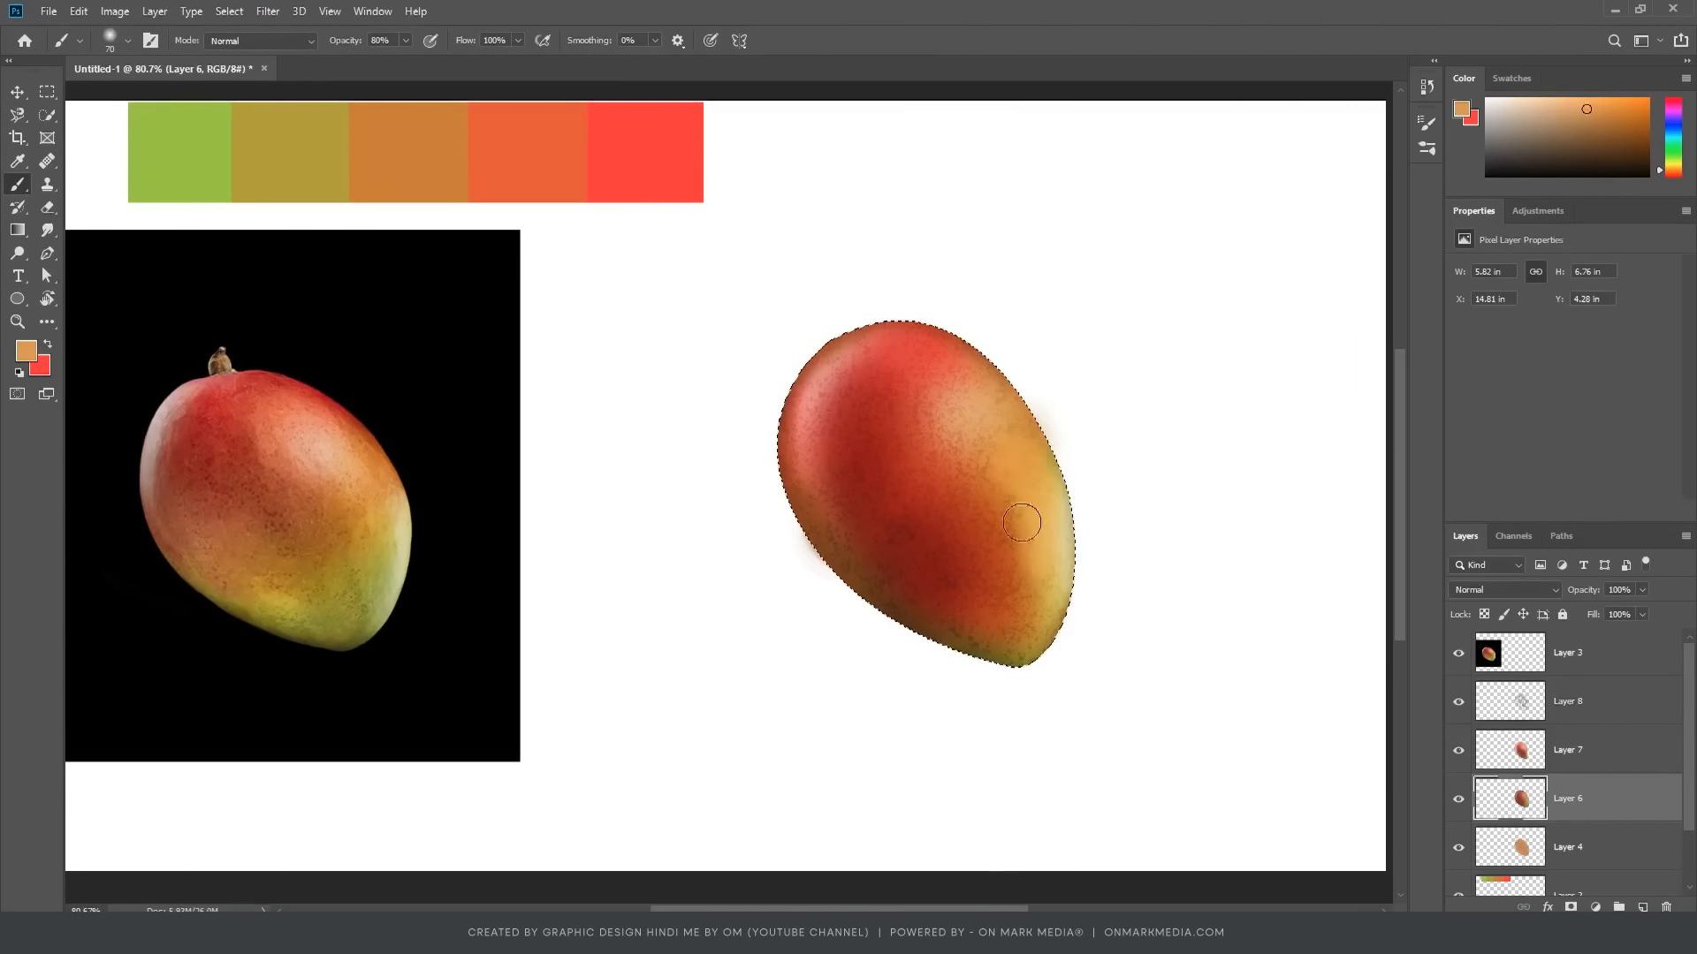
# Step: Set the brush opacity to 10% and blend the painted mango's surface with colours sampled from it on Layer 6
pyautogui.press('1')
pyautogui.keyDown('alt'); pyautogui.click(969, 432); pyautogui.keyUp('alt')
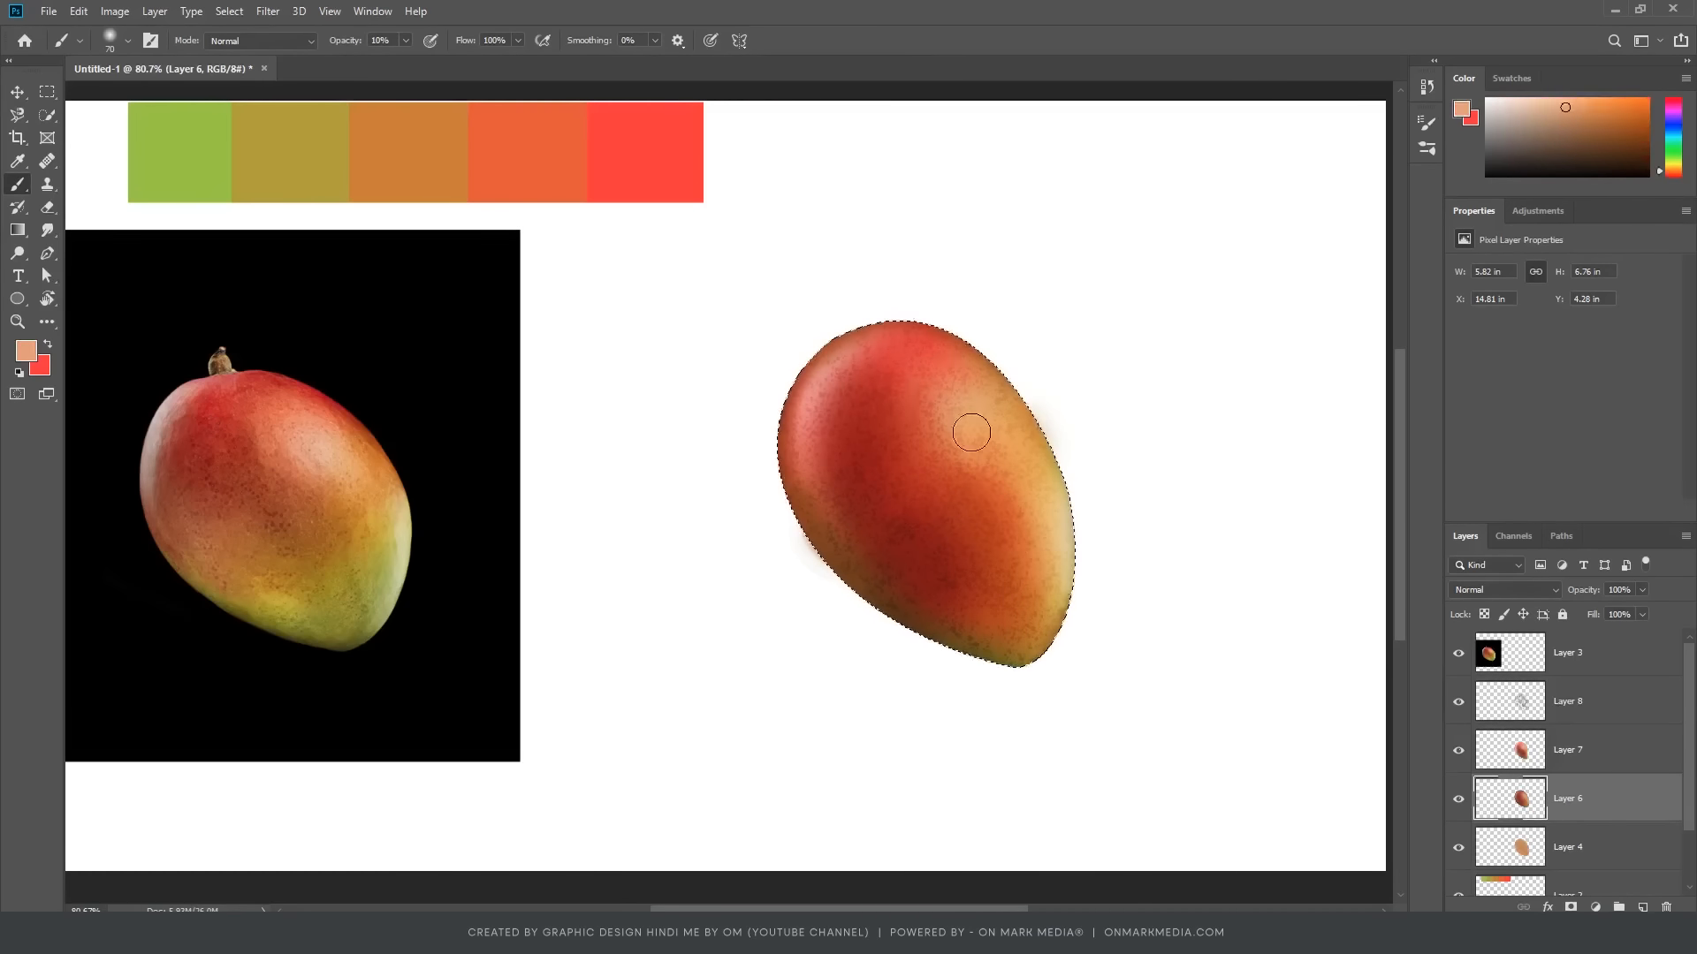
pyautogui.keyDown('alt'); pyautogui.click(1056, 521); pyautogui.keyUp('alt')
pyautogui.keyDown('alt'); pyautogui.click(919, 459); pyautogui.keyUp('alt')
pyautogui.keyDown('alt'); pyautogui.click(946, 495); pyautogui.keyUp('alt')
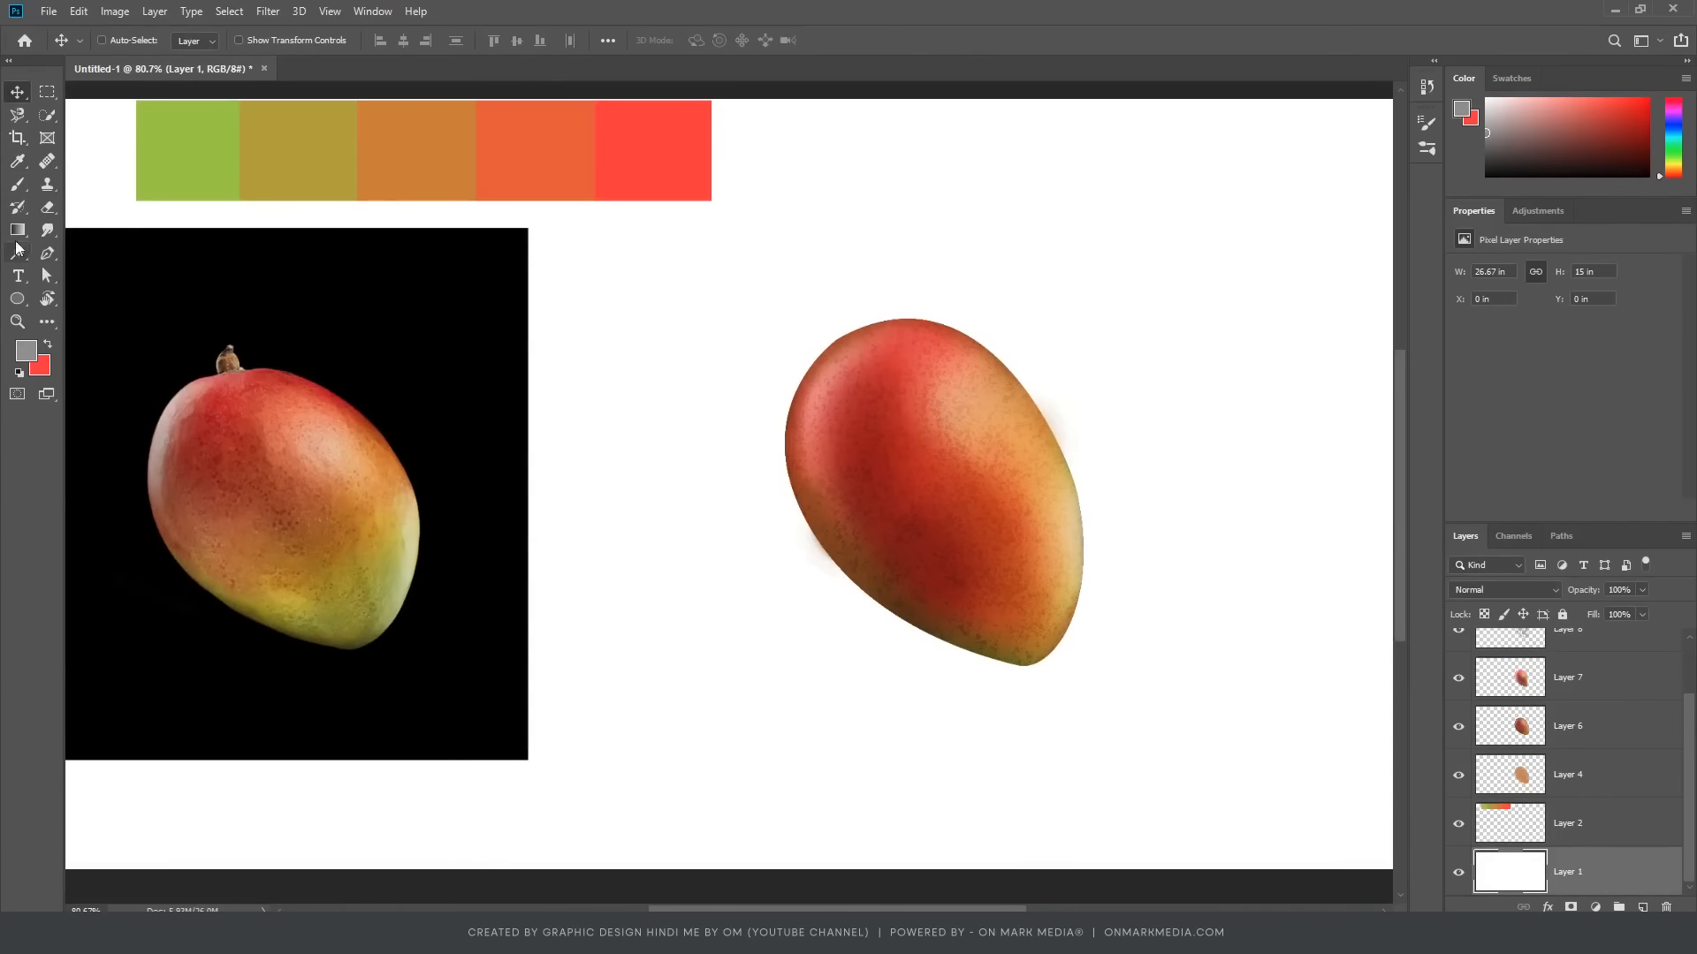
# Step: Apply a gradient across the white background on Layer 1 with the Gradient tool
pyautogui.press('g')
pyautogui.click(133, 40)
pyautogui.moveTo(719, 378); pyautogui.dragTo(848, 460)
pyautogui.moveTo(1052, 371); pyautogui.dragTo(1170, 536)
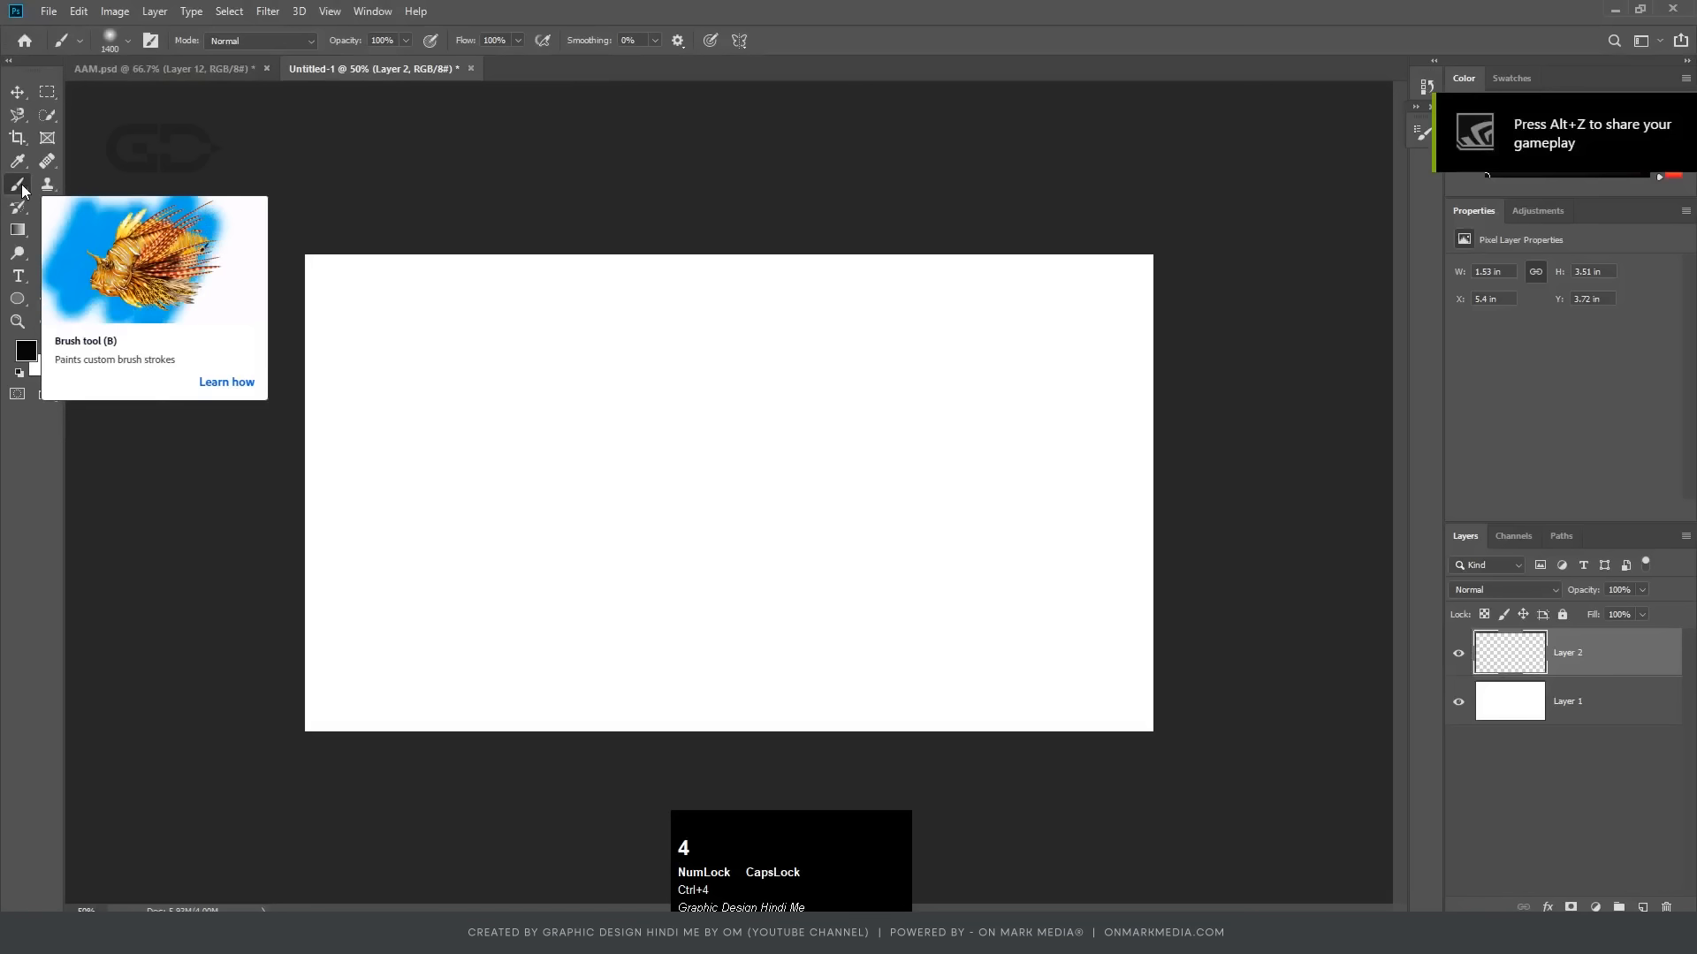
# Step: Activate the Brush tool and view its brush settings
pyautogui.press('b')
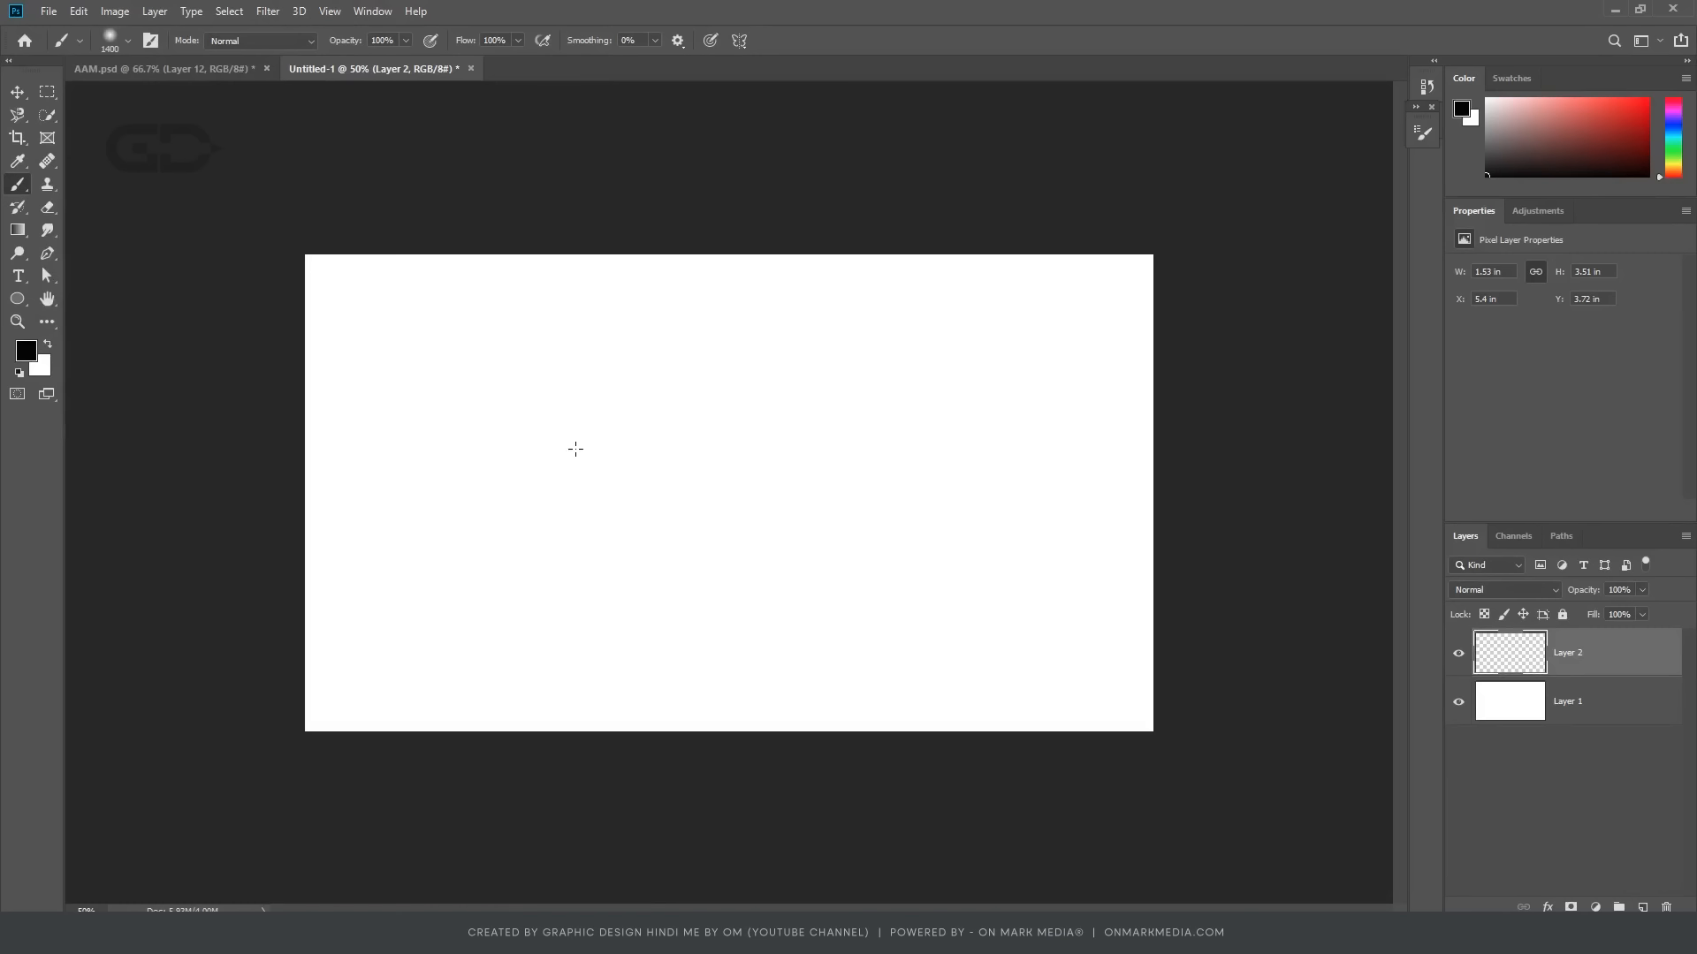
pyautogui.click(1424, 132)
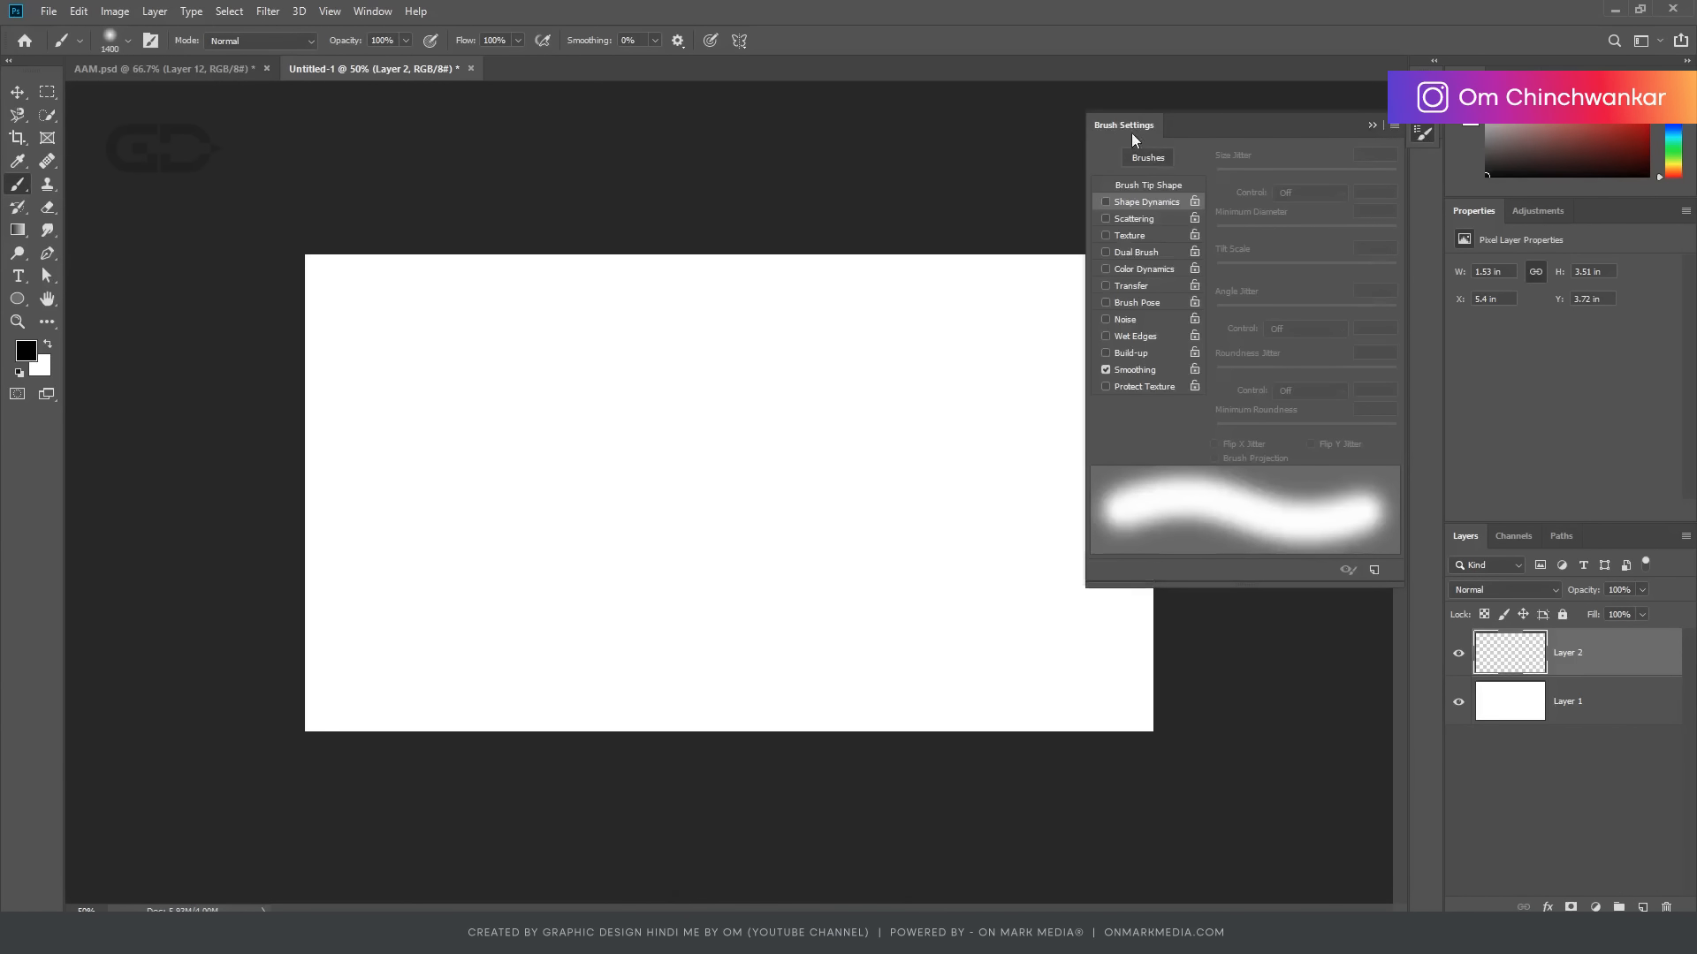
pyautogui.click(1423, 133)
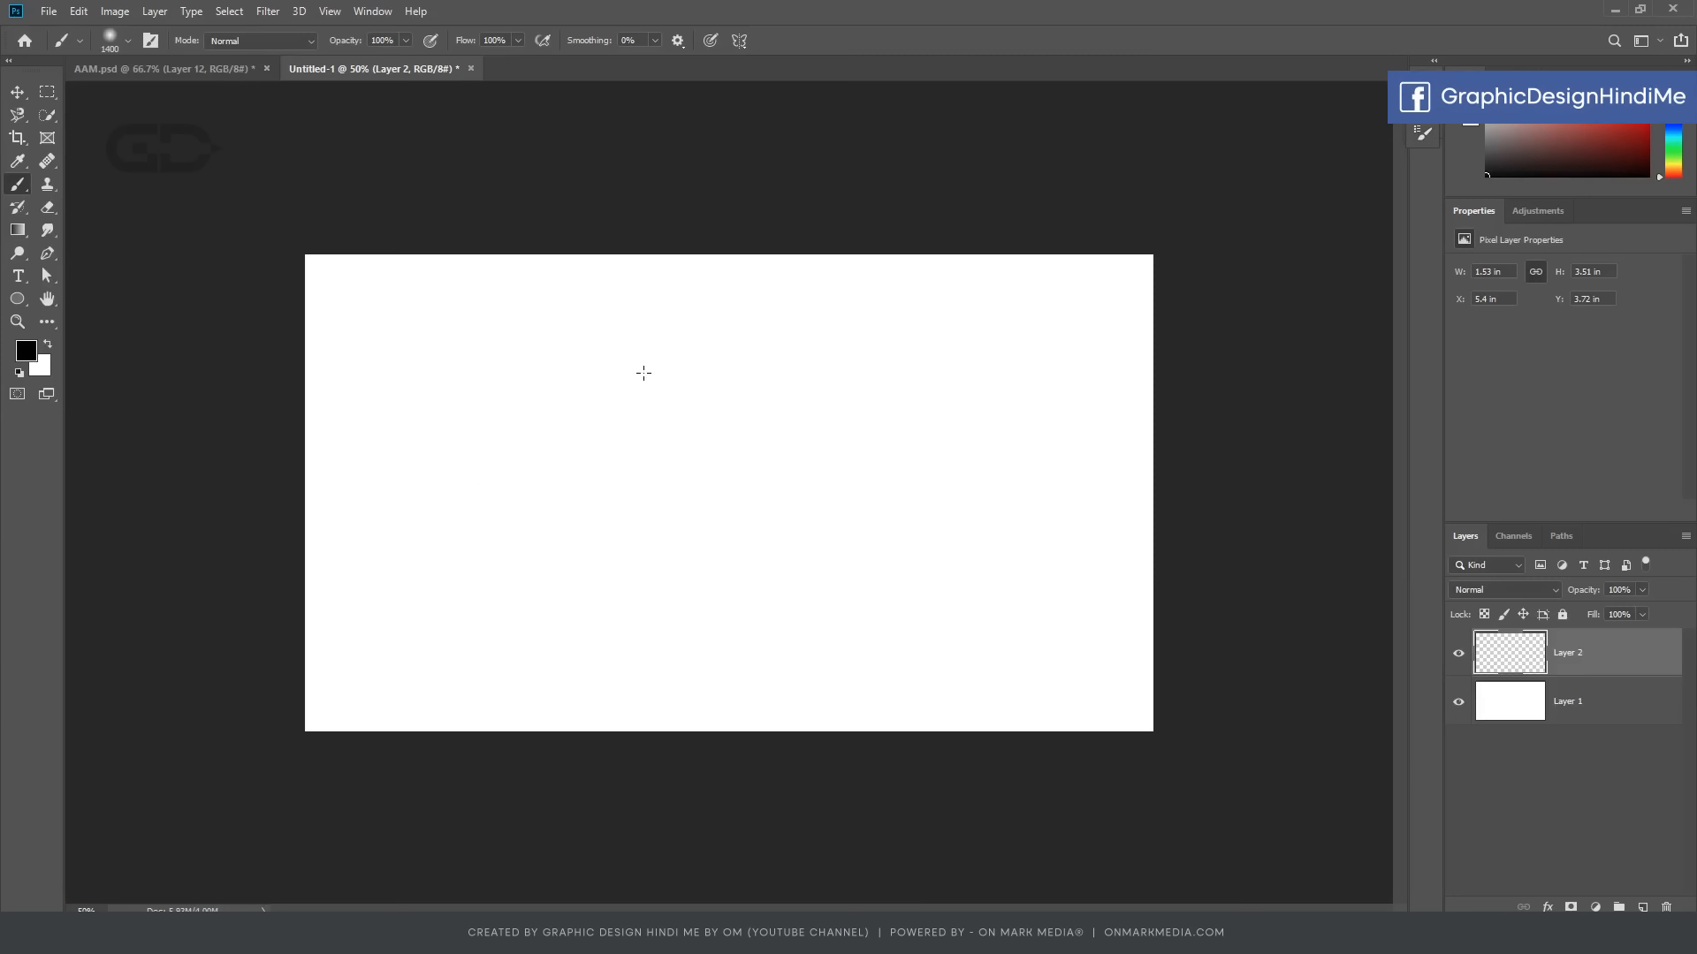
pyautogui.press('F5')
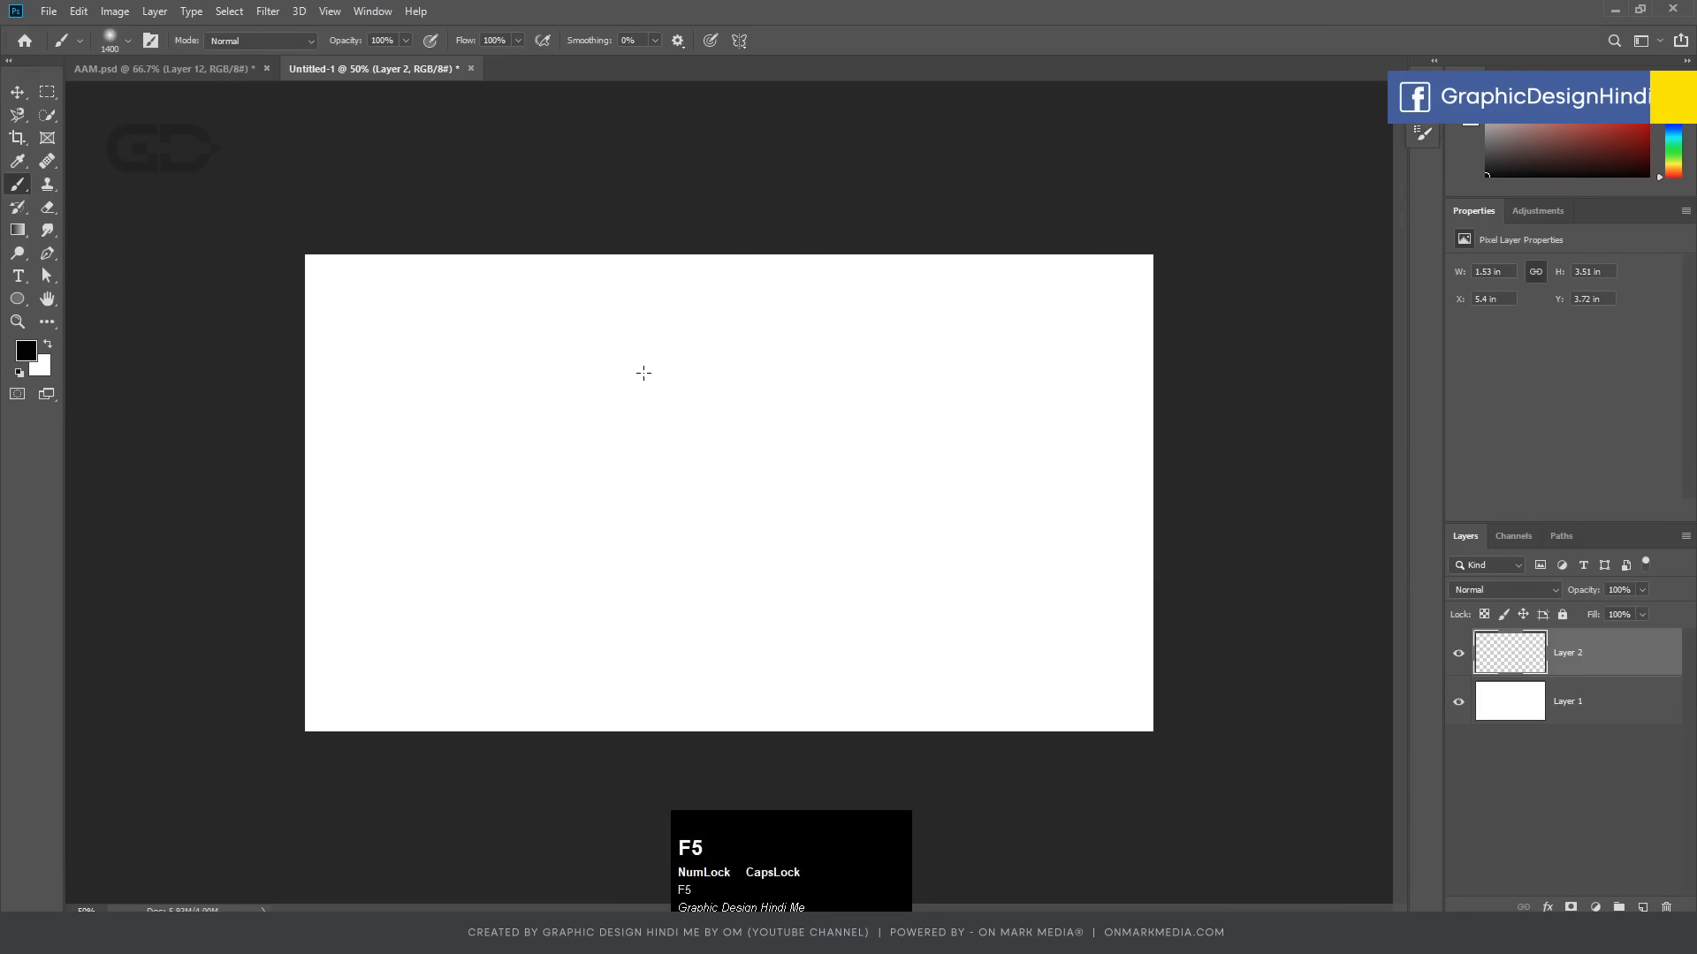
# Step: Show the Brushes presets and Brush Settings in the workspace and group them together
pyautogui.click(372, 11)
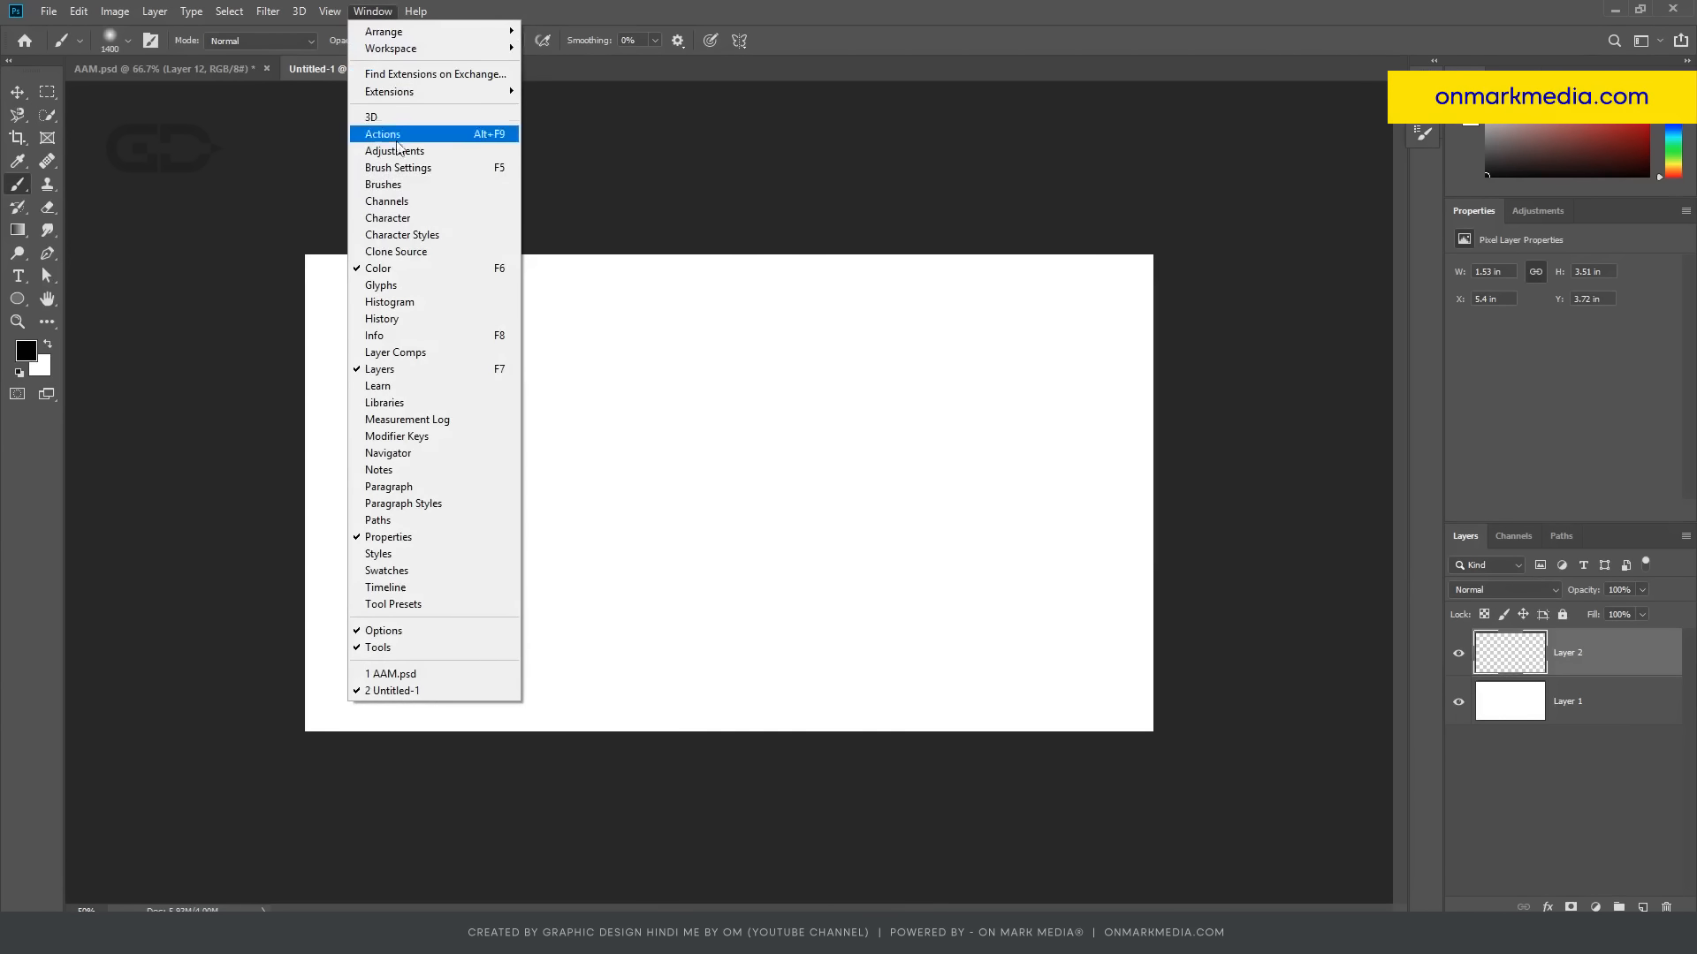
pyautogui.click(387, 188)
pyautogui.click(372, 12)
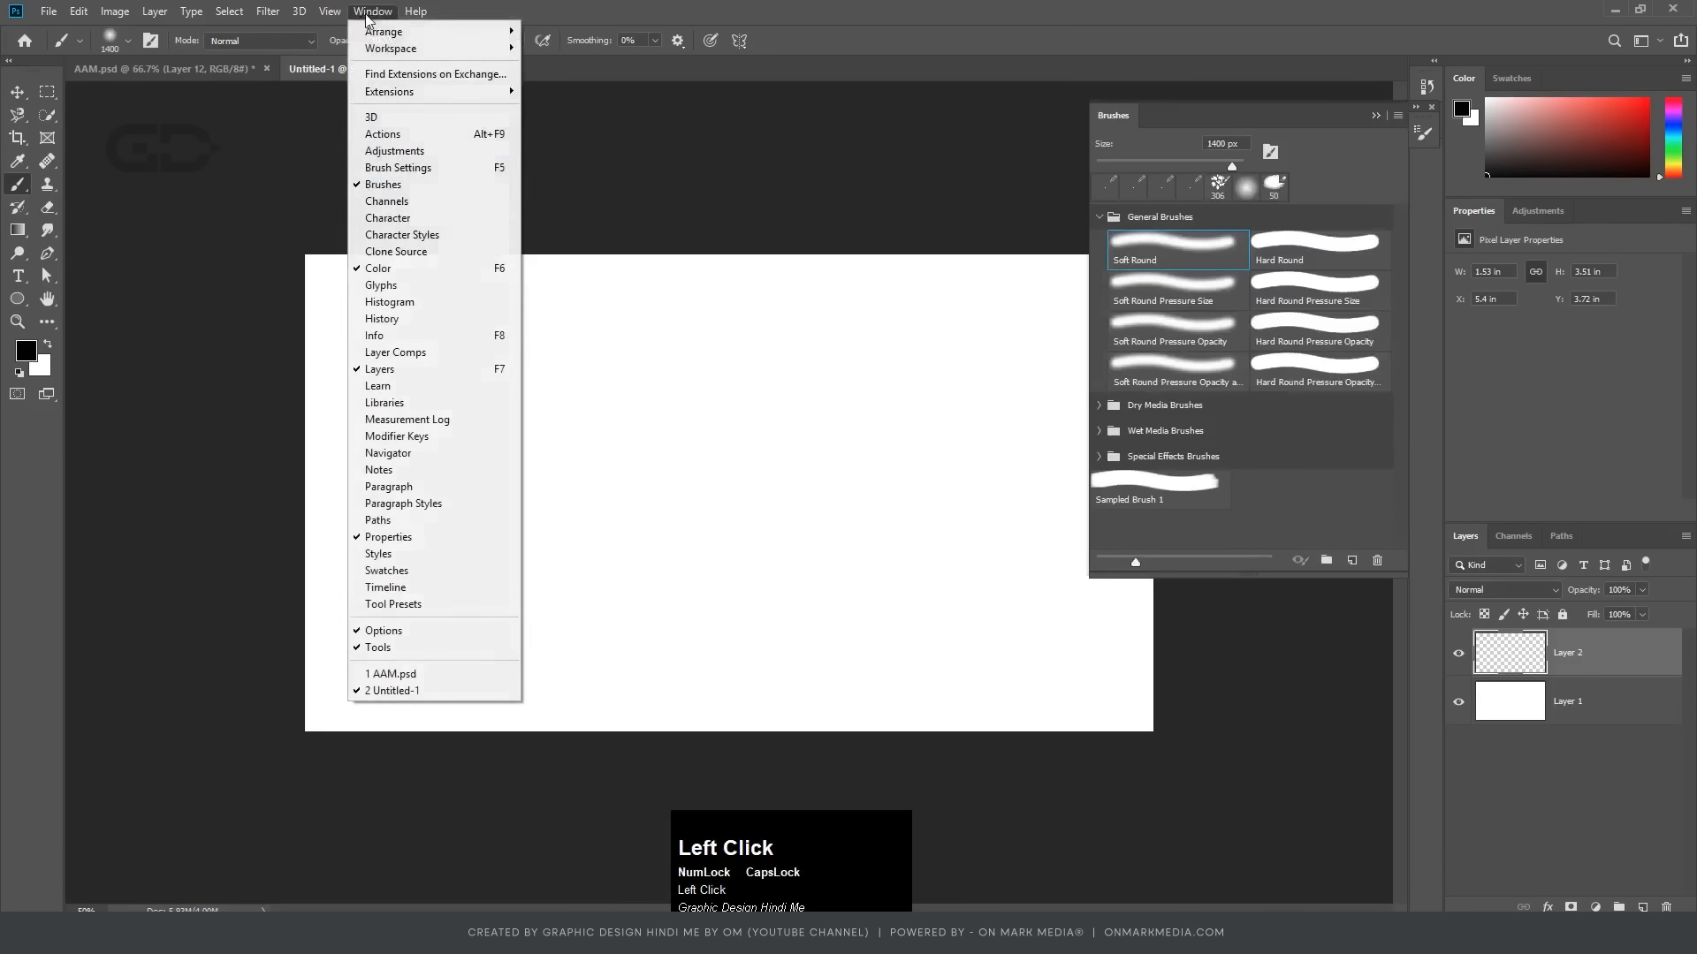
pyautogui.click(418, 173)
pyautogui.moveTo(1121, 114)
pyautogui.mouseDown()
pyautogui.moveTo(800, 373)
pyautogui.moveTo(1168, 120)
pyautogui.mouseUp()
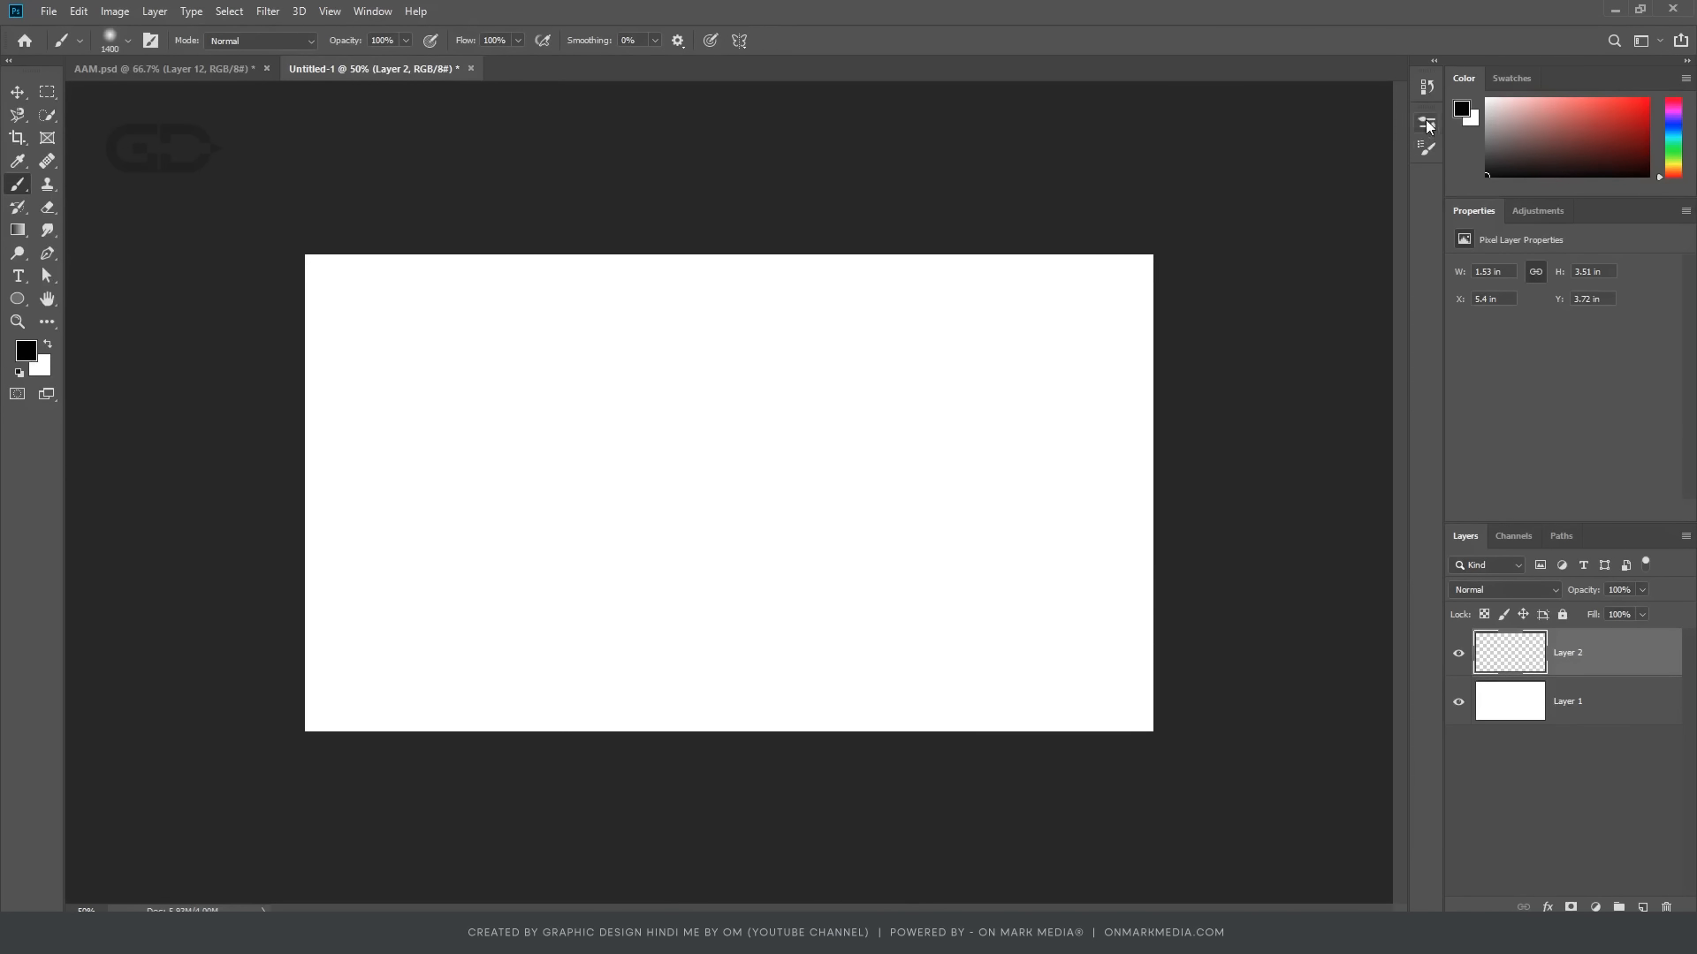
# Step: Examine the General Brushes presets in the docked brush library and in the on-canvas brush picker
pyautogui.click(1428, 125)
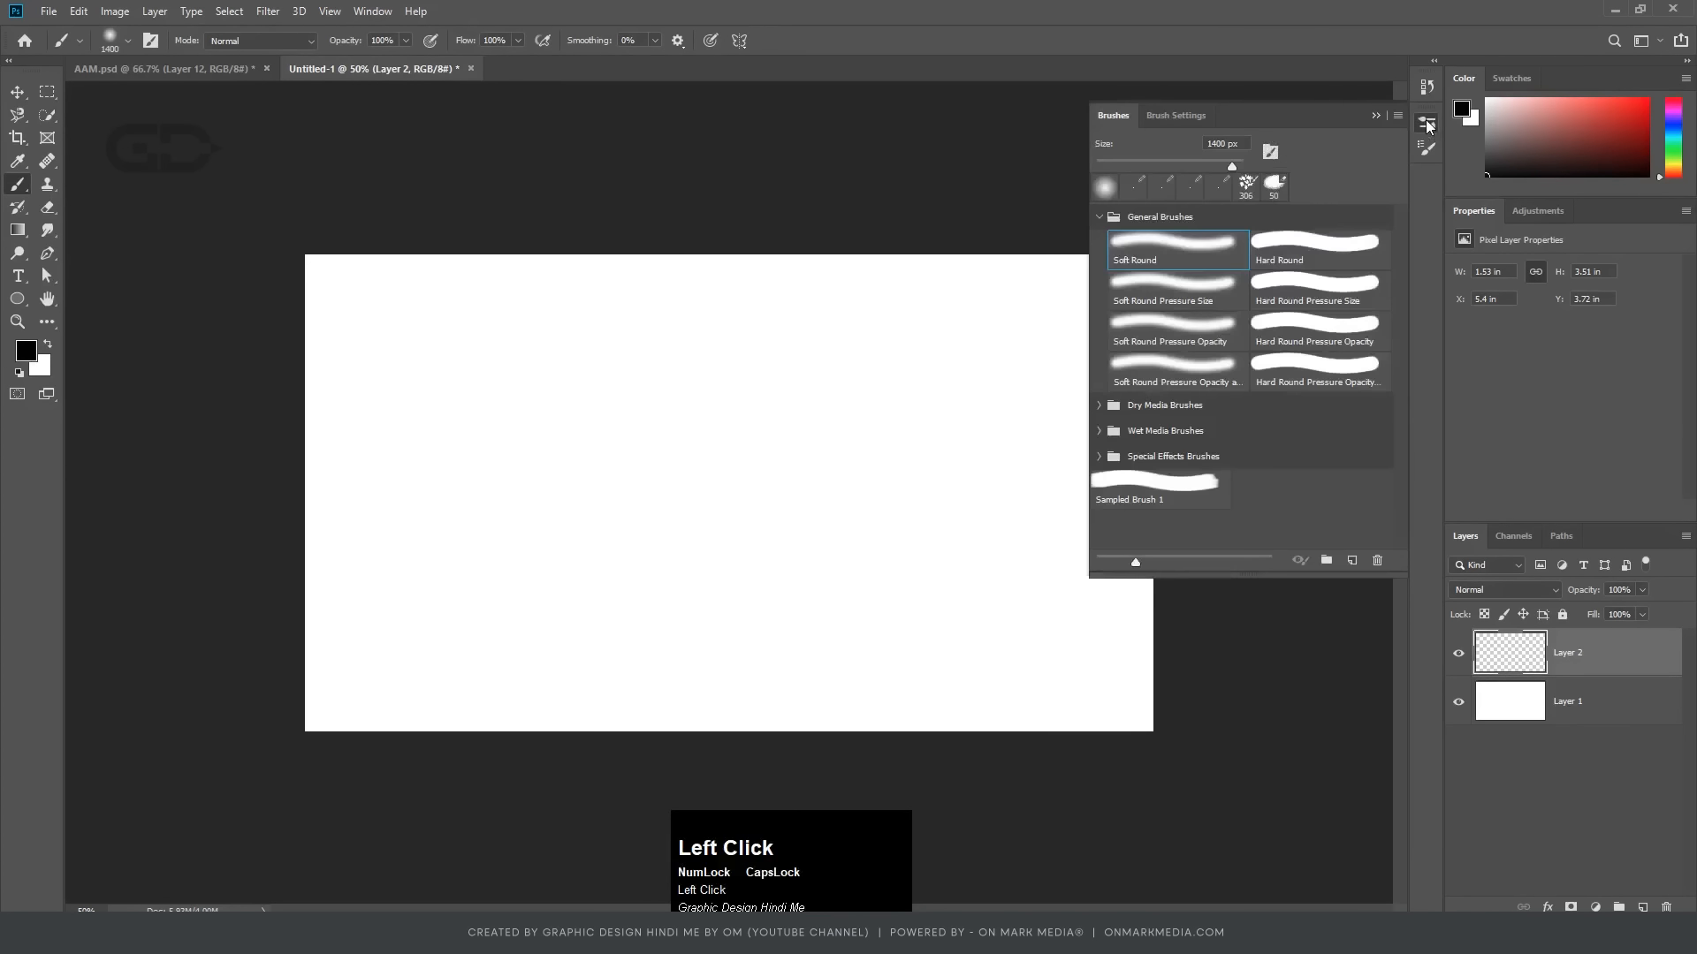
pyautogui.click(1428, 125)
pyautogui.rightClick(757, 364)
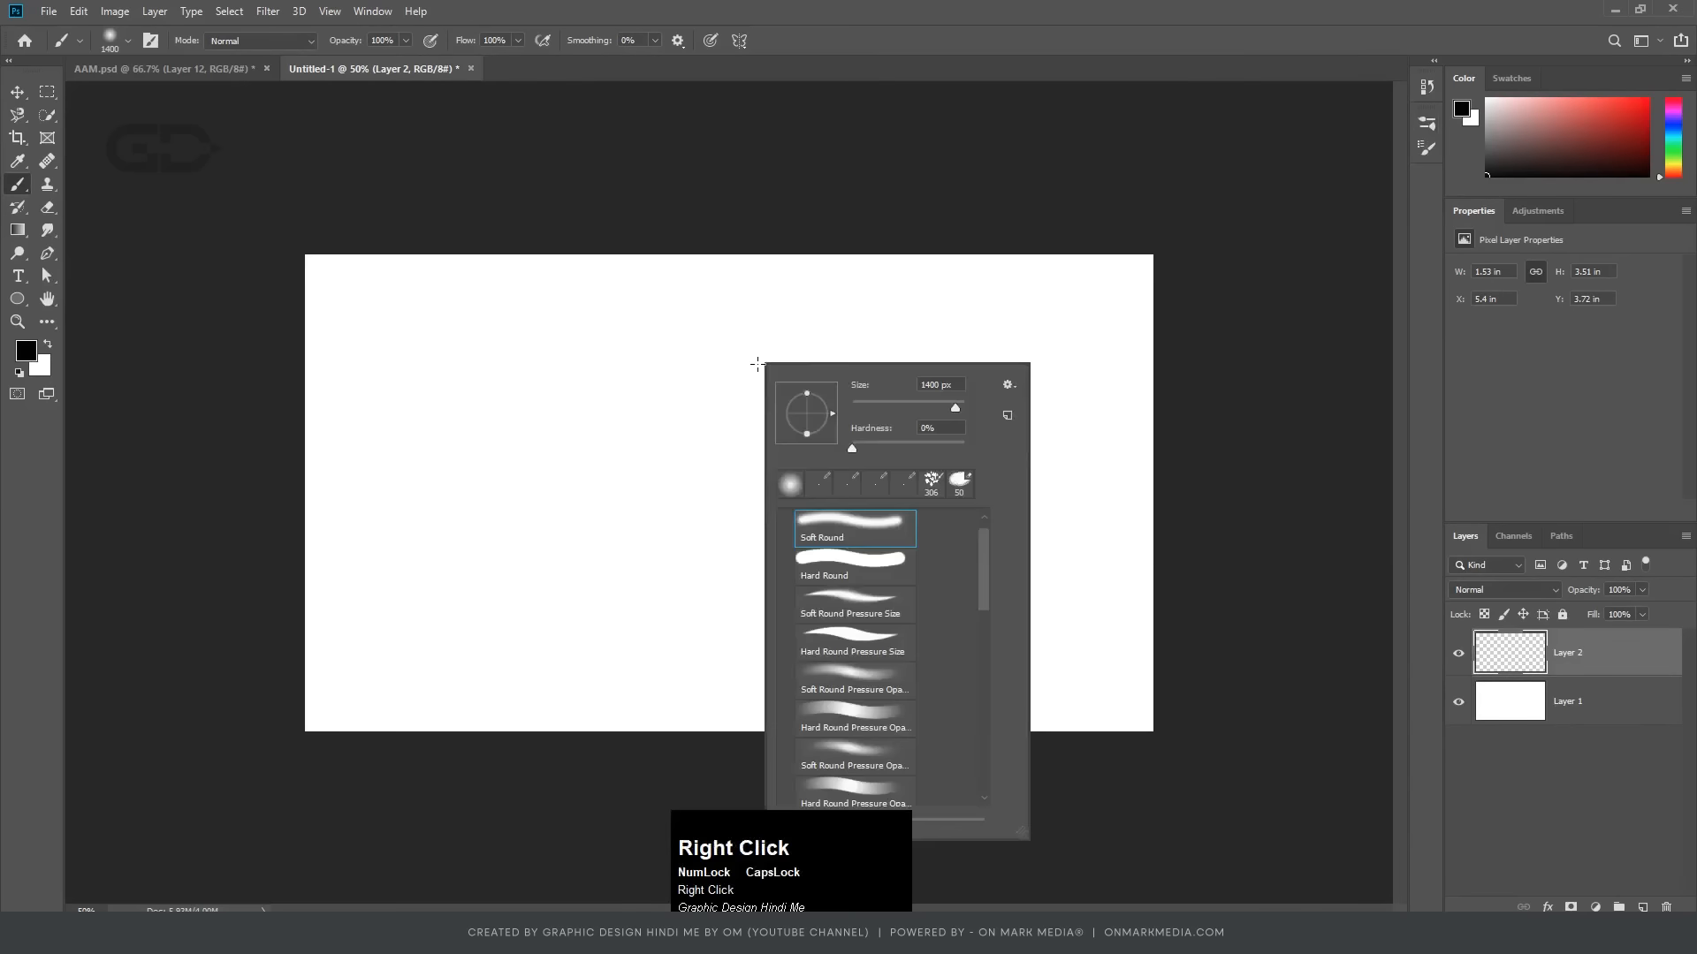
# Step: Reduce the brush size to 1000 px
pyautogui.press('[')
pyautogui.press('[')
pyautogui.press('[')
pyautogui.press('[')
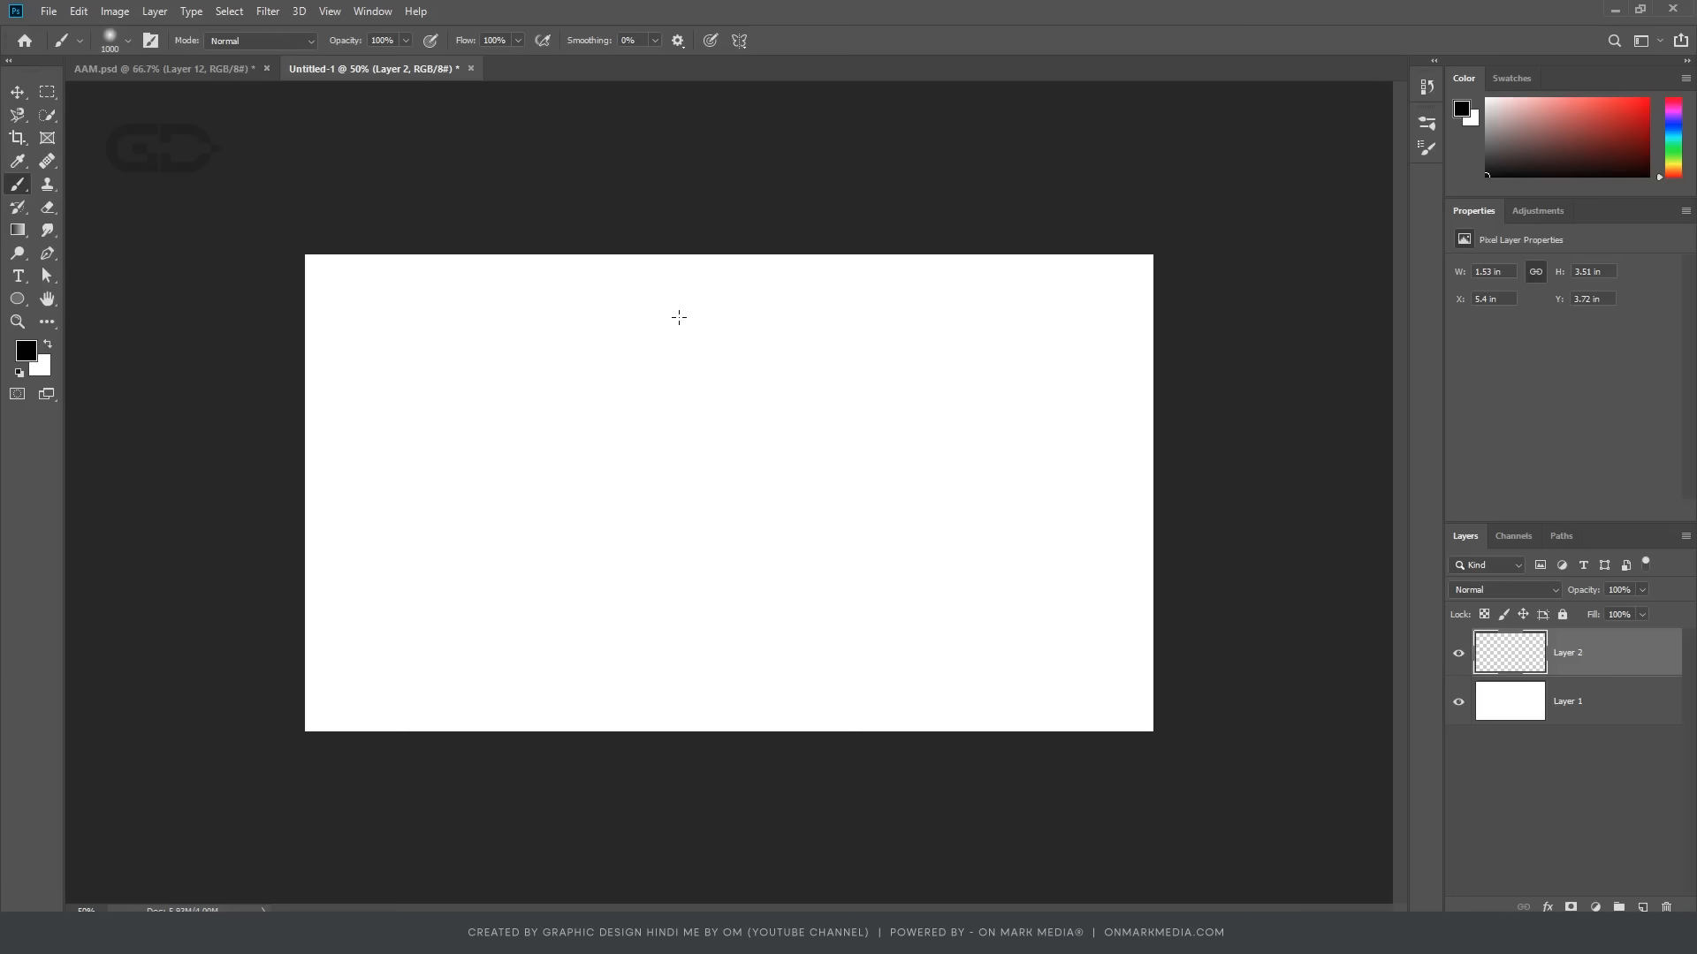
# Step: Return to the Brush tool and choose the Soft Round Pressure Size preset from the General Brushes group
pyautogui.press('v')
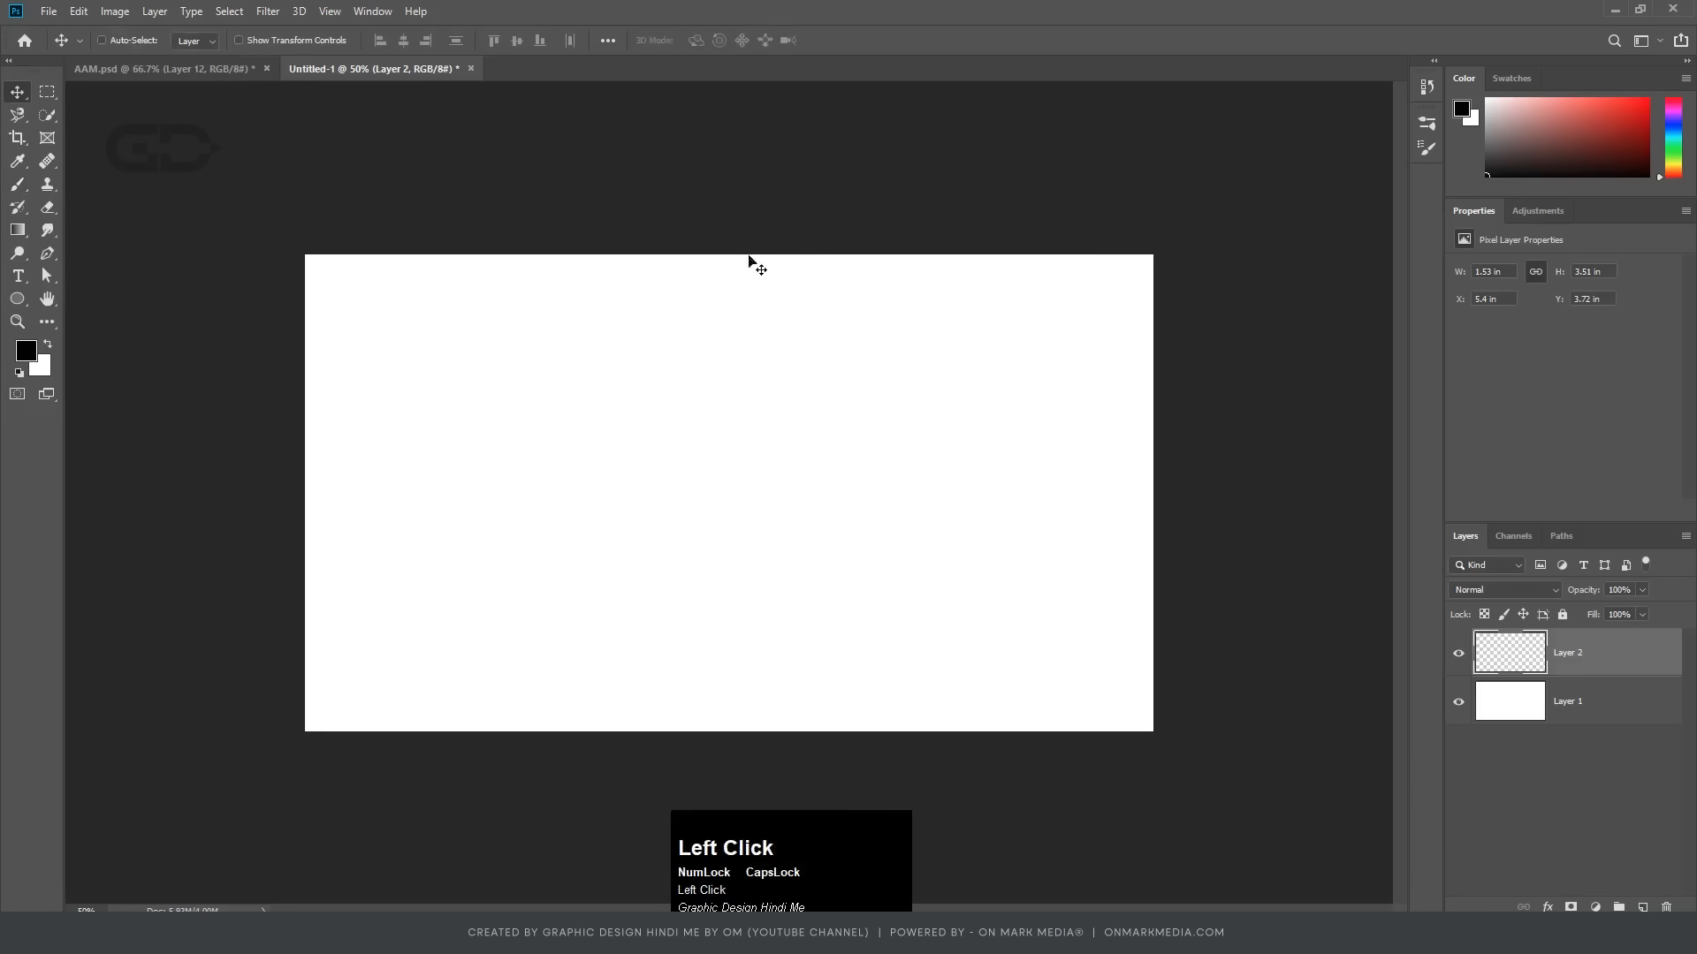
pyautogui.press('b')
pyautogui.rightClick(723, 341)
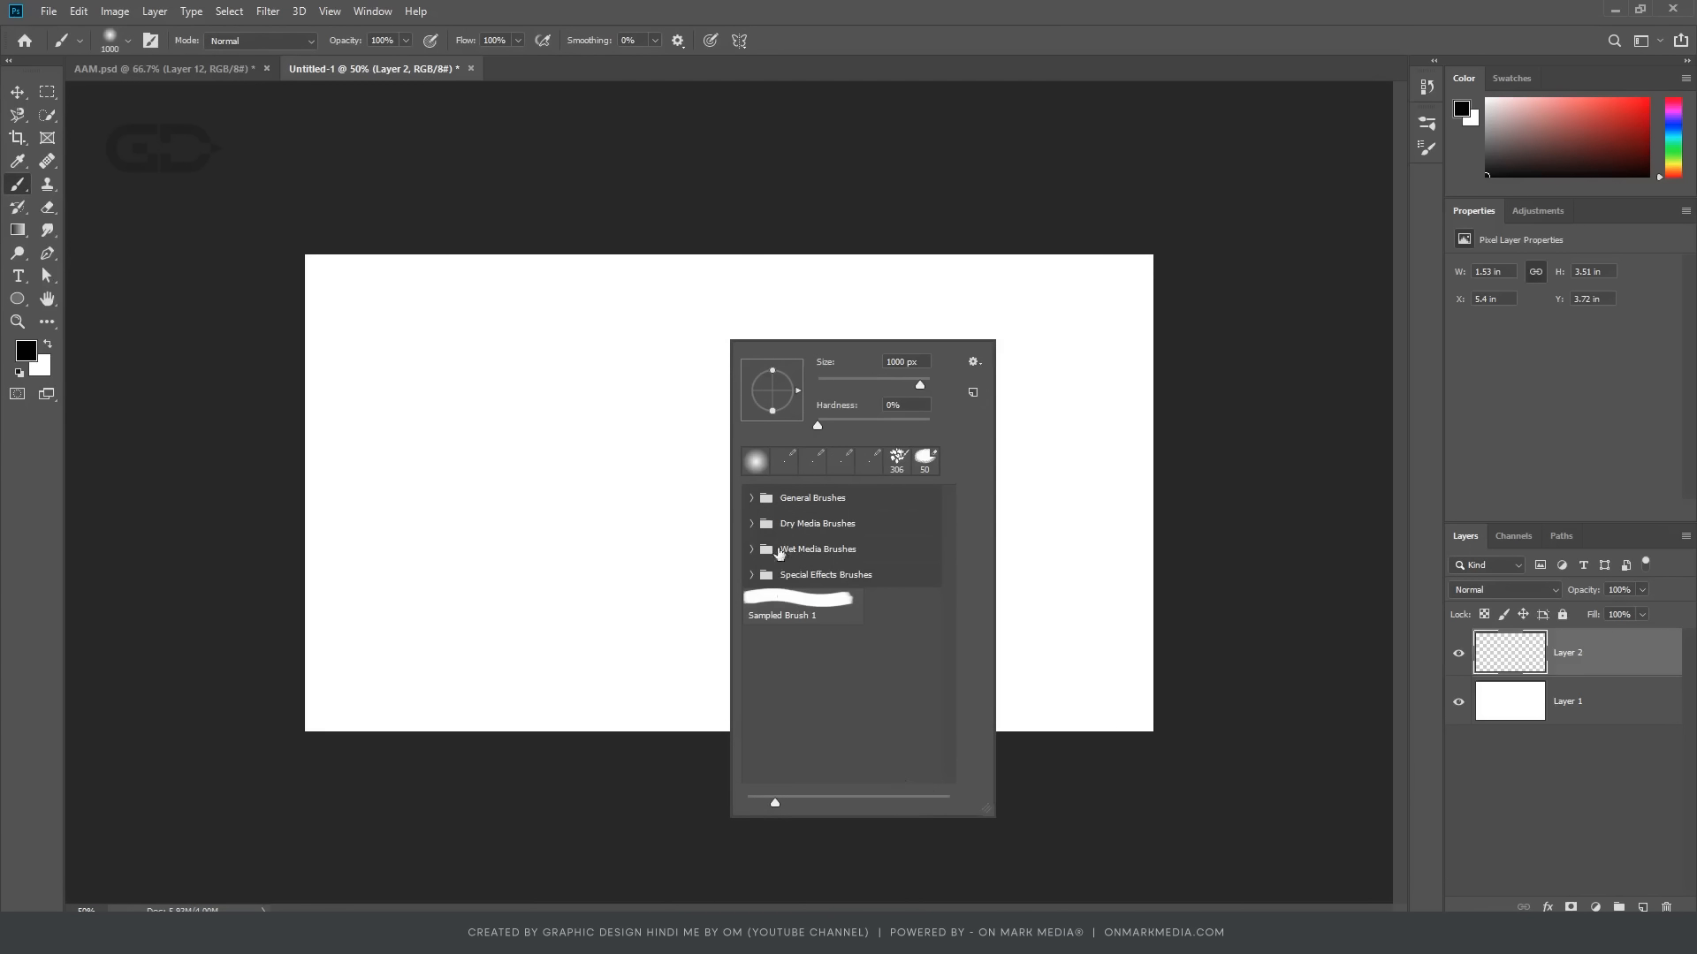
pyautogui.click(753, 499)
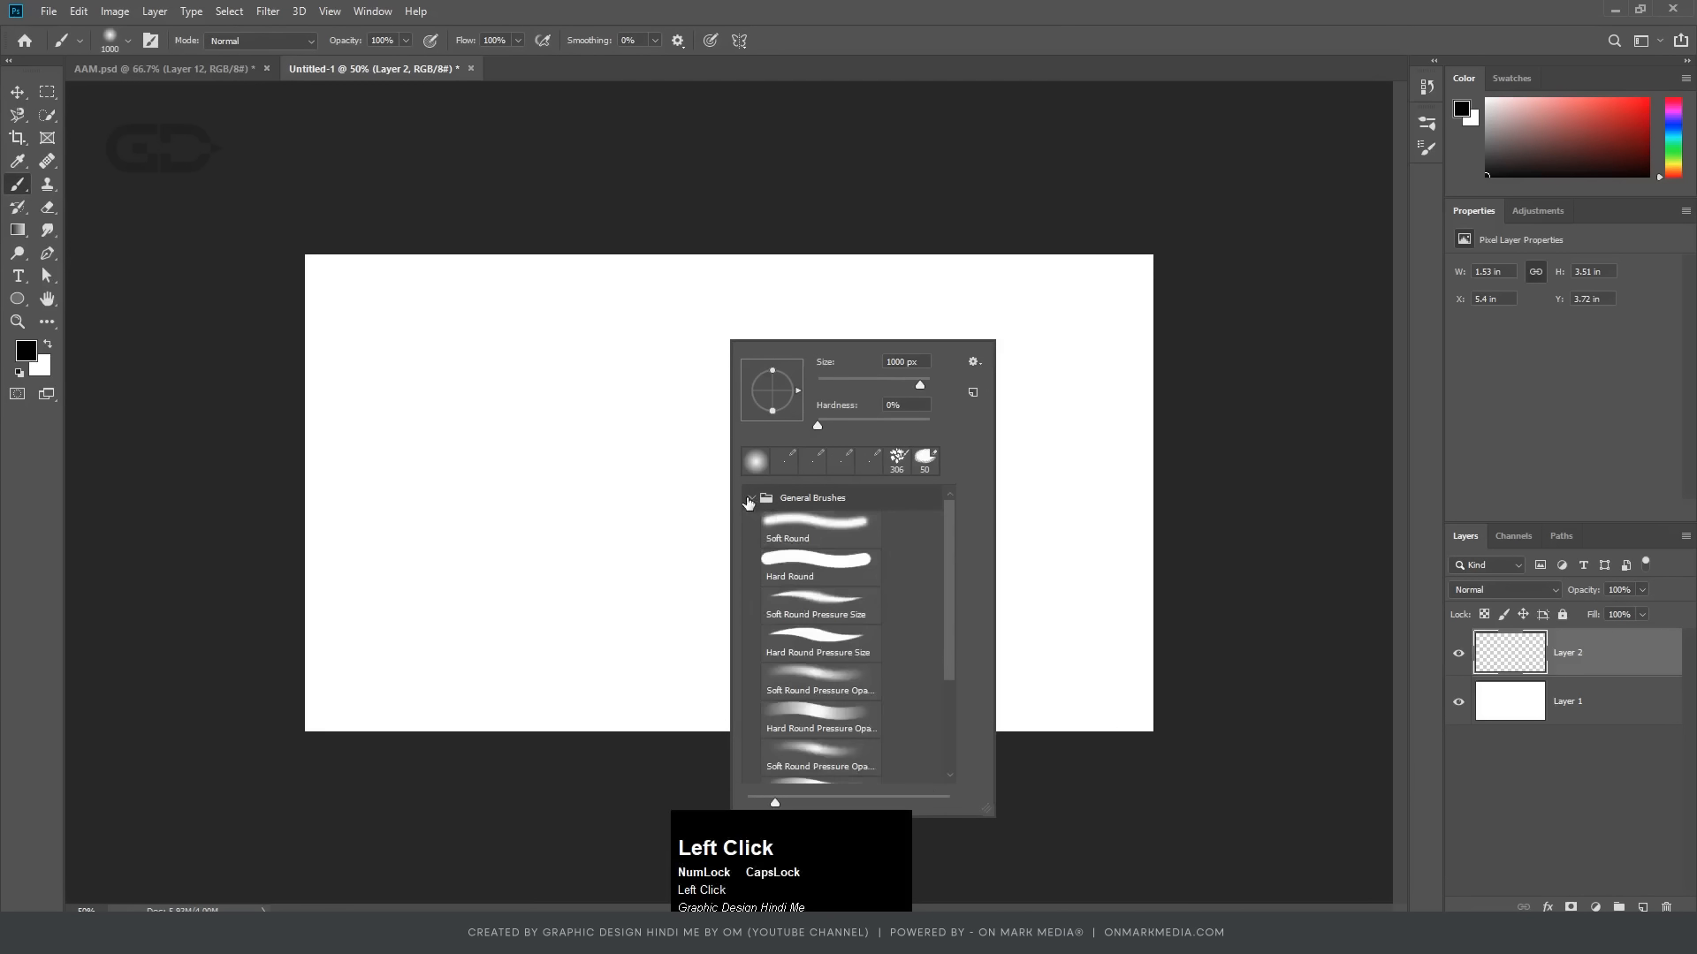
pyautogui.moveTo(947, 594); pyautogui.dragTo(951, 566)
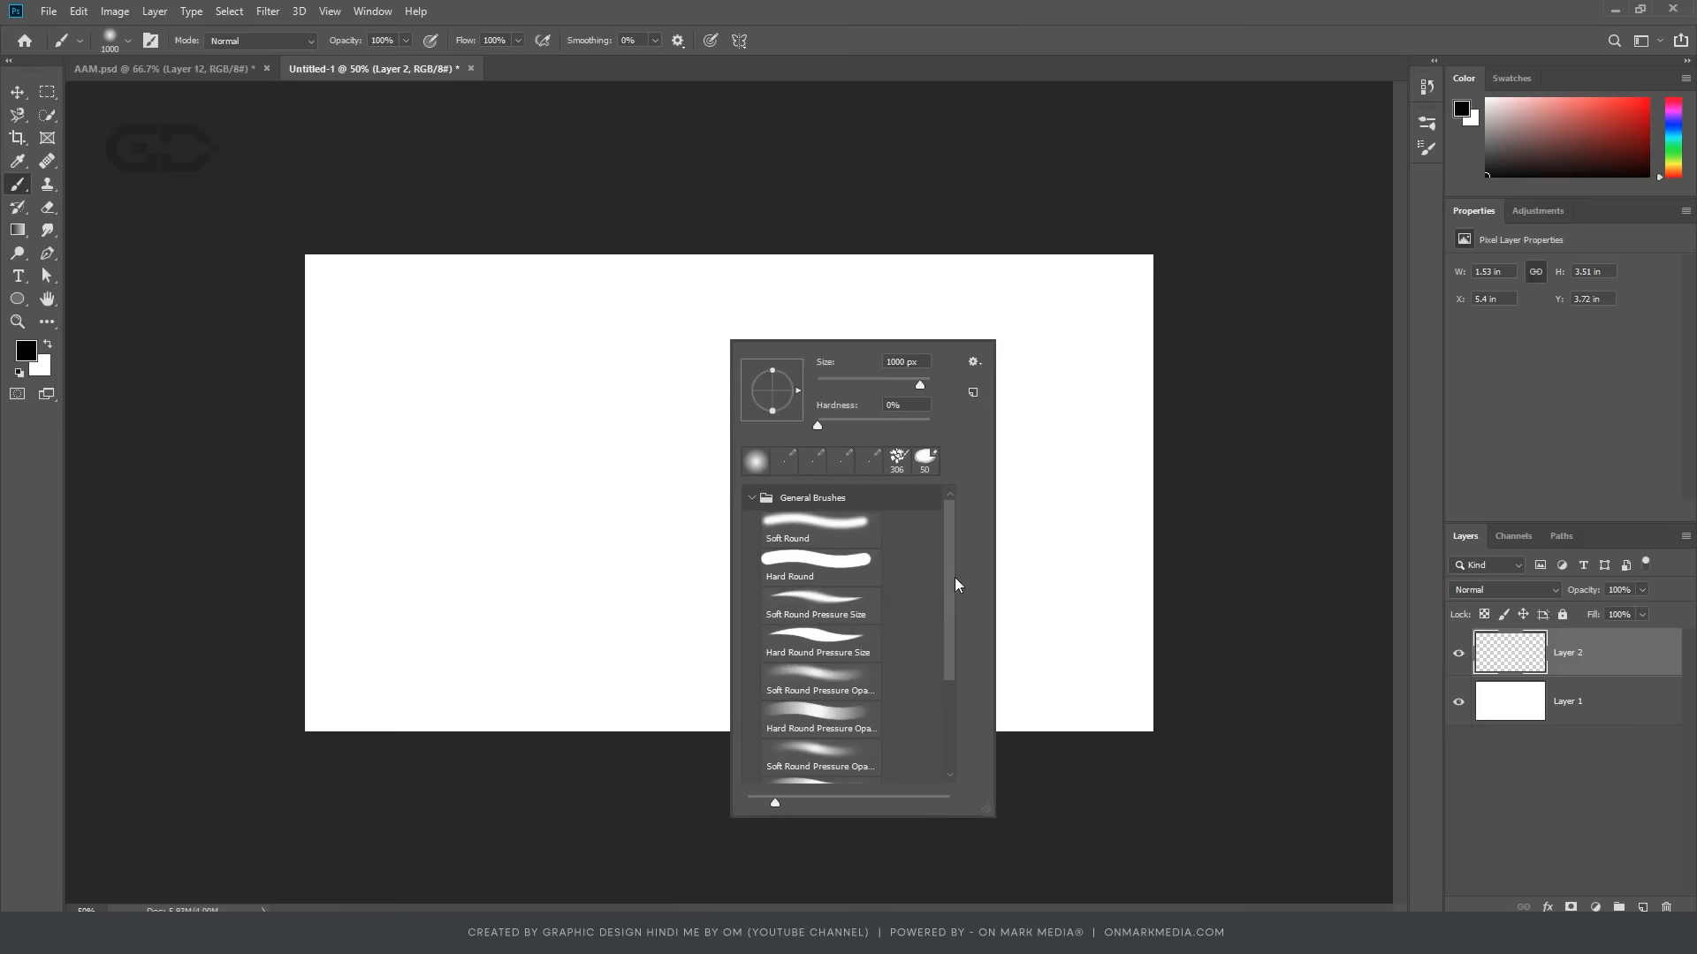
pyautogui.moveTo(952, 576)
pyautogui.mouseDown()
pyautogui.moveTo(941, 693)
pyautogui.moveTo(949, 550)
pyautogui.mouseUp()
pyautogui.click(828, 613)
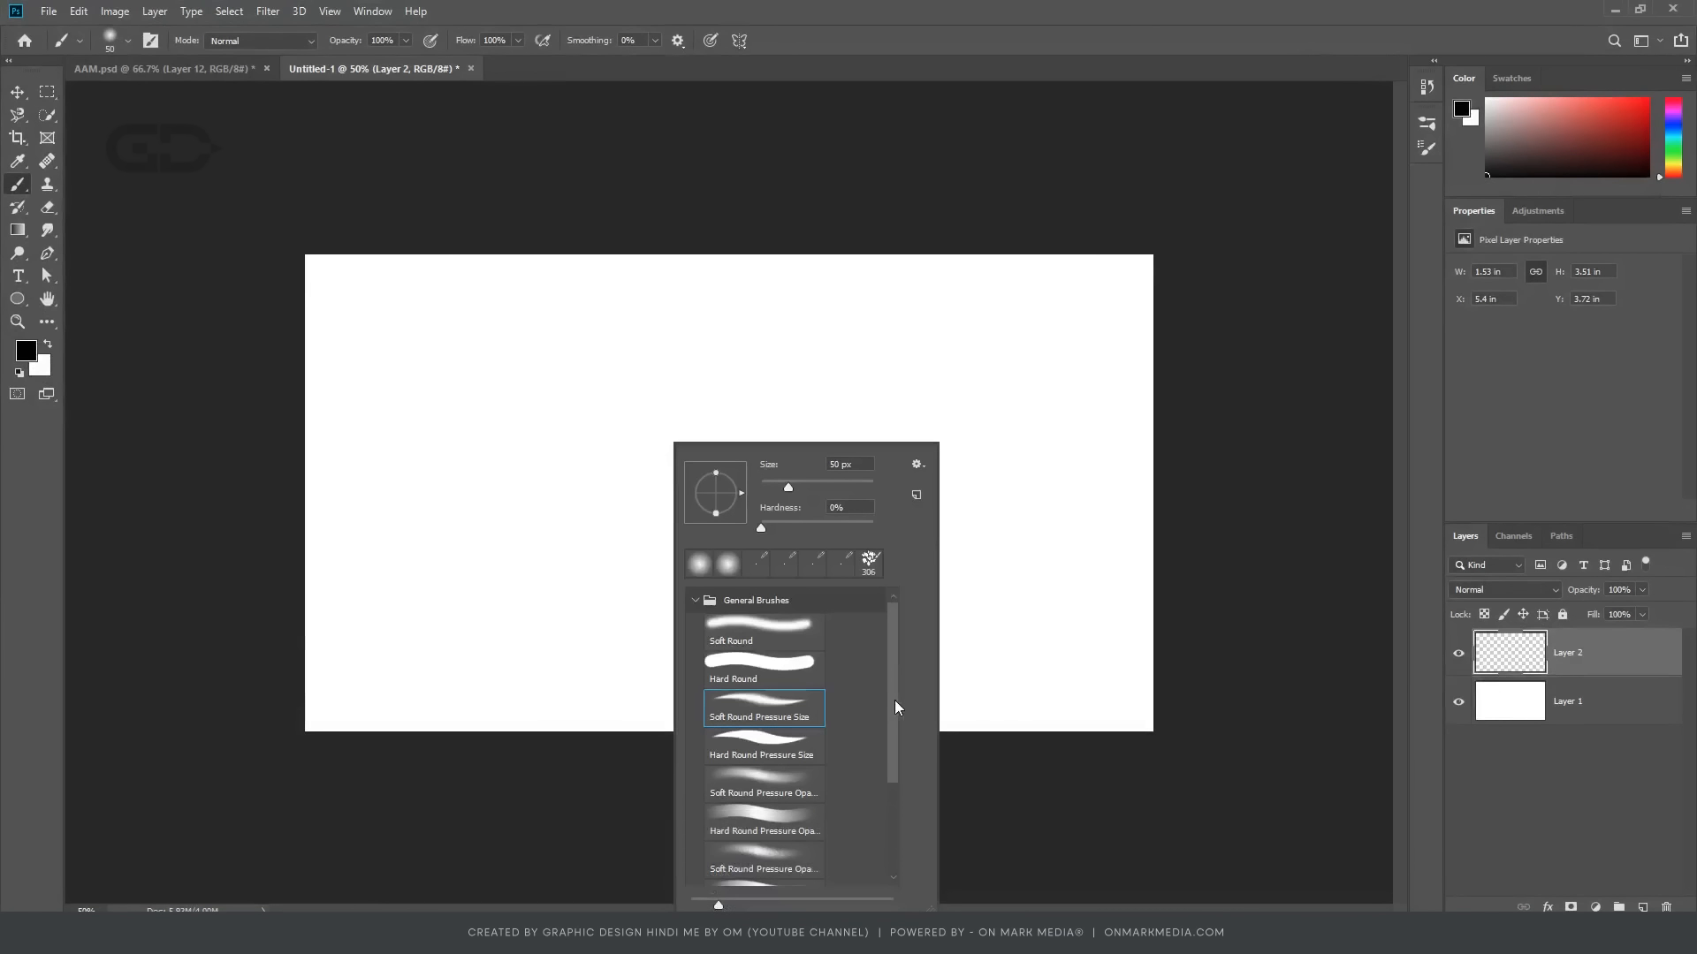
# Step: Choose the Hard Round Pressure Size brush, paint a curved black test stroke across the canvas, and undo the stroke
pyautogui.click(758, 749)
pyautogui.moveTo(404, 509)
pyautogui.mouseDown()
pyautogui.moveTo(384, 433)
pyautogui.moveTo(573, 454)
pyautogui.moveTo(907, 319)
pyautogui.mouseUp()
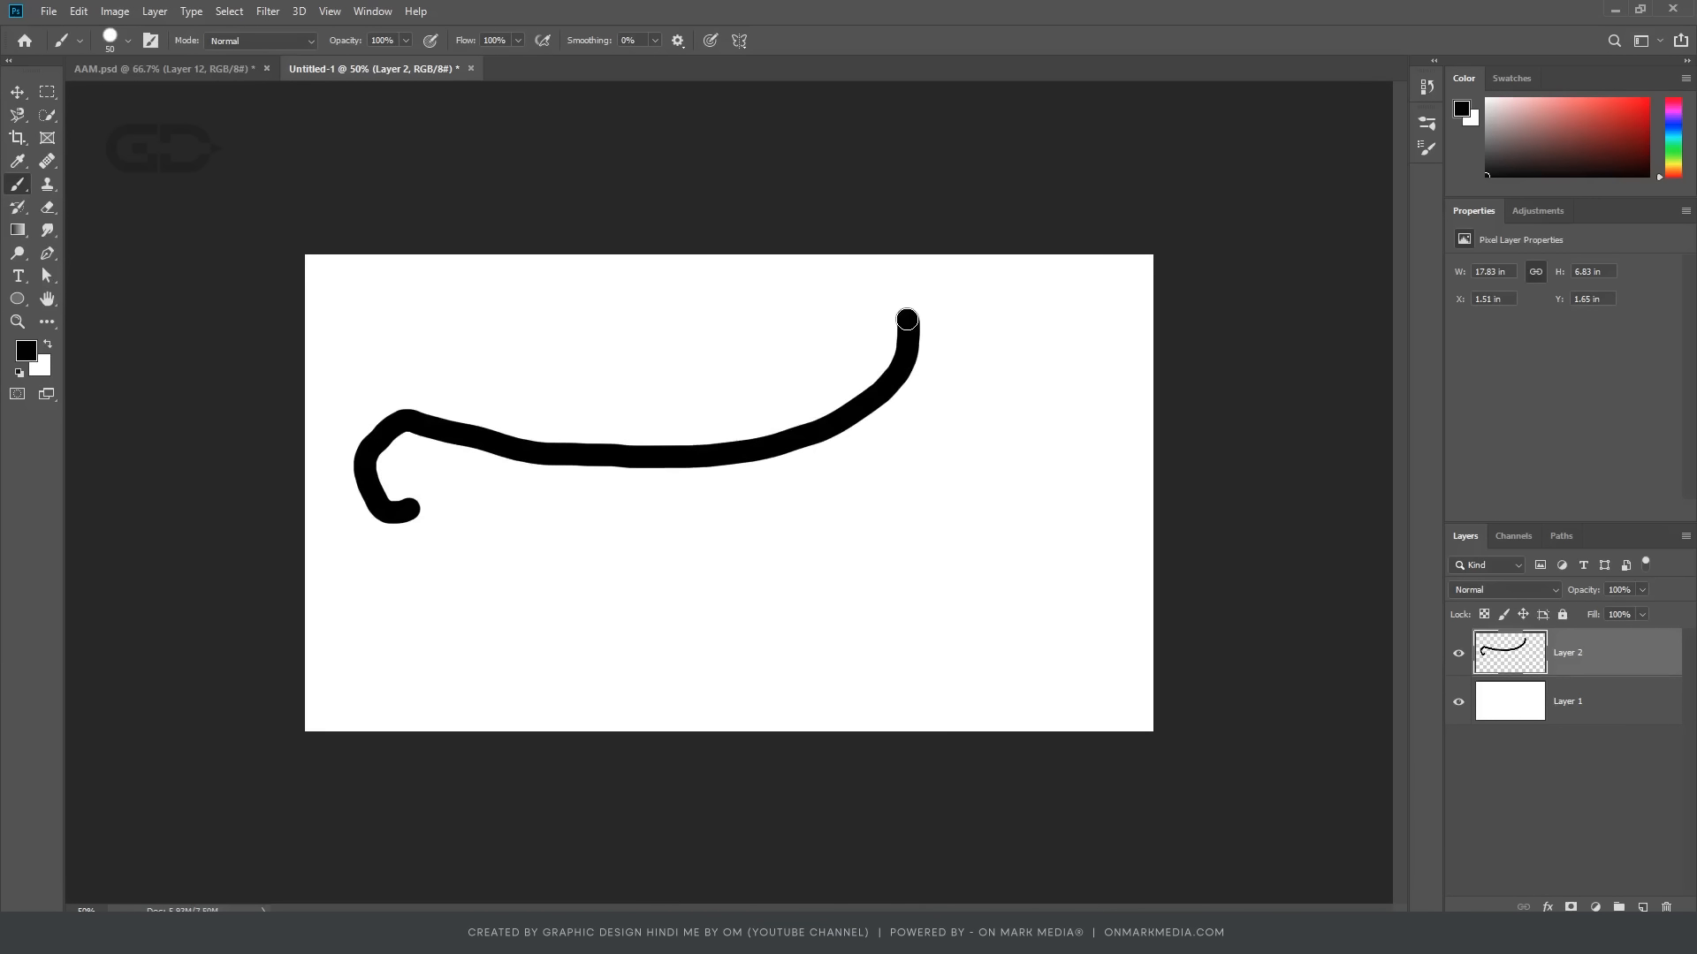
pyautogui.hotkey('ctrl', 'z')
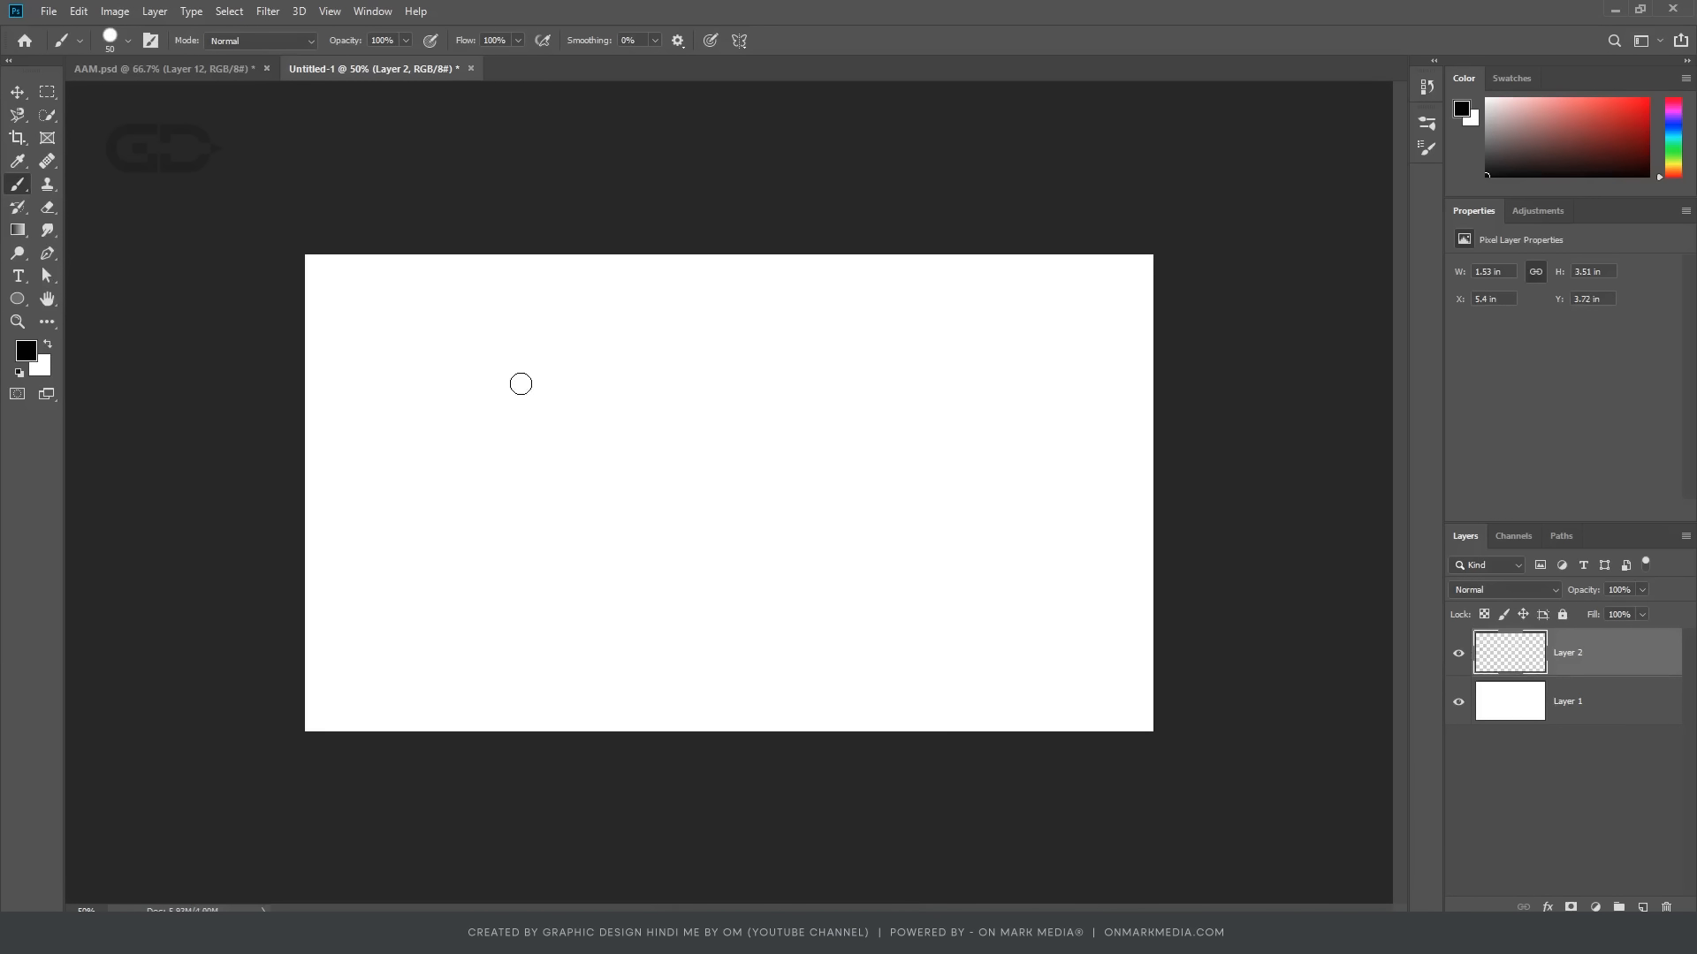
# Step: Draw a curved two-point path on the left half of the canvas with the Pen tool
pyautogui.press('p')
pyautogui.click(512, 361)
pyautogui.click(458, 351)
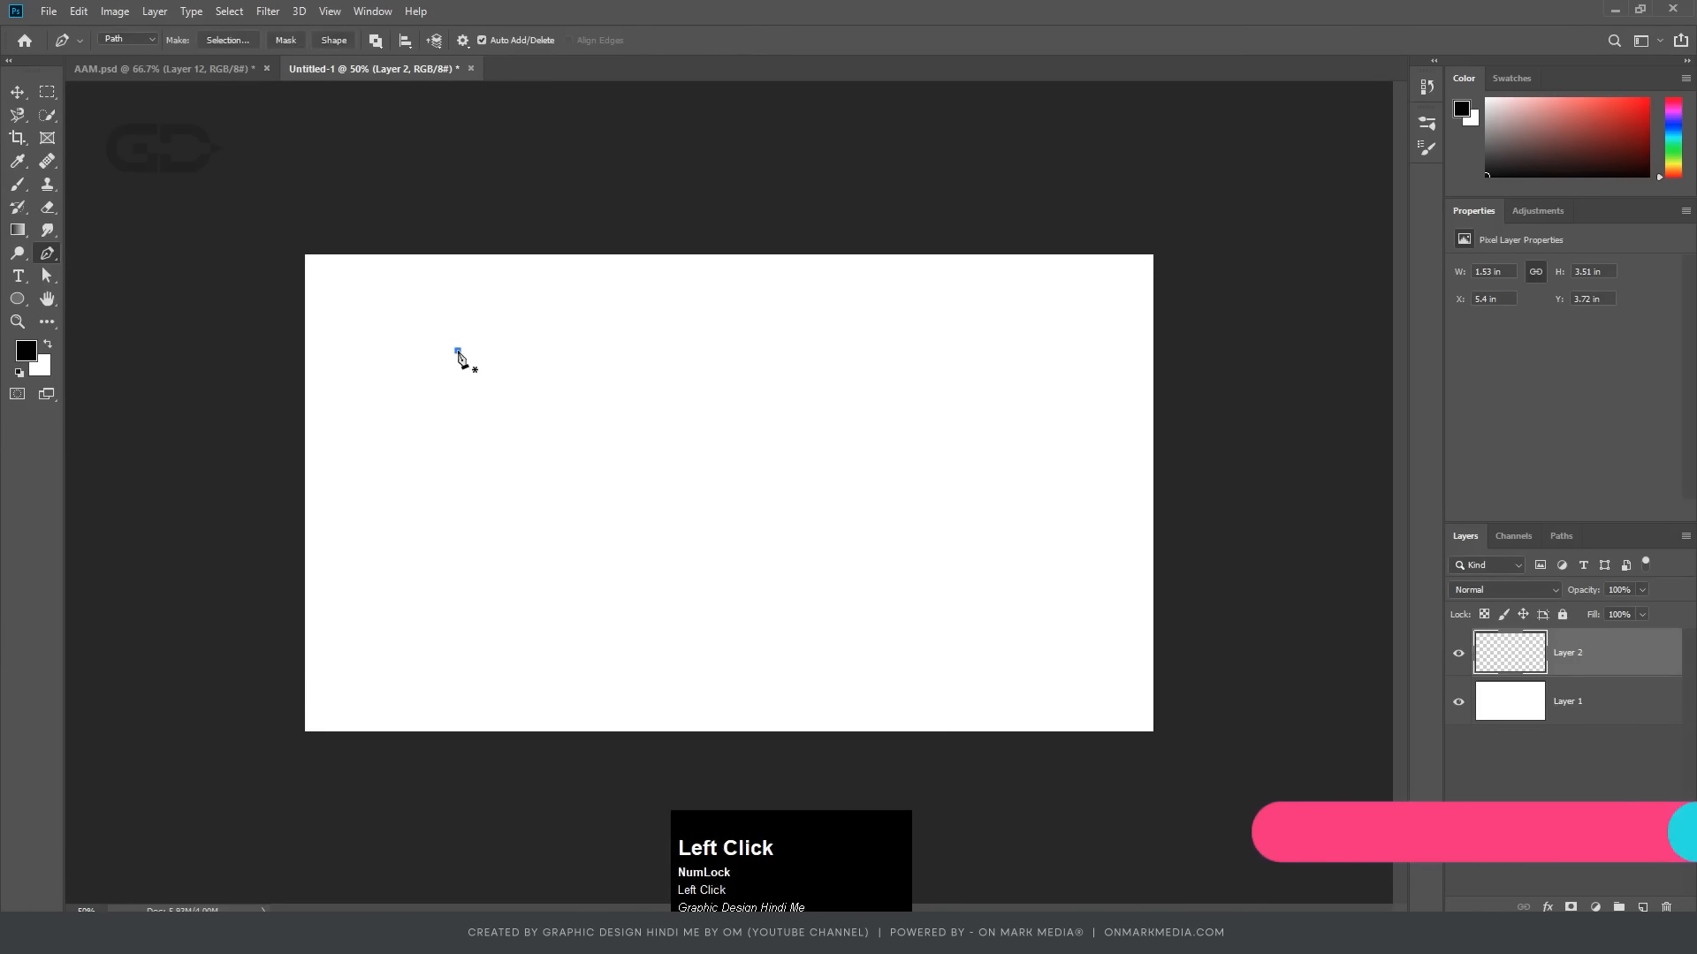
pyautogui.moveTo(547, 543); pyautogui.dragTo(676, 618)
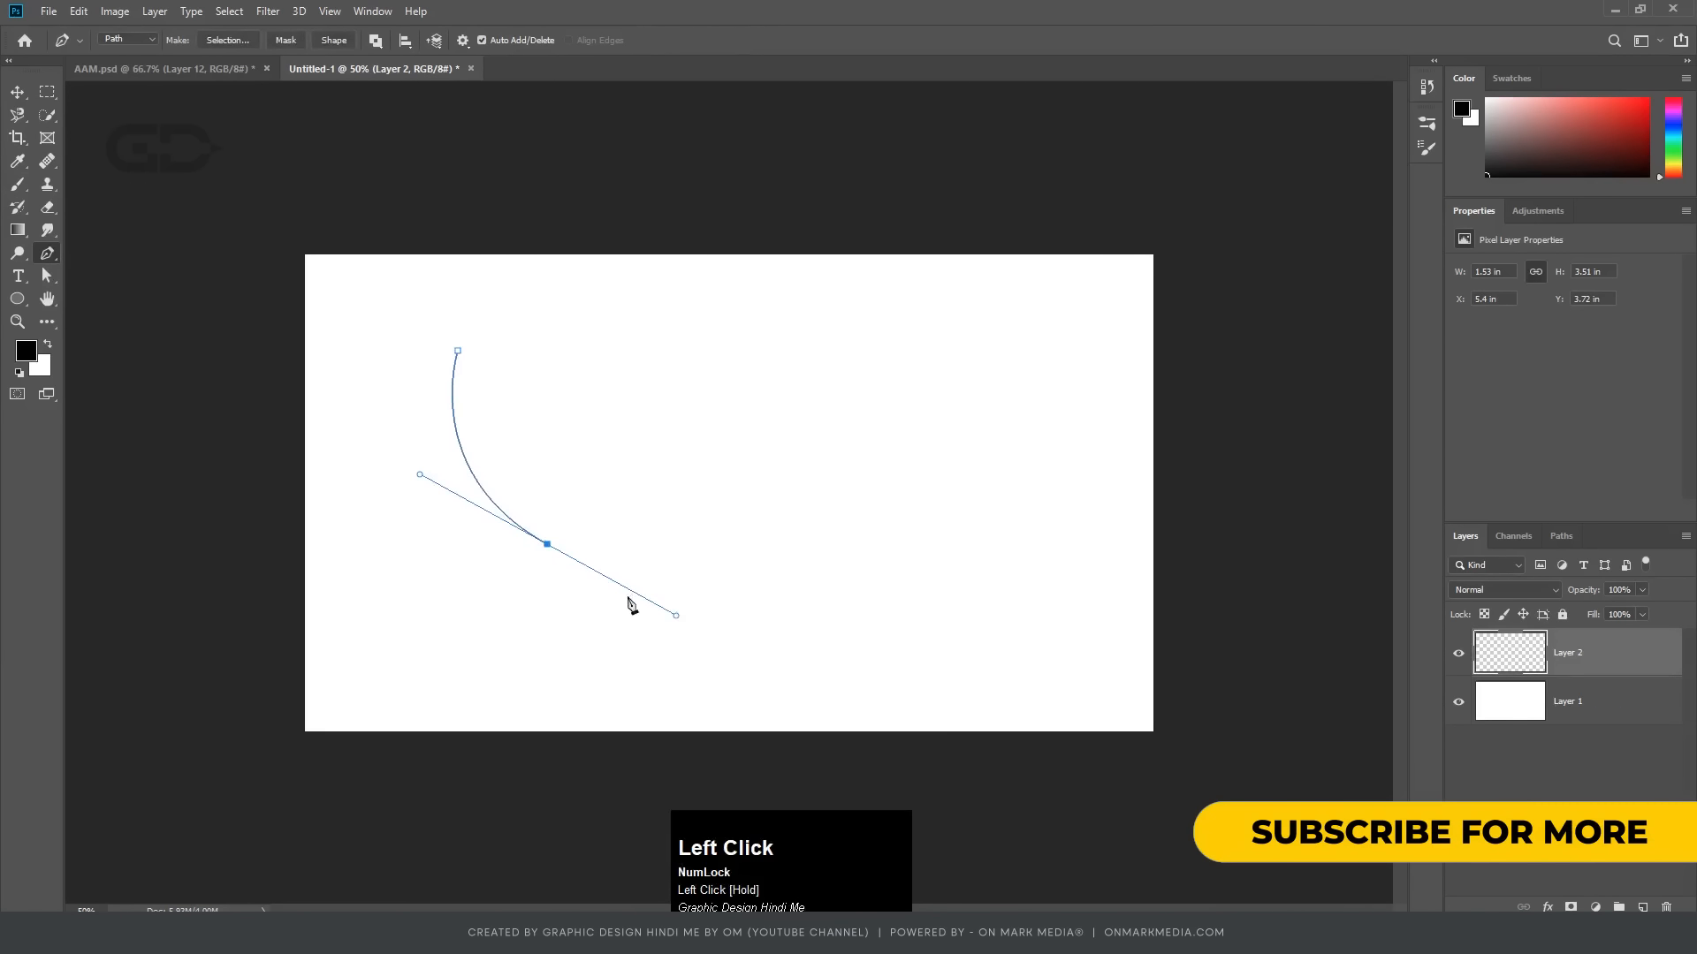
# Step: Stroke the curved path with the Brush and Simulate Pressure enabled
pyautogui.rightClick(475, 478)
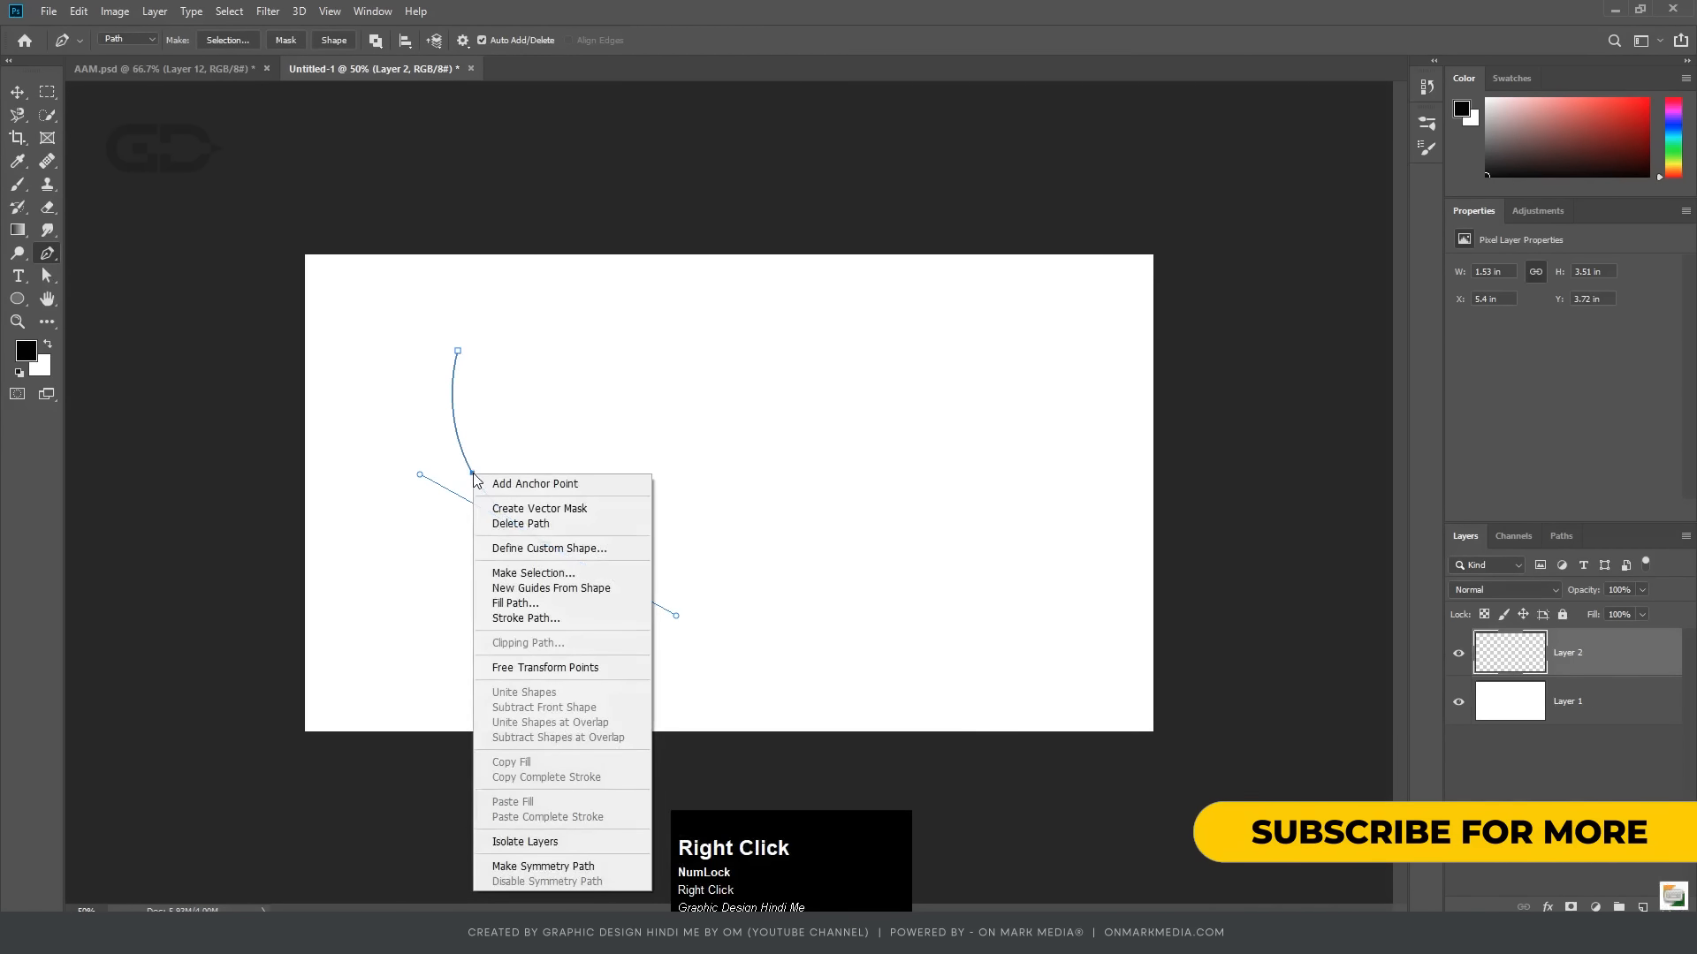
pyautogui.click(518, 620)
pyautogui.click(732, 288)
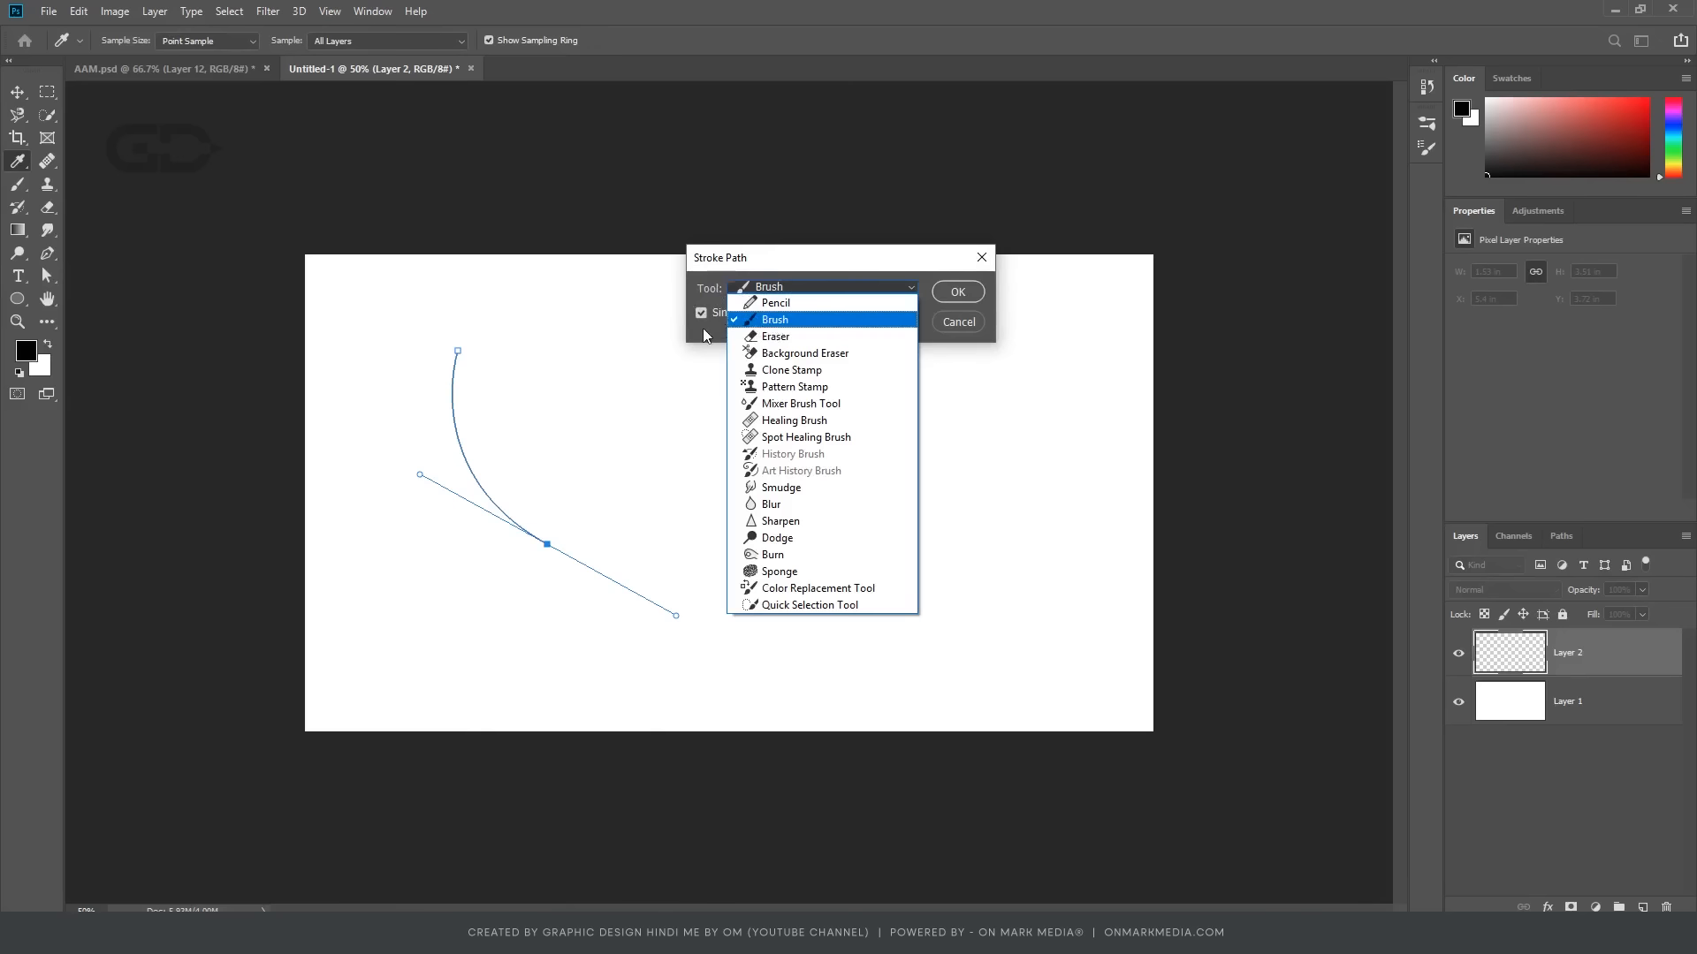
pyautogui.click(731, 324)
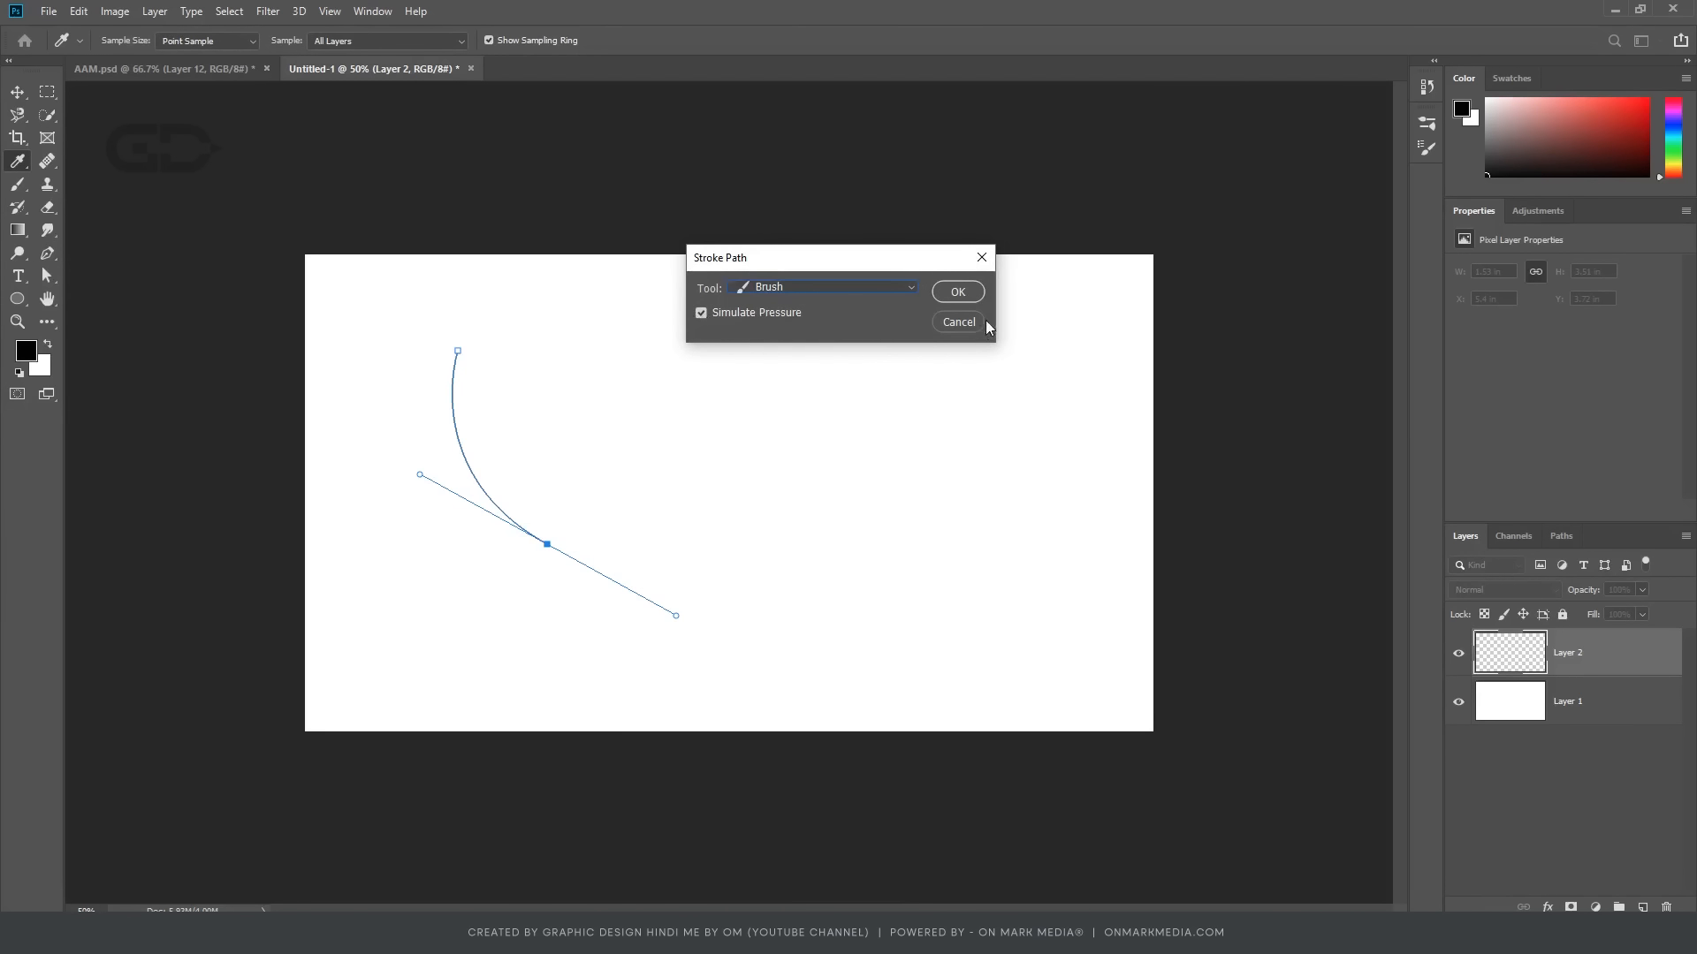
pyautogui.click(965, 293)
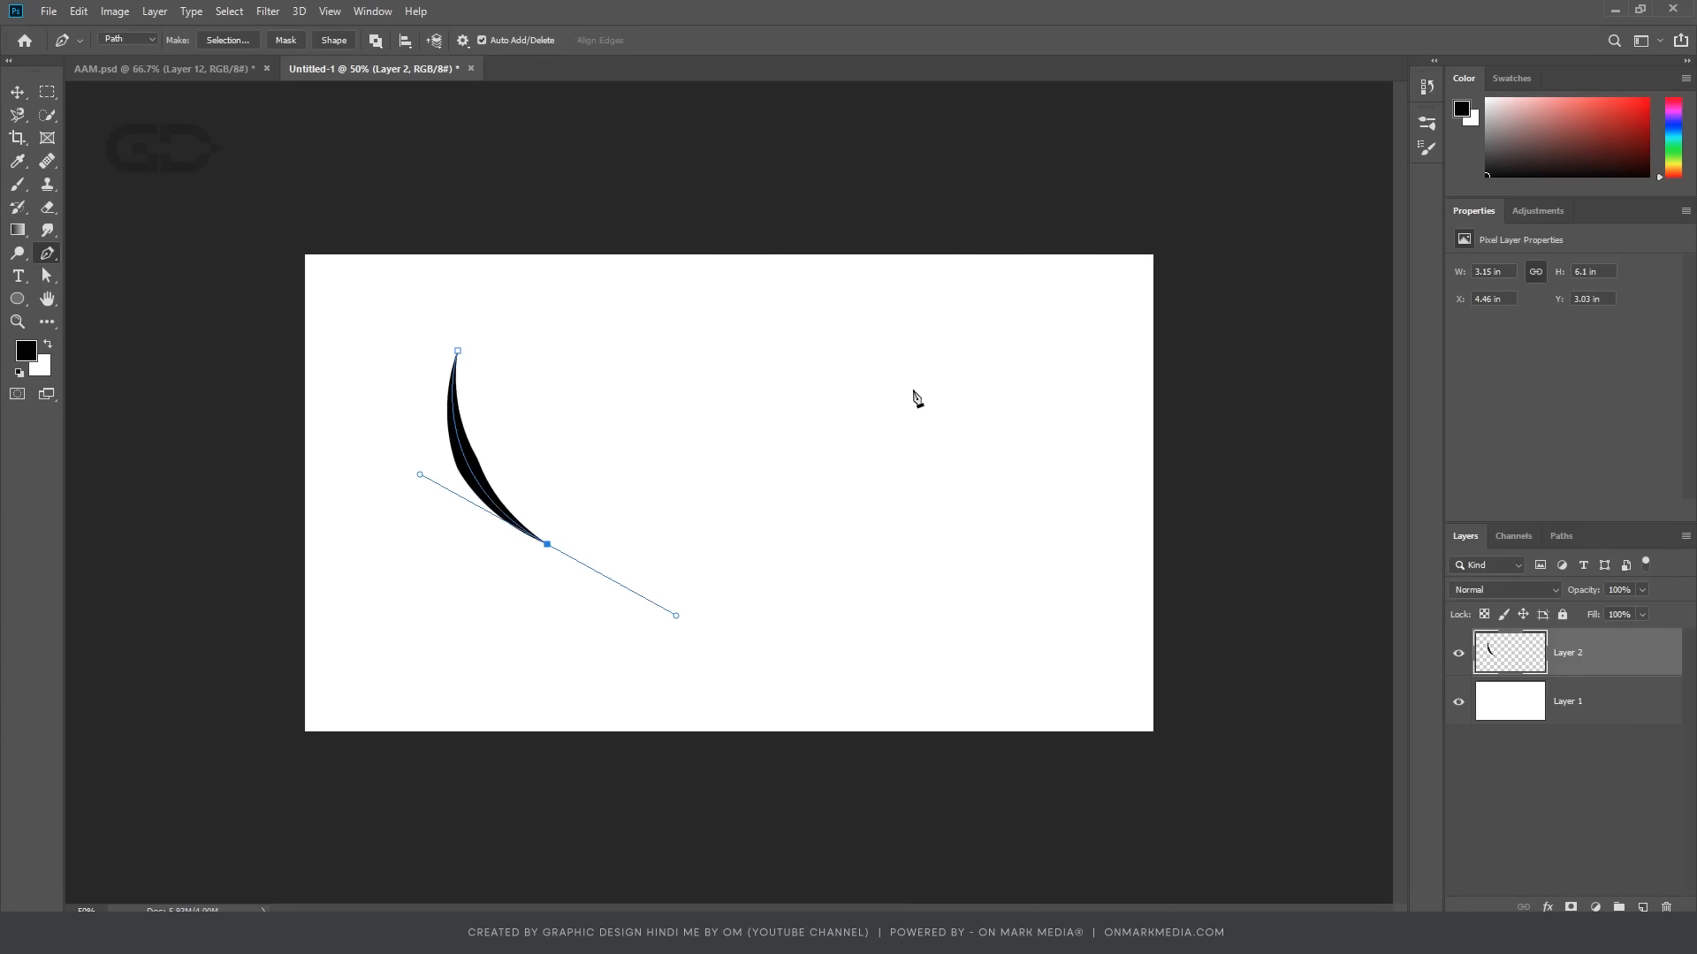
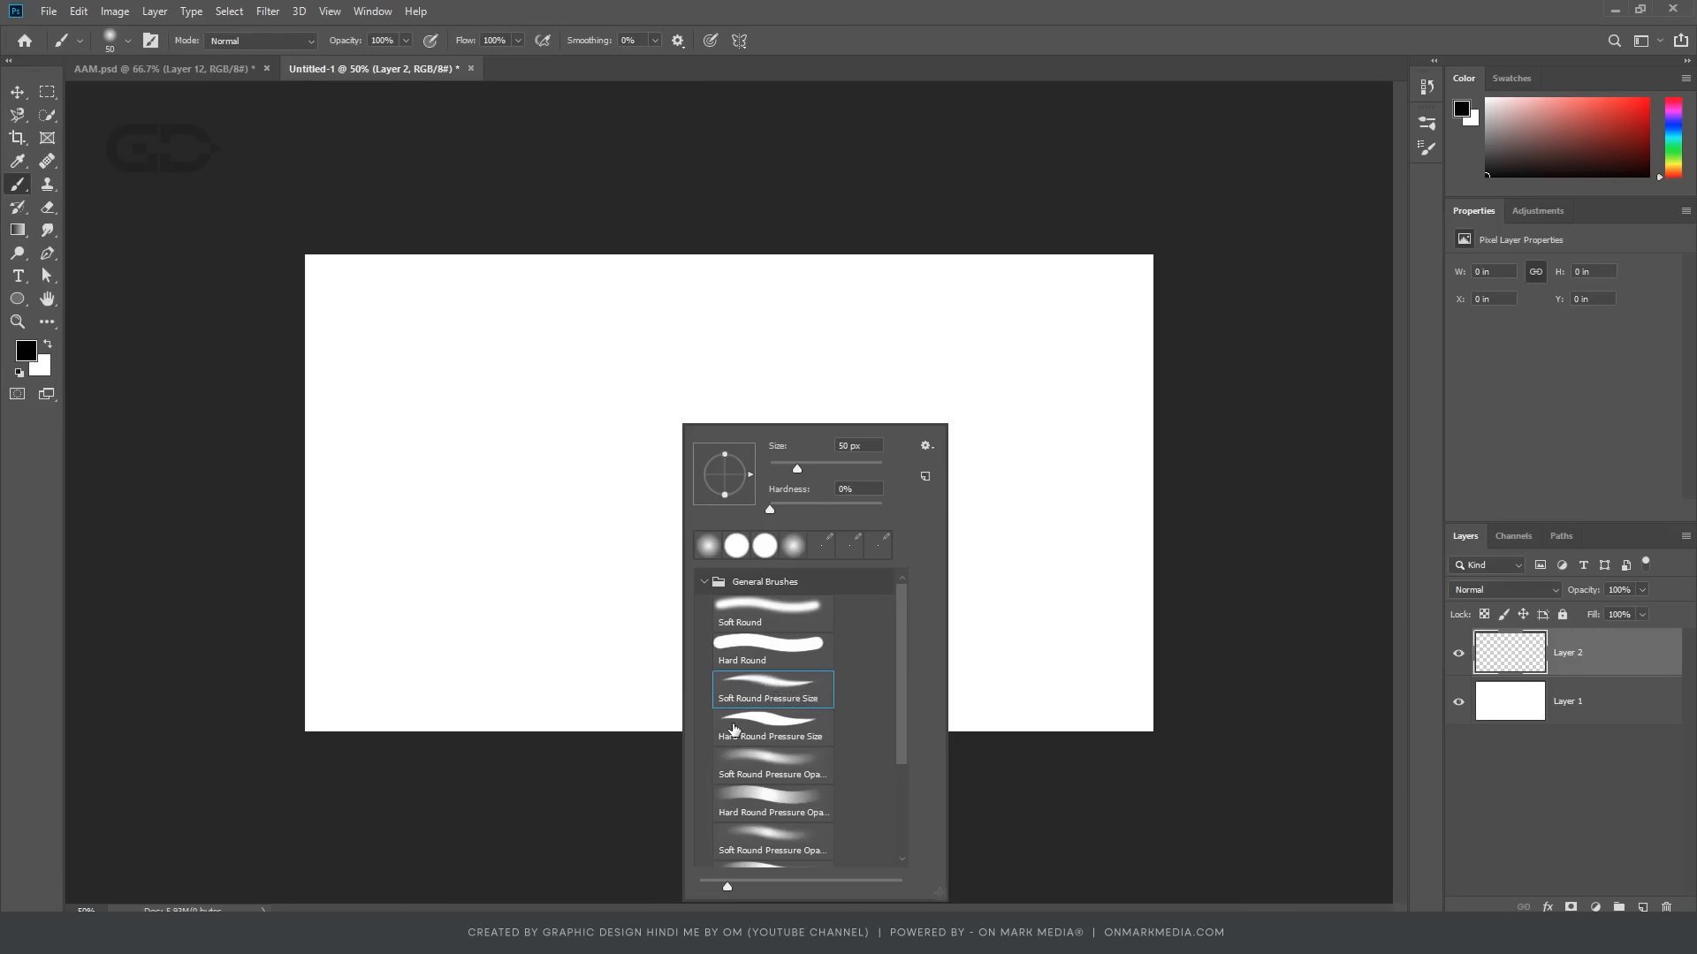
# Step: Choose the Hard Round Pressure Size brush, paint a straight horizontal test stroke across the canvas, and undo it
pyautogui.click(765, 726)
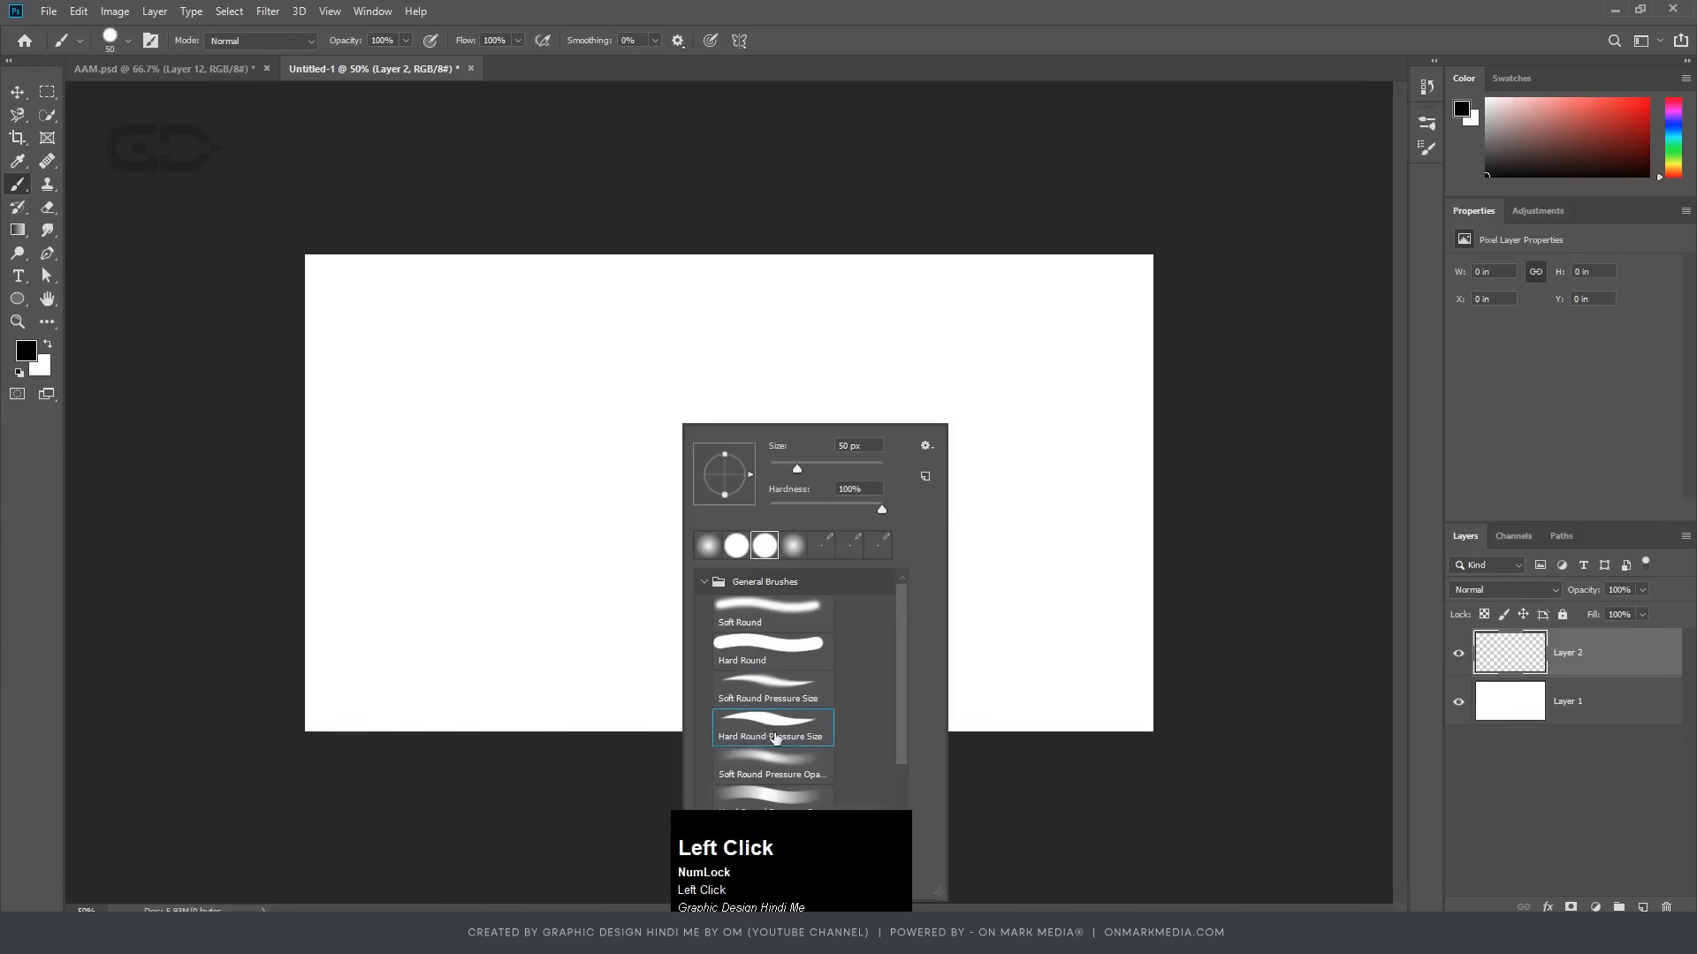
pyautogui.click(352, 500)
pyautogui.moveTo(352, 498)
pyautogui.mouseDown()
pyautogui.moveTo(774, 521)
pyautogui.moveTo(626, 487)
pyautogui.moveTo(840, 506)
pyautogui.moveTo(1075, 492)
pyautogui.mouseUp()
pyautogui.hotkey('ctrl', 'z')
pyautogui.hotkey('ctrl', 'z')
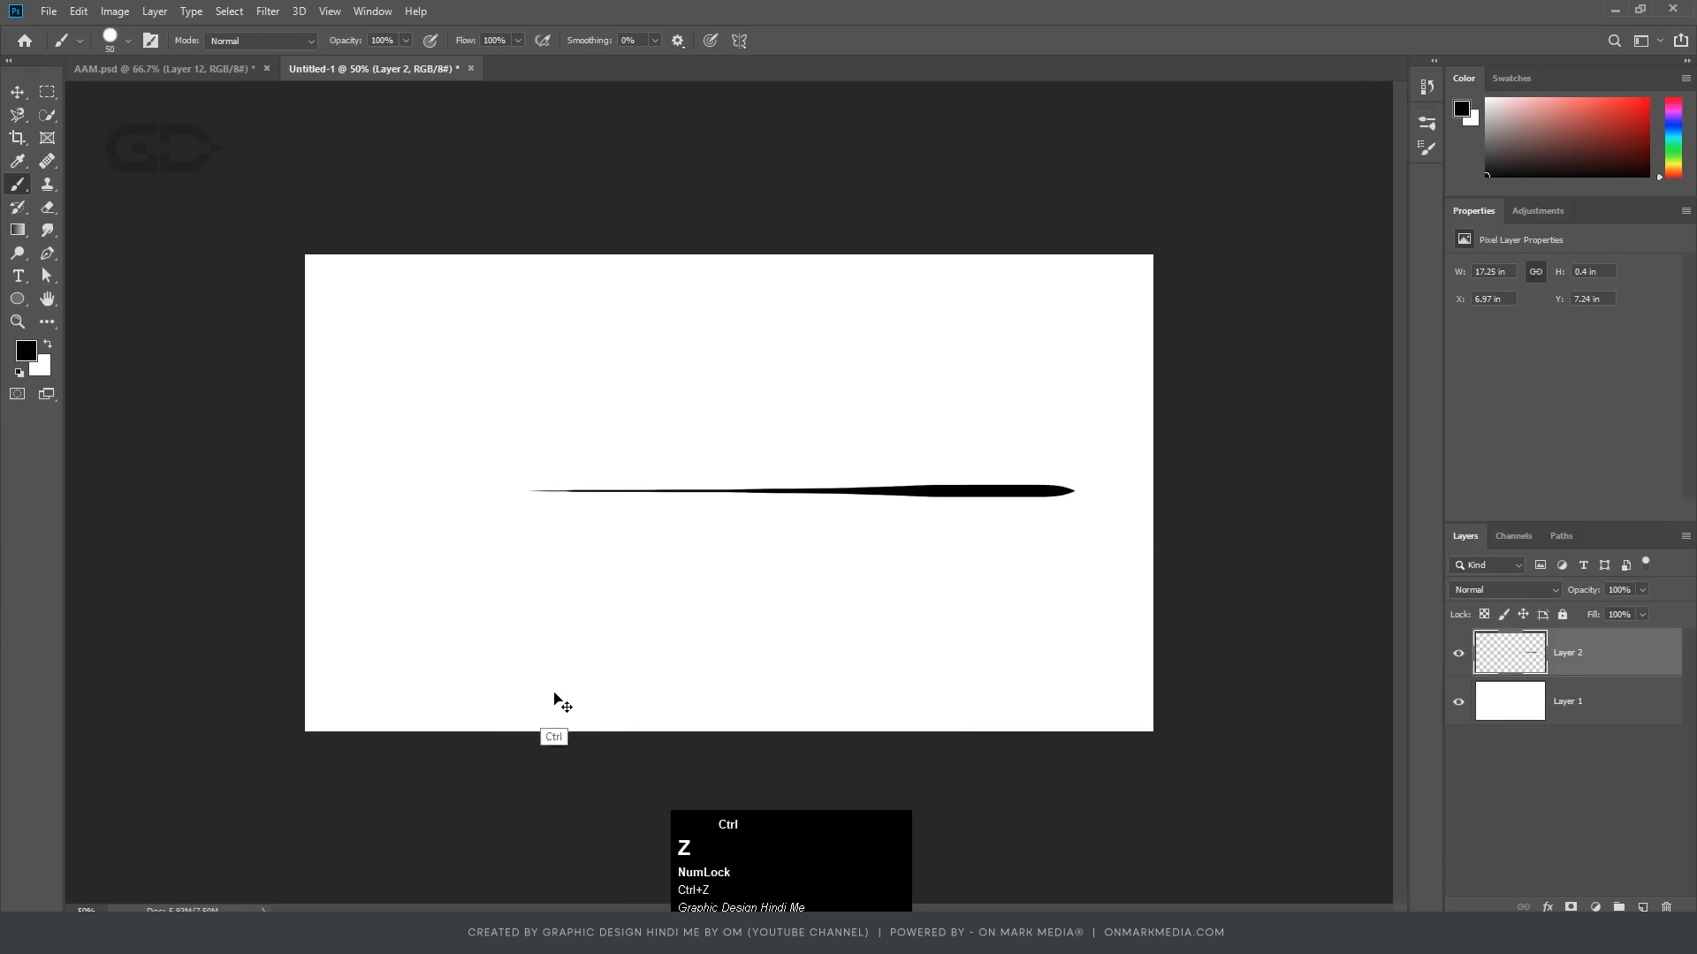
# Step: Choose the Hard Round Pressure Opacity brush, paint short test strokes on Layer 2, and undo them
pyautogui.rightClick(629, 608)
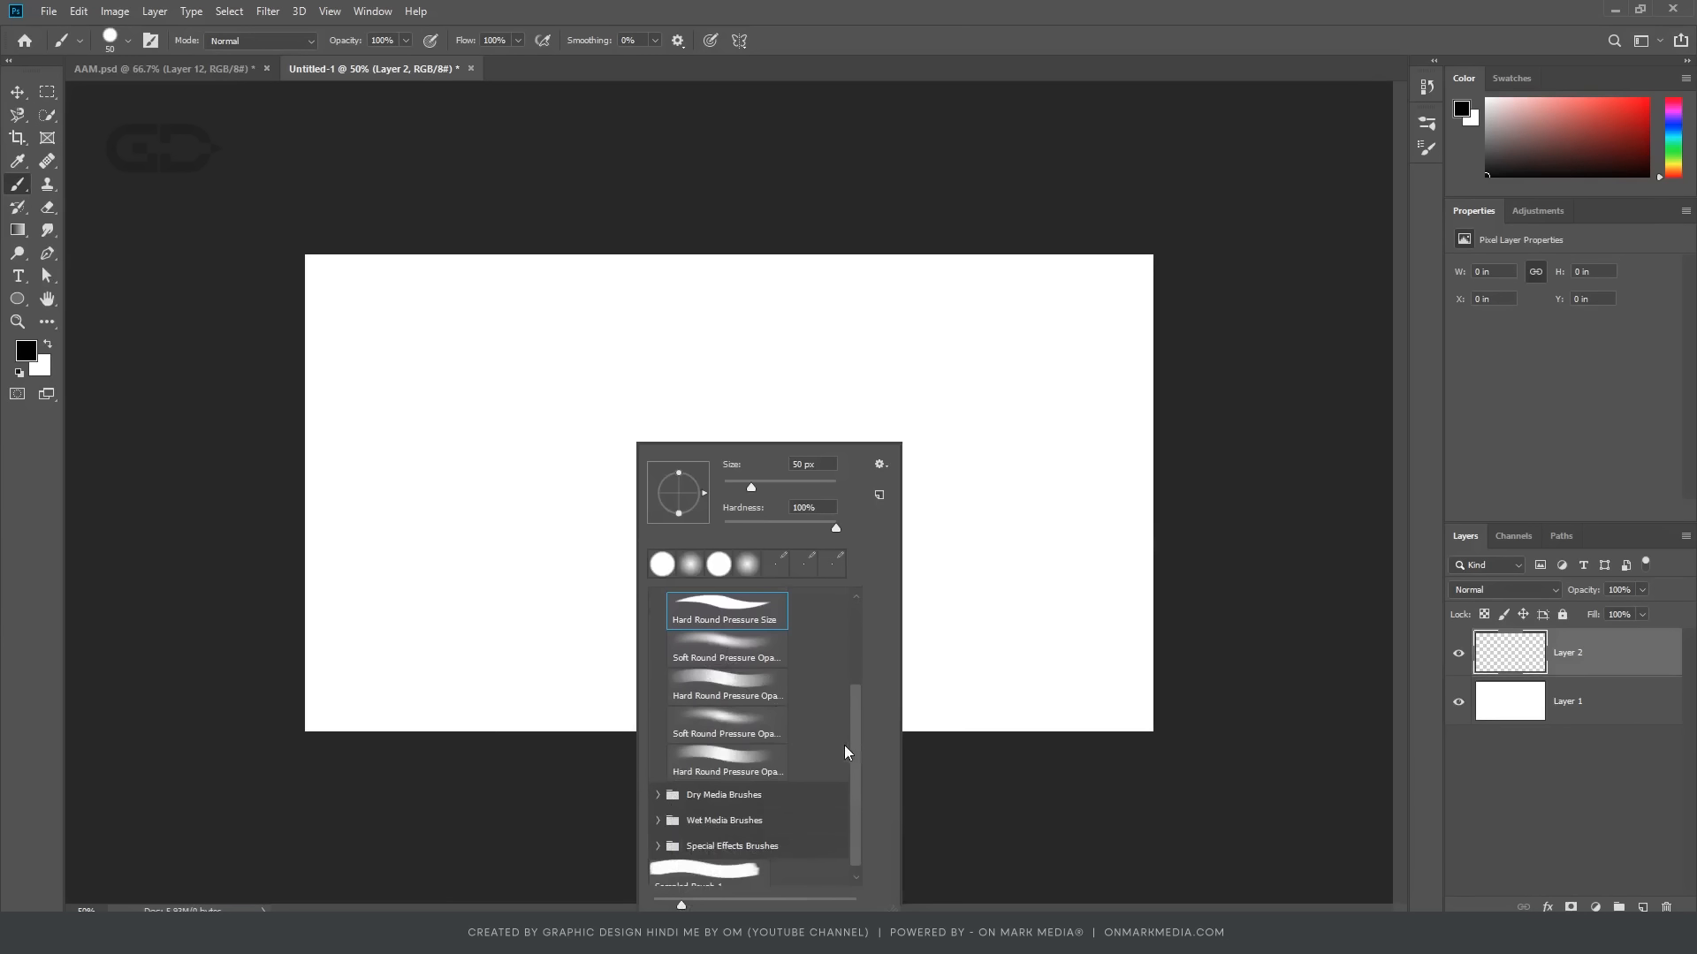
pyautogui.click(738, 684)
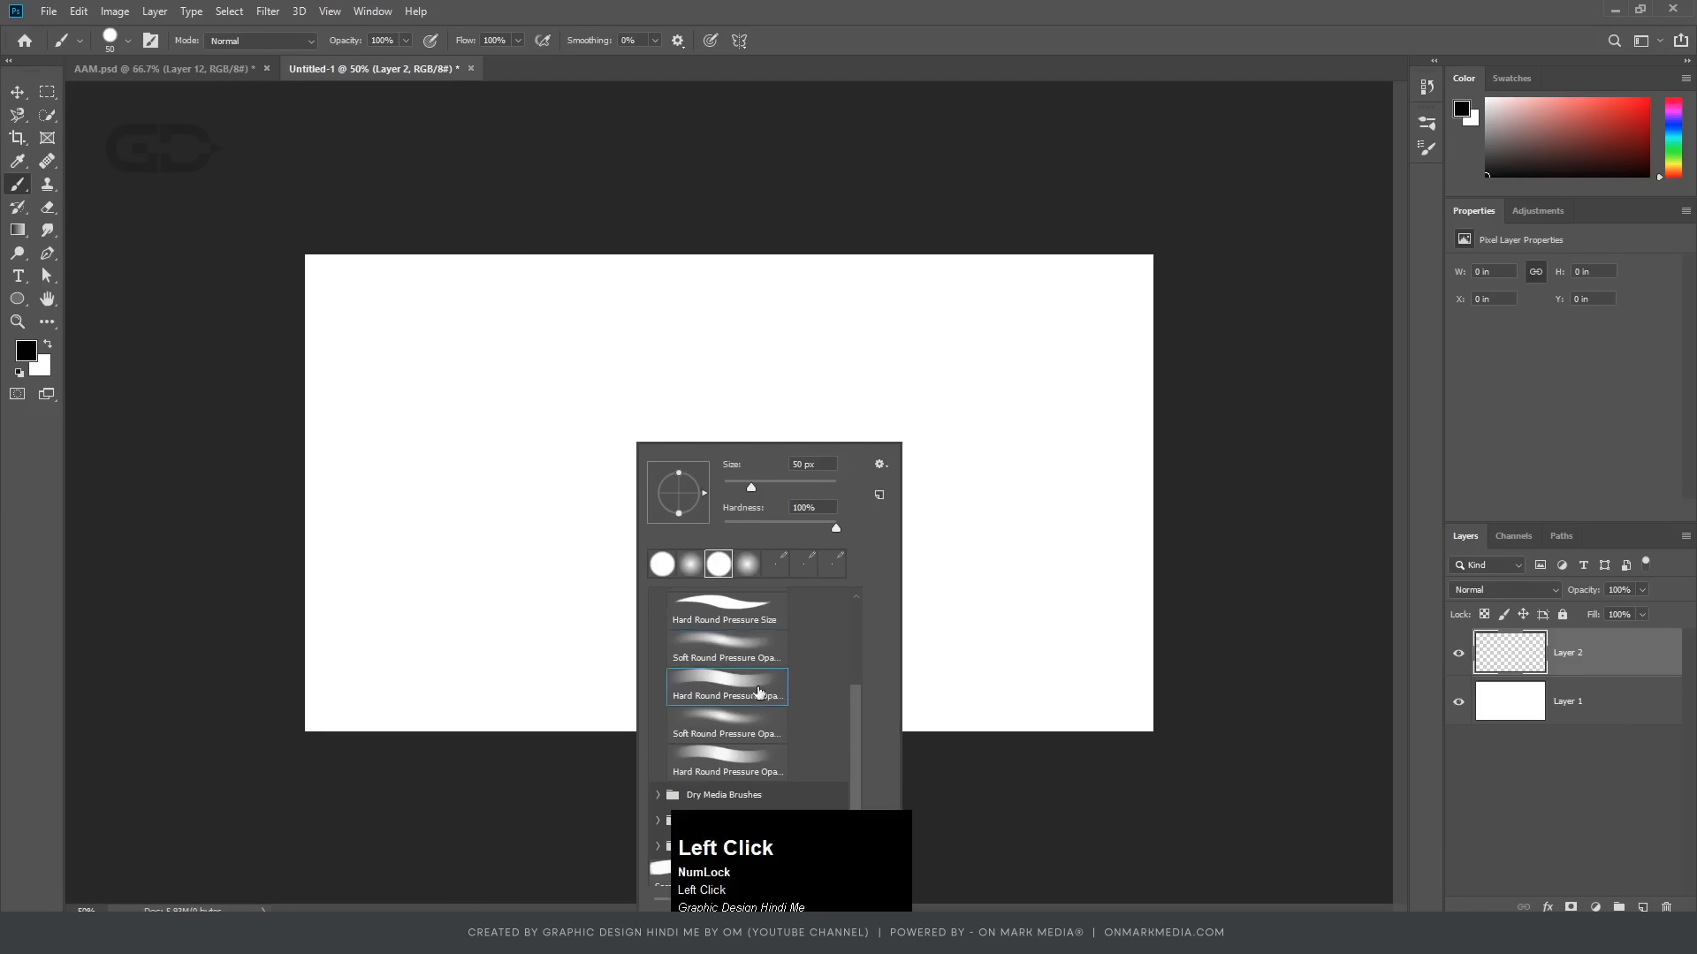
pyautogui.moveTo(432, 510)
pyautogui.mouseDown()
pyautogui.moveTo(376, 486)
pyautogui.moveTo(875, 525)
pyautogui.moveTo(795, 579)
pyautogui.moveTo(513, 431)
pyautogui.mouseUp()
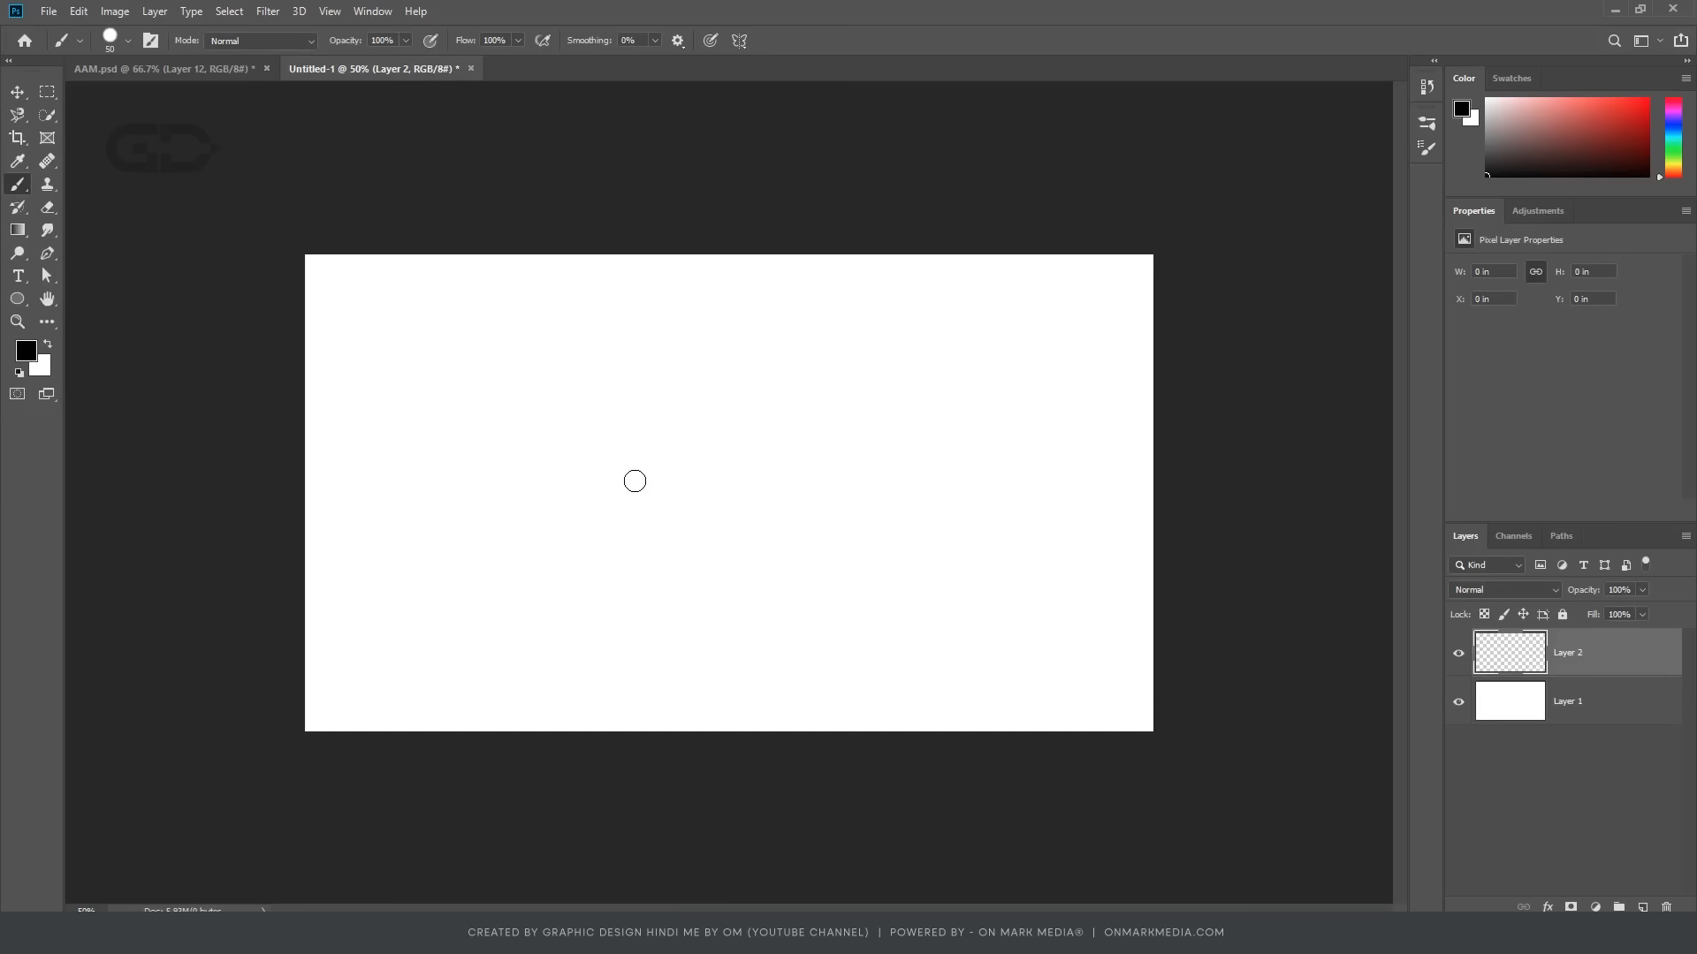
pyautogui.moveTo(633, 477)
pyautogui.mouseDown()
pyautogui.moveTo(610, 485)
pyautogui.moveTo(644, 489)
pyautogui.moveTo(638, 516)
pyautogui.moveTo(614, 519)
pyautogui.moveTo(628, 503)
pyautogui.mouseUp()
pyautogui.hotkey('ctrl', 'z')
# Step: Enlarge the brush size to 800 px
pyautogui.press(']')
pyautogui.press(']')
pyautogui.press(']')
pyautogui.press(']')
pyautogui.press(']')
pyautogui.press(']')
pyautogui.press(']')
pyautogui.press(']')
pyautogui.press(']')
pyautogui.press(']')
pyautogui.press(']')
pyautogui.press(']')
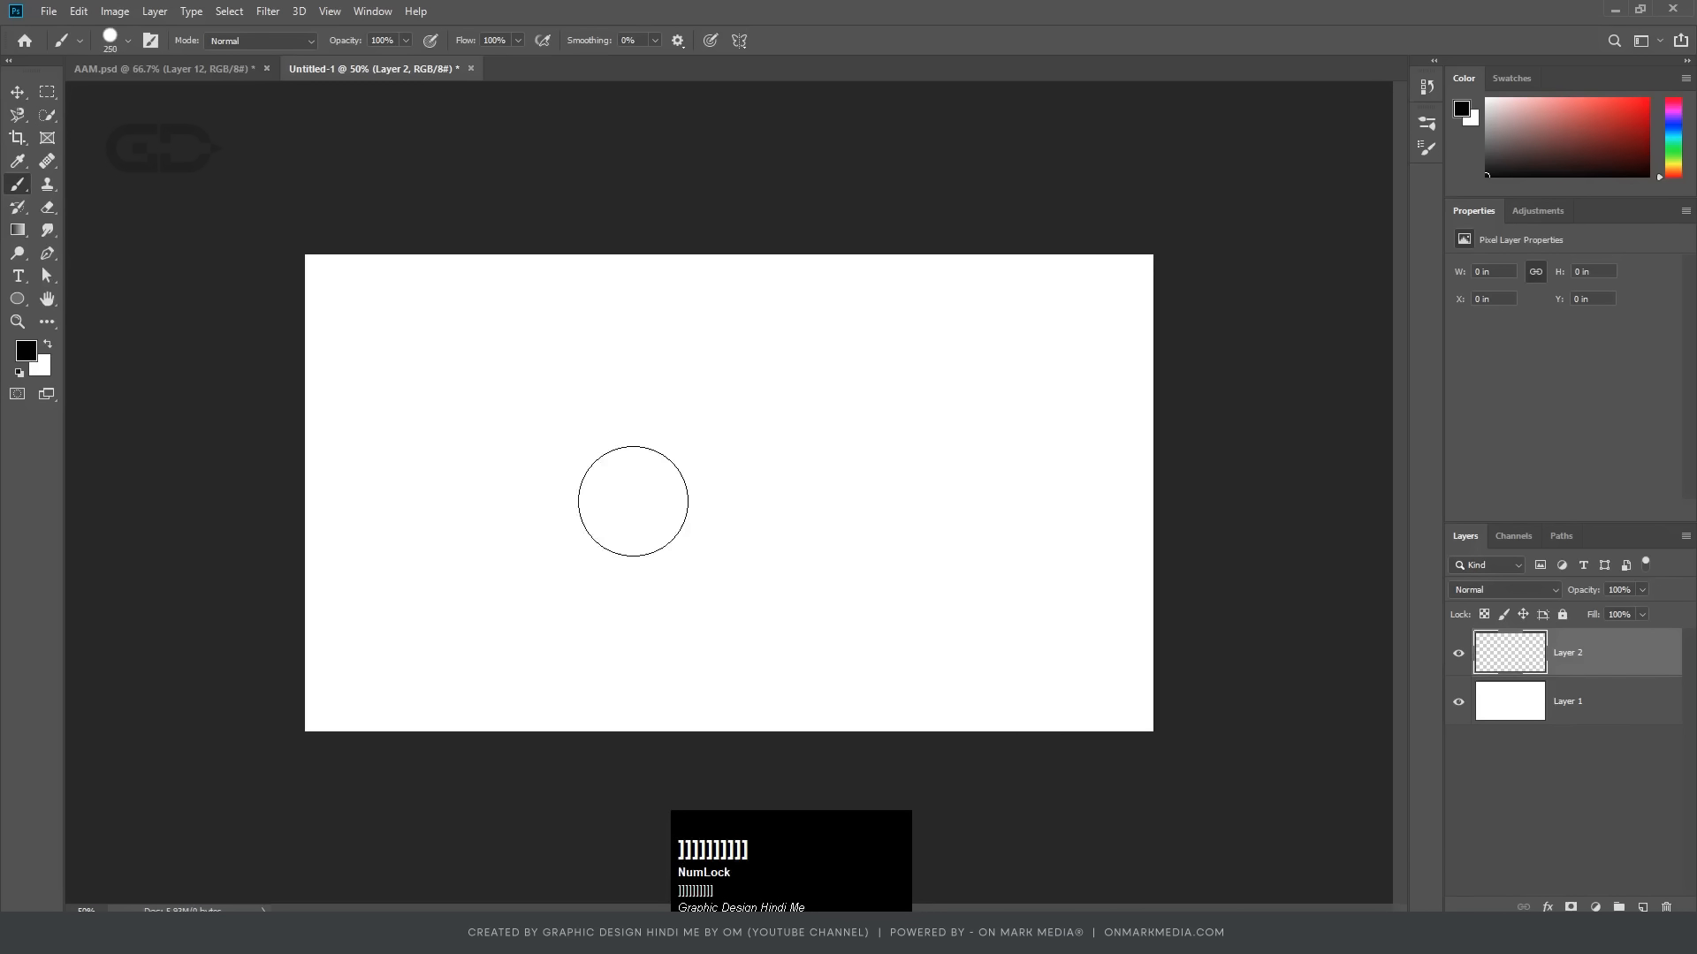
pyautogui.press(']')
pyautogui.press(']')
pyautogui.press(']')
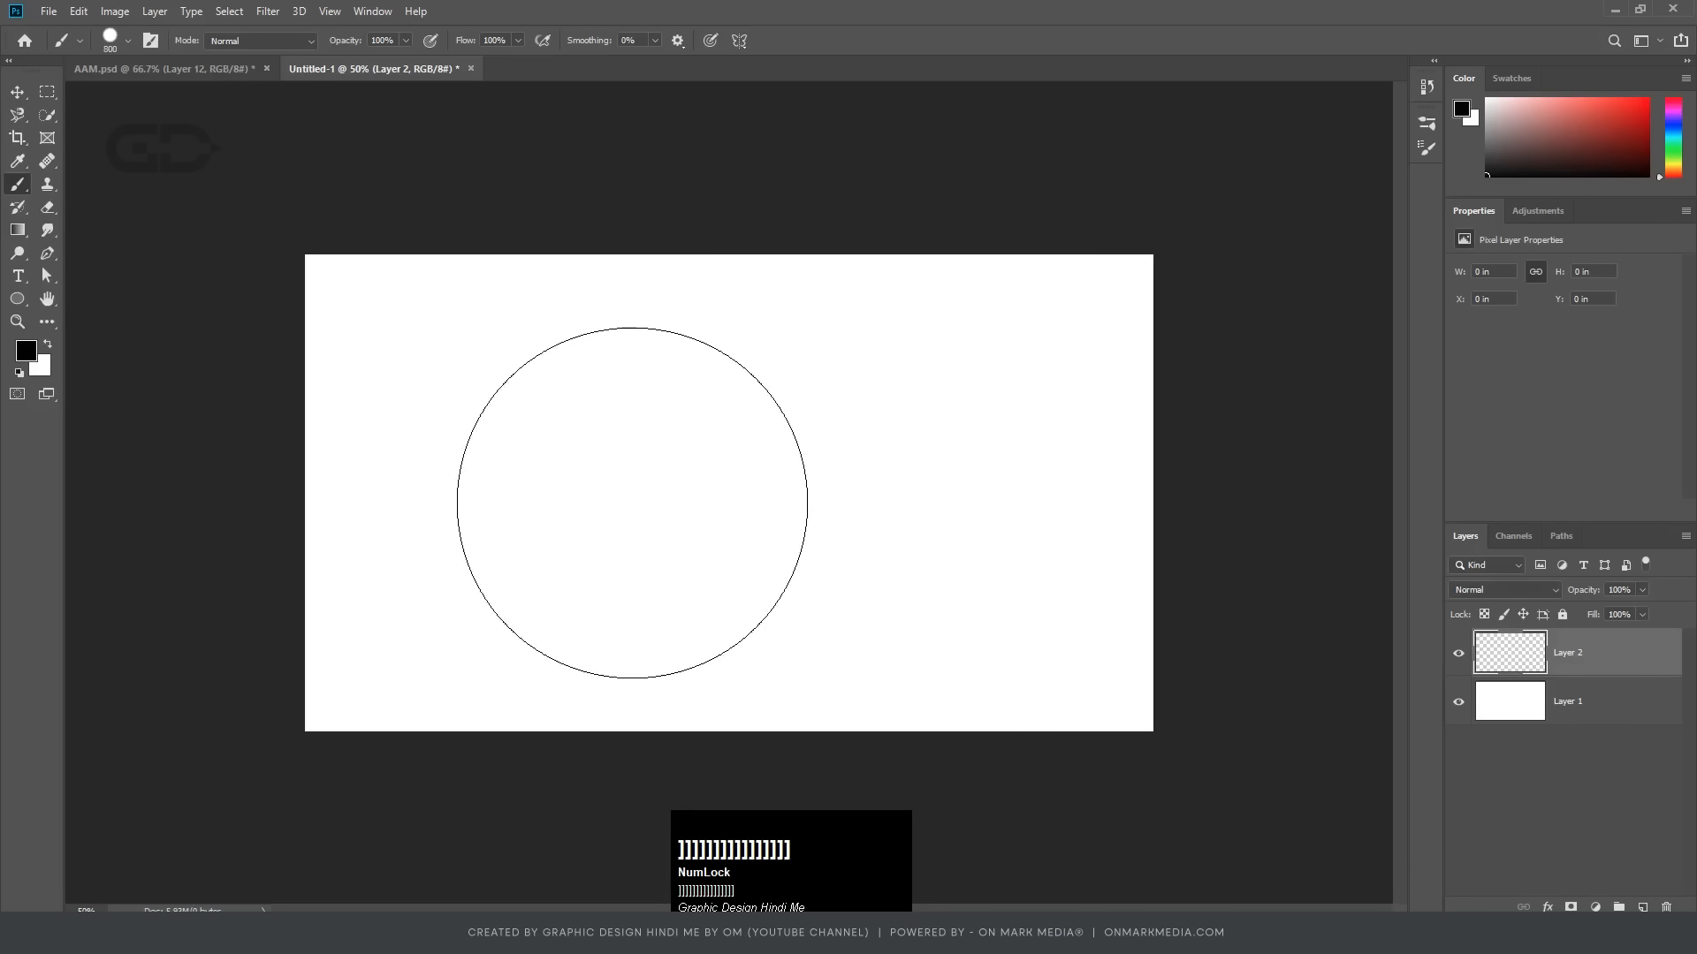
# Step: Reduce the brush size to 400 px
pyautogui.press('[')
pyautogui.press('[')
pyautogui.press('[')
pyautogui.press('[')
pyautogui.press('[')
pyautogui.press('[')
pyautogui.press('[')
pyautogui.press('[')
pyautogui.press('[')
pyautogui.press('[')
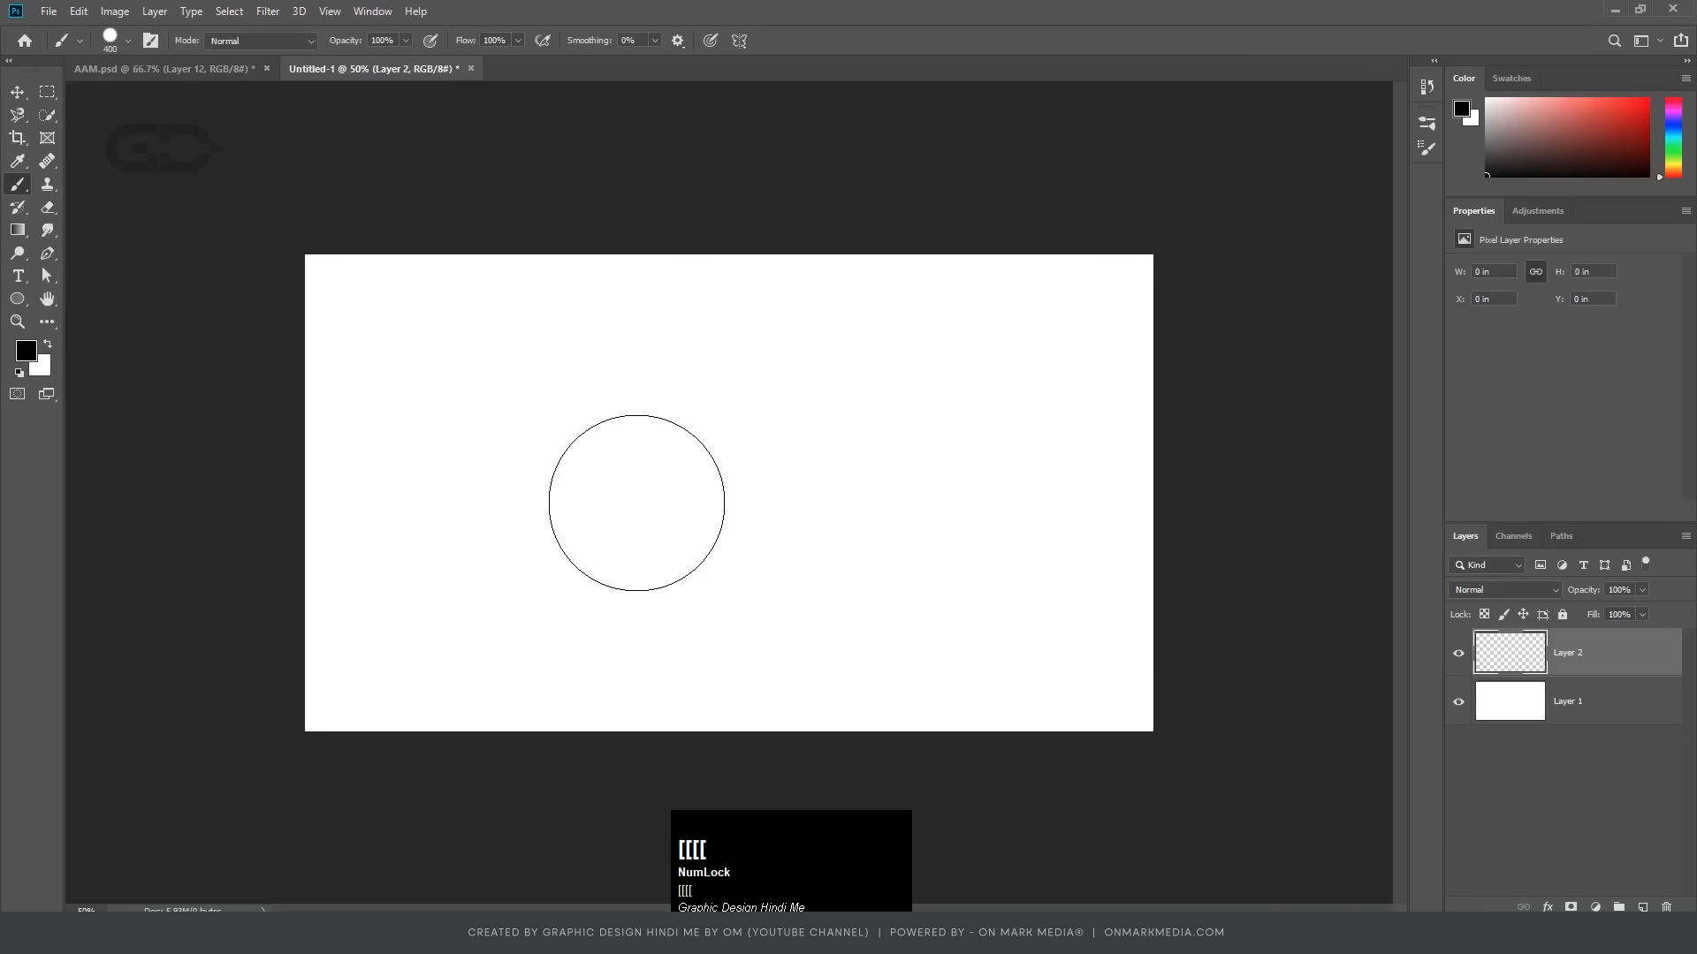
# Step: Reduce the brush size to 35 px
pyautogui.press('[')
pyautogui.press('[')
pyautogui.press('[')
pyautogui.press('[')
pyautogui.press('[')
pyautogui.press('[')
pyautogui.press('[')
pyautogui.press('[')
pyautogui.press('[')
pyautogui.press('[')
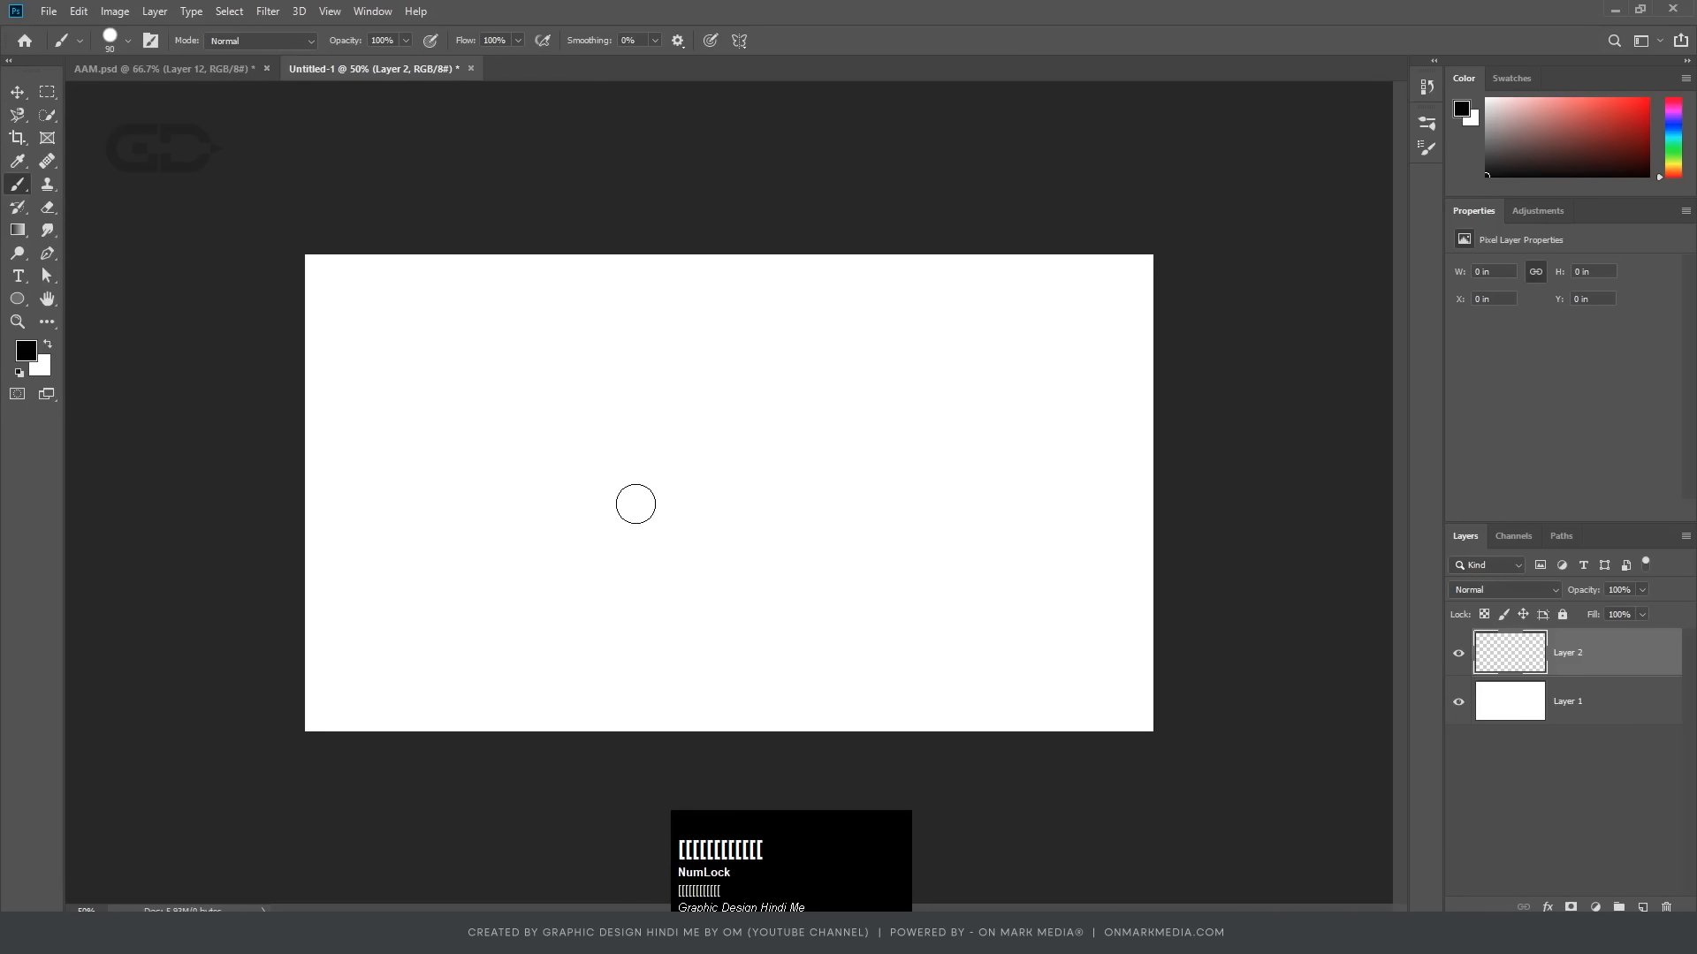
pyautogui.press(']')
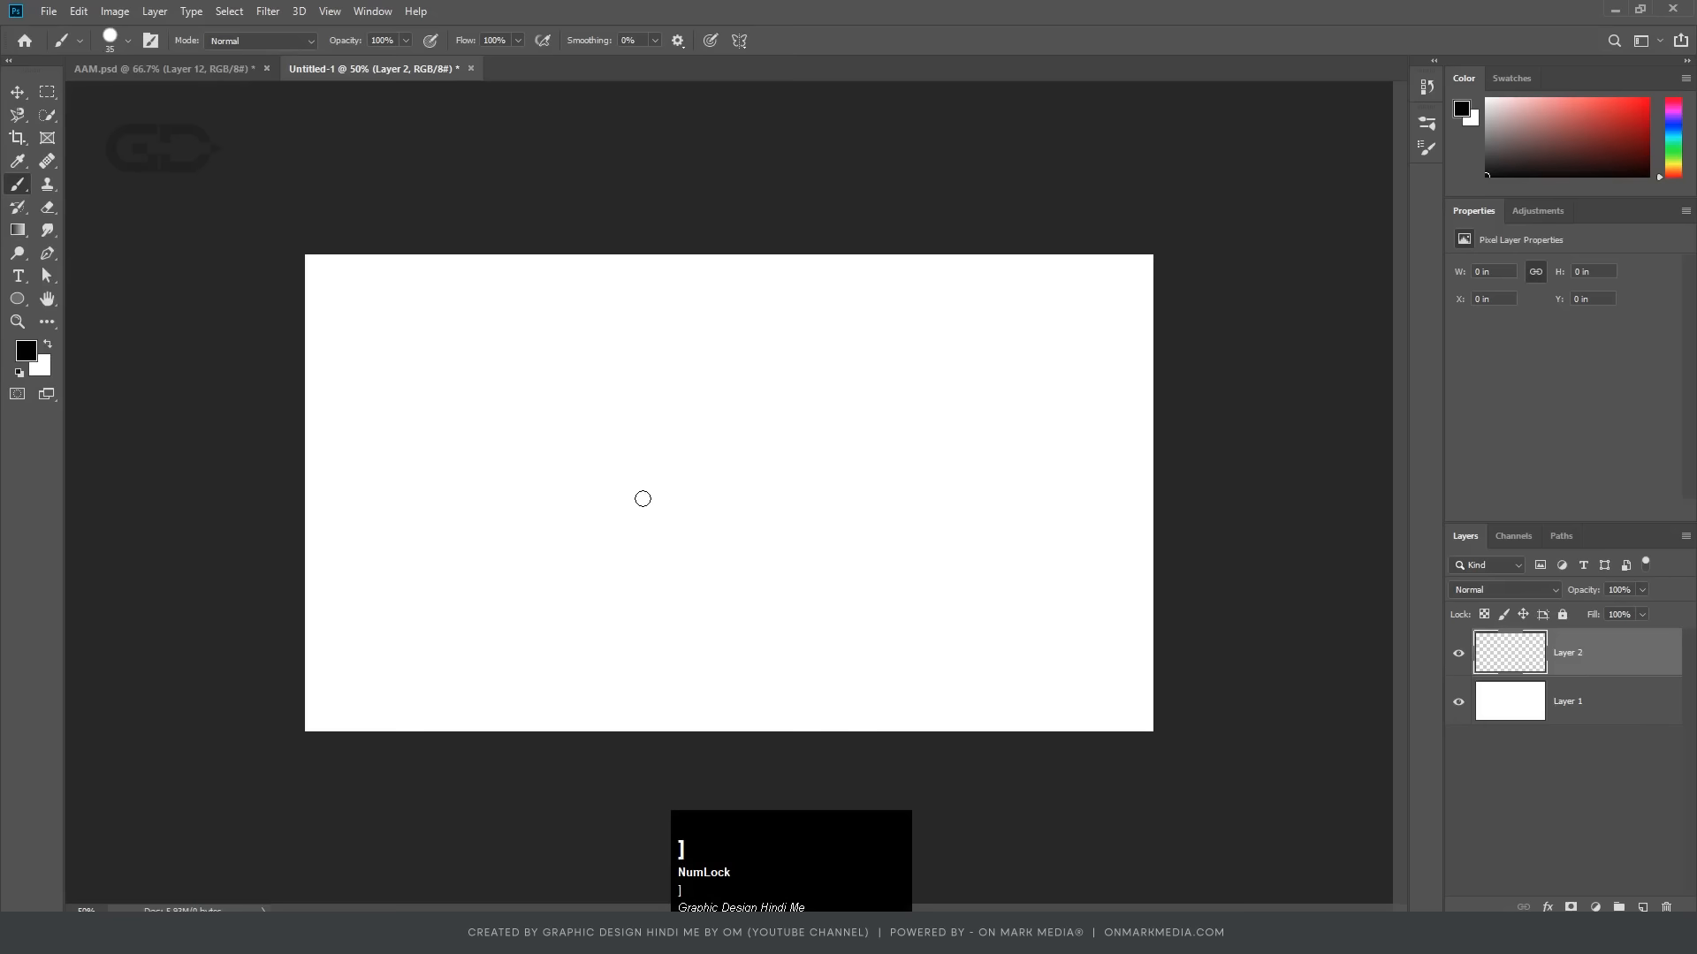
# Step: Set the brush size to 312 px in the brush preset settings
pyautogui.rightClick(629, 491)
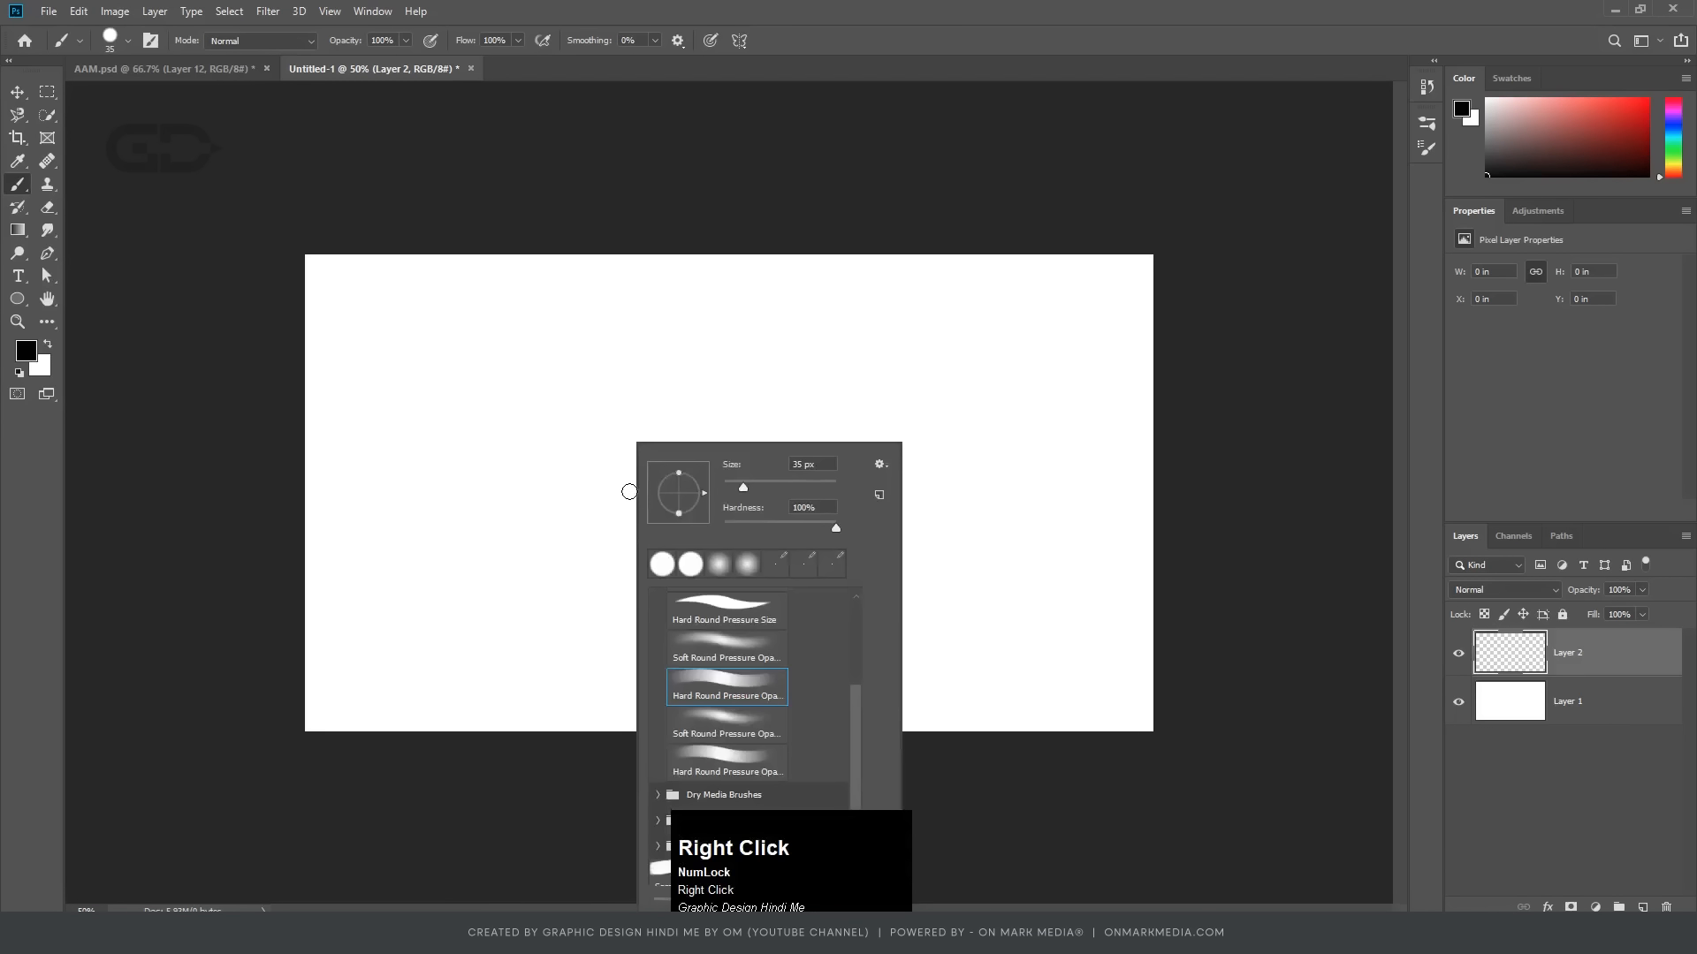
pyautogui.moveTo(744, 486); pyautogui.dragTo(820, 486)
pyautogui.press('Return')
# Step: Choose blue as the foreground color, stamp a single dab near the canvas's middle, and undo the dab
pyautogui.click(1636, 121)
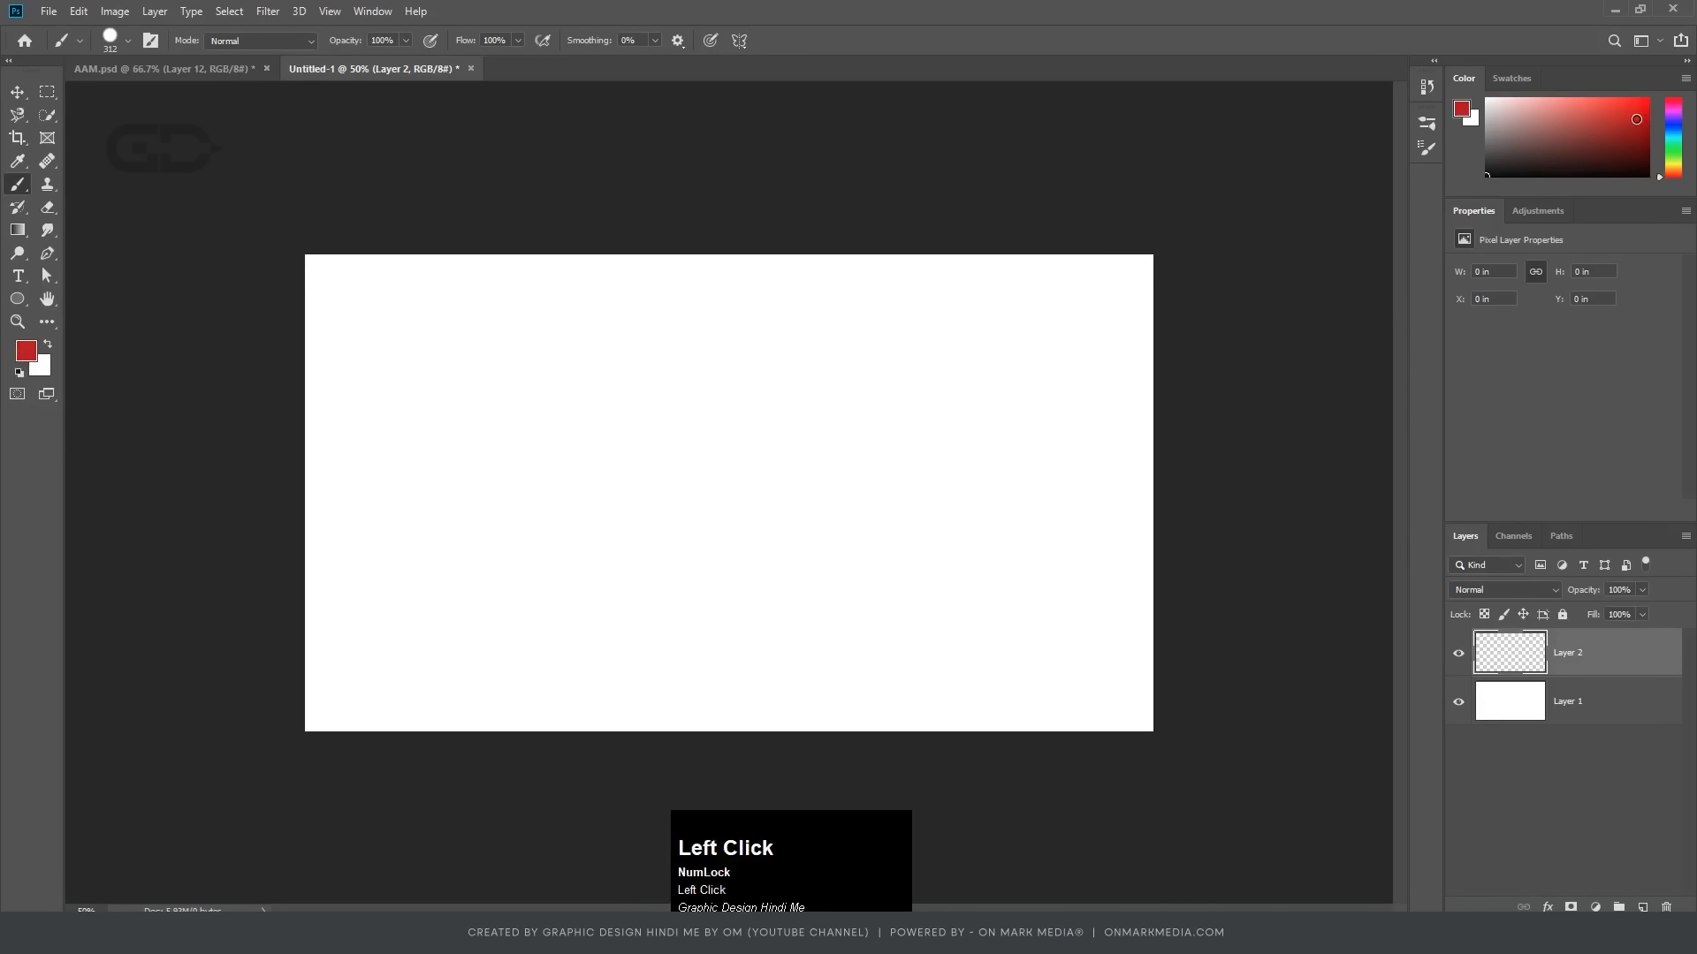
pyautogui.click(1673, 121)
pyautogui.click(654, 489)
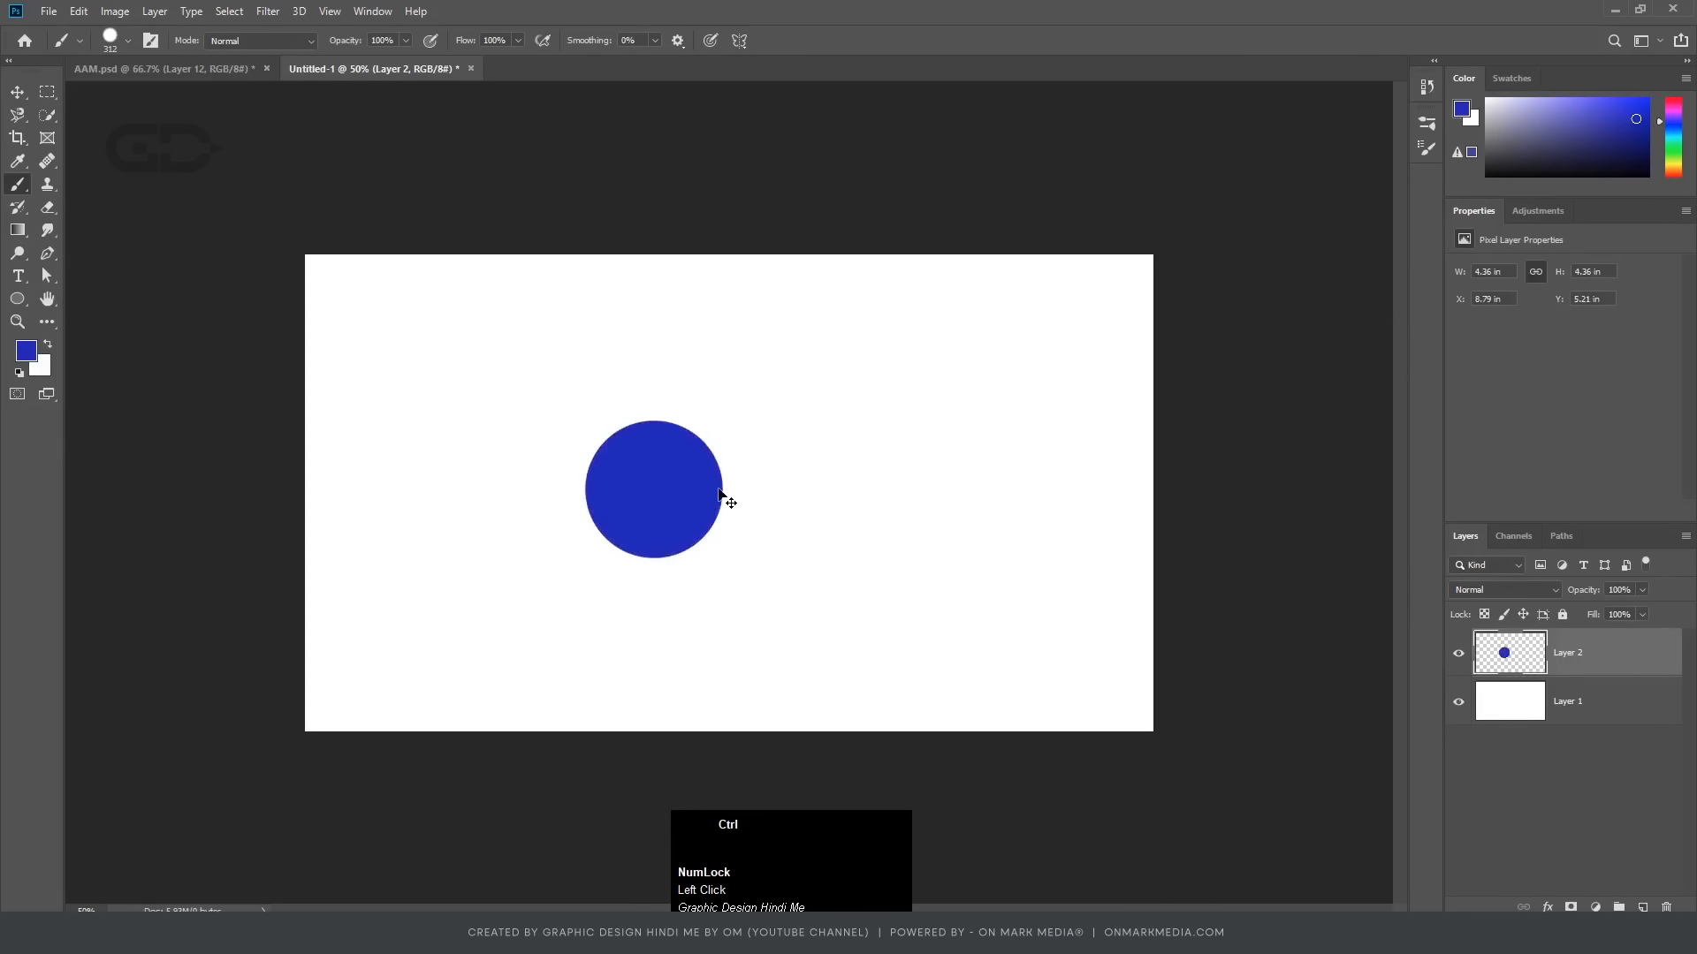
pyautogui.hotkey('ctrl', 'z')
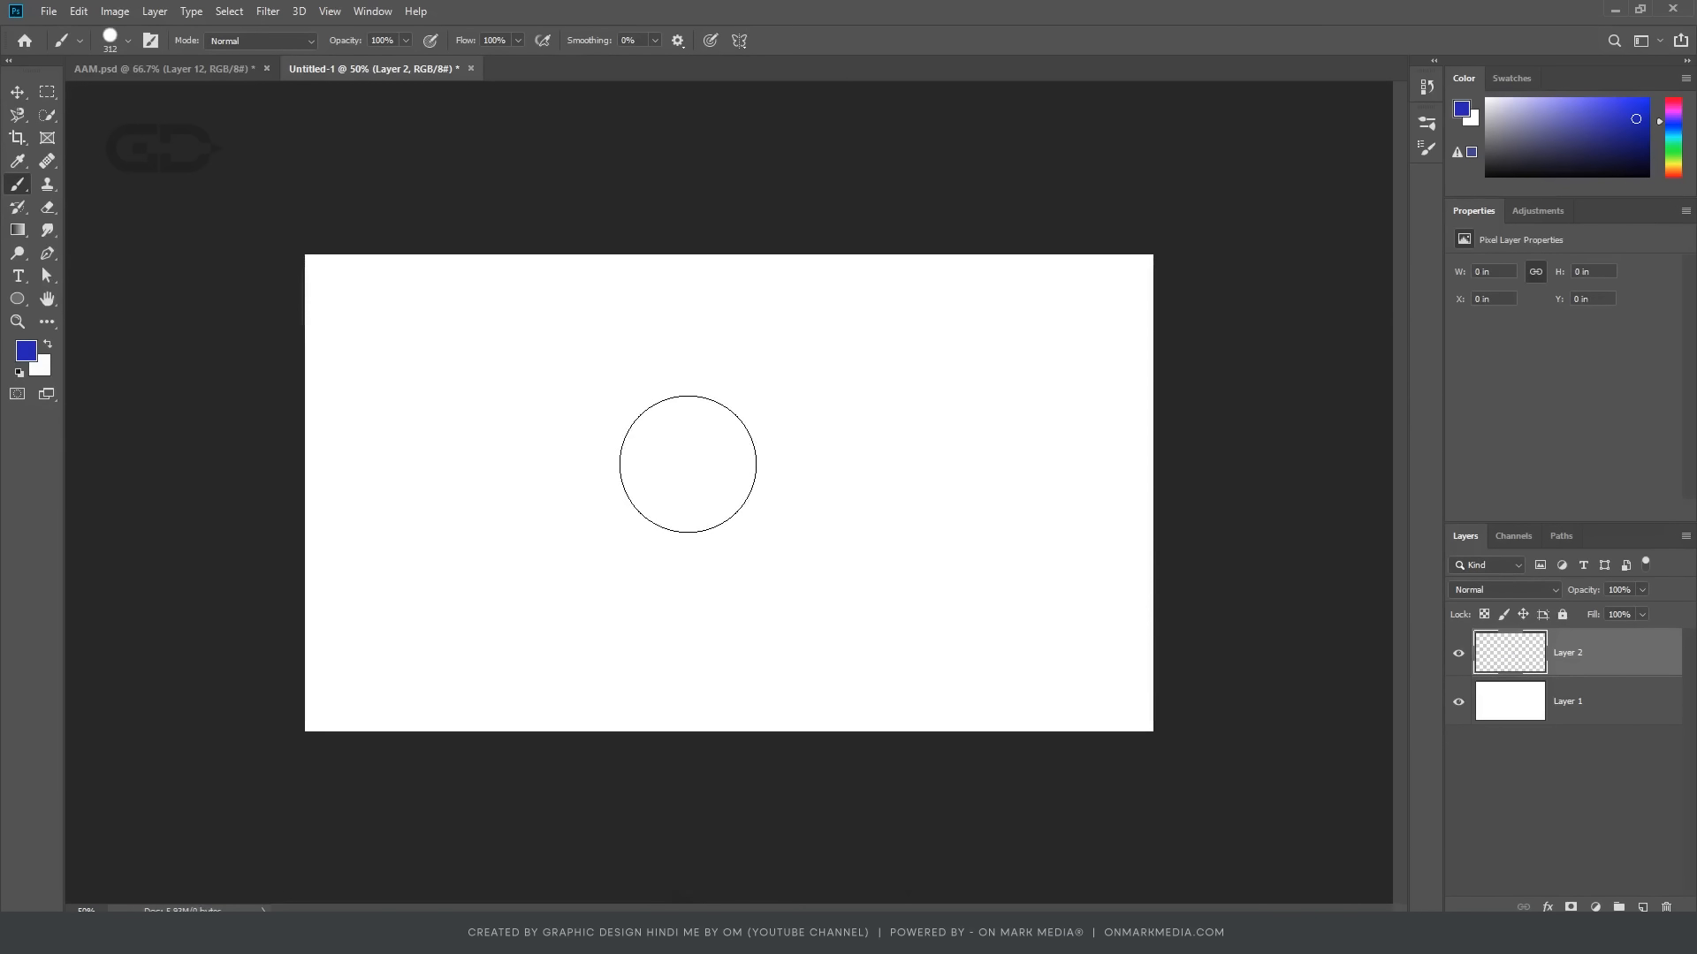
# Step: Resize the brush to 220 px with a slightly softer edge and paint a filled blue patch in the middle of the canvas
pyautogui.press('alt')
pyautogui.moveTo(689, 463)
pyautogui.mouseDown()
pyautogui.moveTo(825, 470)
pyautogui.moveTo(670, 469)
pyautogui.moveTo(827, 464)
pyautogui.moveTo(671, 469)
pyautogui.moveTo(679, 325)
pyautogui.moveTo(686, 448)
pyautogui.mouseUp()
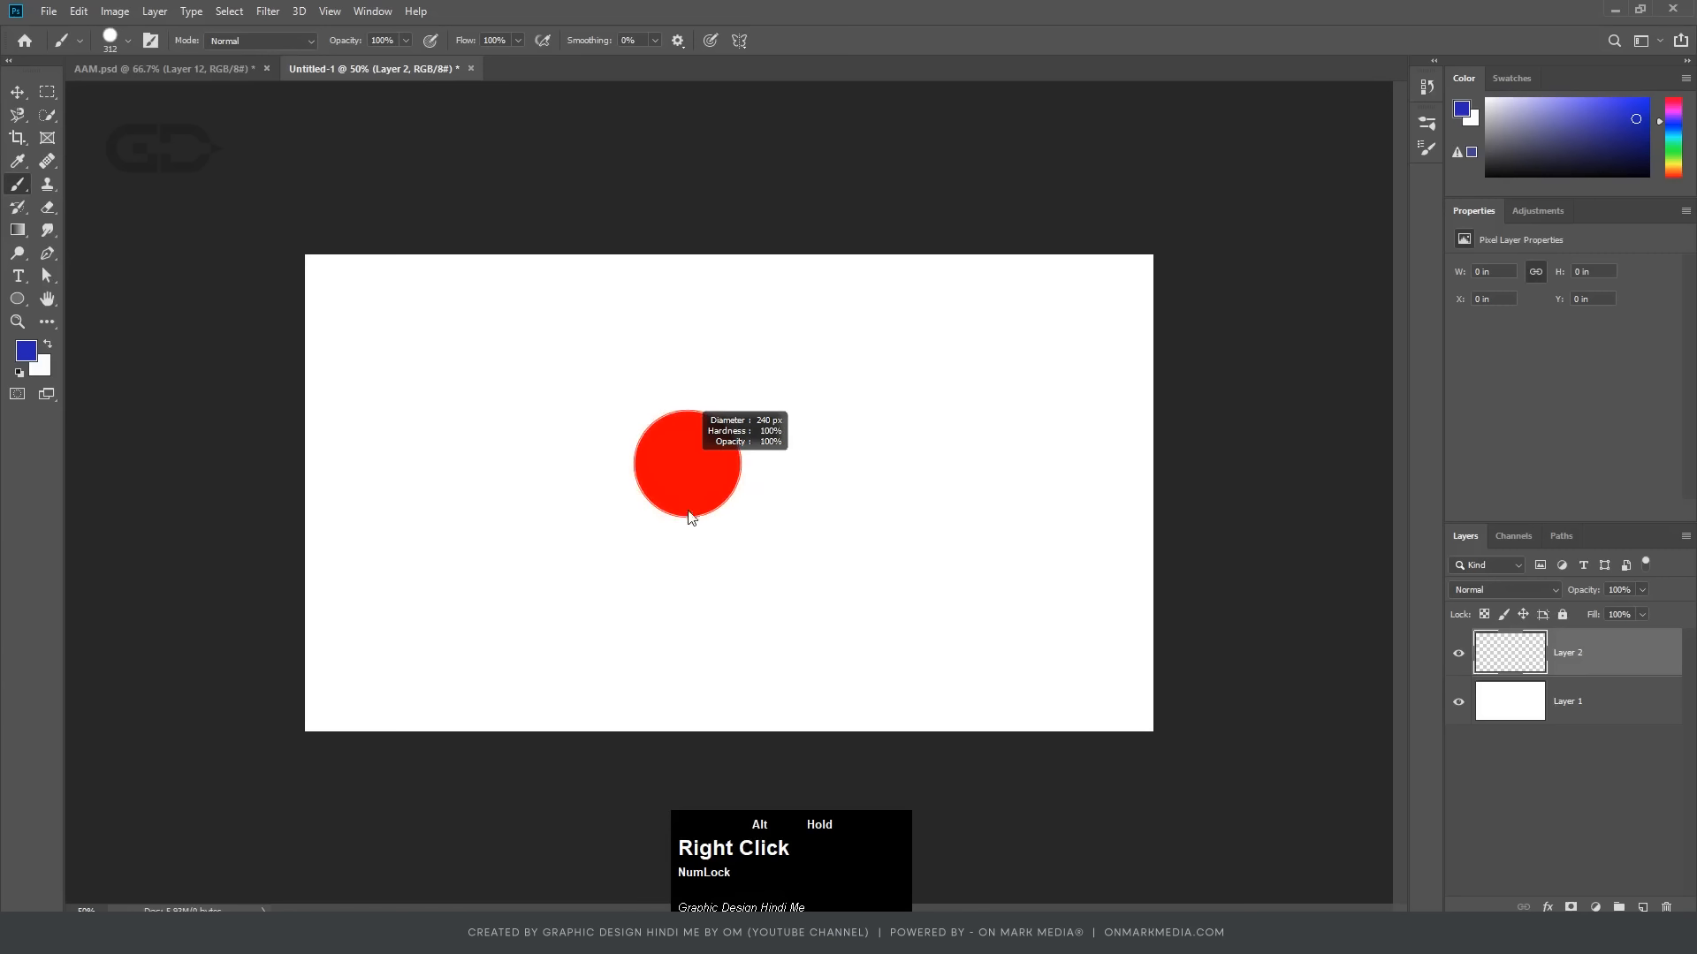
pyautogui.moveTo(690, 517)
pyautogui.mouseDown()
pyautogui.moveTo(690, 576)
pyautogui.moveTo(681, 261)
pyautogui.moveTo(689, 555)
pyautogui.mouseUp()
pyautogui.moveTo(560, 485)
pyautogui.mouseDown()
pyautogui.moveTo(701, 470)
pyautogui.moveTo(767, 409)
pyautogui.moveTo(822, 445)
pyautogui.moveTo(701, 549)
pyautogui.moveTo(829, 524)
pyautogui.moveTo(628, 495)
pyautogui.moveTo(720, 495)
pyautogui.mouseUp()
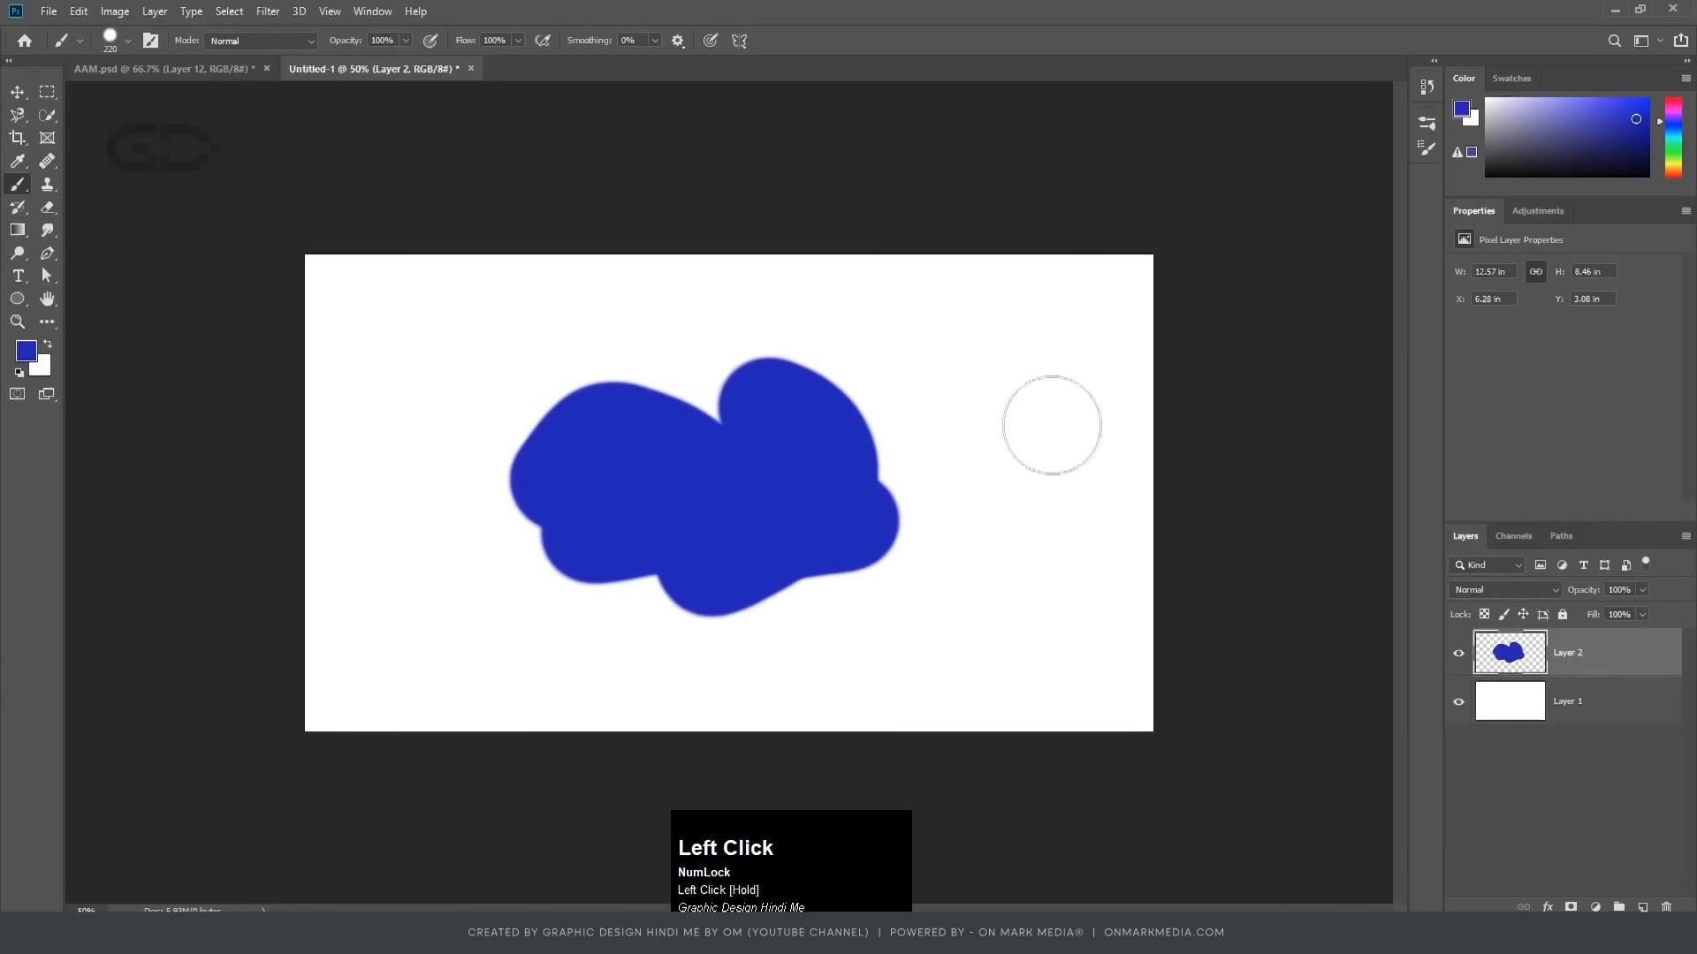
# Step: Set a much softer 204 px brush and paint a second blue patch beside the first one
pyautogui.keyDown('alt'); pyautogui.rightClick(1027, 481); pyautogui.keyUp('alt')
pyautogui.moveTo(1027, 480); pyautogui.dragTo(1032, 164)
pyautogui.moveTo(1010, 420)
pyautogui.mouseDown()
pyautogui.moveTo(1028, 493)
pyautogui.moveTo(991, 497)
pyautogui.moveTo(1004, 466)
pyautogui.moveTo(1044, 556)
pyautogui.moveTo(1046, 414)
pyautogui.moveTo(1084, 482)
pyautogui.moveTo(1030, 519)
pyautogui.mouseUp()
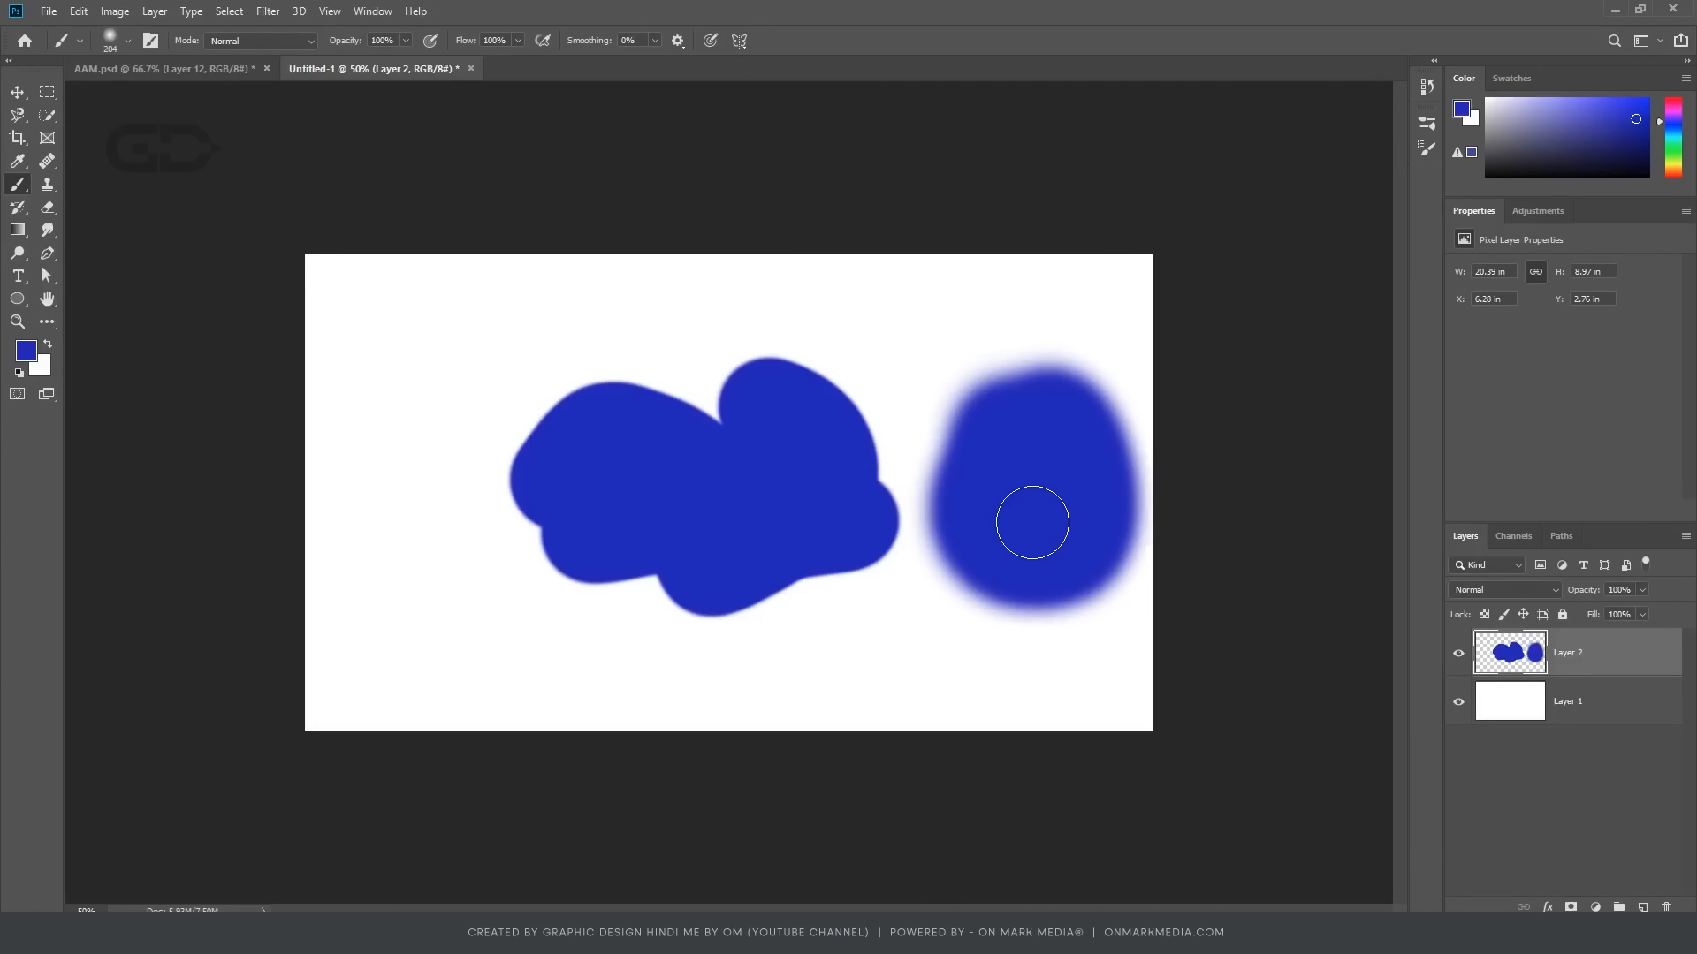
# Step: Clear both blue patches from Layer 2 and deselect
pyautogui.hotkey('ctrl', 'a')
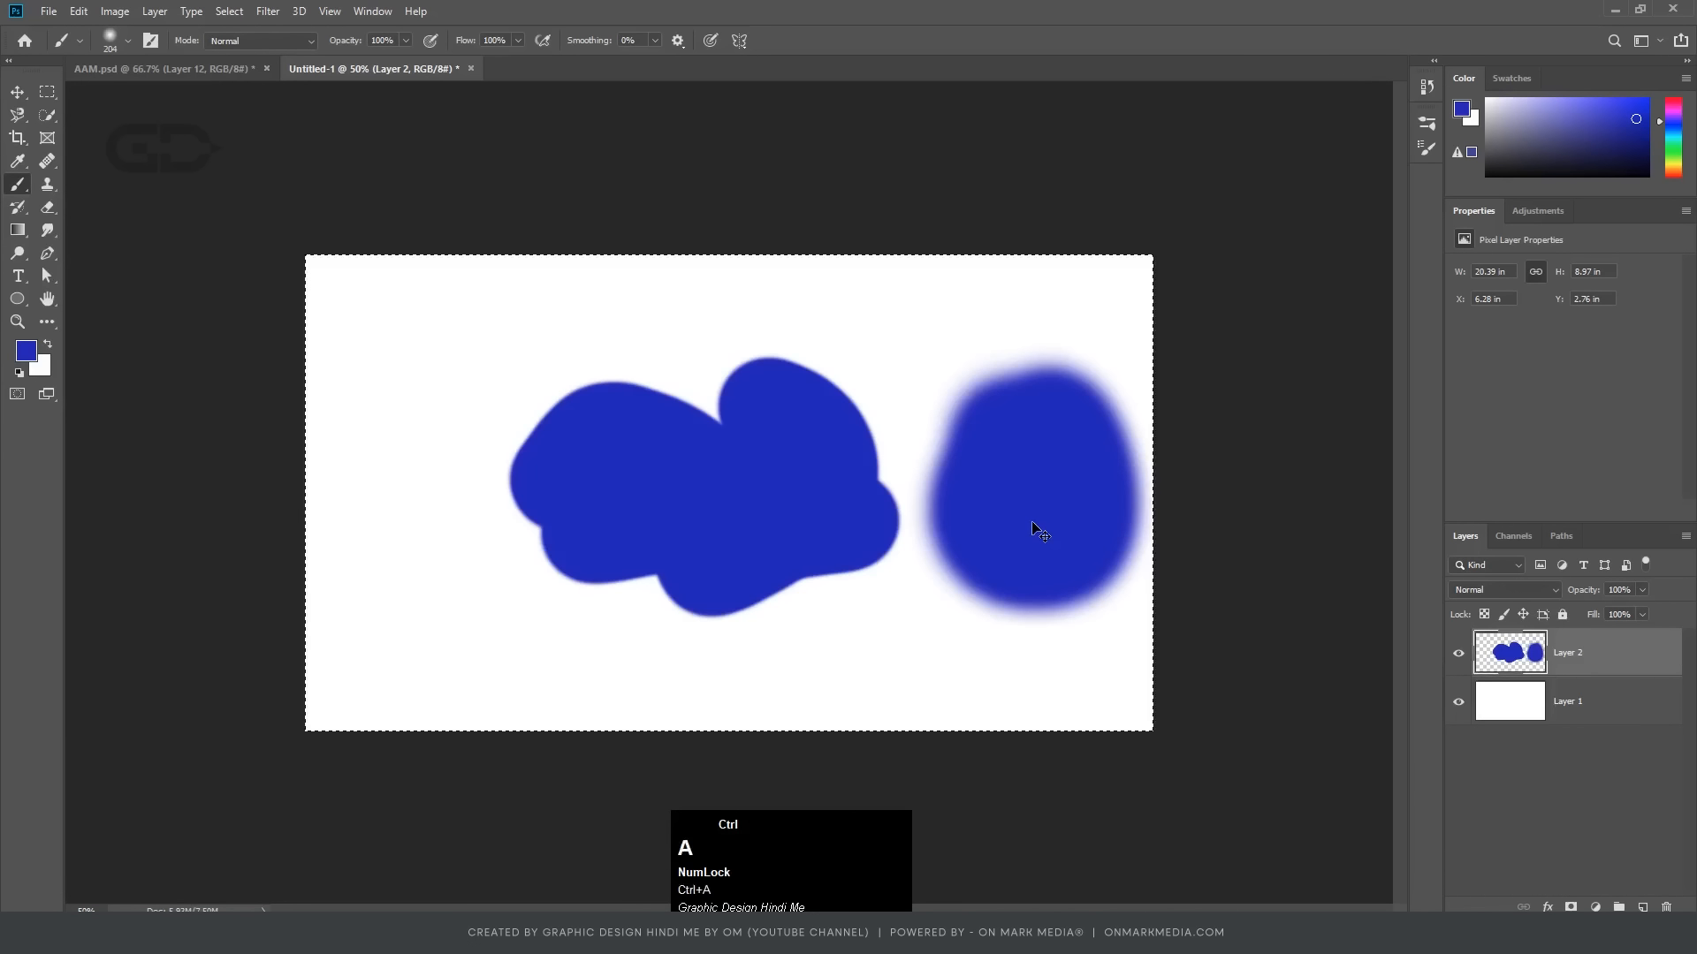
pyautogui.hotkey('ctrl', 'x')
pyautogui.hotkey('ctrl', 'd')
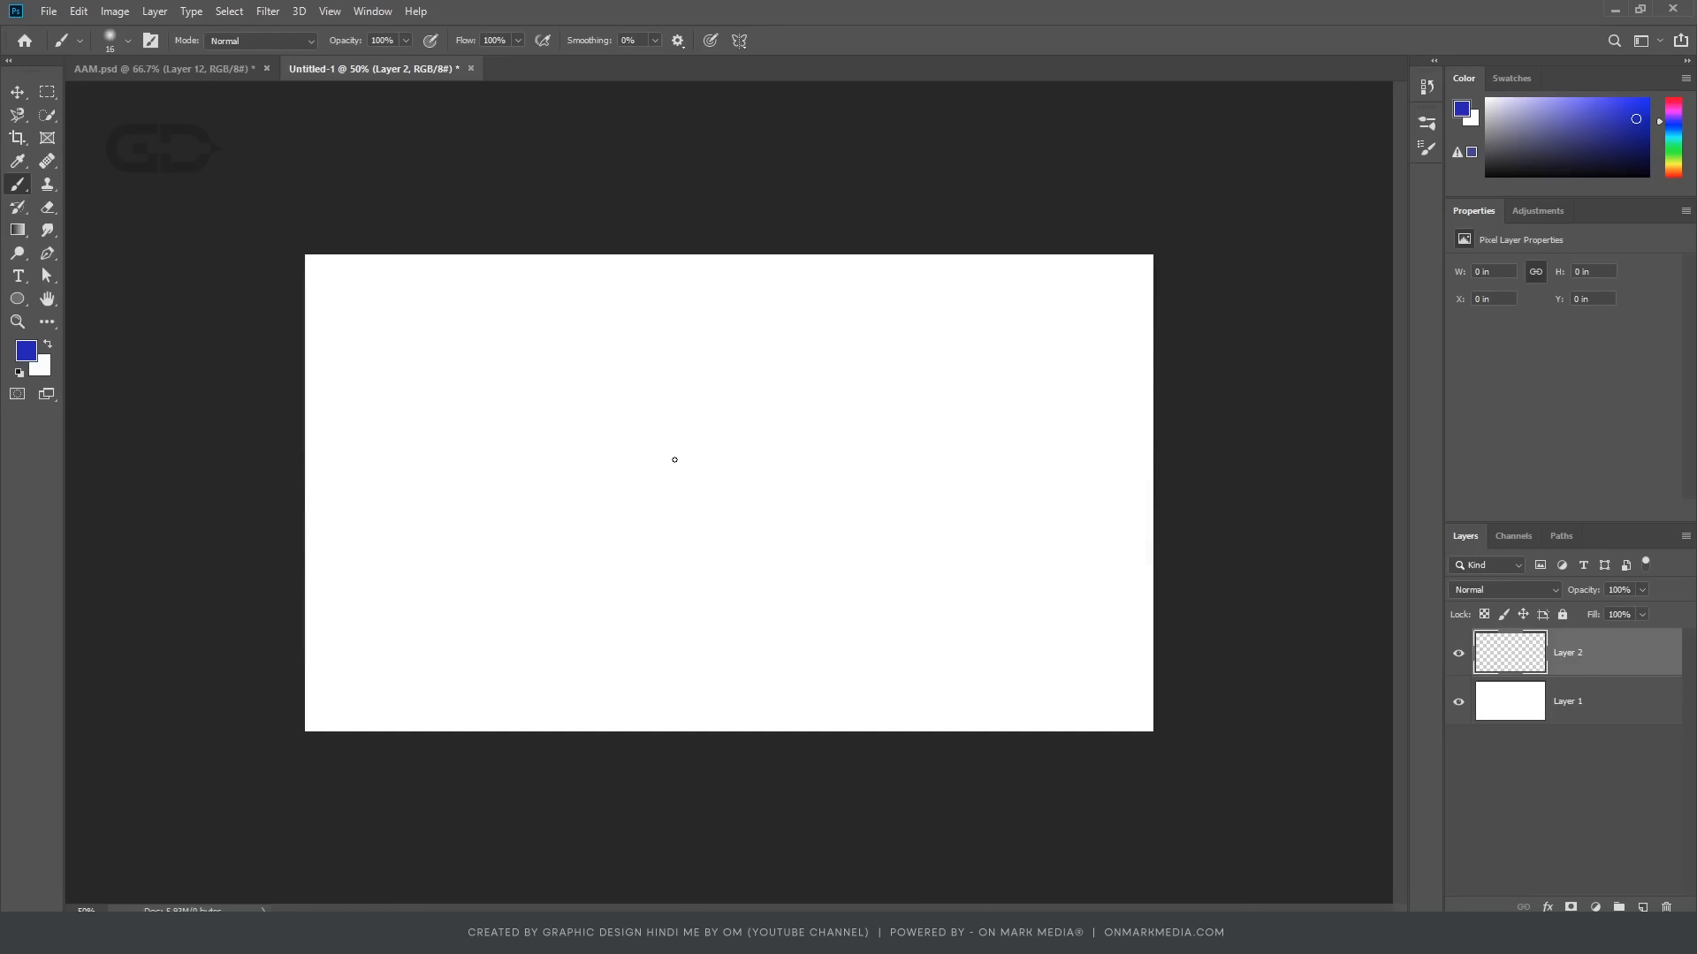
# Step: Place the five-color palette strip along the canvas's upper edge, scaled to 287.32%, and sample its darker orange swatch
pyautogui.click(918, 507)
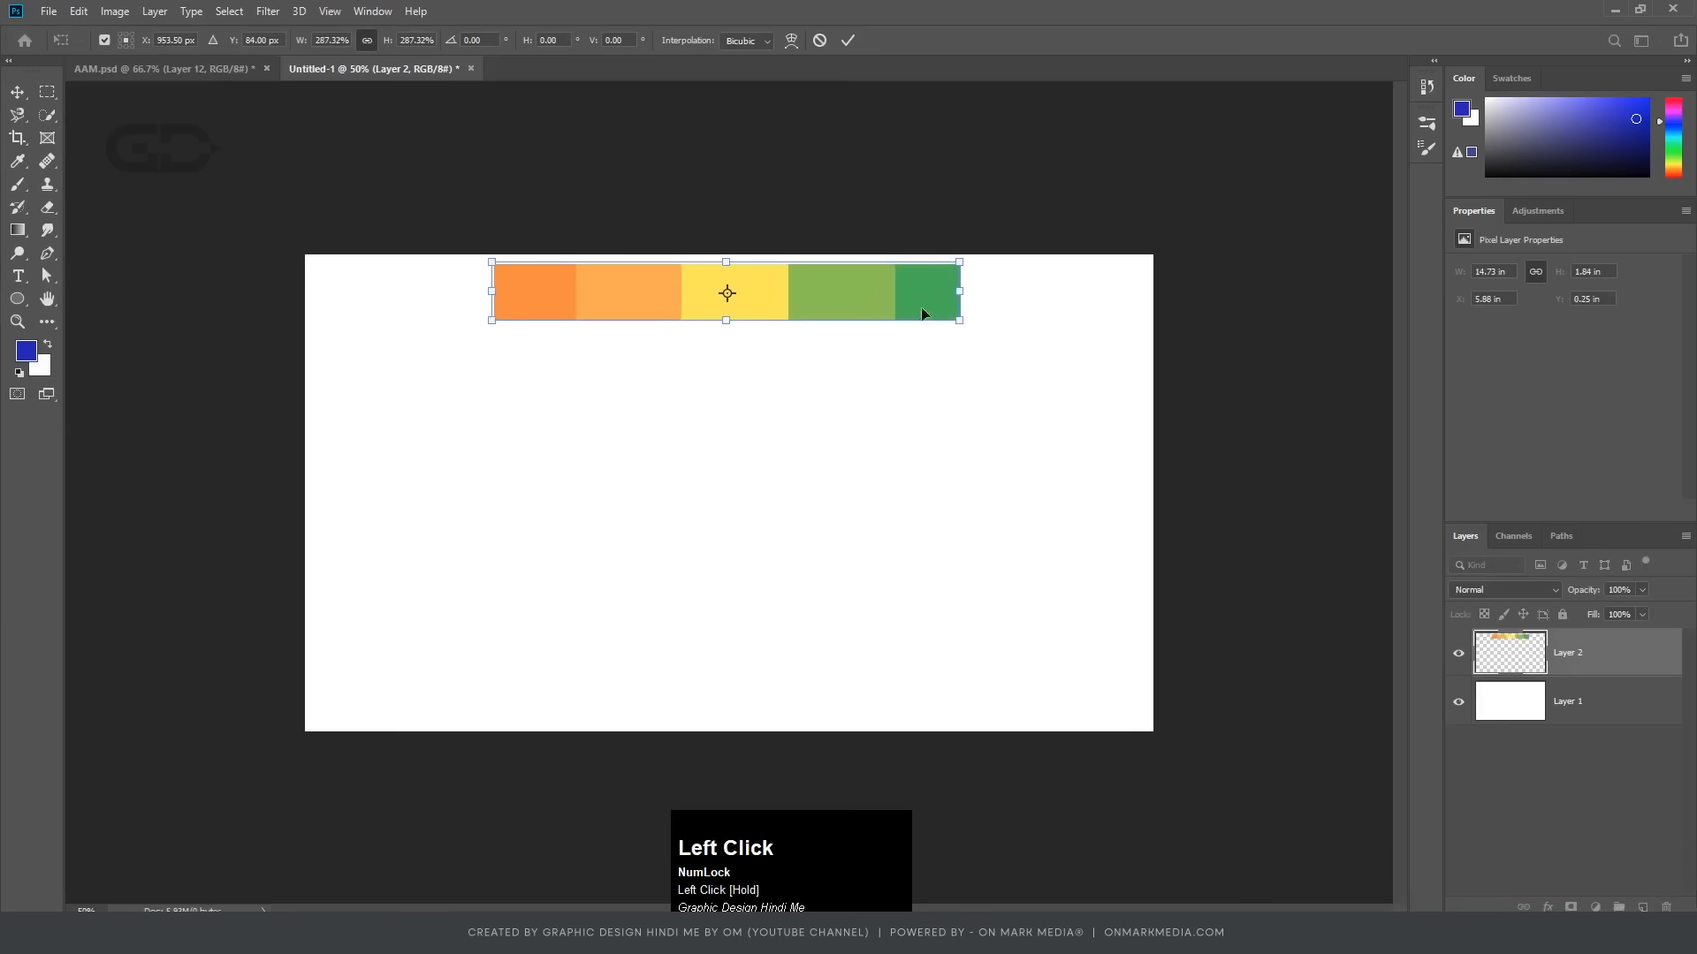
pyautogui.press('Return')
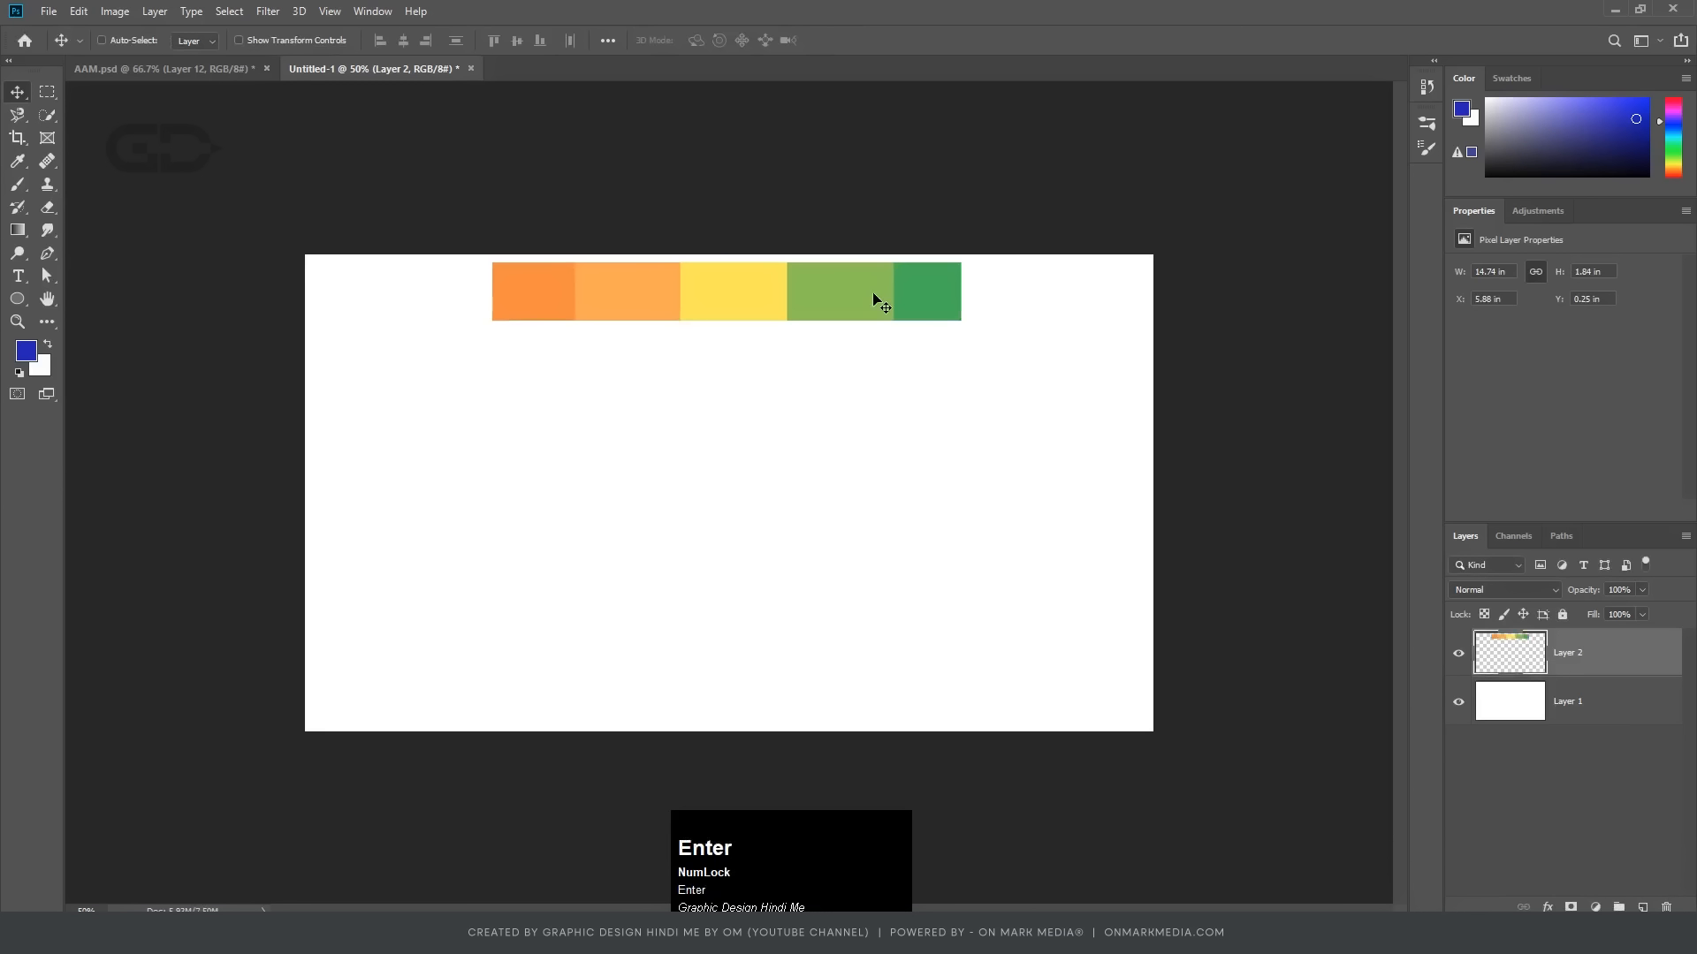
pyautogui.press('i')
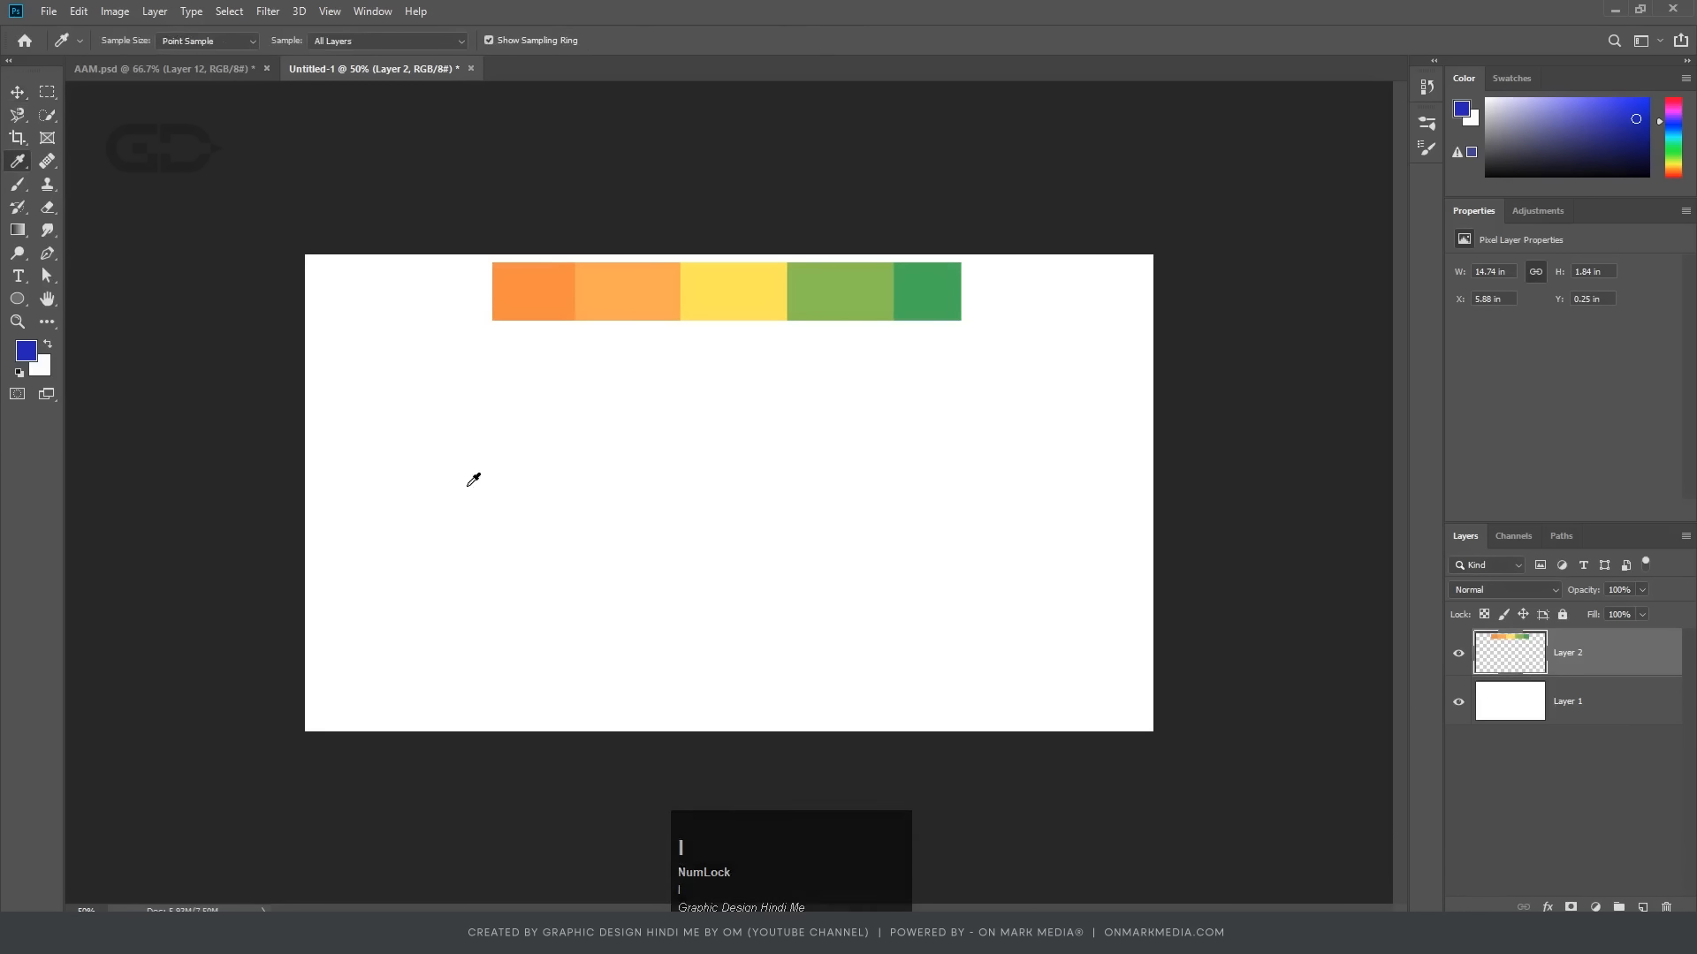
pyautogui.click(520, 301)
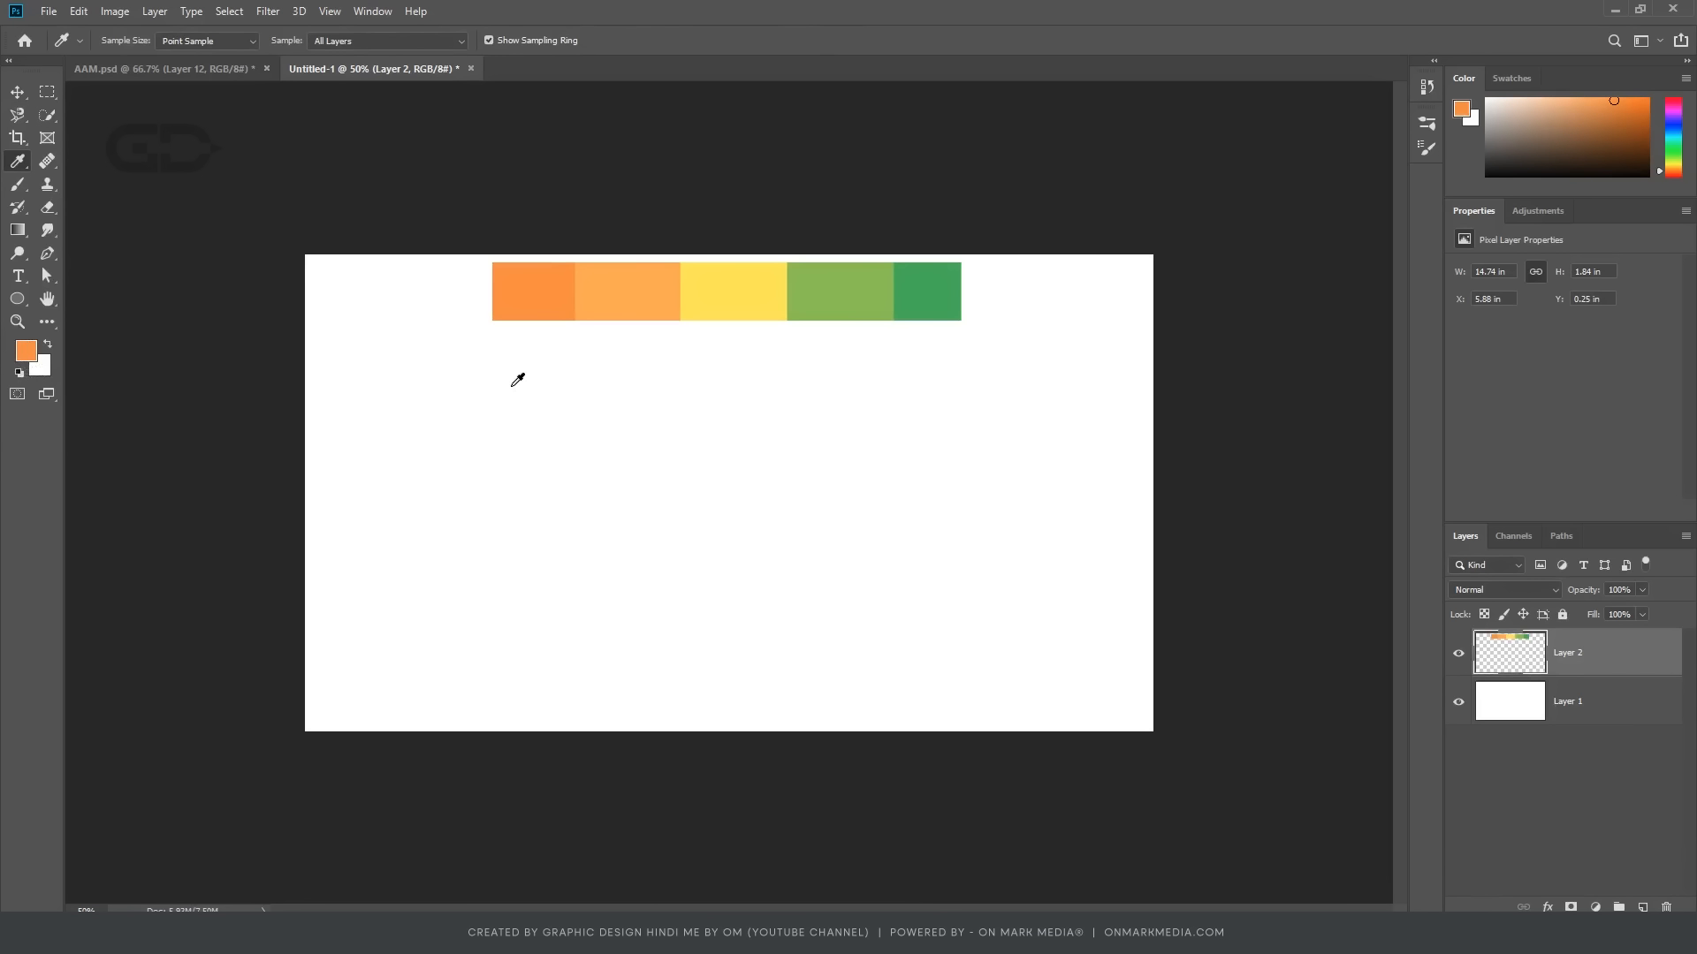
# Step: Paint overlapping orange brush strokes below the palette strip, undoing the first wavy trial stroke
pyautogui.press('b')
pyautogui.moveTo(511, 520)
pyautogui.mouseDown()
pyautogui.moveTo(579, 493)
pyautogui.moveTo(721, 475)
pyautogui.mouseUp()
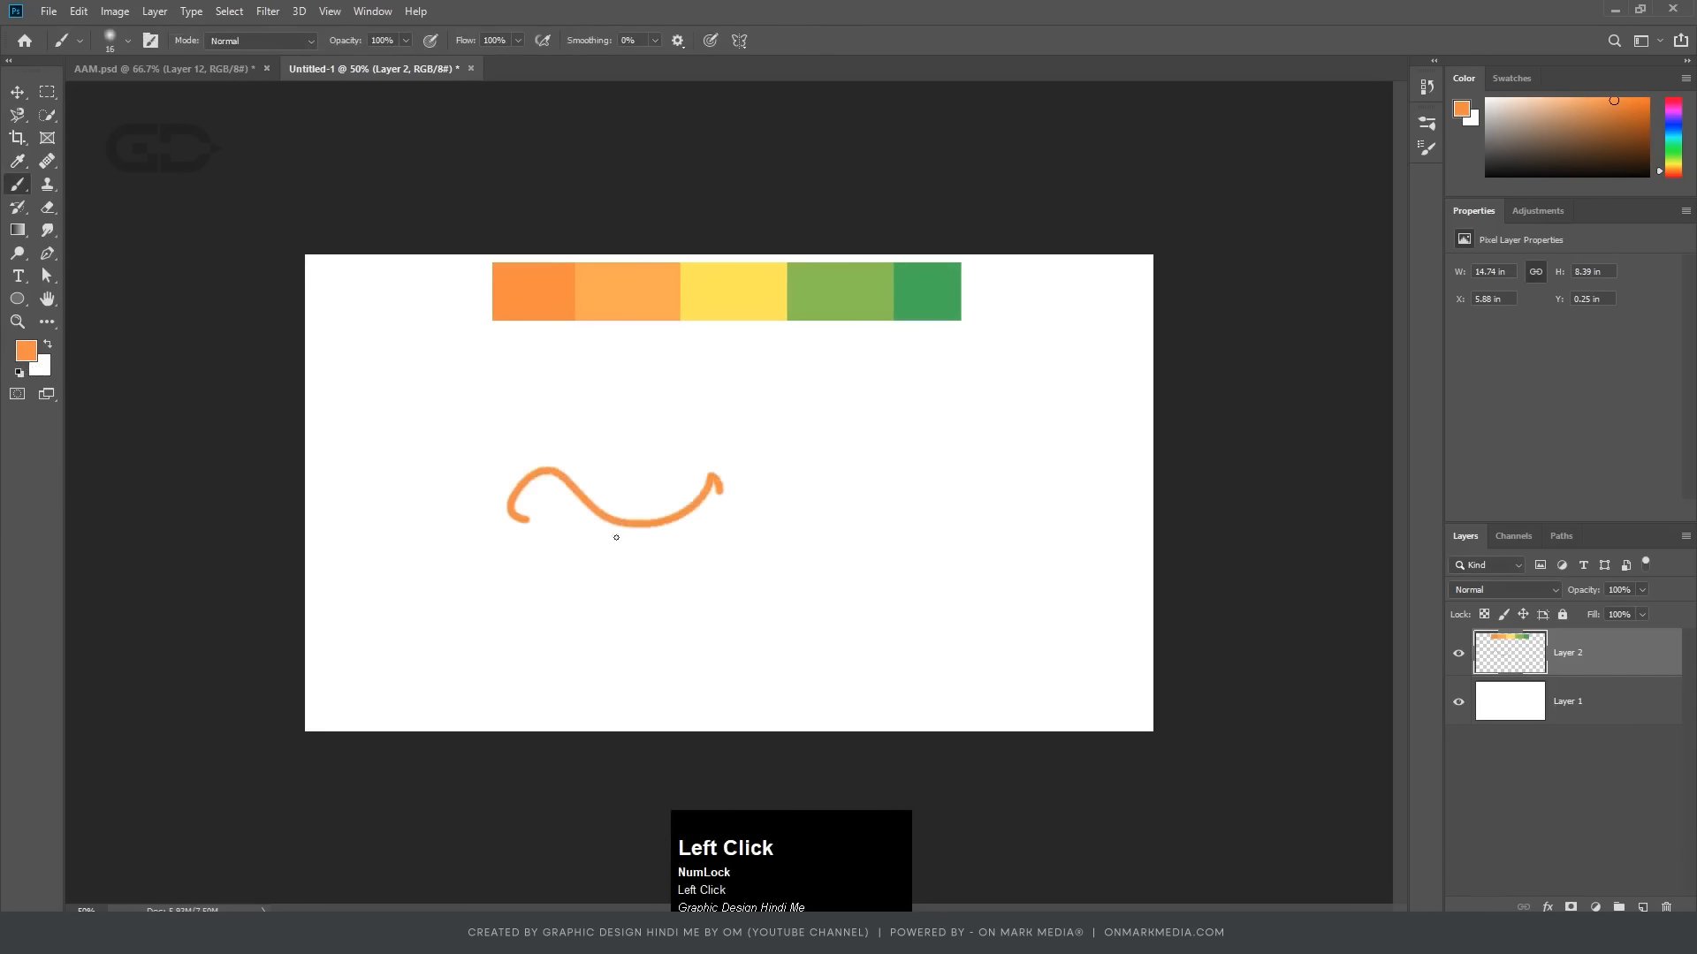
pyautogui.hotkey('ctrl', 'z')
pyautogui.moveTo(462, 536)
pyautogui.mouseDown()
pyautogui.moveTo(704, 546)
pyautogui.moveTo(707, 563)
pyautogui.moveTo(565, 509)
pyautogui.moveTo(698, 564)
pyautogui.mouseUp()
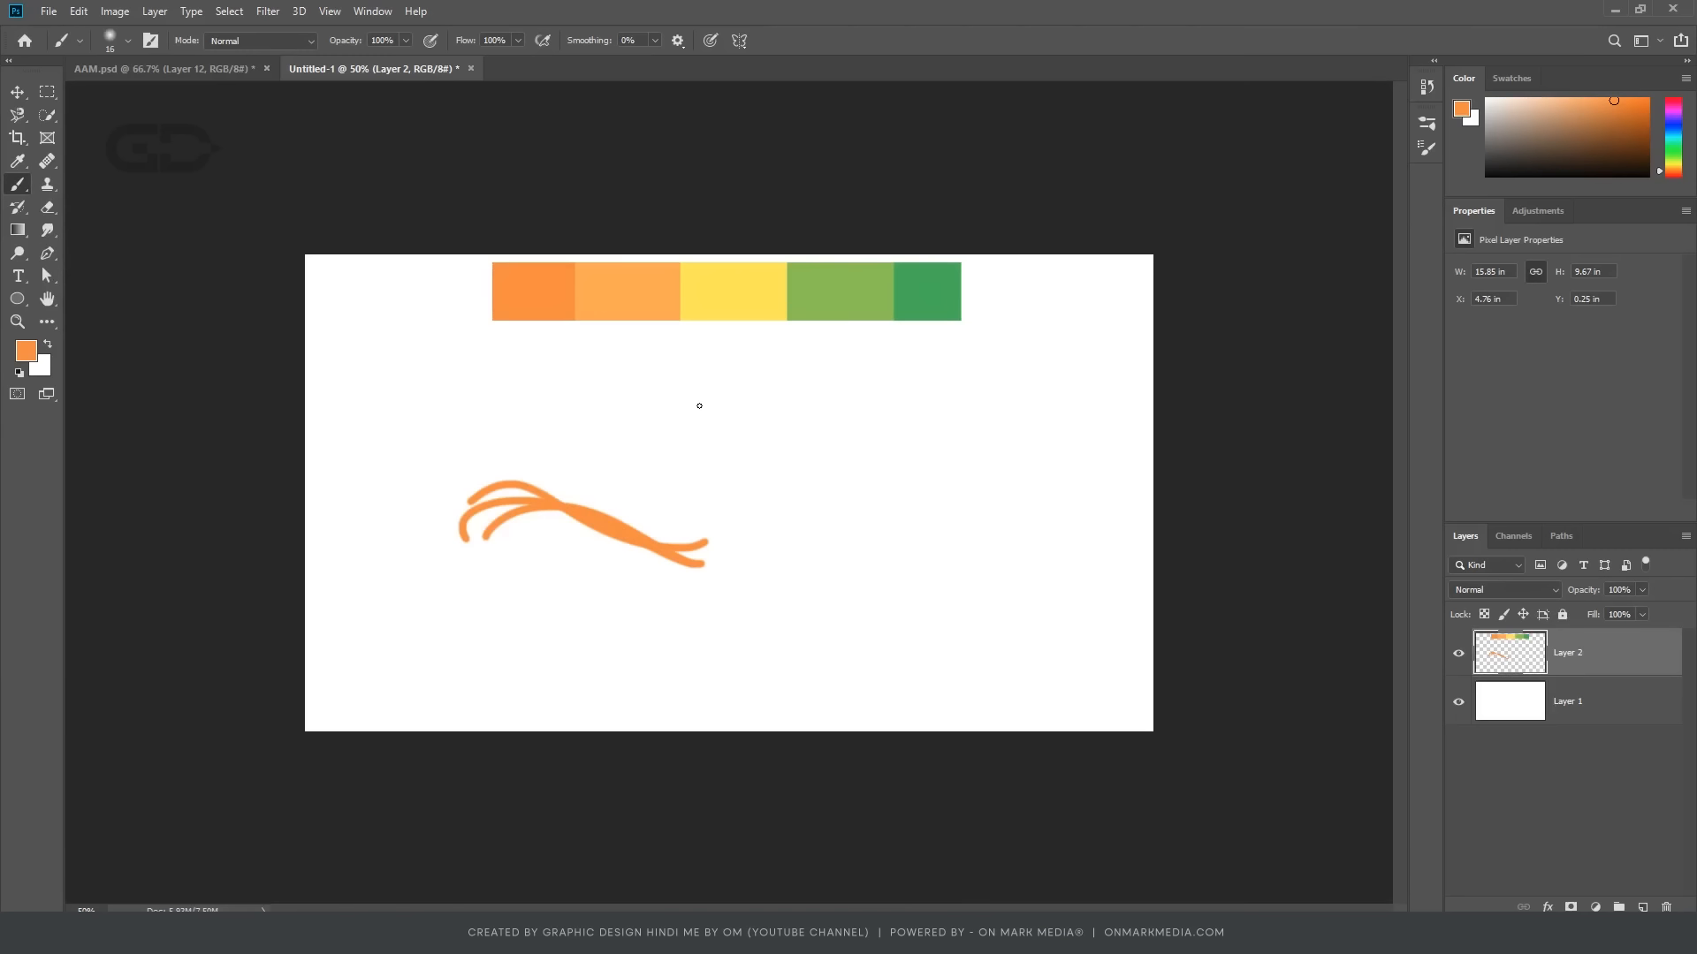
# Step: Sample the yellow swatch and paint several curved yellow strokes over the orange ones
pyautogui.press('alt')
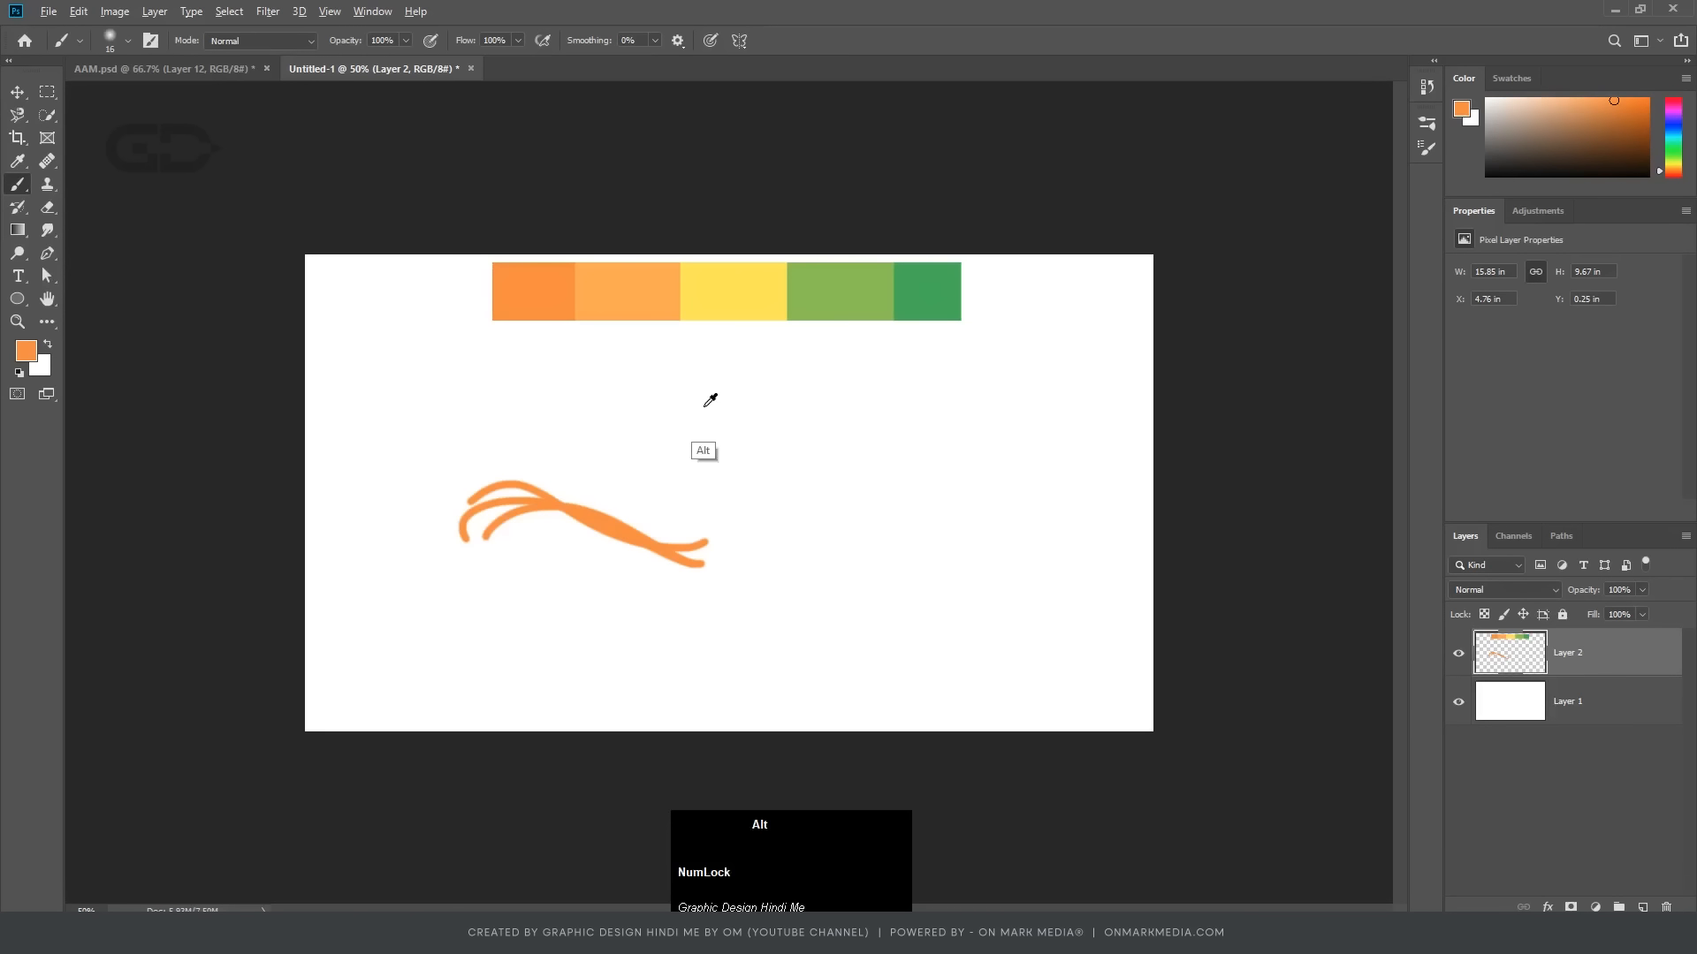
pyautogui.keyDown('alt'); pyautogui.click(733, 288); pyautogui.keyUp('alt')
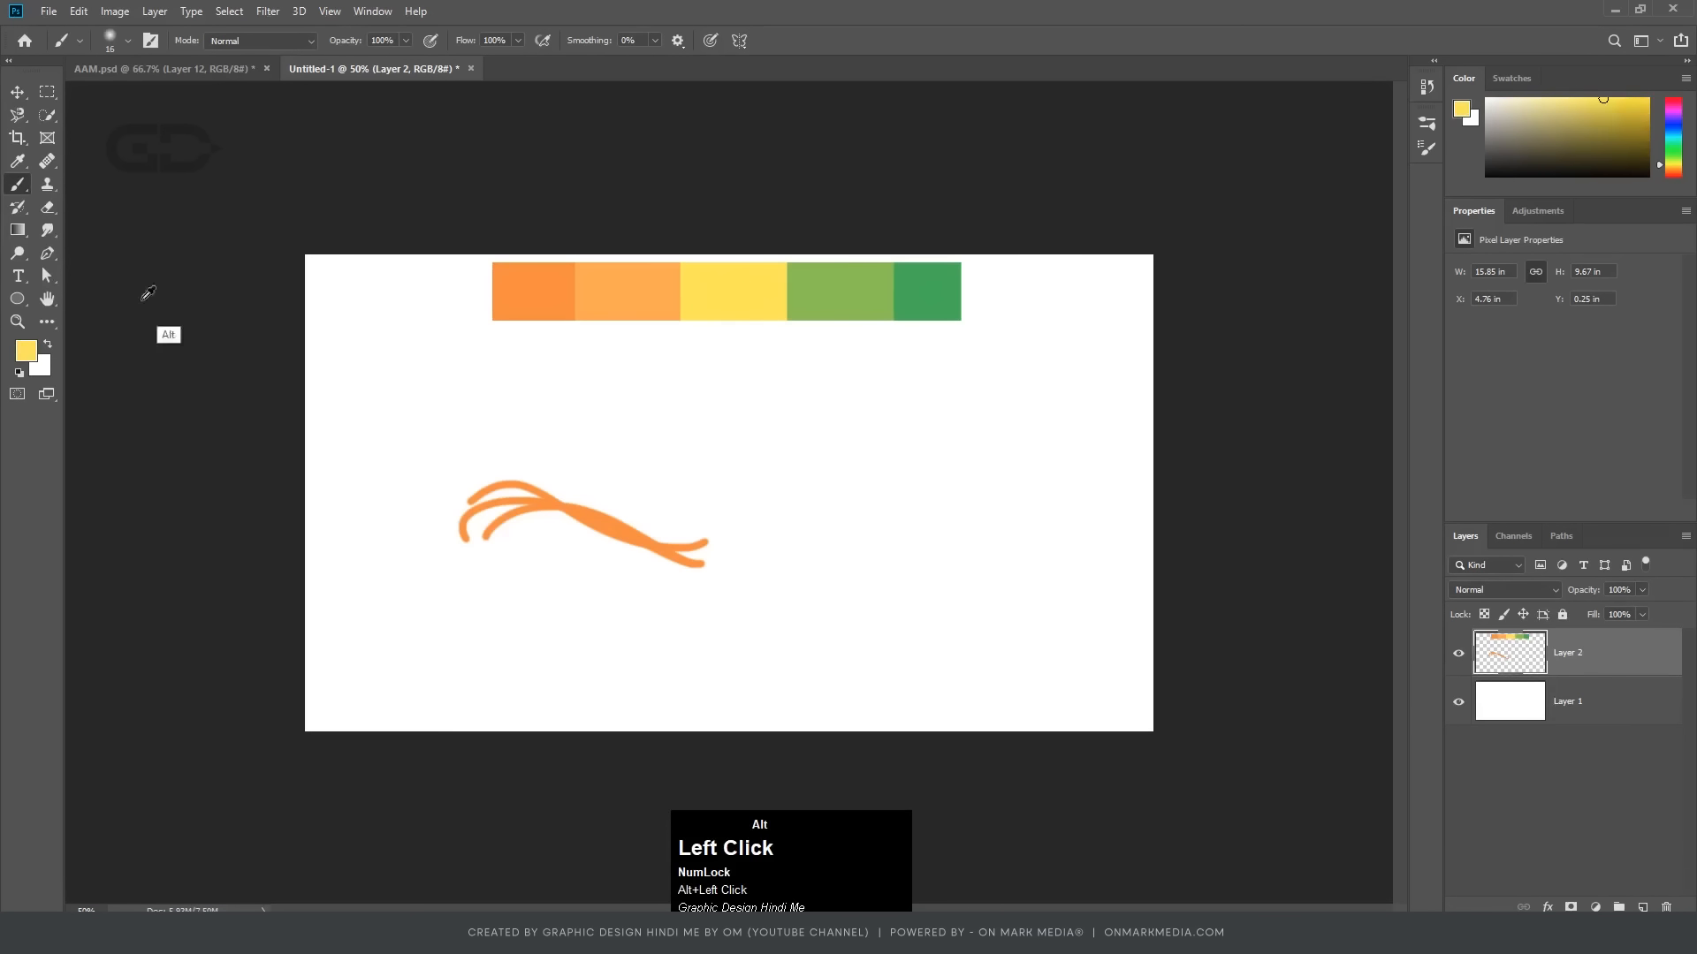
pyautogui.click(526, 540)
pyautogui.moveTo(518, 520); pyautogui.dragTo(717, 541)
pyautogui.moveTo(561, 537); pyautogui.dragTo(745, 547)
pyautogui.moveTo(607, 567); pyautogui.dragTo(772, 557)
# Step: Sample the light green swatch and paint curved light green strokes over the yellow ones
pyautogui.keyDown('alt'); pyautogui.click(847, 289); pyautogui.keyUp('alt')
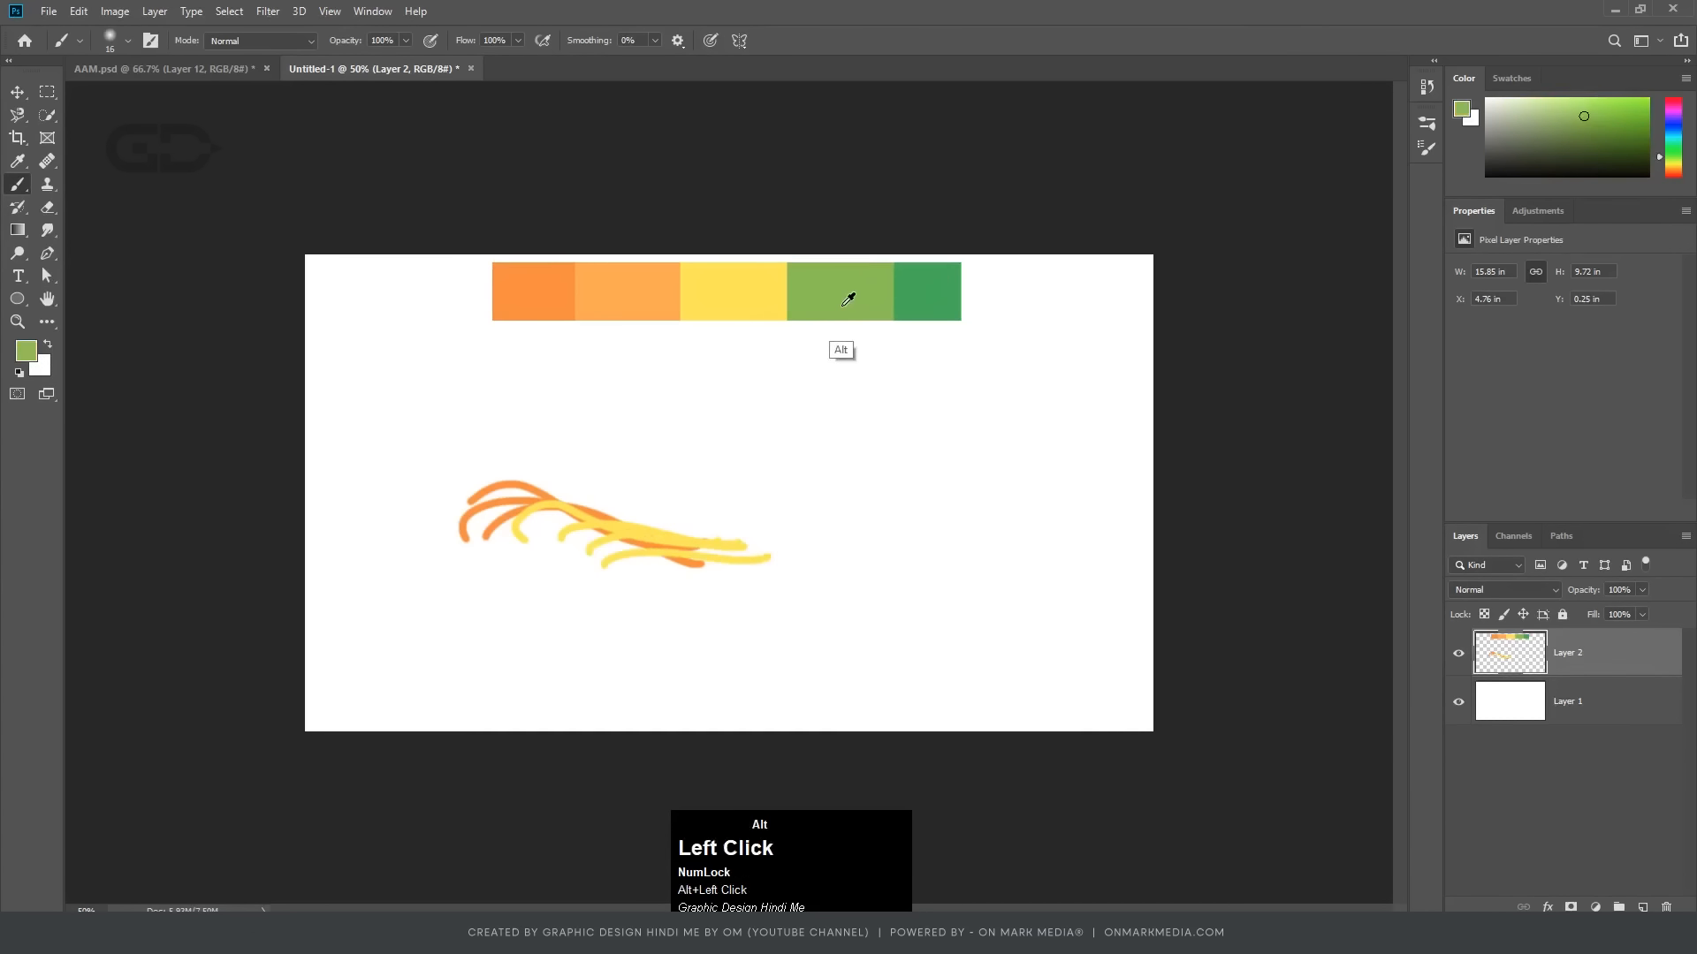
pyautogui.moveTo(522, 530); pyautogui.dragTo(688, 550)
pyautogui.moveTo(529, 552)
pyautogui.mouseDown()
pyautogui.moveTo(642, 533)
pyautogui.moveTo(737, 545)
pyautogui.mouseUp()
pyautogui.moveTo(604, 581); pyautogui.dragTo(790, 549)
# Step: Sample the dark green swatch and paint curved dark green strokes across the existing ones
pyautogui.keyDown('alt'); pyautogui.click(944, 320); pyautogui.keyUp('alt')
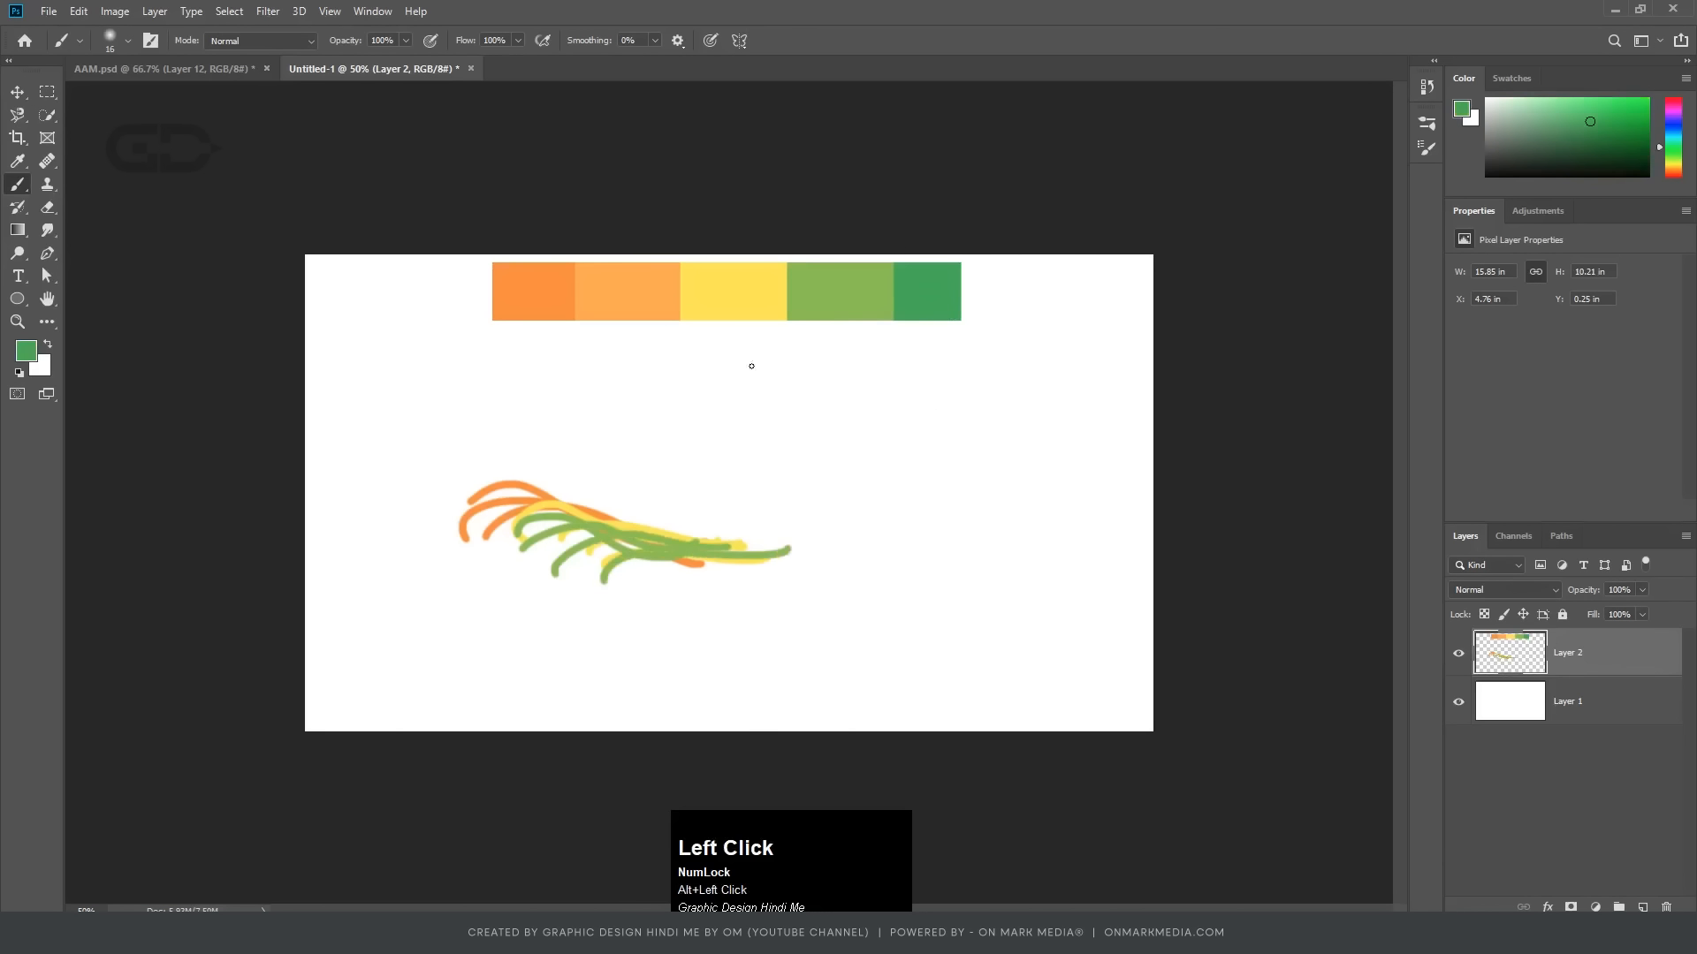
pyautogui.moveTo(520, 565); pyautogui.dragTo(705, 552)
pyautogui.moveTo(486, 553)
pyautogui.mouseDown()
pyautogui.moveTo(650, 529)
pyautogui.moveTo(636, 536)
pyautogui.mouseUp()
pyautogui.moveTo(458, 527)
pyautogui.mouseDown()
pyautogui.moveTo(671, 541)
pyautogui.moveTo(498, 530)
pyautogui.moveTo(483, 503)
pyautogui.moveTo(734, 543)
pyautogui.moveTo(651, 500)
pyautogui.moveTo(516, 538)
pyautogui.moveTo(507, 501)
pyautogui.moveTo(734, 541)
pyautogui.mouseUp()
# Step: Resample orange from the palette strip and dark green from the painted strokes, painting with the sampled colors
pyautogui.keyDown('alt'); pyautogui.click(542, 290); pyautogui.keyUp('alt')
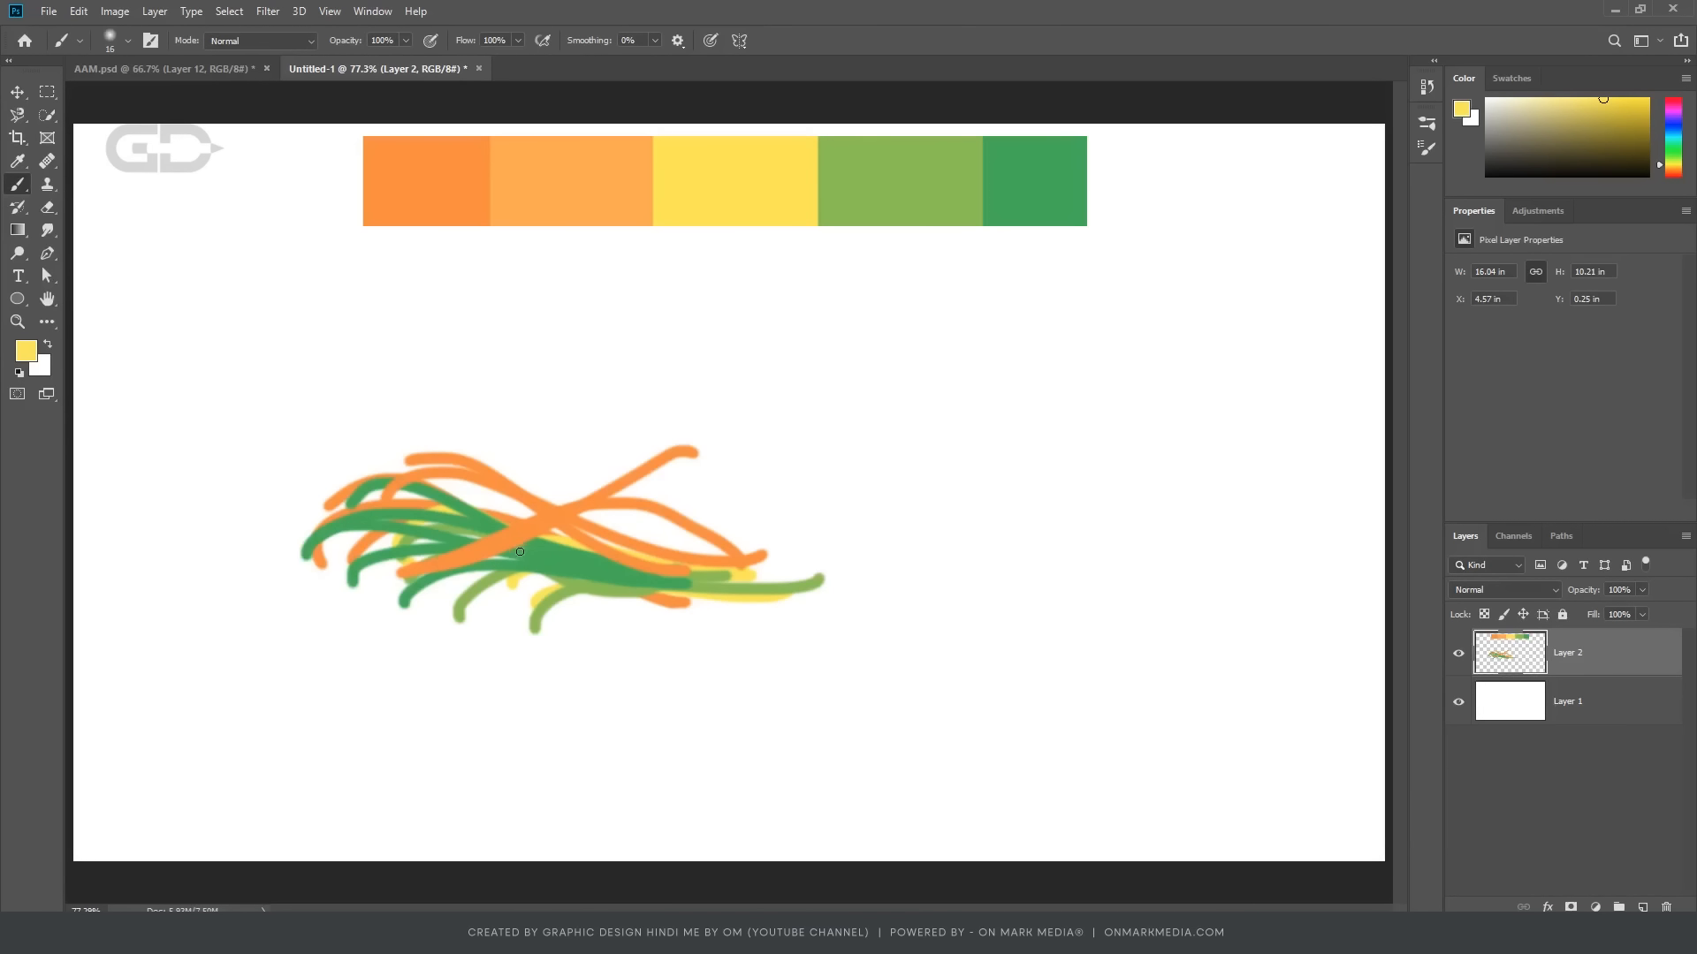
pyautogui.press('alt')
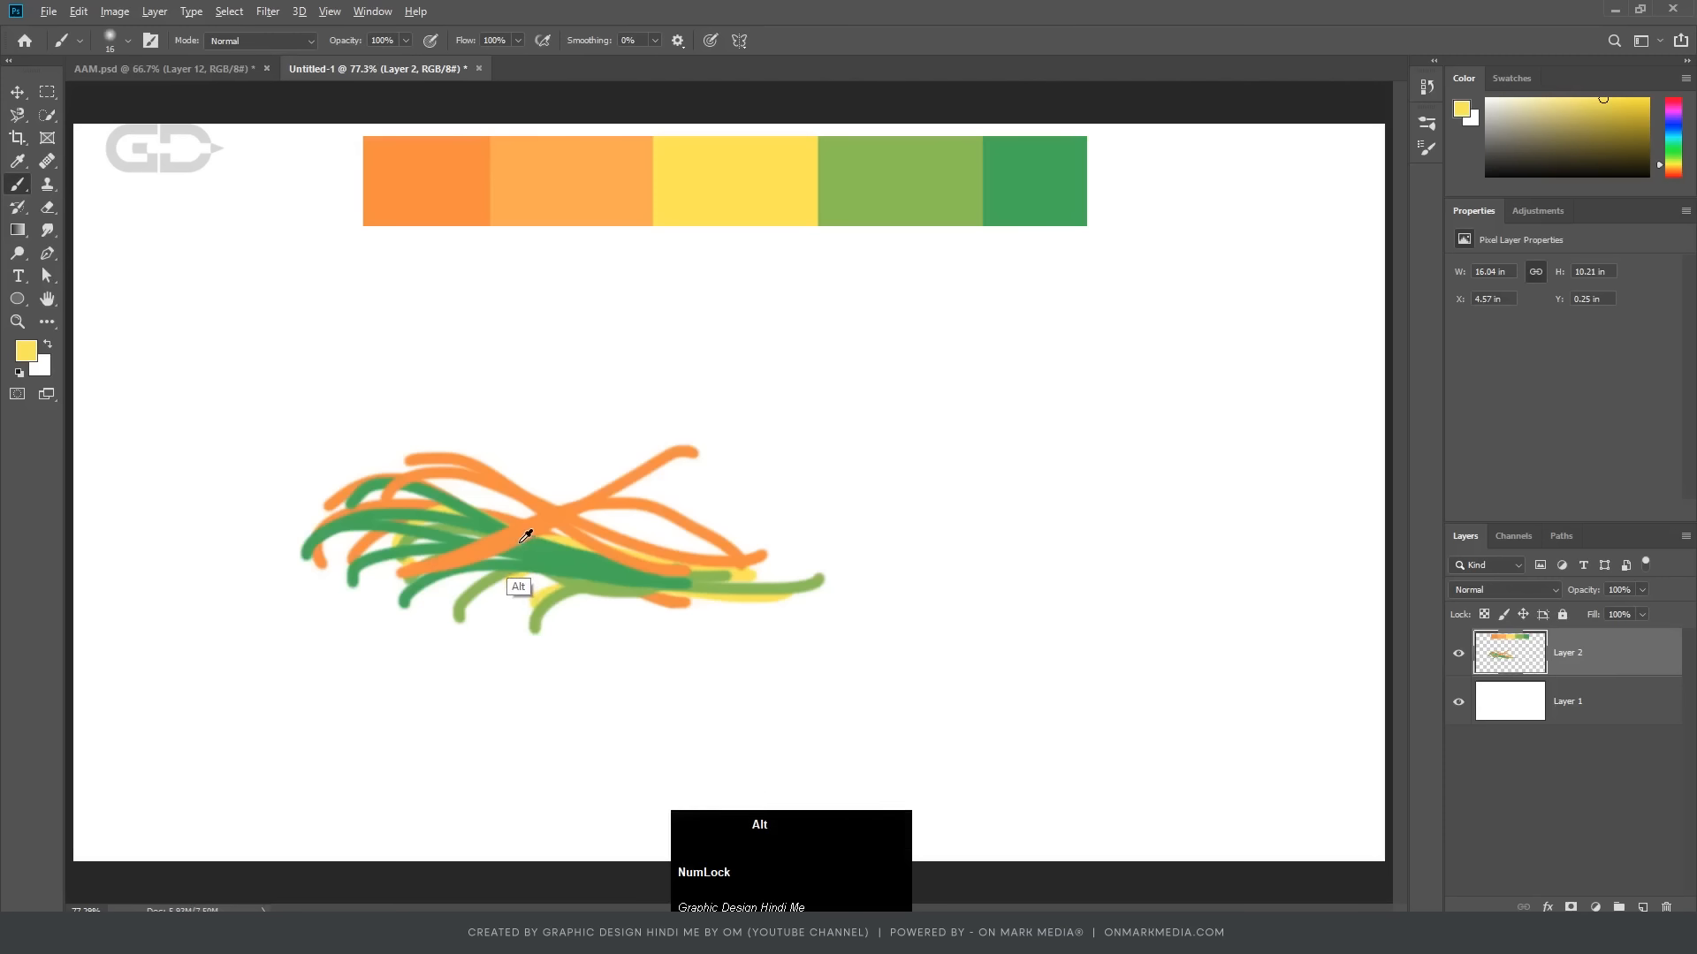
pyautogui.keyDown('alt'); pyautogui.click(529, 541); pyautogui.keyUp('alt')
pyautogui.moveTo(527, 587)
pyautogui.mouseDown()
pyautogui.moveTo(508, 601)
pyautogui.moveTo(870, 552)
pyautogui.moveTo(442, 614)
pyautogui.moveTo(432, 532)
pyautogui.moveTo(787, 618)
pyautogui.moveTo(738, 553)
pyautogui.mouseUp()
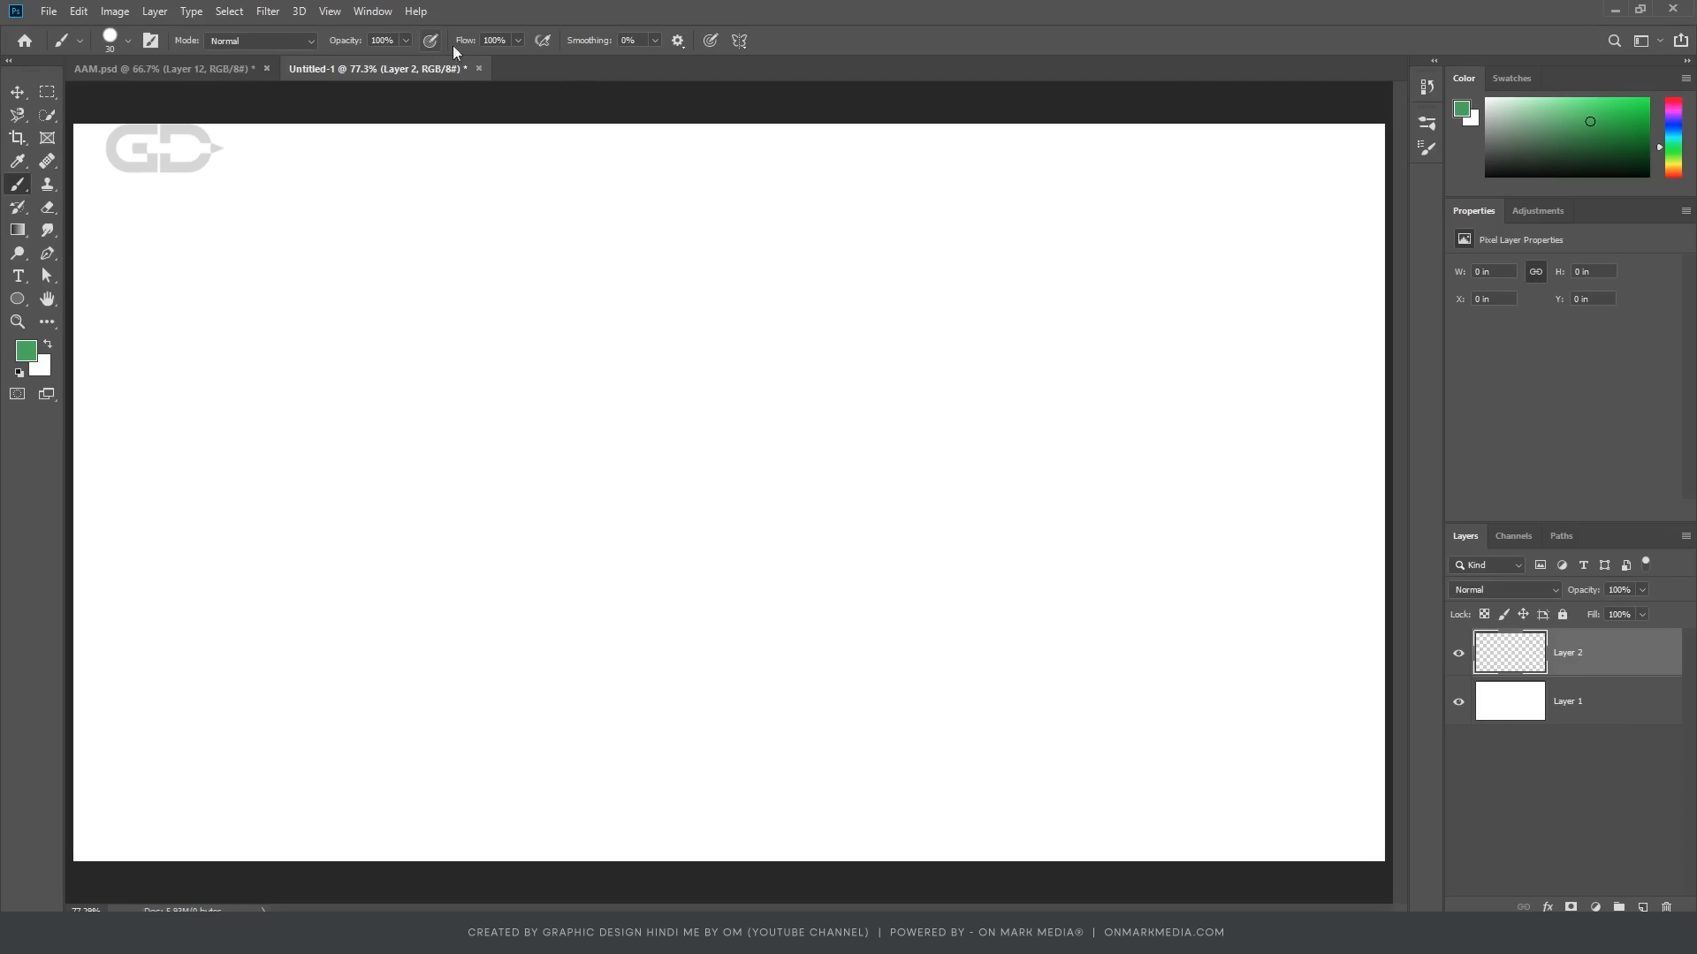
# Step: Set the brush smoothing to 100% and paint long looping green strokes across the blank canvas
pyautogui.click(654, 40)
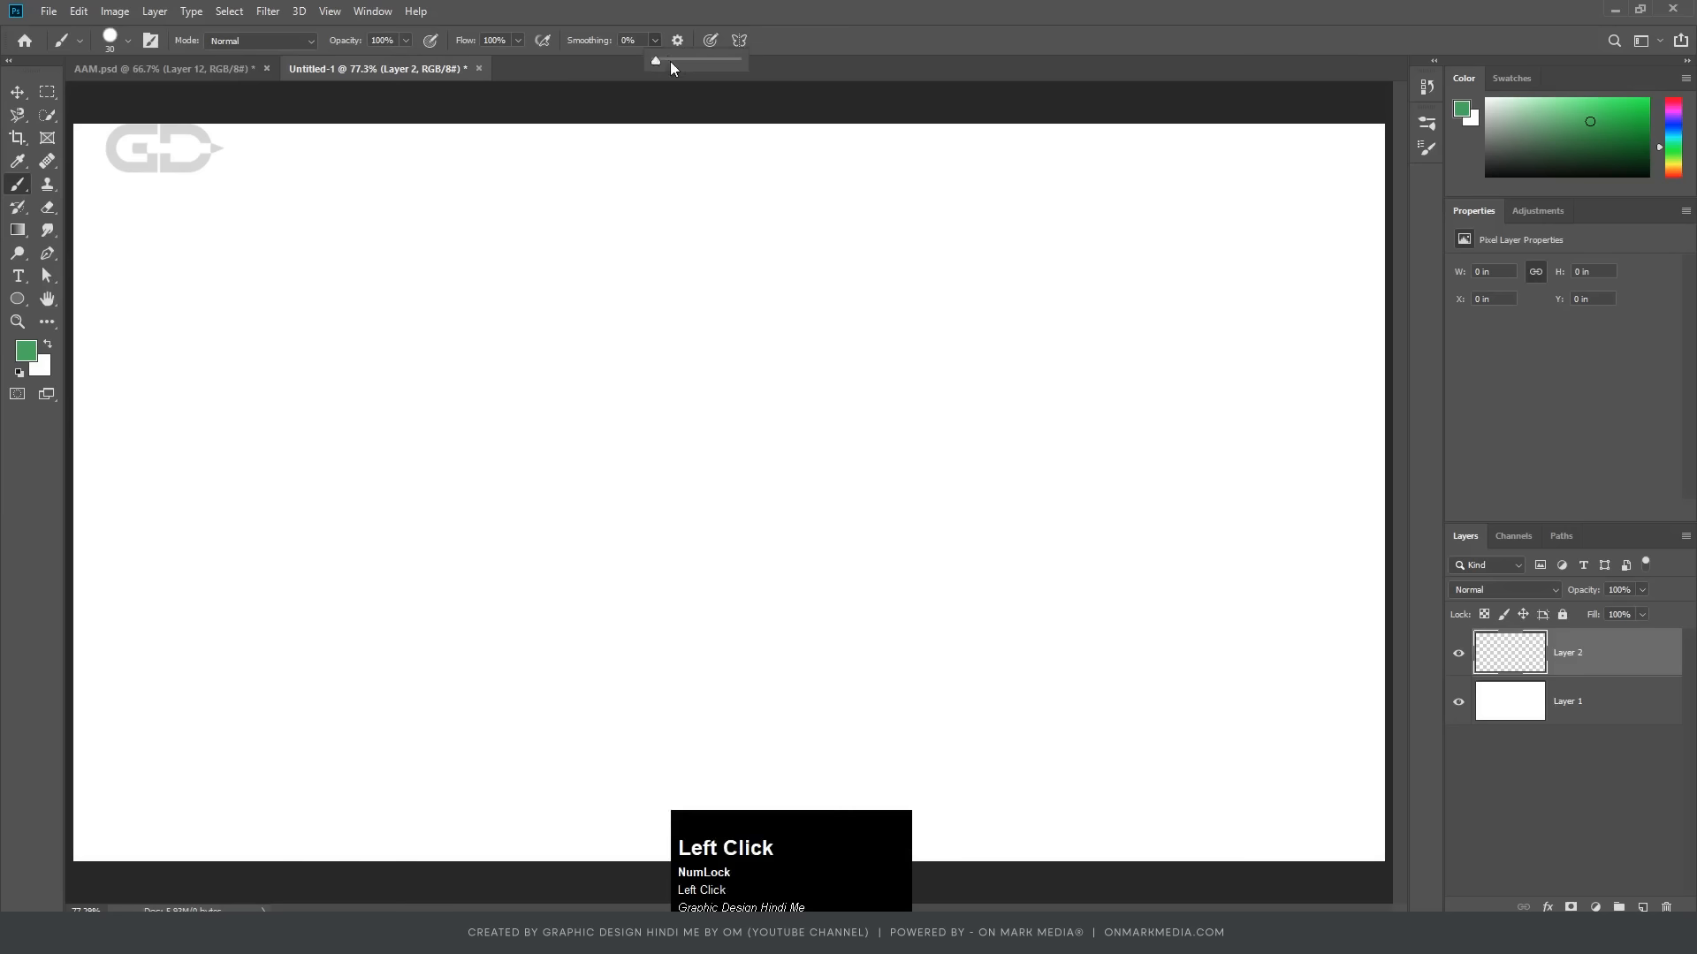
pyautogui.moveTo(655, 58); pyautogui.dragTo(748, 62)
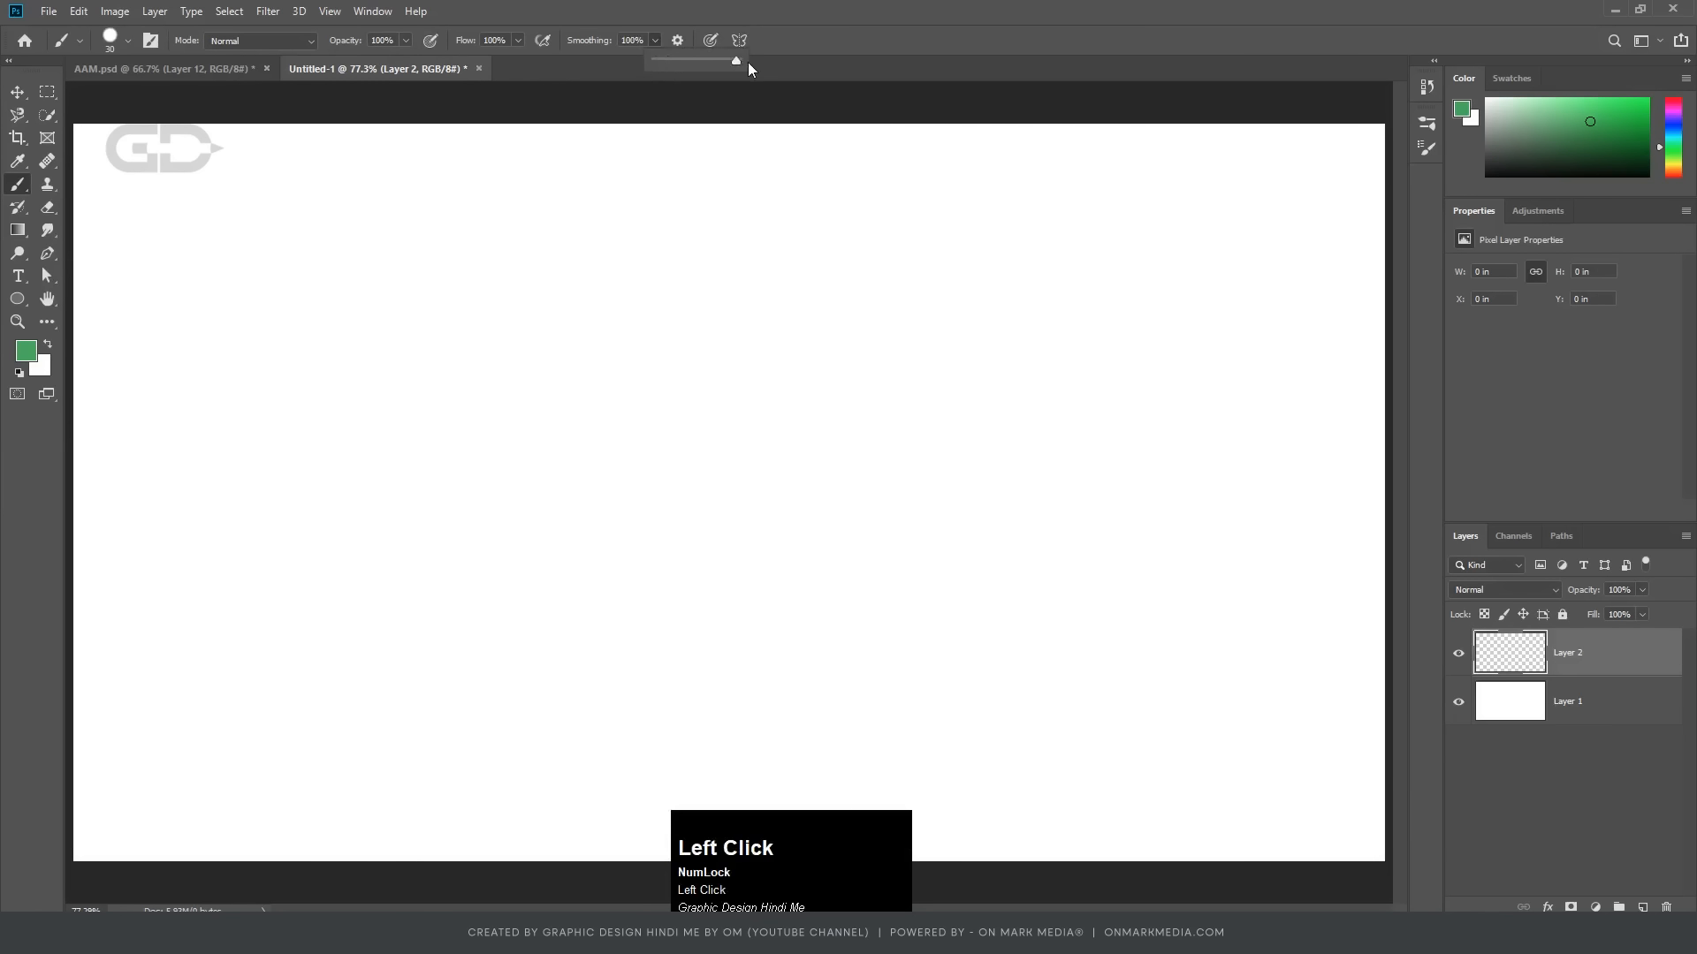
pyautogui.click(310, 371)
pyautogui.moveTo(300, 365)
pyautogui.mouseDown()
pyautogui.moveTo(314, 281)
pyautogui.moveTo(408, 281)
pyautogui.moveTo(505, 478)
pyautogui.moveTo(608, 534)
pyautogui.moveTo(694, 495)
pyautogui.moveTo(724, 402)
pyautogui.moveTo(669, 305)
pyautogui.moveTo(592, 295)
pyautogui.moveTo(523, 364)
pyautogui.moveTo(508, 449)
pyautogui.moveTo(532, 552)
pyautogui.moveTo(577, 607)
pyautogui.moveTo(679, 629)
pyautogui.moveTo(800, 590)
pyautogui.moveTo(875, 494)
pyautogui.moveTo(804, 324)
pyautogui.mouseUp()
pyautogui.moveTo(673, 449)
pyautogui.mouseDown()
pyautogui.moveTo(716, 636)
pyautogui.moveTo(822, 683)
pyautogui.moveTo(969, 643)
pyautogui.moveTo(1026, 546)
pyautogui.moveTo(1027, 426)
pyautogui.moveTo(956, 361)
pyautogui.moveTo(844, 387)
pyautogui.moveTo(779, 484)
pyautogui.moveTo(765, 622)
pyautogui.moveTo(827, 734)
pyautogui.moveTo(945, 751)
pyautogui.moveTo(1094, 697)
pyautogui.moveTo(1155, 564)
pyautogui.moveTo(1120, 487)
pyautogui.moveTo(965, 462)
pyautogui.moveTo(574, 614)
pyautogui.moveTo(371, 571)
pyautogui.moveTo(319, 455)
pyautogui.moveTo(329, 371)
pyautogui.moveTo(379, 348)
pyautogui.moveTo(422, 414)
pyautogui.moveTo(424, 544)
pyautogui.moveTo(554, 730)
pyautogui.moveTo(929, 790)
pyautogui.moveTo(1167, 653)
pyautogui.moveTo(1154, 436)
pyautogui.moveTo(1095, 441)
pyautogui.mouseUp()
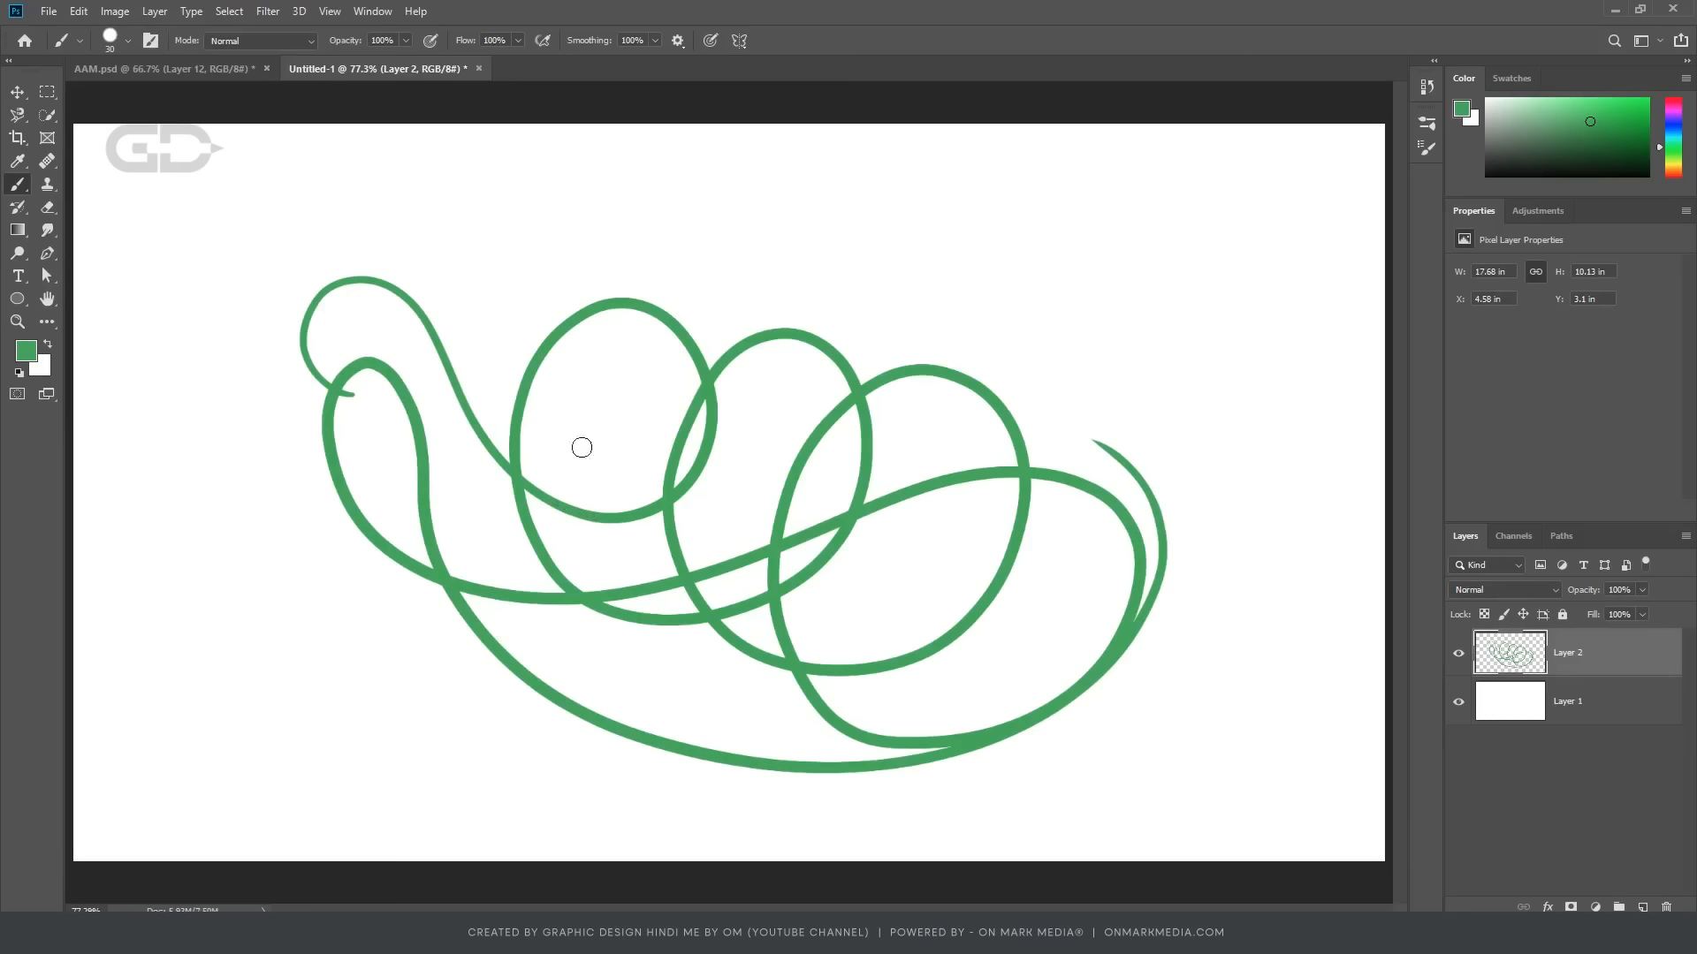
# Step: Set the brush smoothing to 0% and paint curved green strokes beside the loops for comparison
pyautogui.click(655, 42)
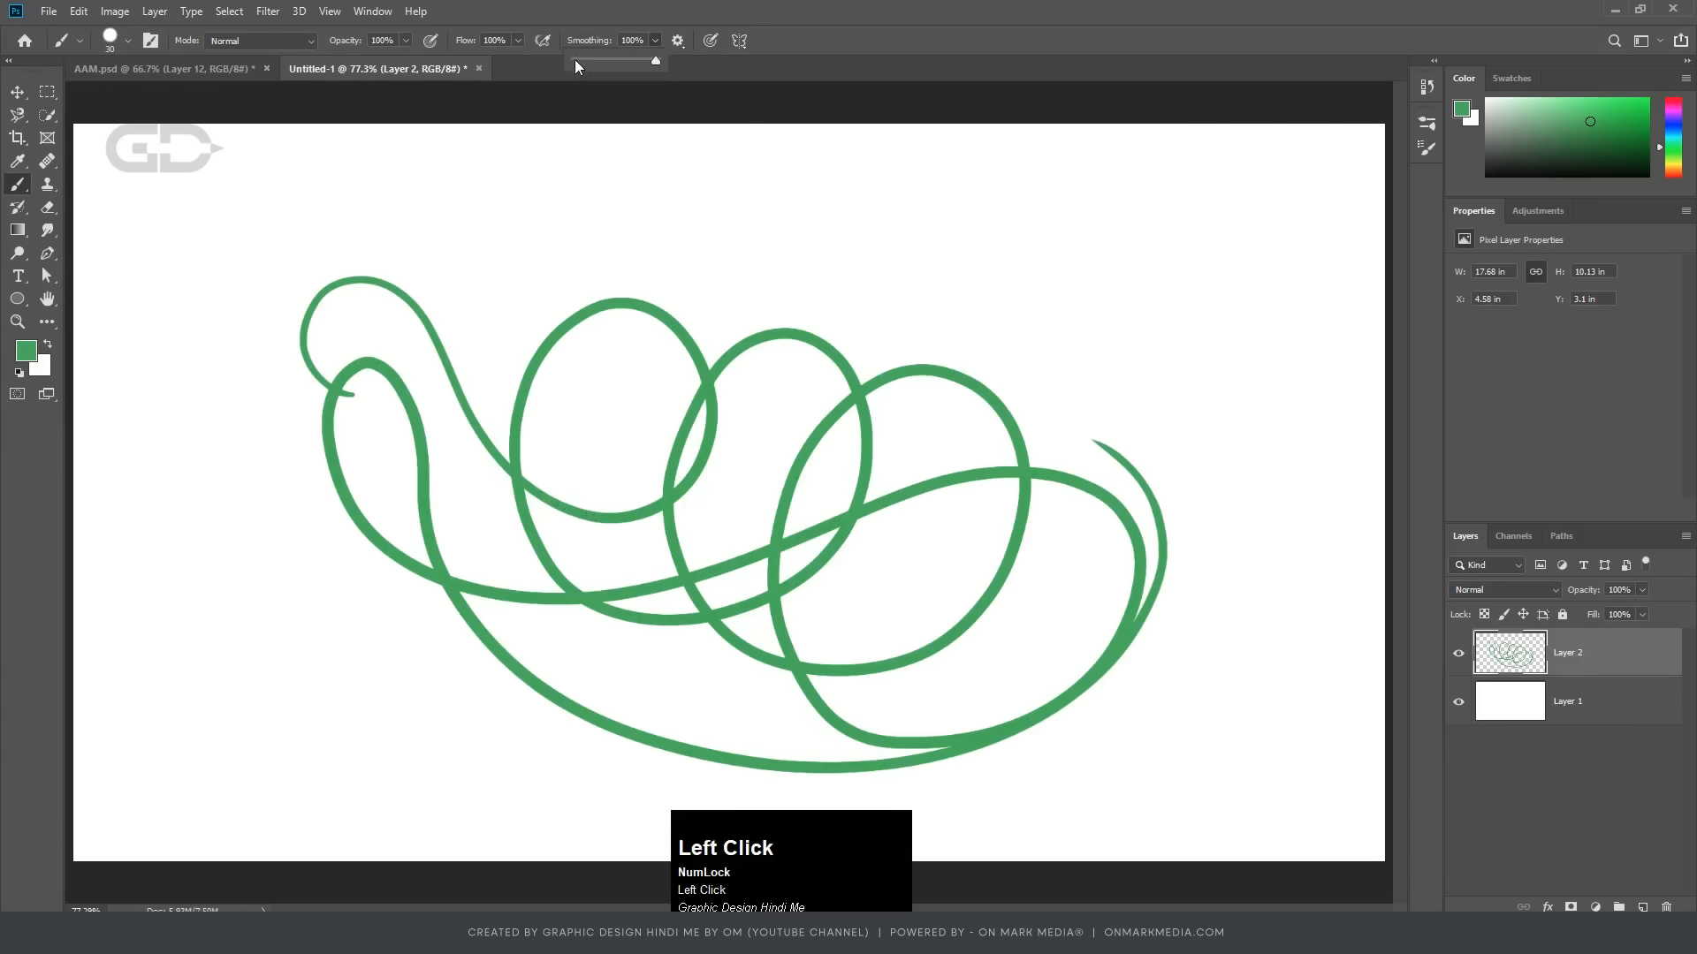
pyautogui.moveTo(217, 481)
pyautogui.mouseDown()
pyautogui.moveTo(118, 349)
pyautogui.moveTo(259, 432)
pyautogui.moveTo(592, 493)
pyautogui.moveTo(400, 350)
pyautogui.moveTo(386, 519)
pyautogui.mouseUp()
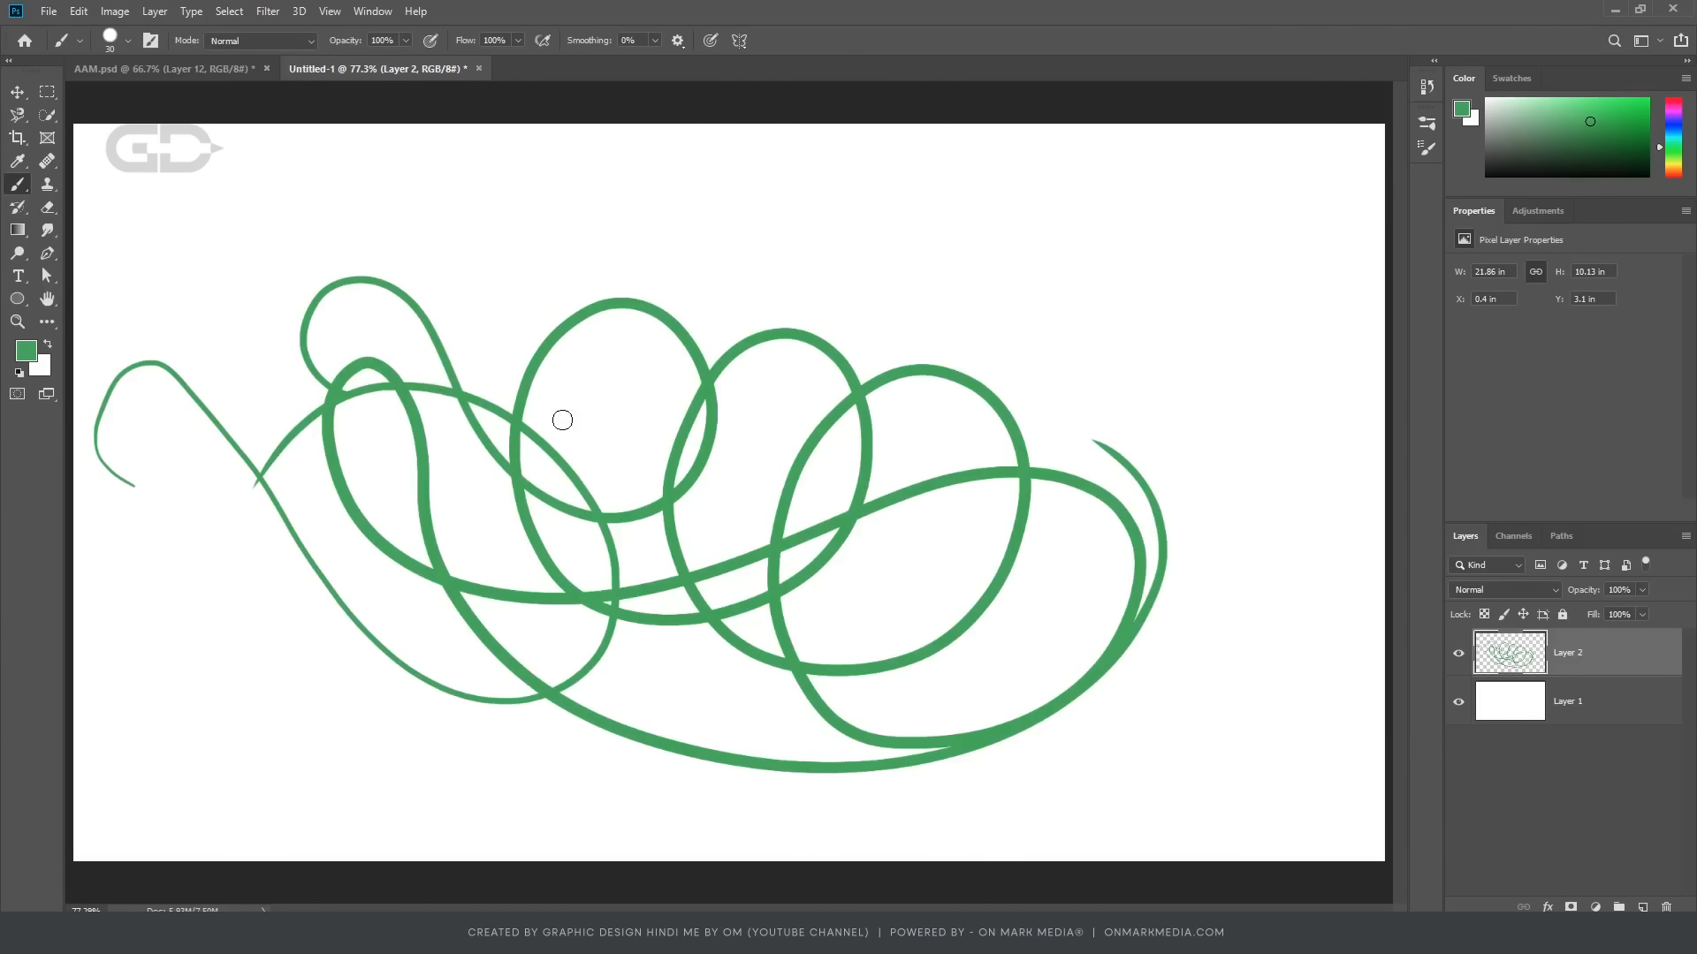
# Step: Reduce the brush flow to 34% and paint a curving green test stroke above the loops
pyautogui.click(514, 42)
pyautogui.click(464, 60)
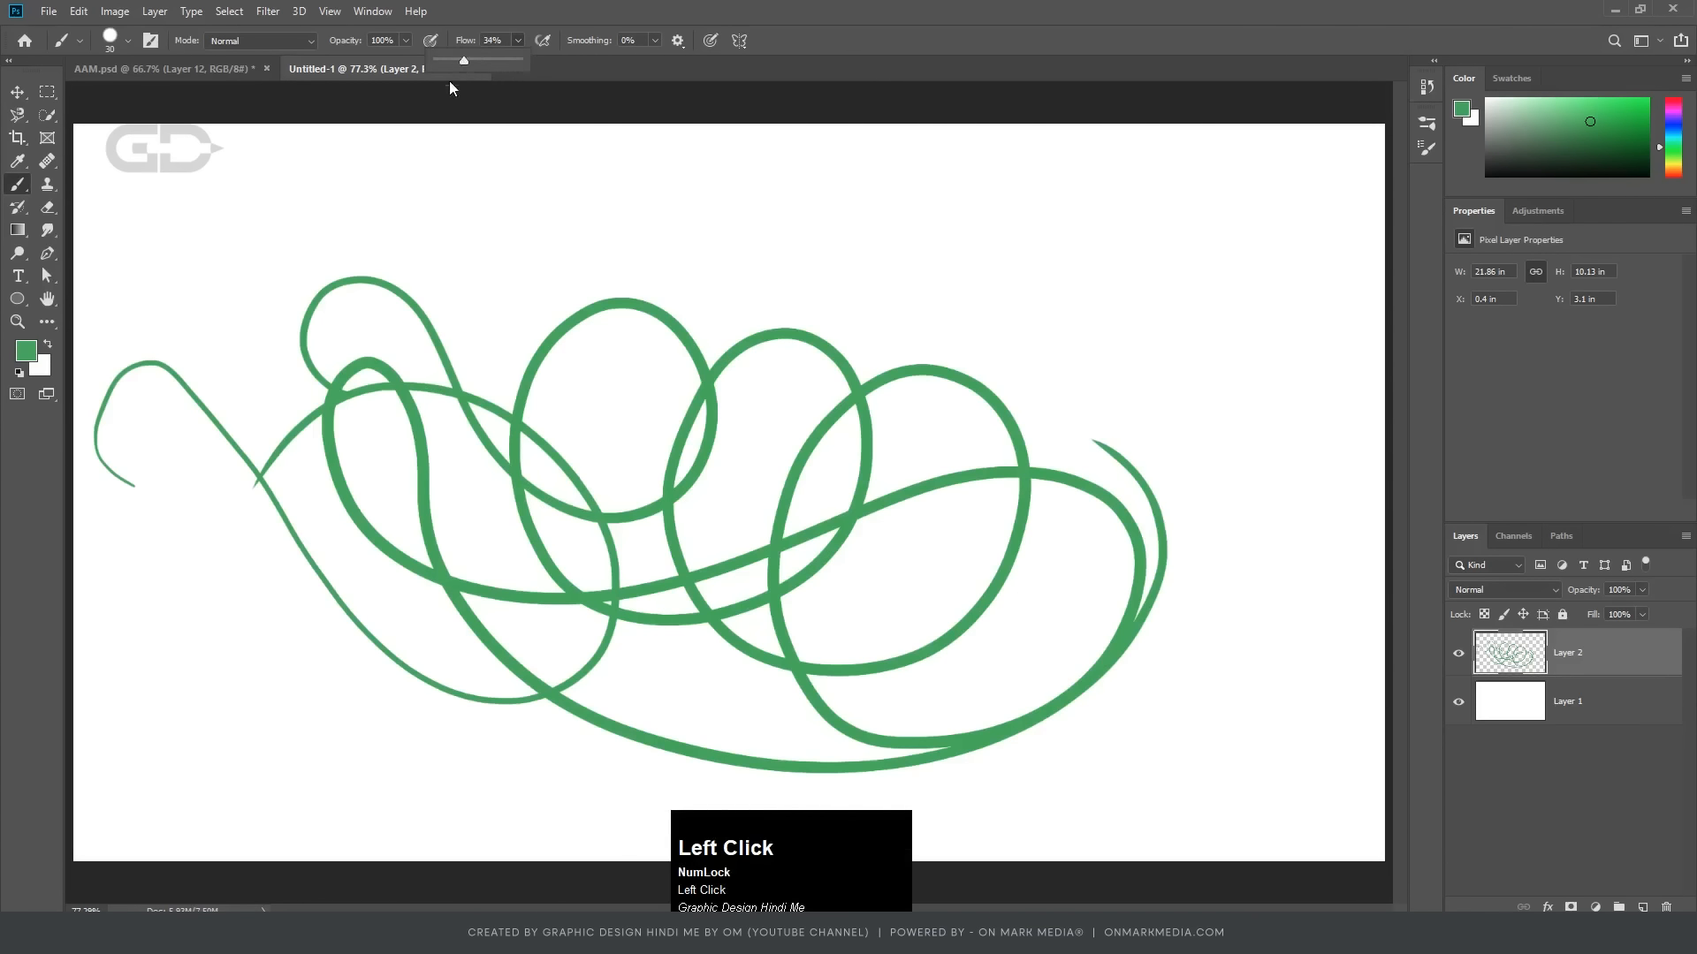
pyautogui.moveTo(389, 369)
pyautogui.mouseDown()
pyautogui.moveTo(361, 262)
pyautogui.moveTo(625, 336)
pyautogui.moveTo(599, 217)
pyautogui.mouseUp()
# Step: Lower the brush flow to 1% and paint several faint curved strokes across the upper canvas
pyautogui.click(519, 41)
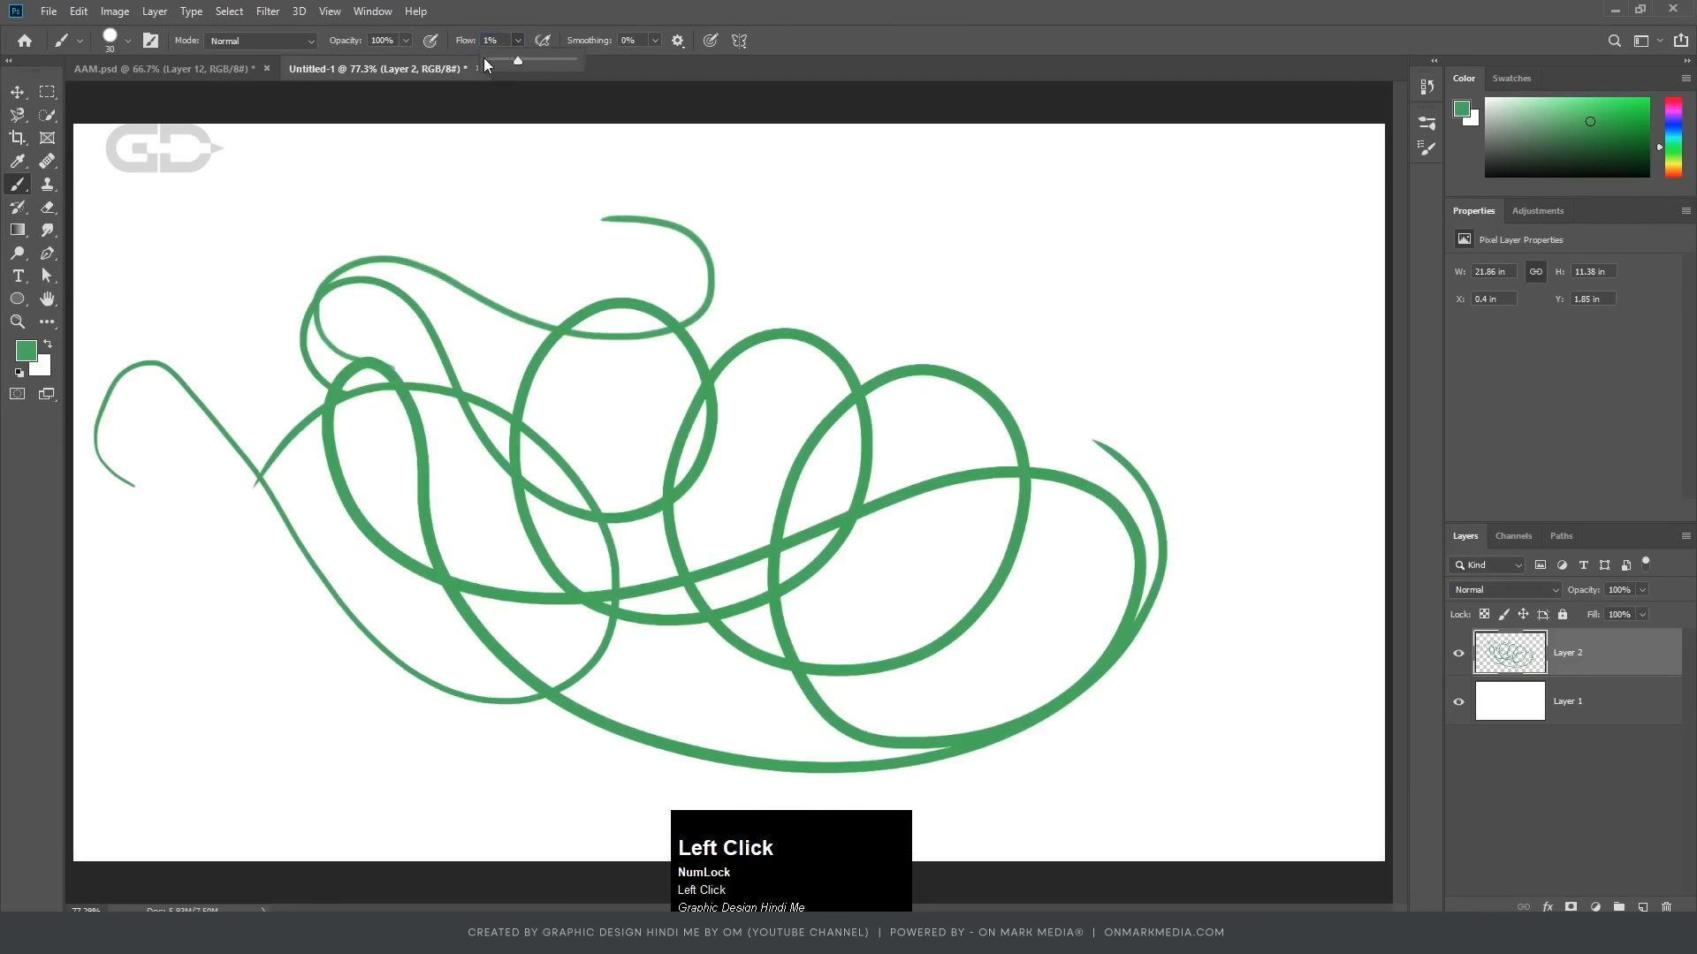
pyautogui.moveTo(398, 209)
pyautogui.mouseDown()
pyautogui.moveTo(875, 257)
pyautogui.moveTo(666, 265)
pyautogui.moveTo(919, 333)
pyautogui.moveTo(513, 327)
pyautogui.moveTo(880, 334)
pyautogui.moveTo(449, 243)
pyautogui.moveTo(728, 517)
pyautogui.mouseUp()
pyautogui.moveTo(565, 528); pyautogui.dragTo(938, 493)
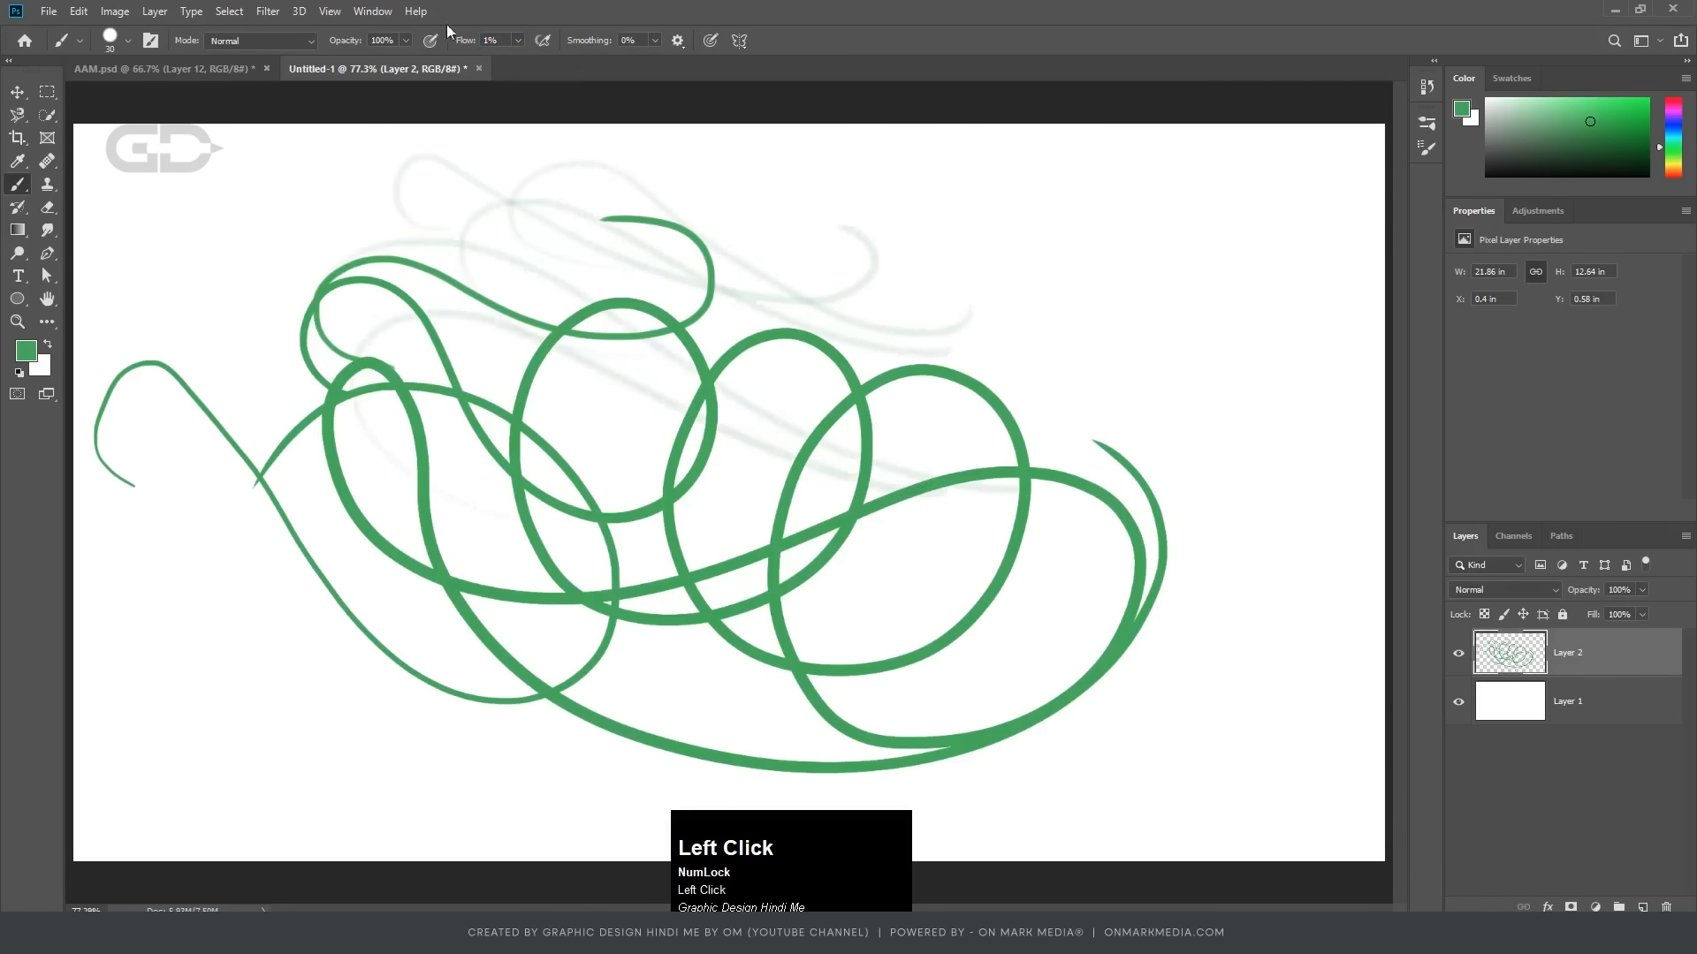
# Step: Restore the brush flow to 100% and paint several long curved green strokes across the loops
pyautogui.click(518, 41)
pyautogui.moveTo(552, 64); pyautogui.dragTo(659, 67)
pyautogui.moveTo(408, 500)
pyautogui.mouseDown()
pyautogui.moveTo(258, 360)
pyautogui.moveTo(749, 544)
pyautogui.moveTo(1017, 442)
pyautogui.mouseUp()
pyautogui.moveTo(331, 548)
pyautogui.mouseDown()
pyautogui.moveTo(177, 464)
pyautogui.moveTo(948, 514)
pyautogui.mouseUp()
pyautogui.moveTo(249, 468)
pyautogui.mouseDown()
pyautogui.moveTo(159, 307)
pyautogui.moveTo(940, 484)
pyautogui.mouseUp()
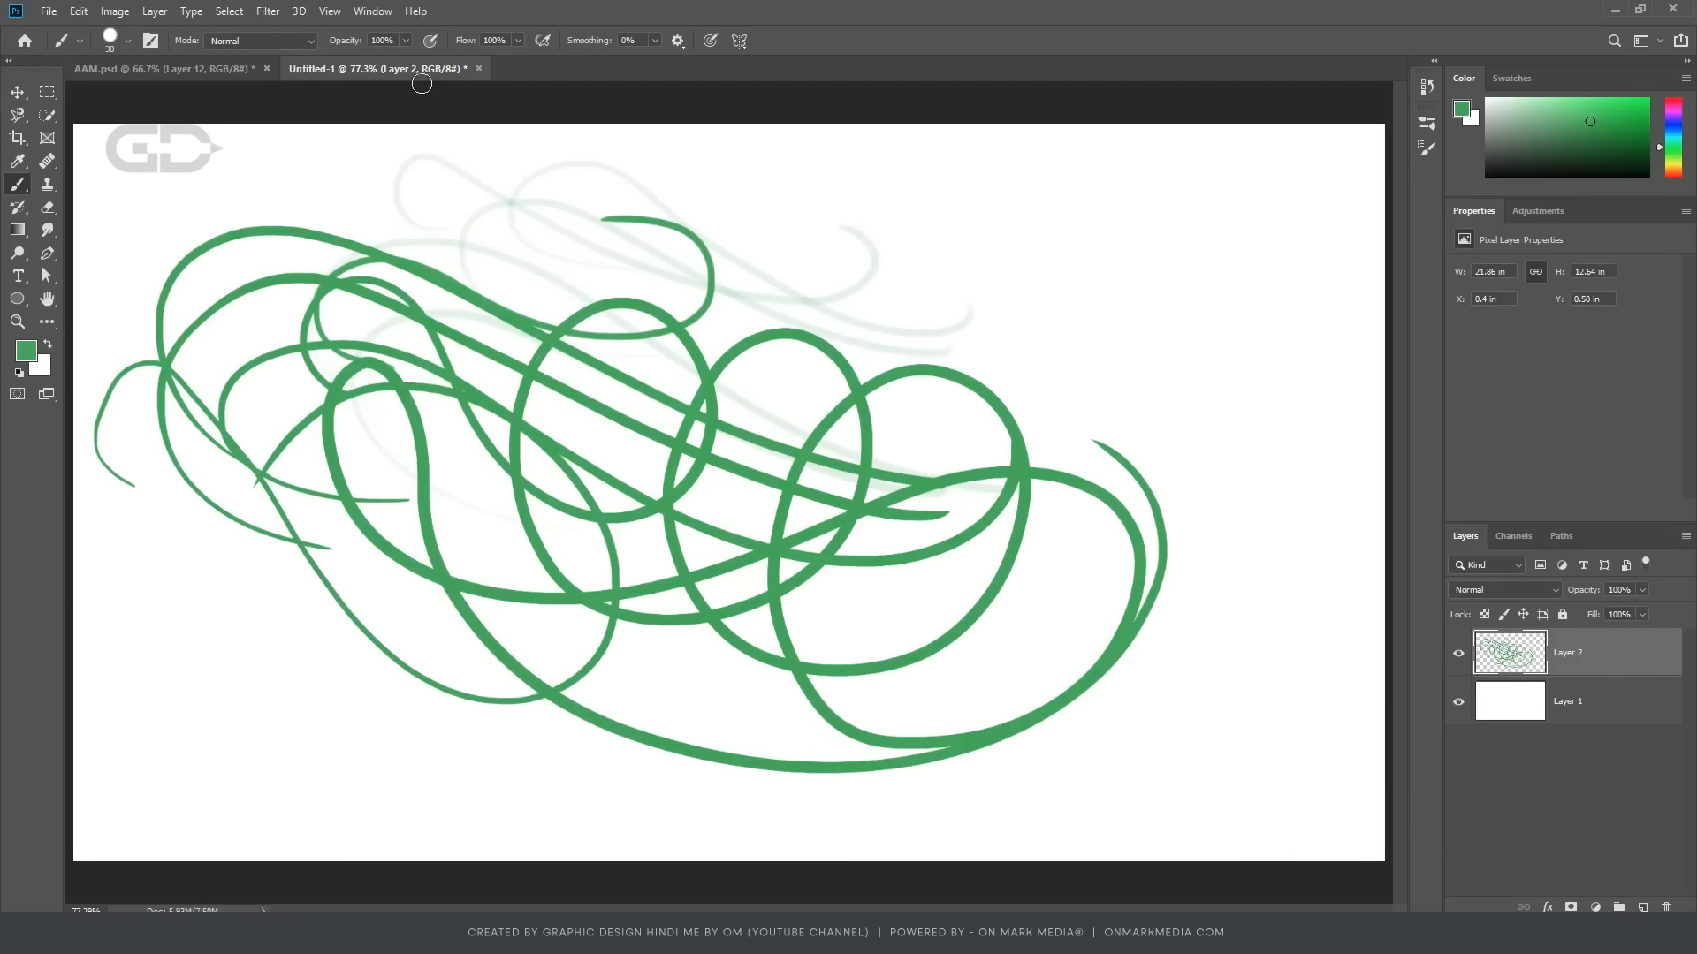
# Step: Clear all green test strokes from Layer 2 and deselect
pyautogui.hotkey('ctrl', 'a')
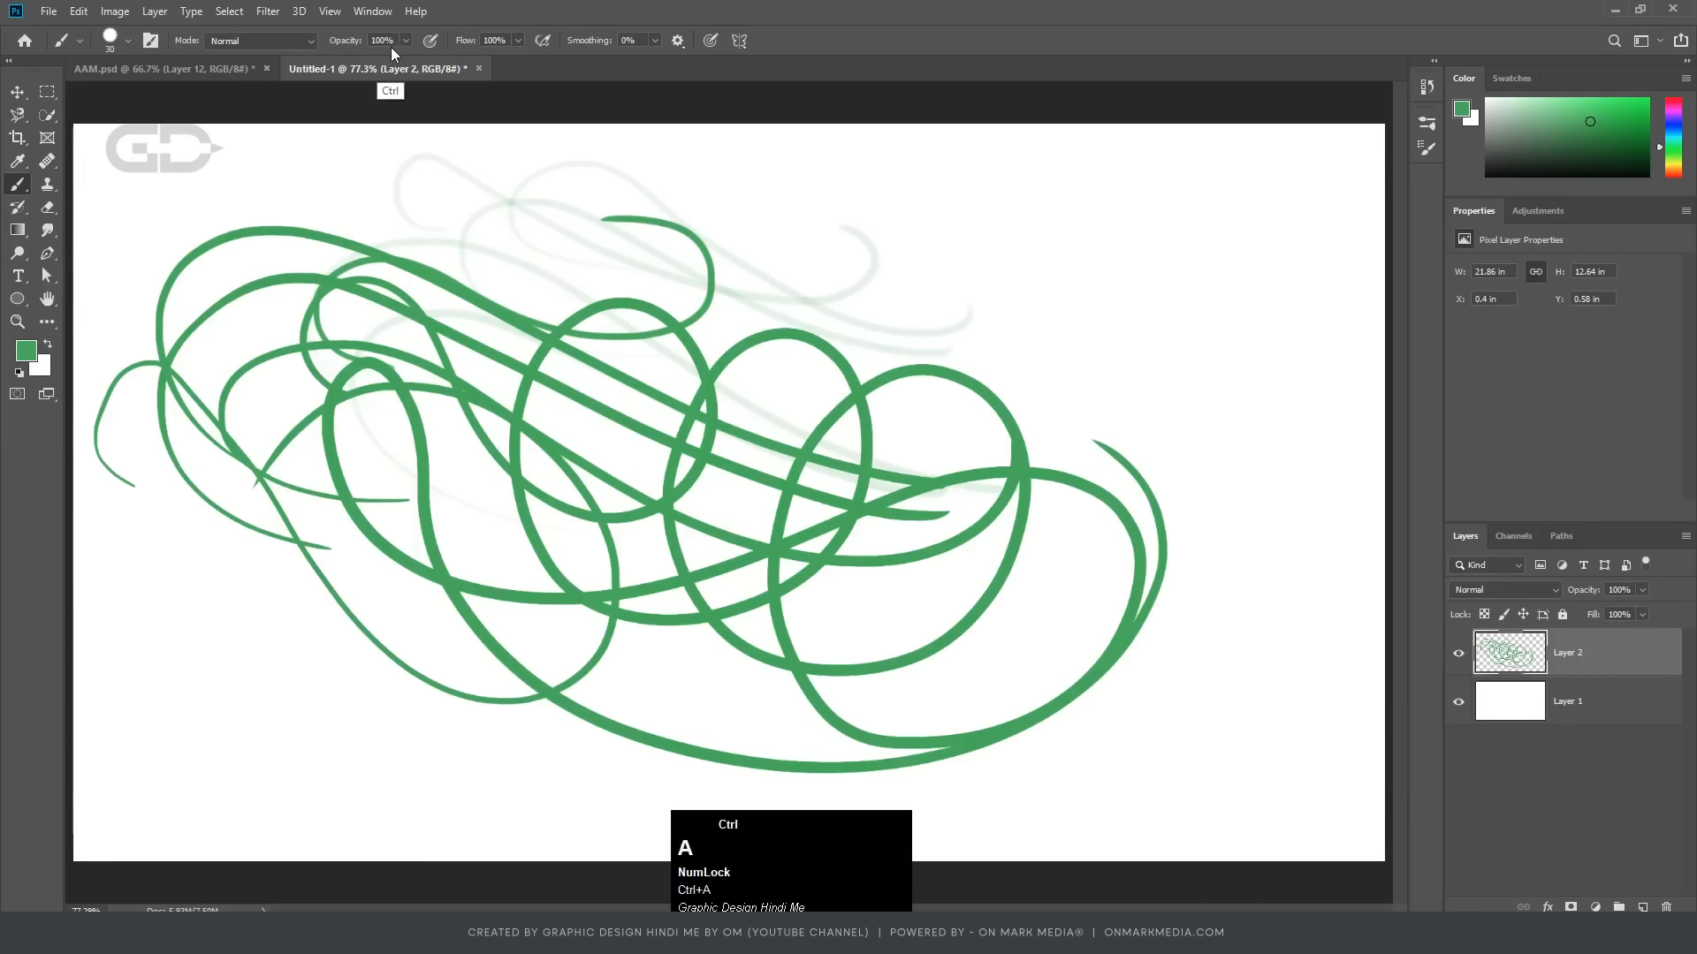
pyautogui.hotkey('ctrl', 'x')
pyautogui.hotkey('ctrl', 'd')
# Step: Enlarge the brush size by several increments
pyautogui.press(']')
pyautogui.press(']')
pyautogui.press(']')
pyautogui.press(']')
pyautogui.press(']')
pyautogui.press(']')
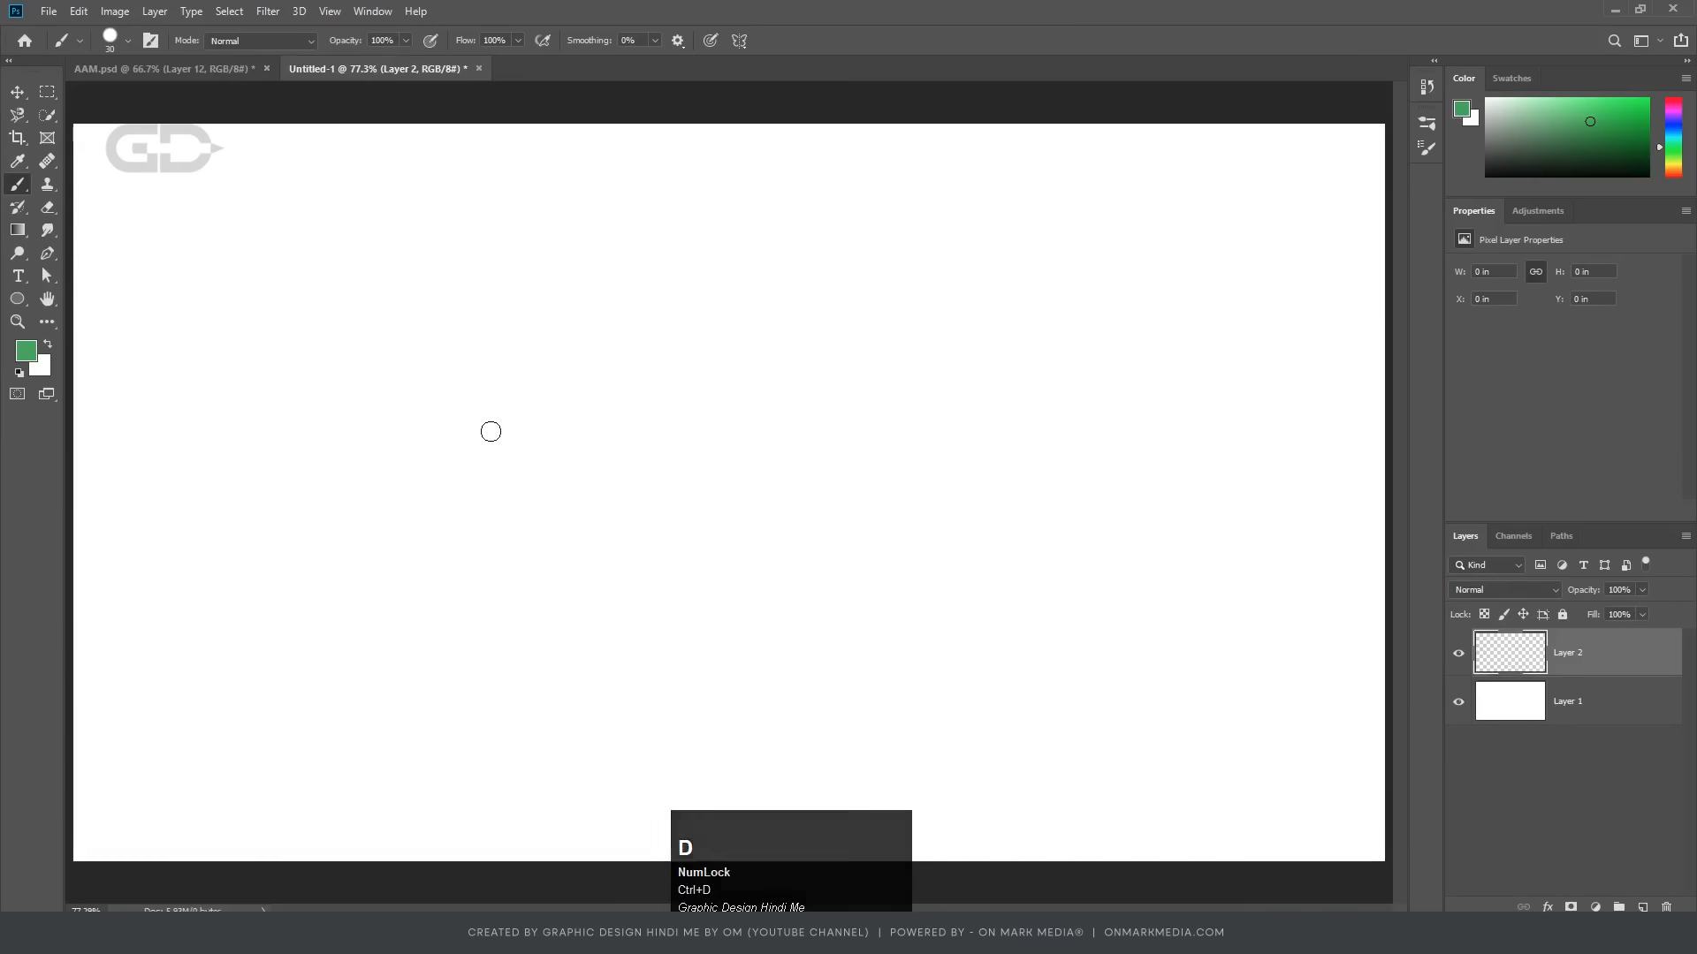
# Step: Paint one wide green S-shaped stroke across the middle of Layer 2 and add a new empty layer above it
pyautogui.moveTo(419, 438)
pyautogui.mouseDown()
pyautogui.moveTo(657, 458)
pyautogui.moveTo(939, 442)
pyautogui.mouseUp()
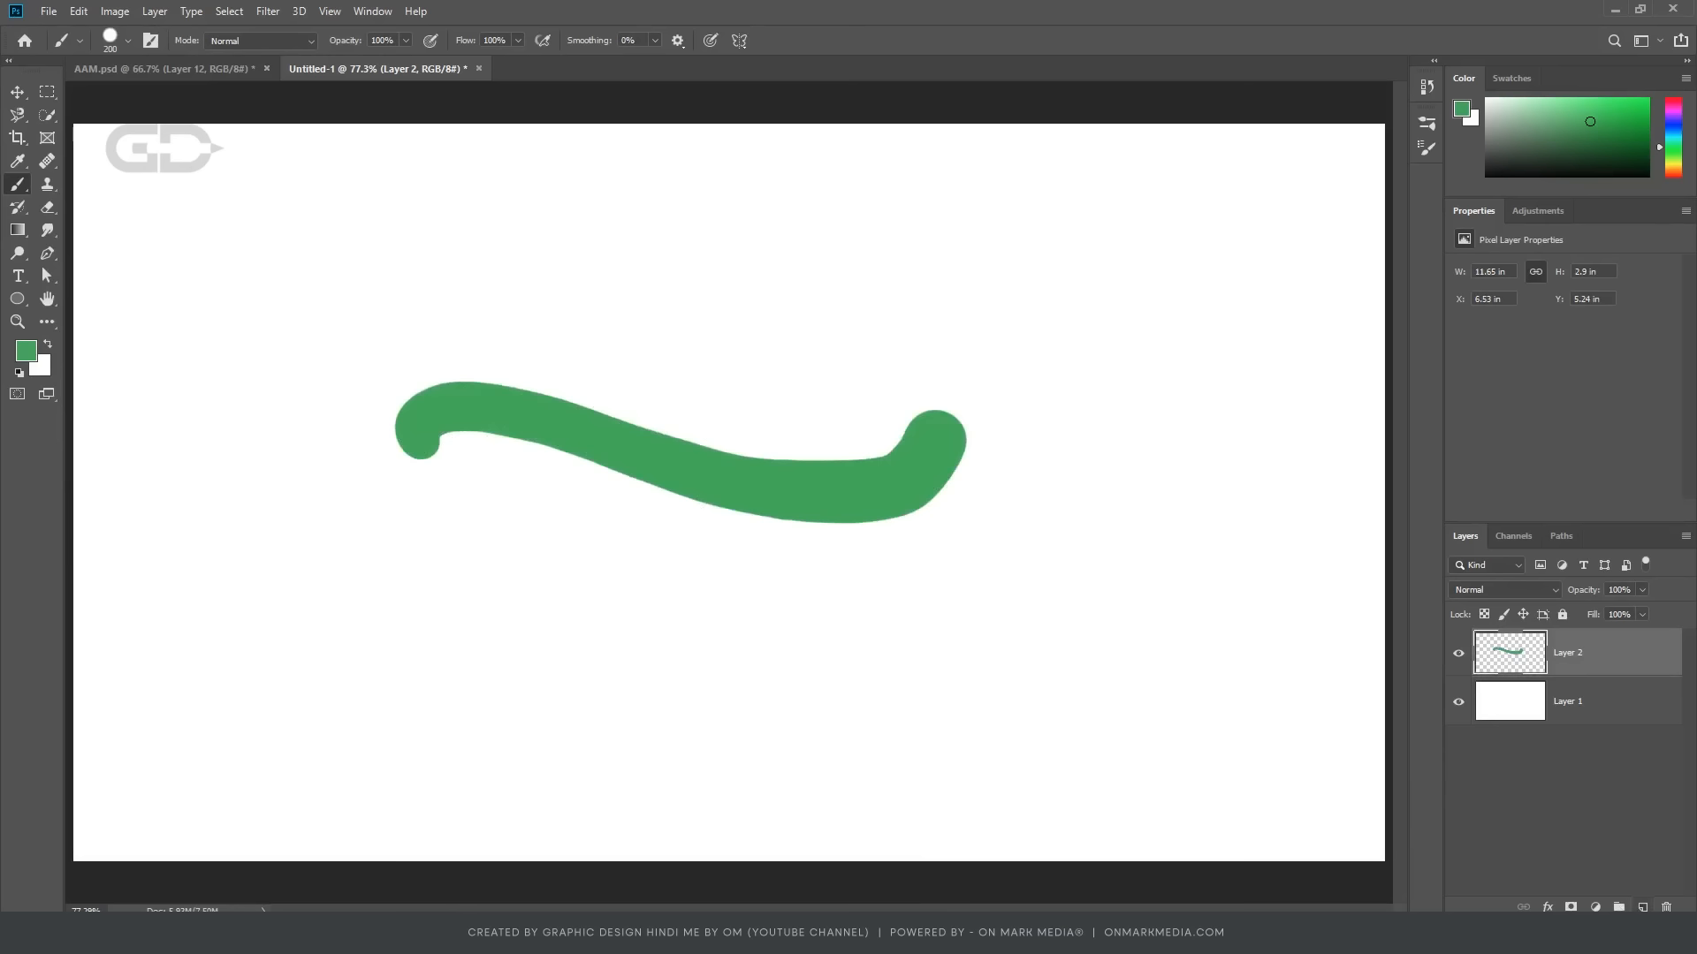
pyautogui.click(1643, 907)
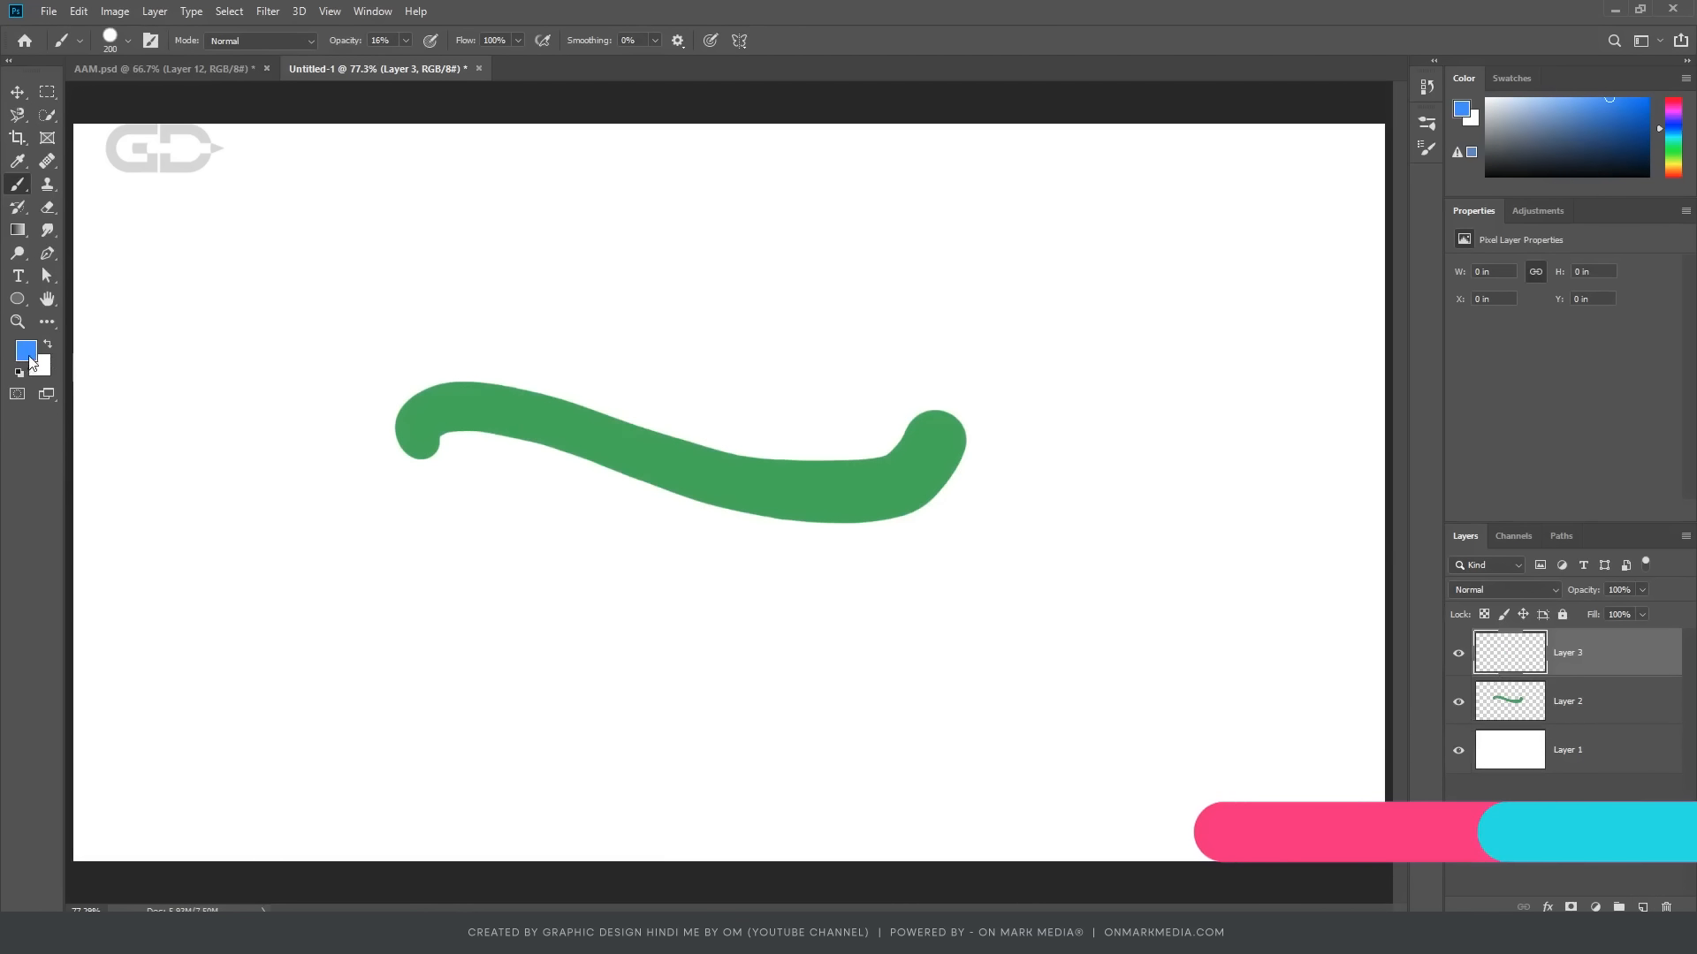
# Step: Paint several overlapping bright blue strokes over and below the green one on Layer 3, with brush opacity at 43%
pyautogui.click(25, 351)
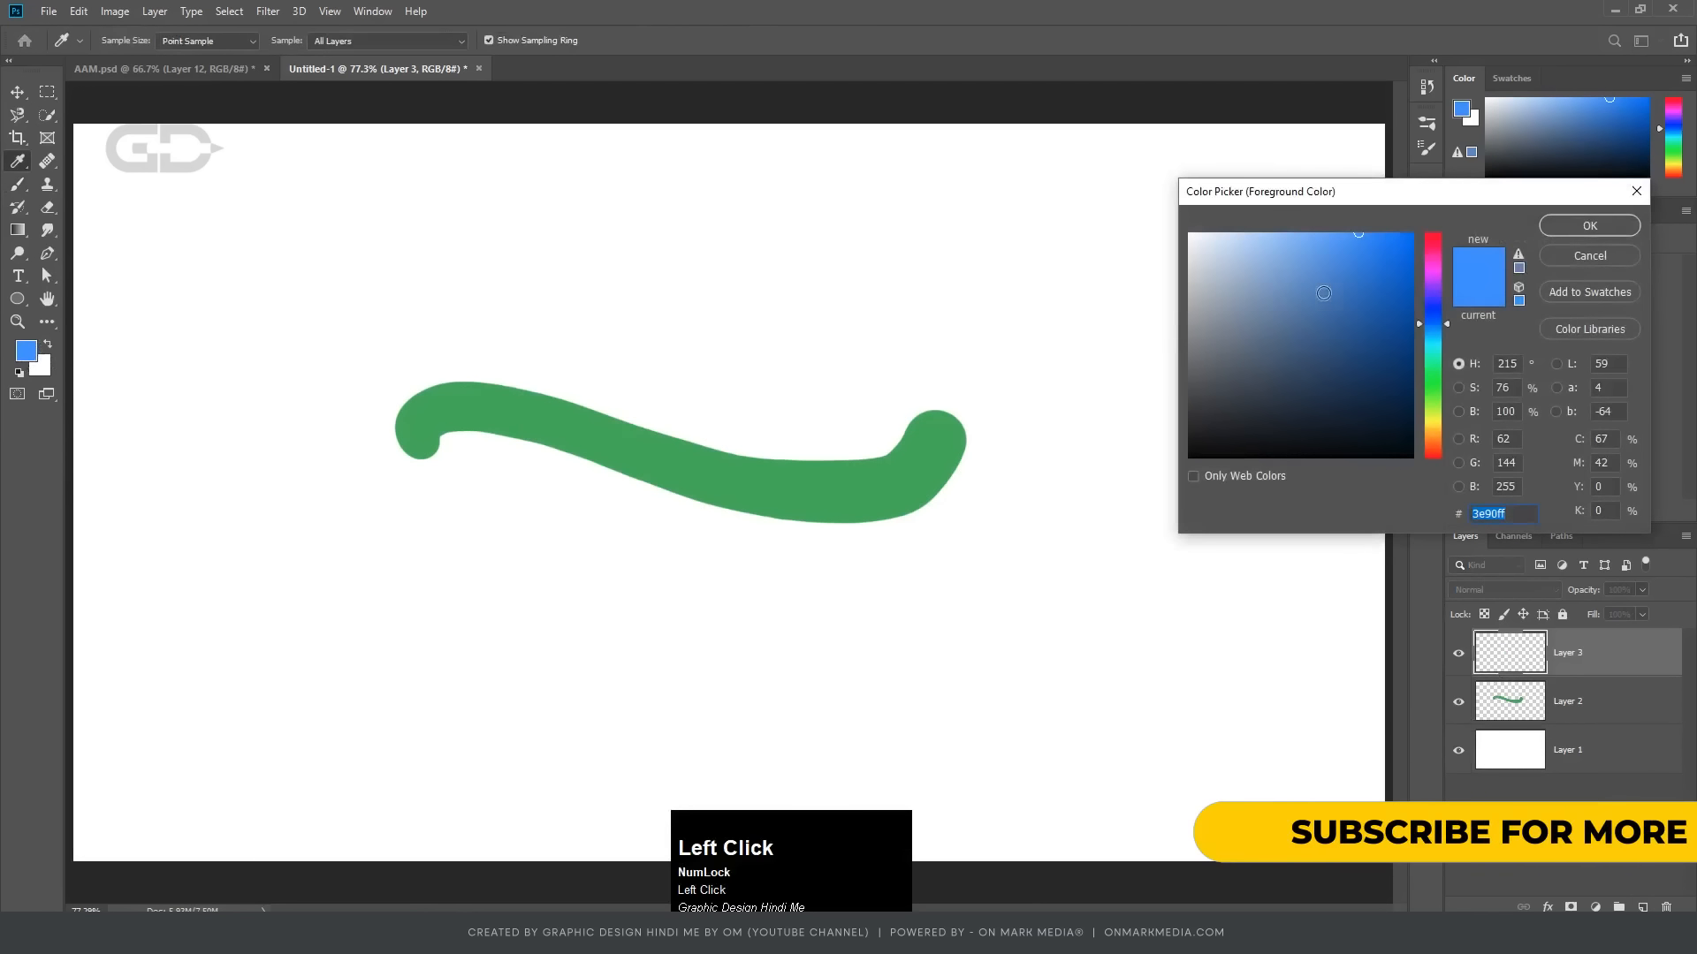
pyautogui.click(1582, 227)
pyautogui.press('b')
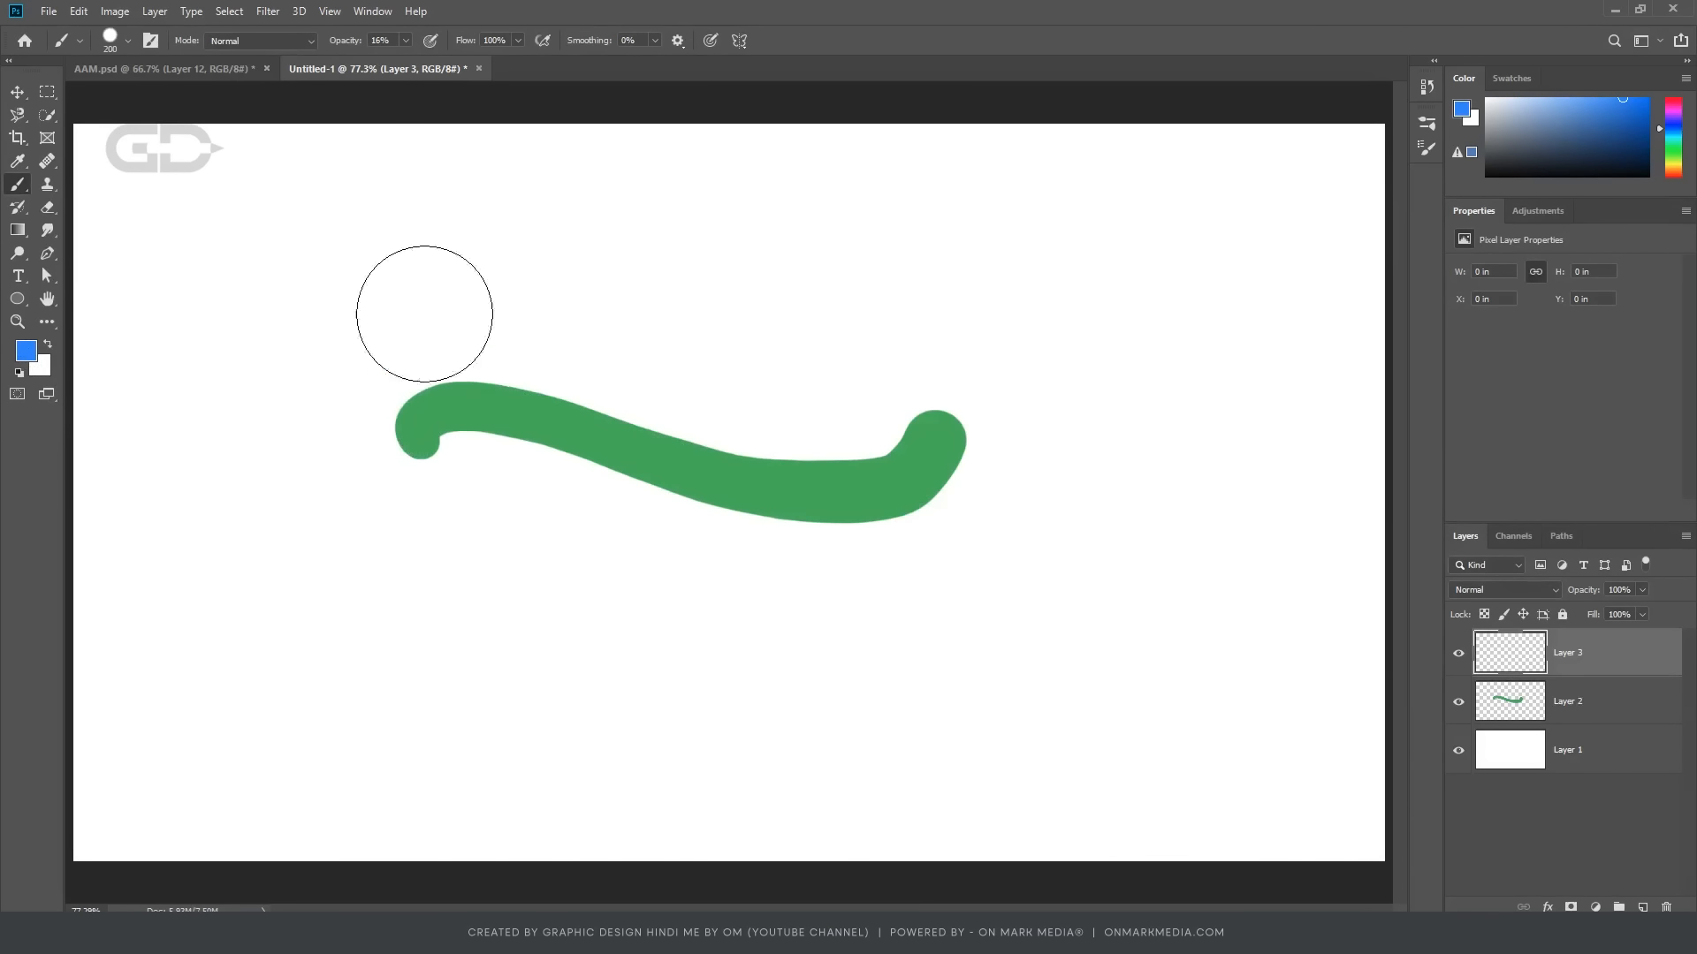
pyautogui.click(405, 40)
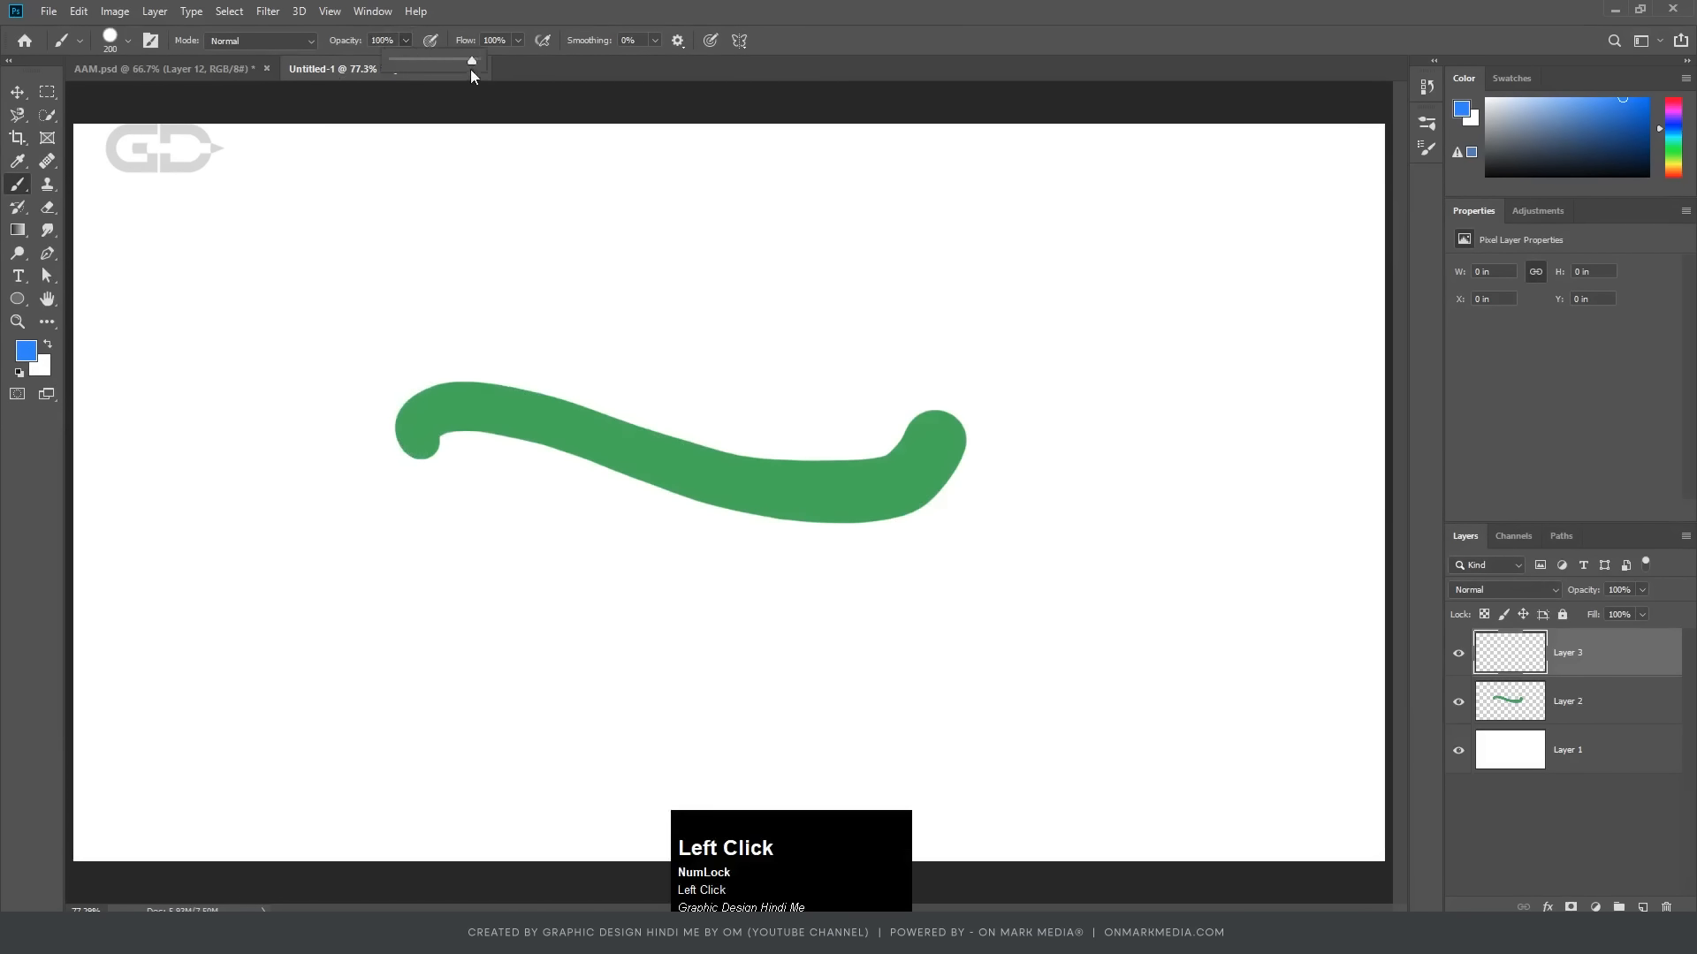
pyautogui.moveTo(459, 62); pyautogui.dragTo(427, 62)
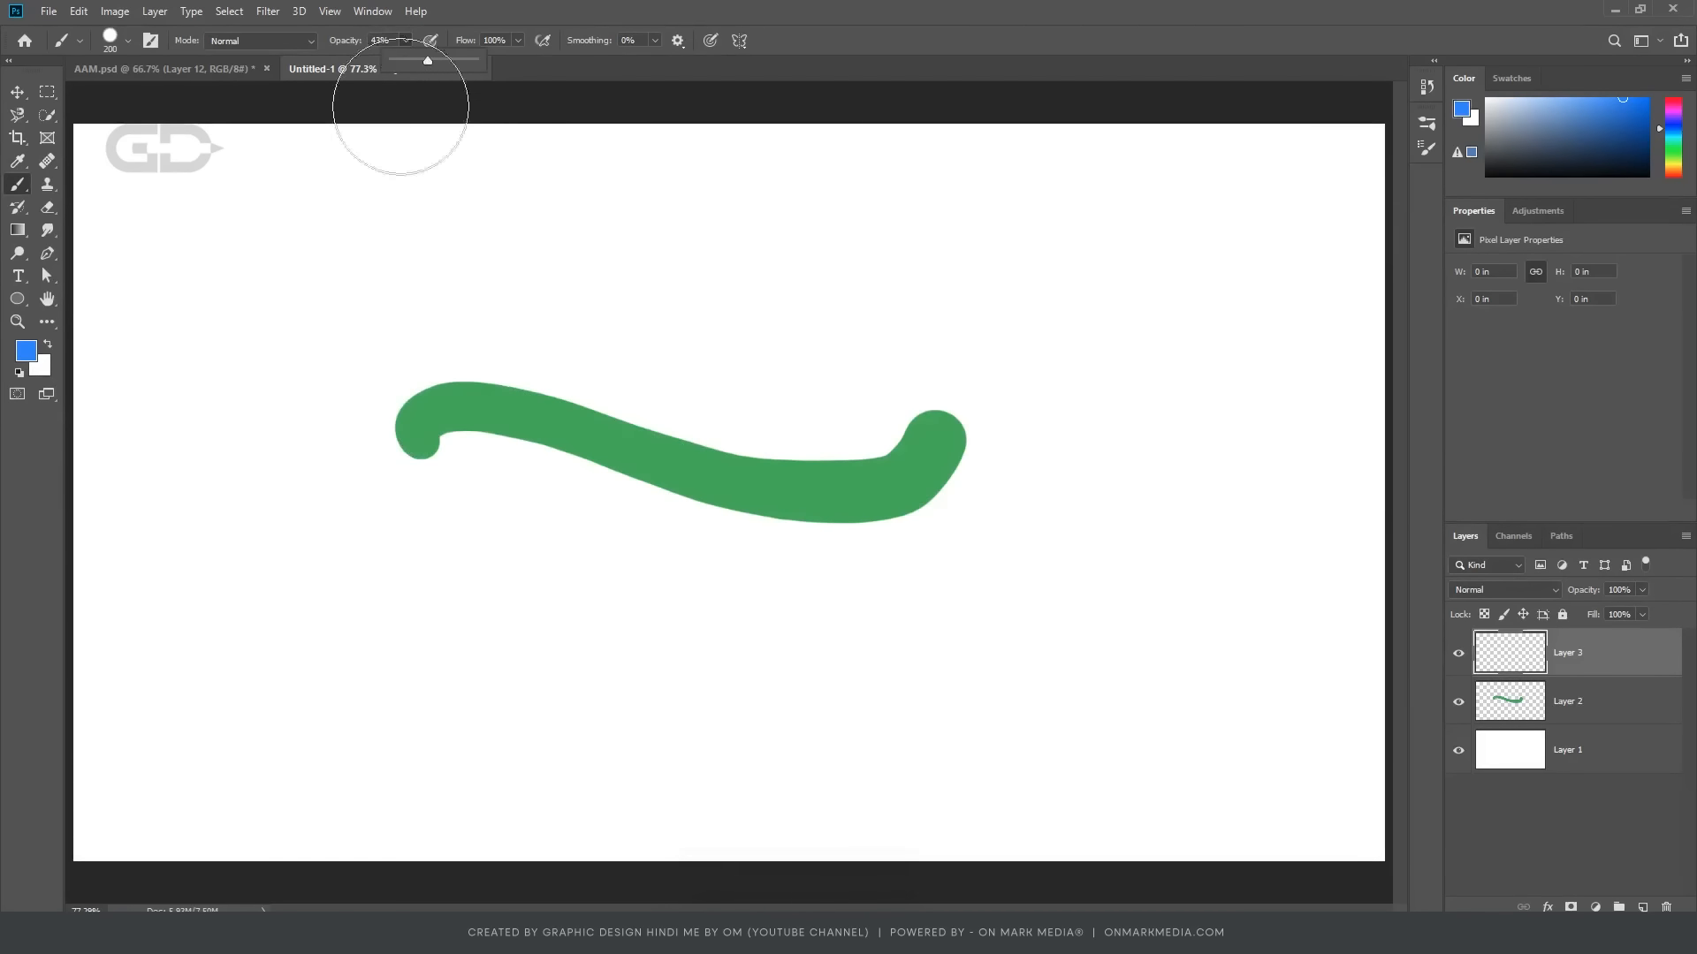
pyautogui.moveTo(321, 464)
pyautogui.mouseDown()
pyautogui.moveTo(431, 394)
pyautogui.moveTo(667, 527)
pyautogui.moveTo(836, 509)
pyautogui.moveTo(446, 537)
pyautogui.mouseUp()
pyautogui.moveTo(629, 504)
pyautogui.mouseDown()
pyautogui.moveTo(694, 530)
pyautogui.moveTo(511, 644)
pyautogui.moveTo(787, 656)
pyautogui.mouseUp()
pyautogui.moveTo(895, 696)
pyautogui.mouseDown()
pyautogui.moveTo(621, 693)
pyautogui.moveTo(750, 636)
pyautogui.moveTo(519, 692)
pyautogui.moveTo(373, 603)
pyautogui.moveTo(720, 663)
pyautogui.moveTo(295, 586)
pyautogui.moveTo(712, 613)
pyautogui.mouseUp()
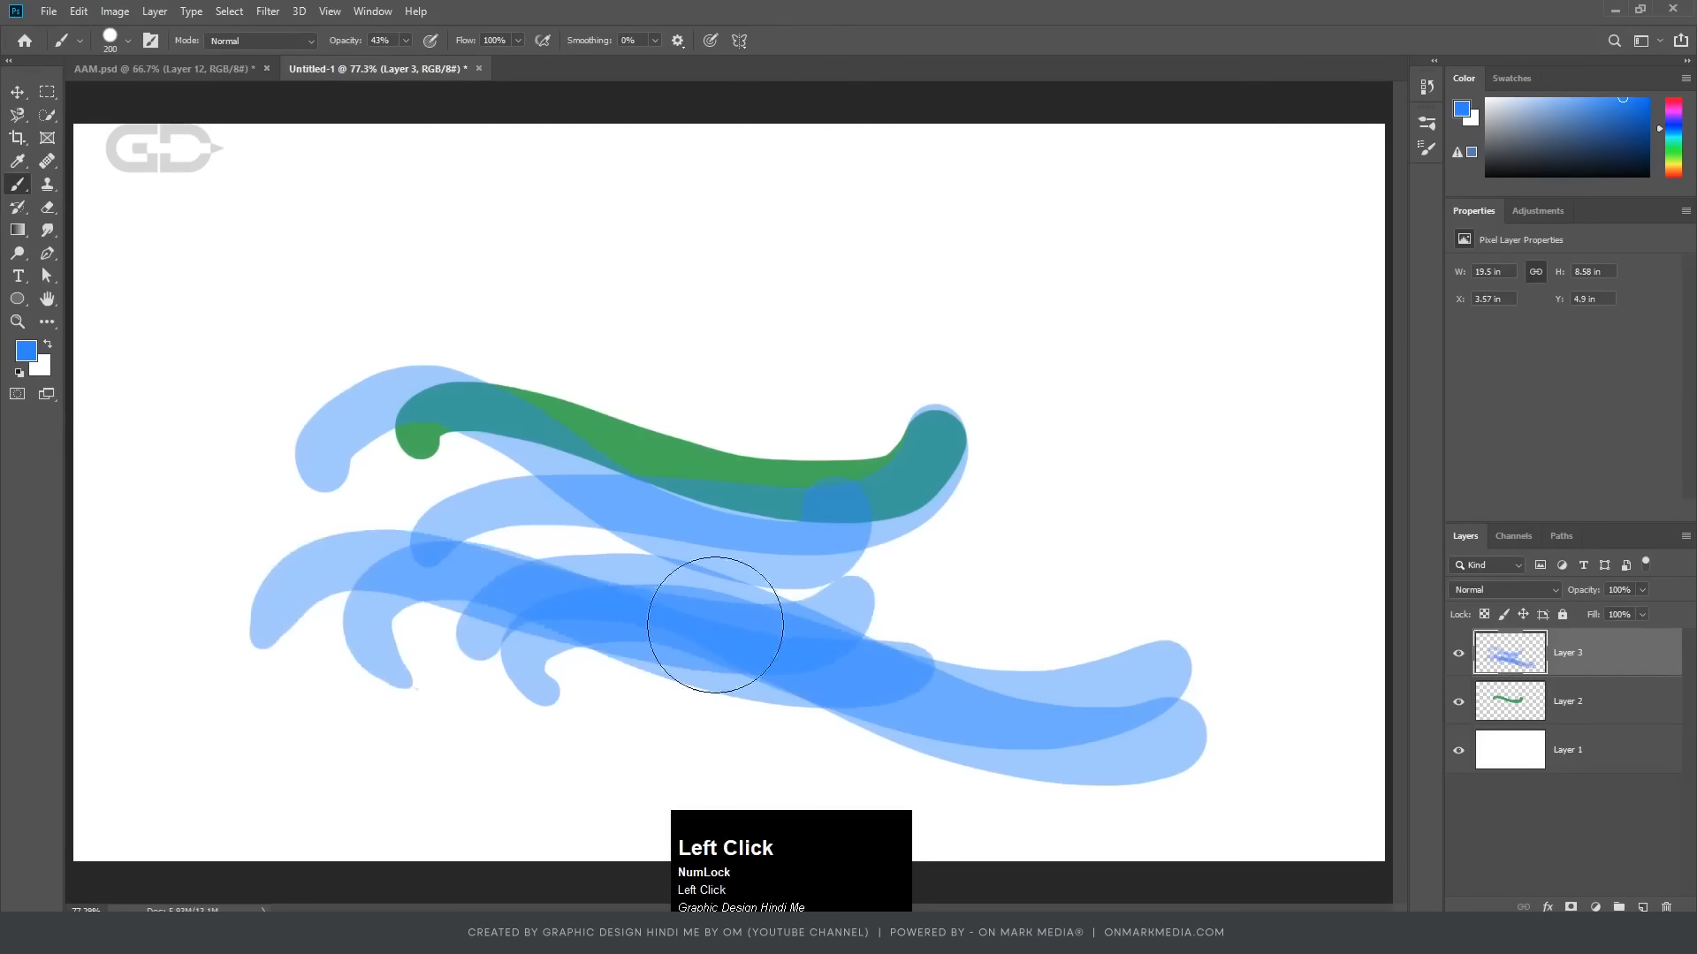
# Step: Switch the foreground color to pink and paint two long curved strokes across the blue ones
pyautogui.click(26, 351)
pyautogui.click(1429, 270)
pyautogui.click(1590, 225)
pyautogui.moveTo(303, 668); pyautogui.dragTo(853, 539)
pyautogui.moveTo(381, 667); pyautogui.dragTo(982, 543)
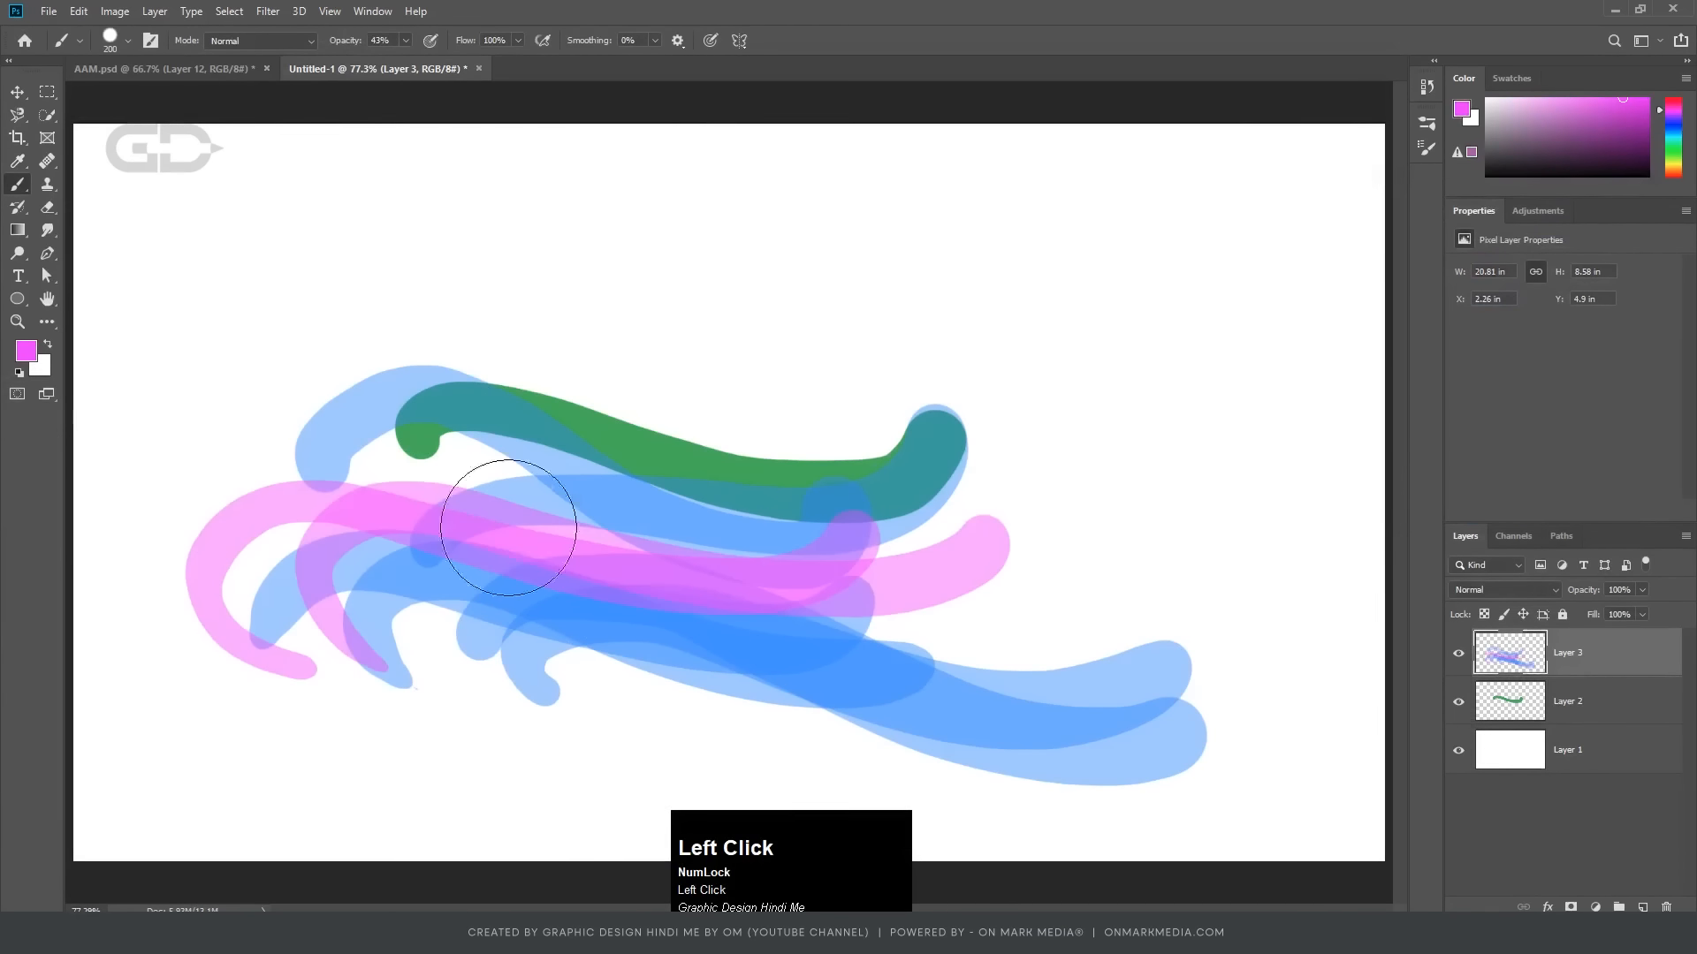
# Step: Raise the brush opacity to 75% and paint two more long pink strokes across the existing ones
pyautogui.click(406, 41)
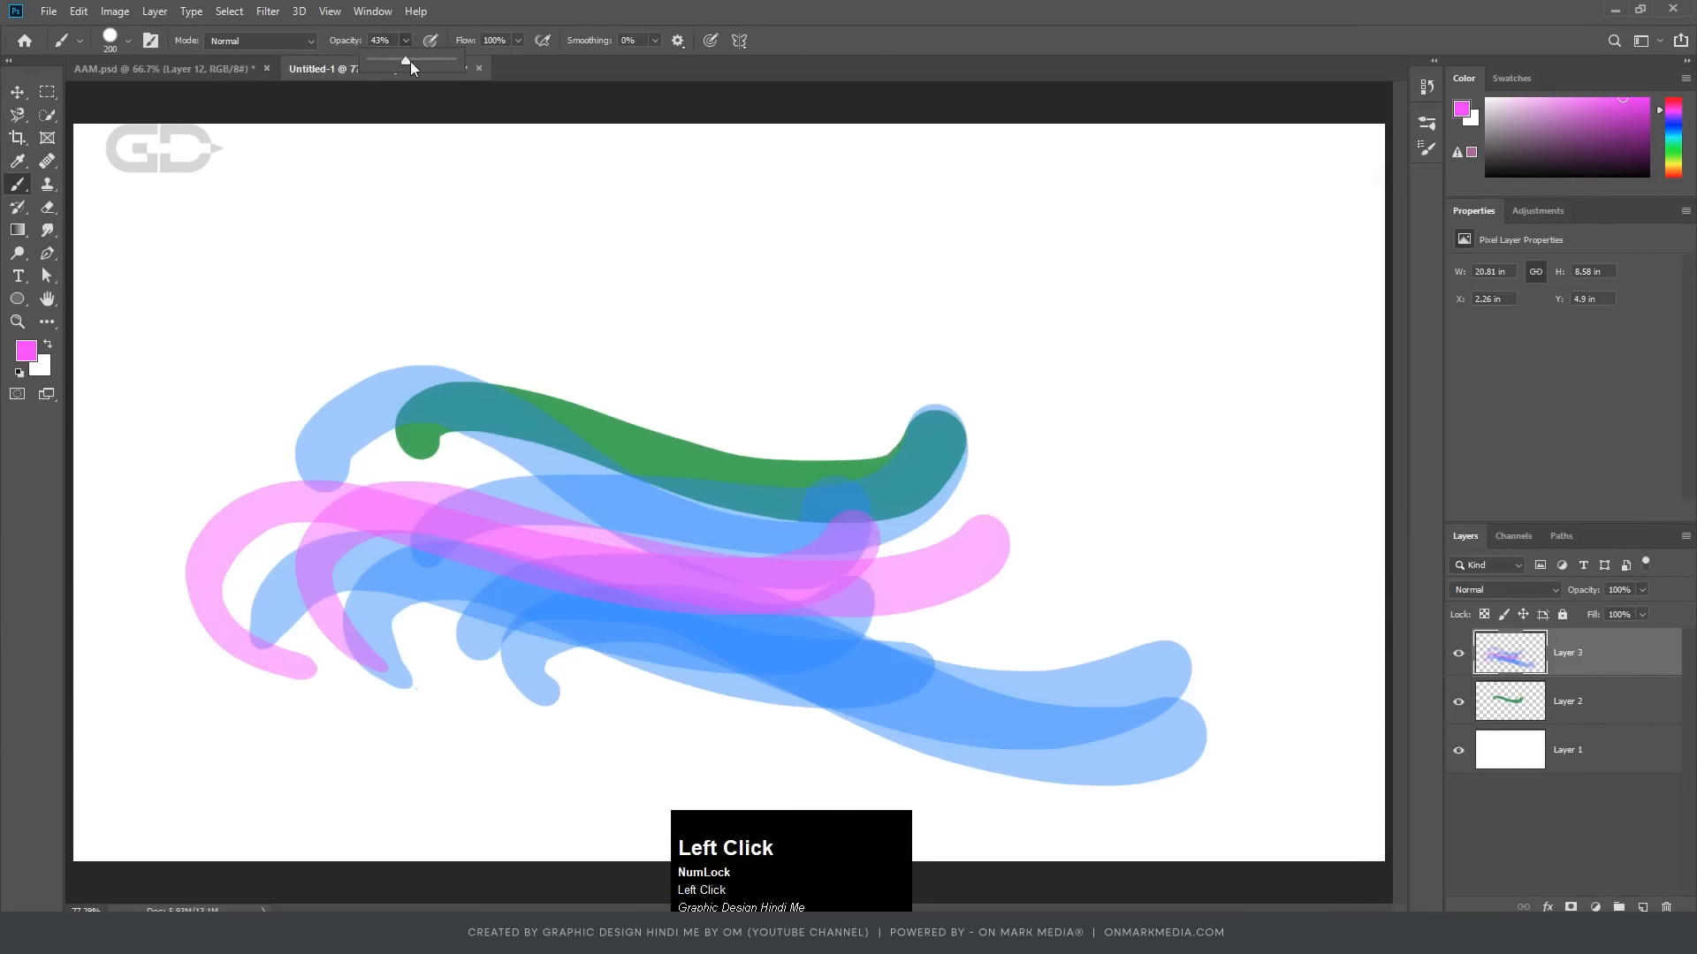
pyautogui.click(434, 60)
pyautogui.press('Return')
pyautogui.moveTo(182, 606)
pyautogui.mouseDown()
pyautogui.moveTo(295, 477)
pyautogui.moveTo(879, 549)
pyautogui.mouseUp()
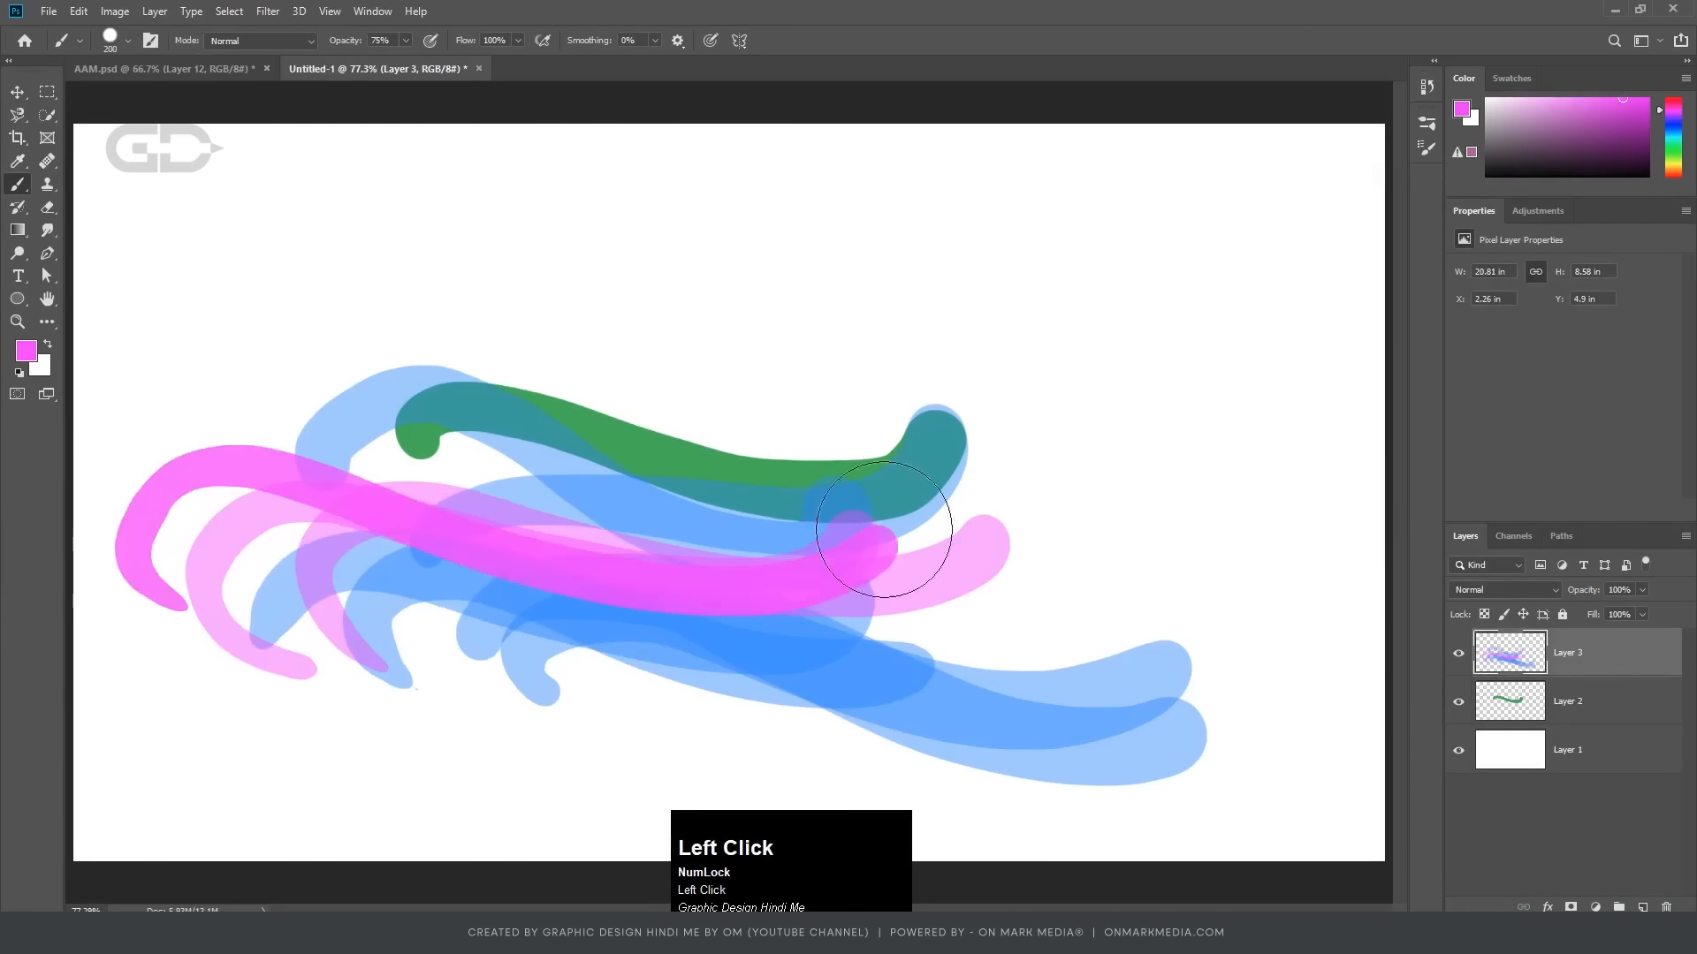
pyautogui.moveTo(256, 671)
pyautogui.mouseDown()
pyautogui.moveTo(867, 675)
pyautogui.moveTo(926, 659)
pyautogui.mouseUp()
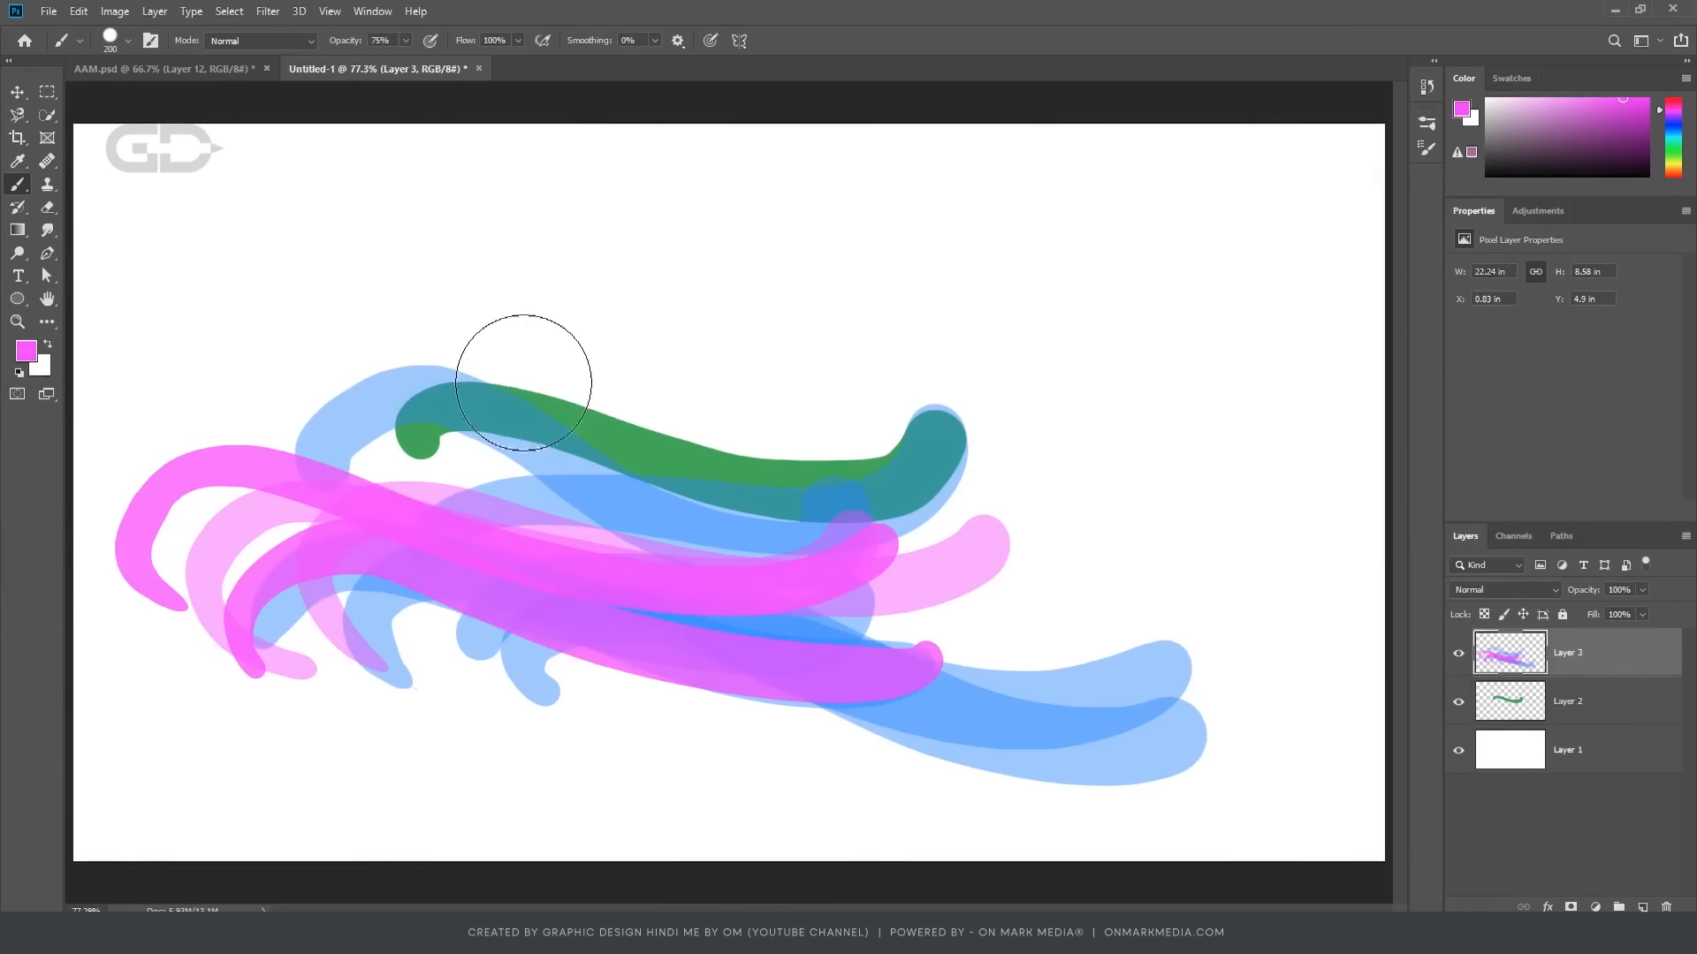
# Step: Switch the foreground color to yellow and paint three curved strokes over the pink and blue ones
pyautogui.click(25, 350)
pyautogui.click(1432, 426)
pyautogui.click(1589, 227)
pyautogui.moveTo(309, 688); pyautogui.dragTo(883, 535)
pyautogui.moveTo(210, 535)
pyautogui.mouseDown()
pyautogui.moveTo(307, 483)
pyautogui.moveTo(733, 574)
pyautogui.mouseUp()
pyautogui.moveTo(255, 441); pyautogui.dragTo(683, 544)
# Step: Add a new layer and paint overlapping translucent purple strokes on it with brush opacity at 28%
pyautogui.click(1641, 907)
pyautogui.click(26, 351)
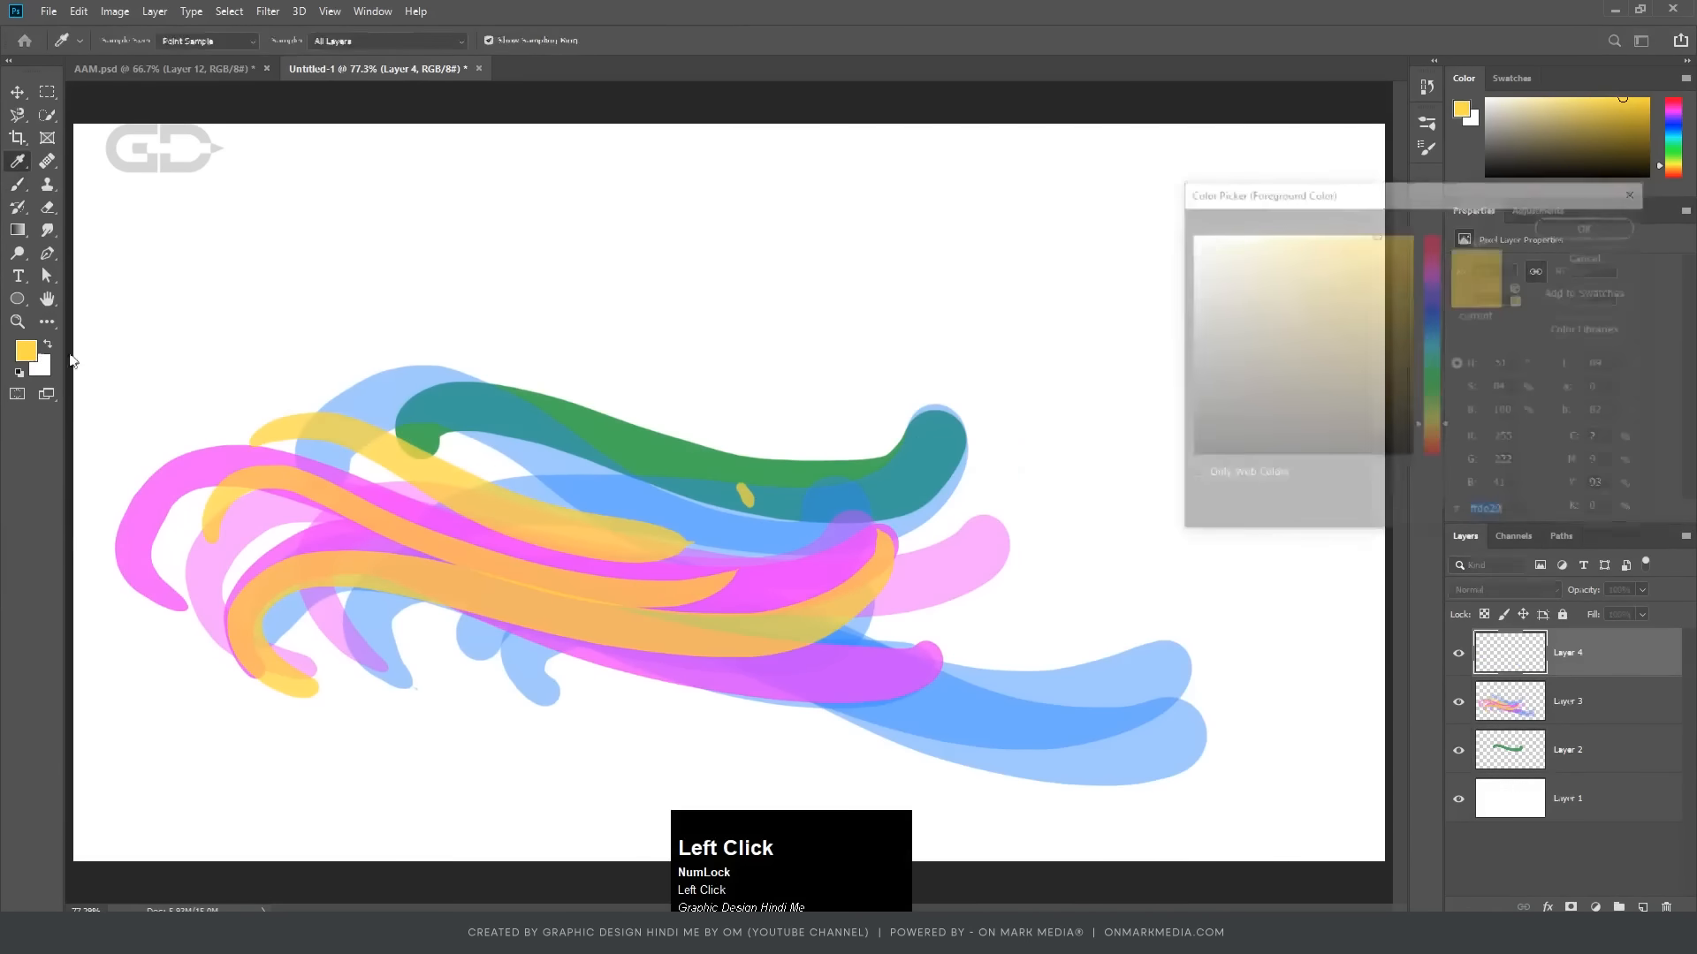
pyautogui.click(1432, 291)
pyautogui.moveTo(391, 478); pyautogui.dragTo(748, 553)
pyautogui.moveTo(281, 587)
pyautogui.mouseDown()
pyautogui.moveTo(216, 422)
pyautogui.moveTo(775, 521)
pyautogui.moveTo(240, 495)
pyautogui.moveTo(851, 416)
pyautogui.mouseUp()
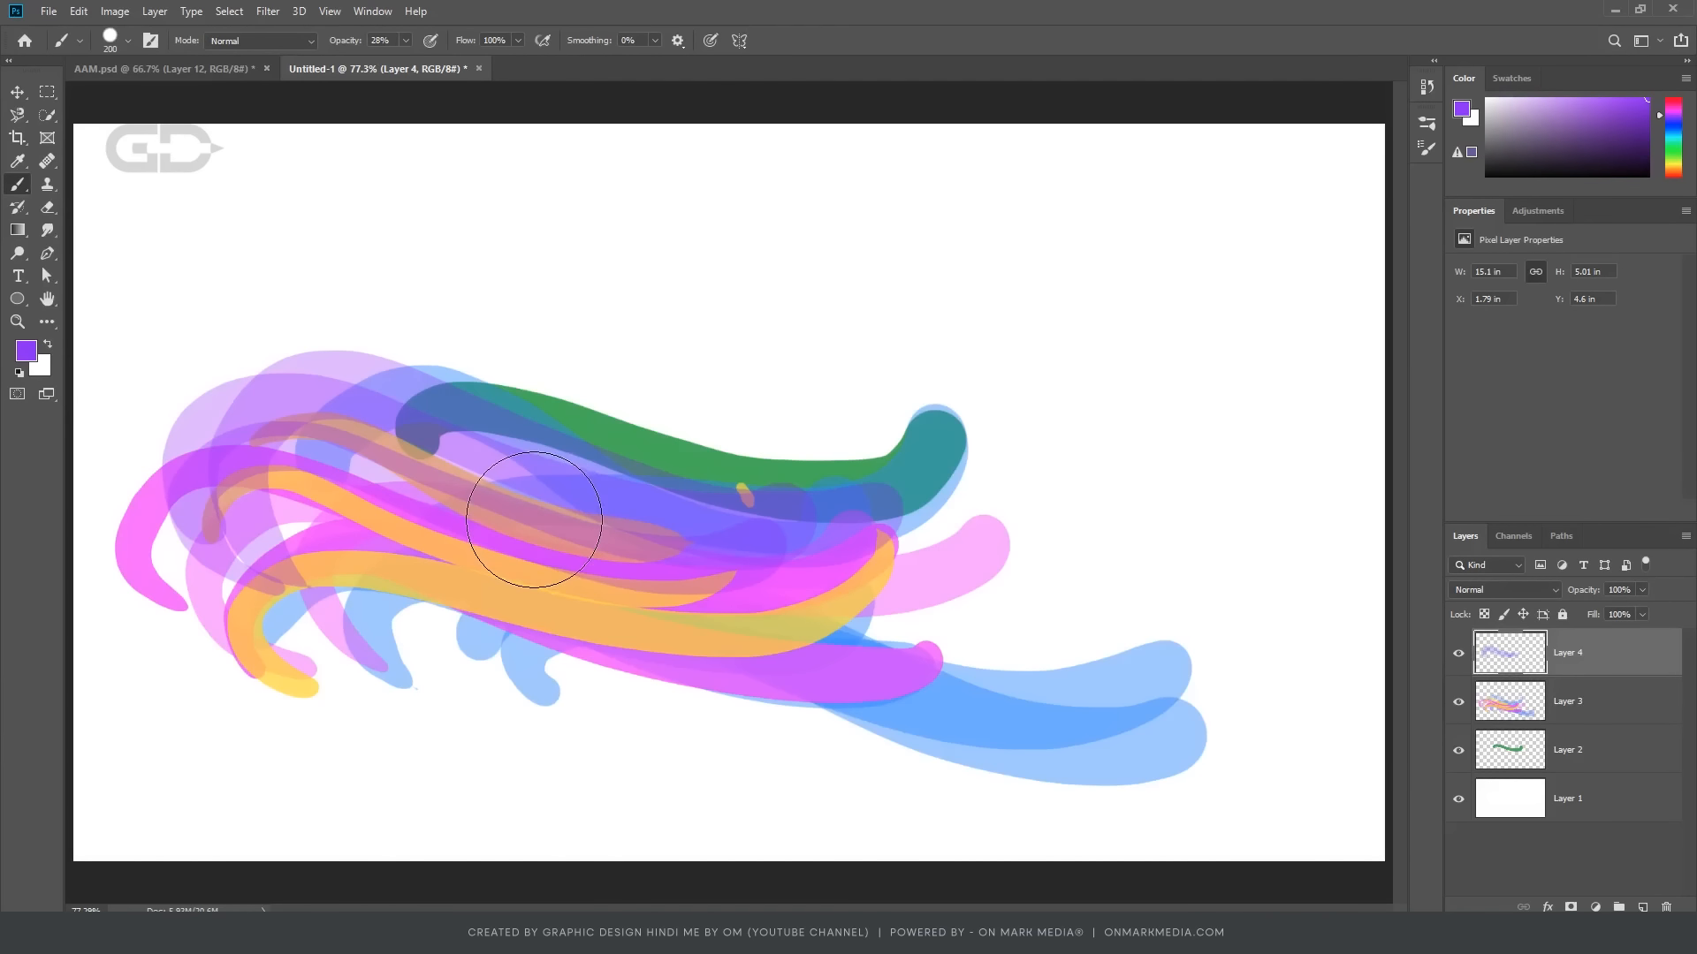
# Step: Look at the brush mode options and preview layer blending modes such as Exclusion on Layer 4, keeping Normal
pyautogui.click(312, 48)
pyautogui.click(312, 48)
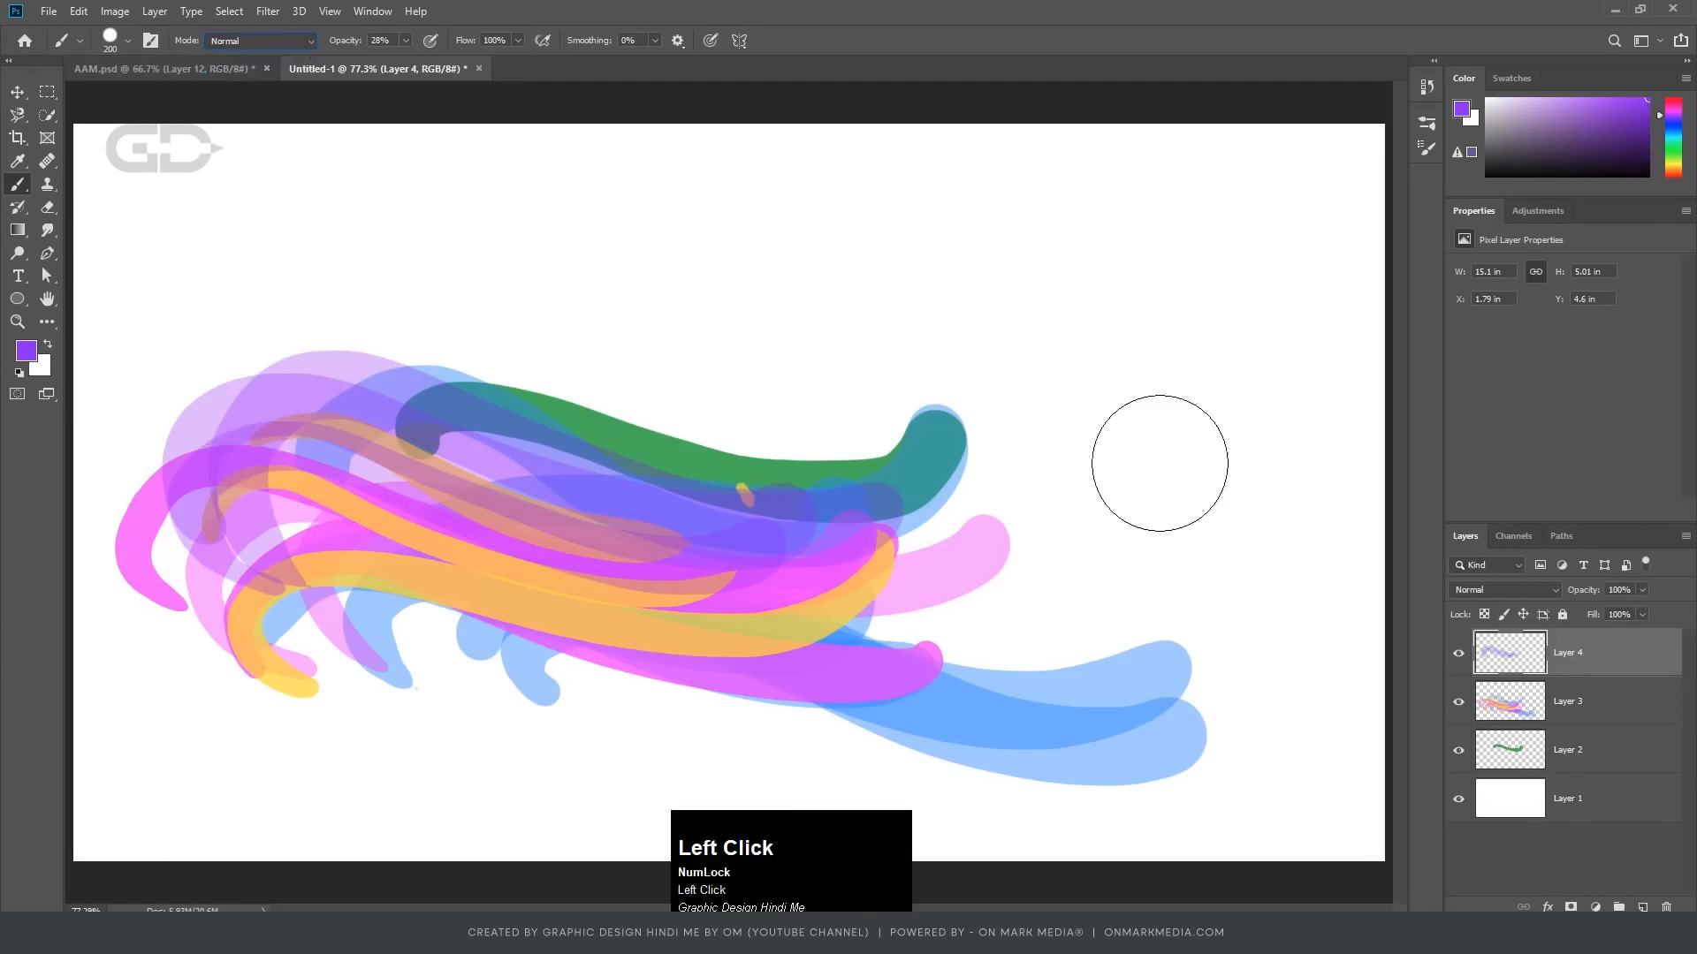
pyautogui.click(1556, 589)
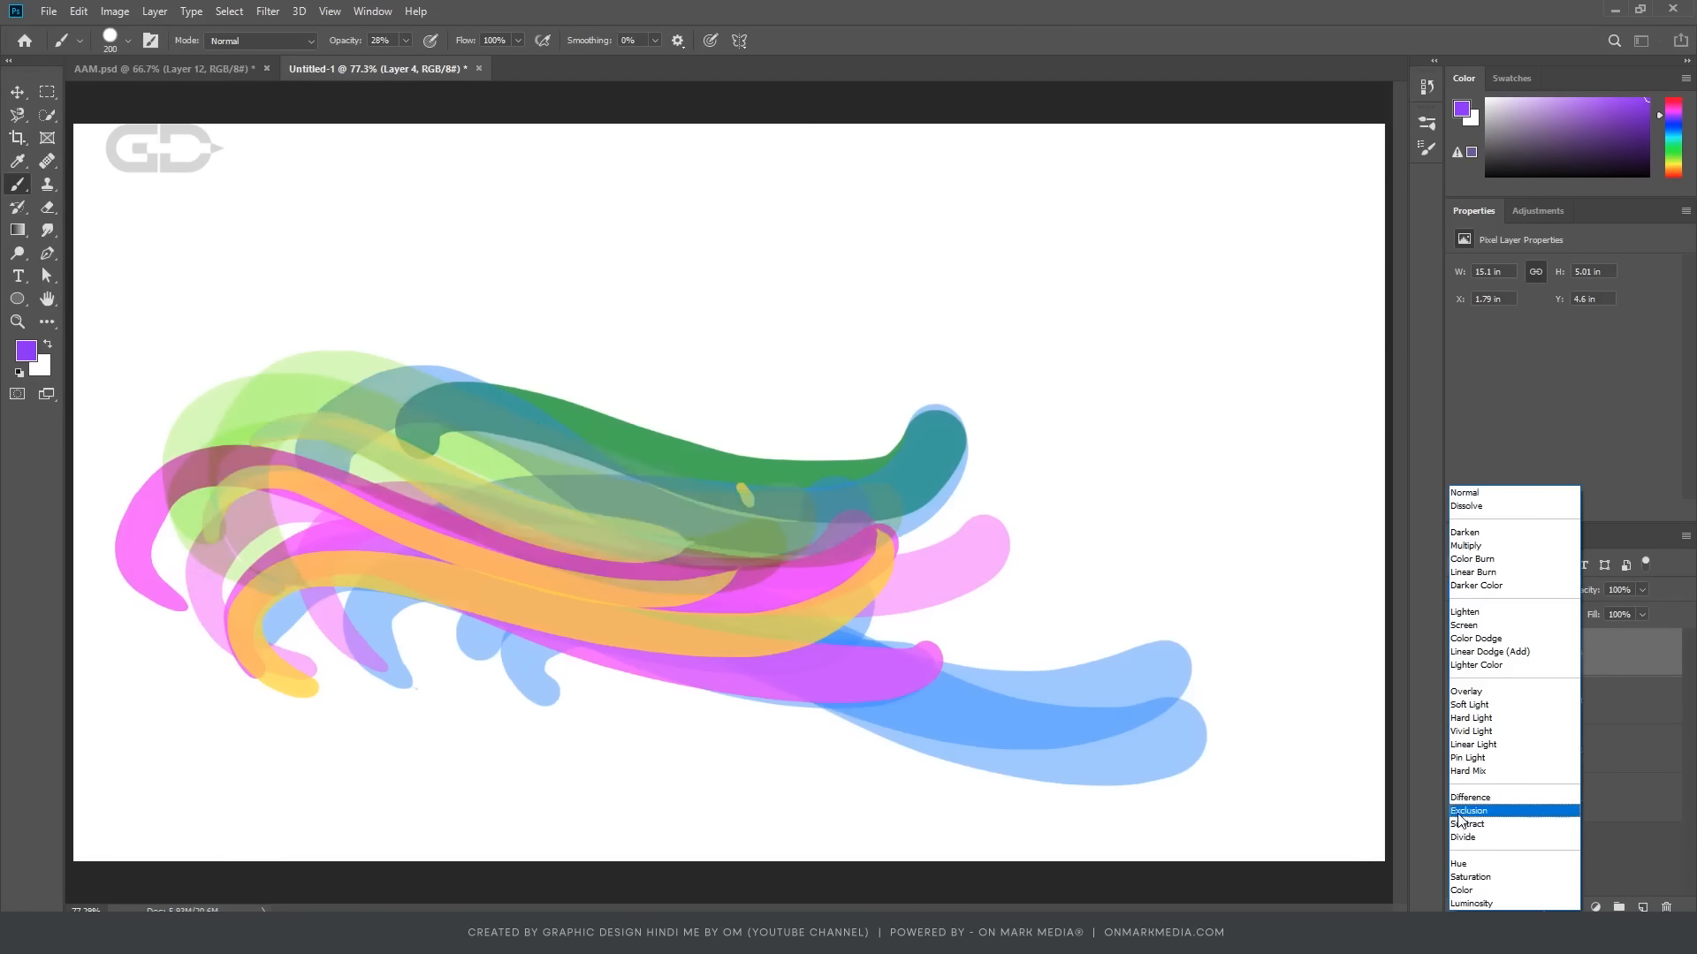
pyautogui.press('Escape')
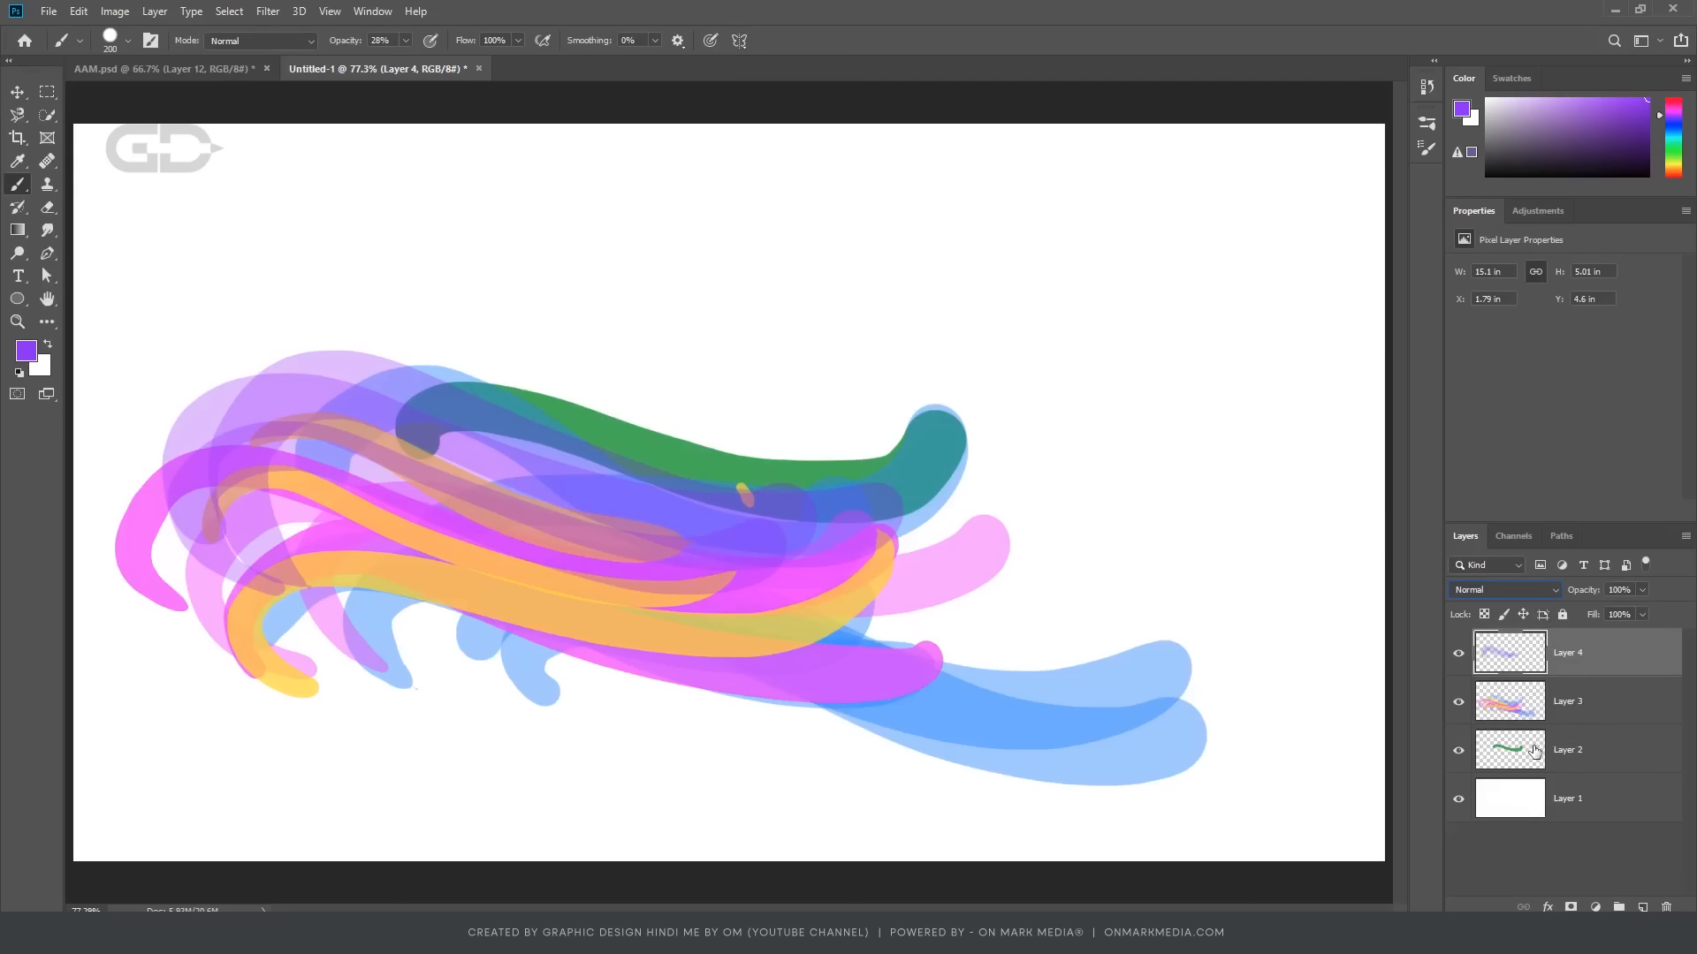
# Step: Merge Layer 4, Layer 3 and Layer 2 into a single layer
pyautogui.press('shift')
pyautogui.press('Num_Lock')
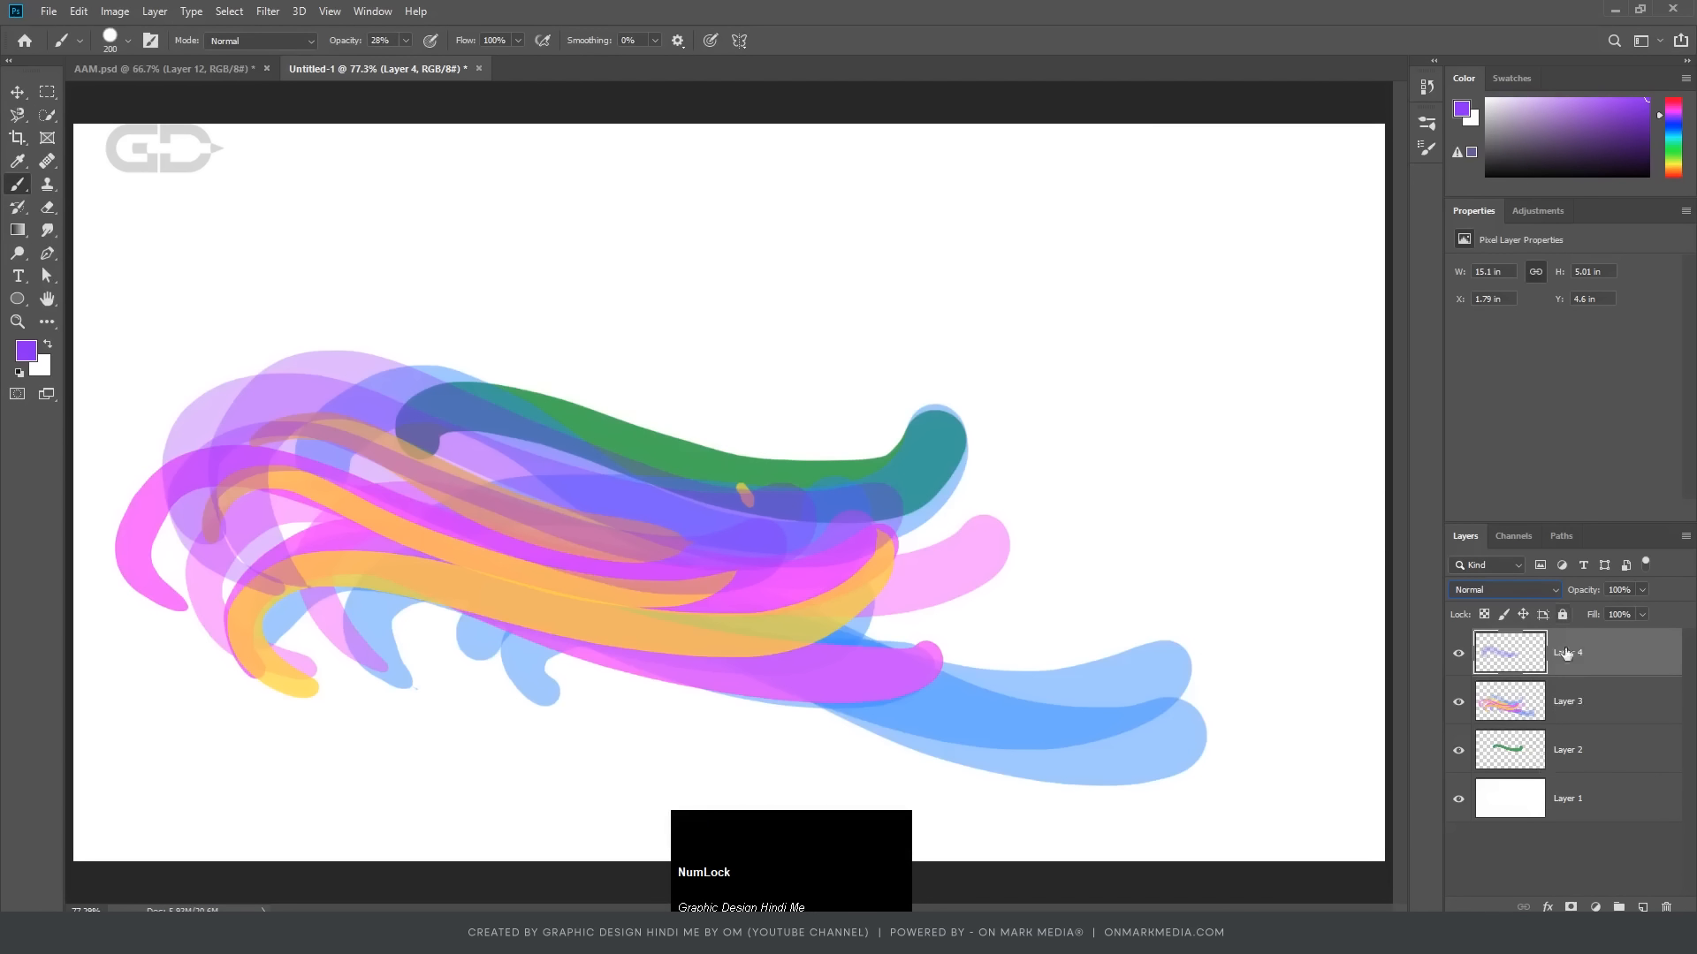
pyautogui.keyDown('shift'); pyautogui.click(1531, 752); pyautogui.keyUp('shift')
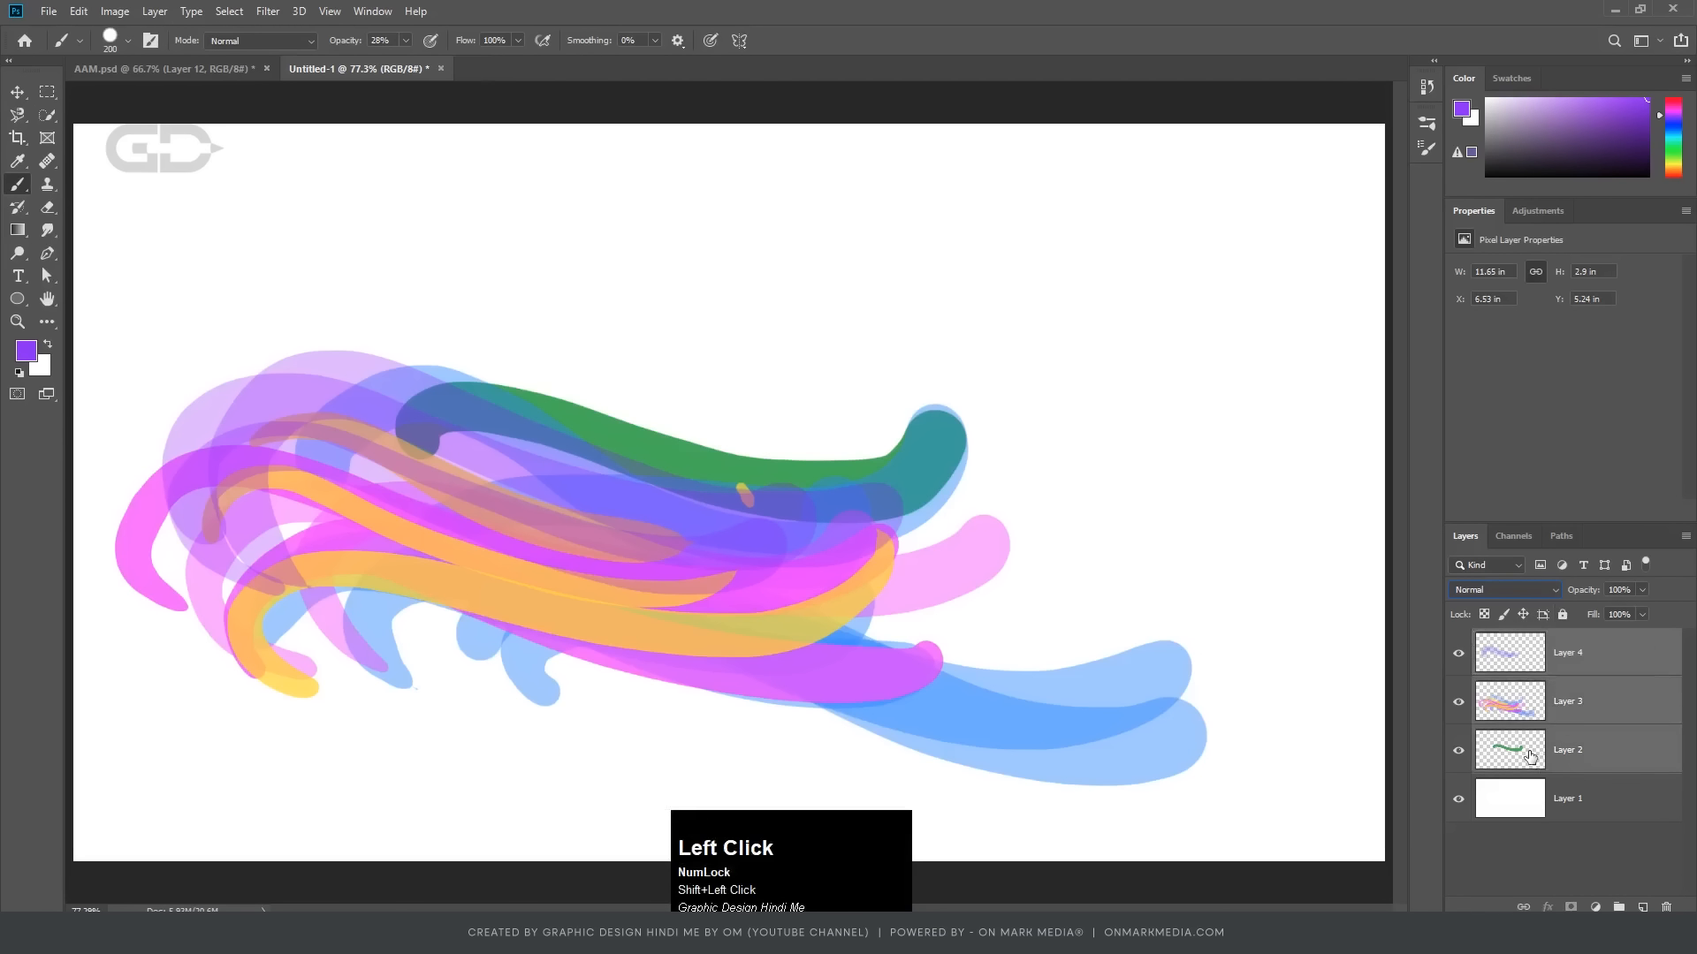
pyautogui.press('ctrl')
pyautogui.hotkey('ctrl', 'e')
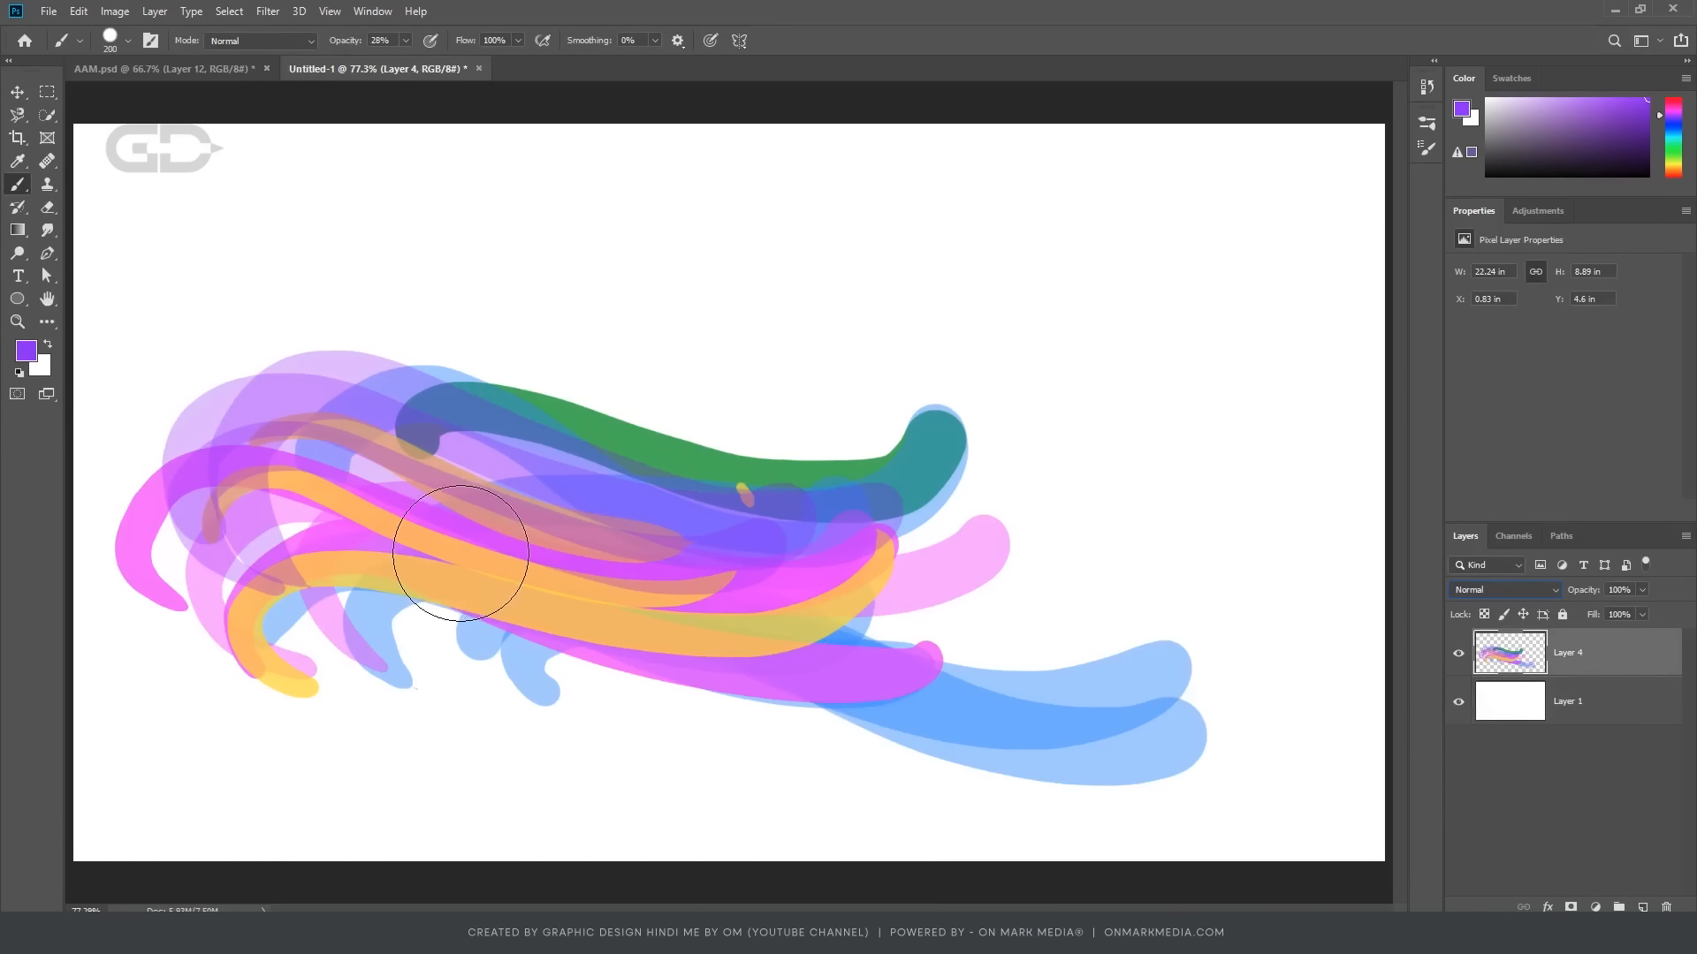
# Step: Select a square area of the overlapping strokes with the Rectangular Marquee tool
pyautogui.press('m')
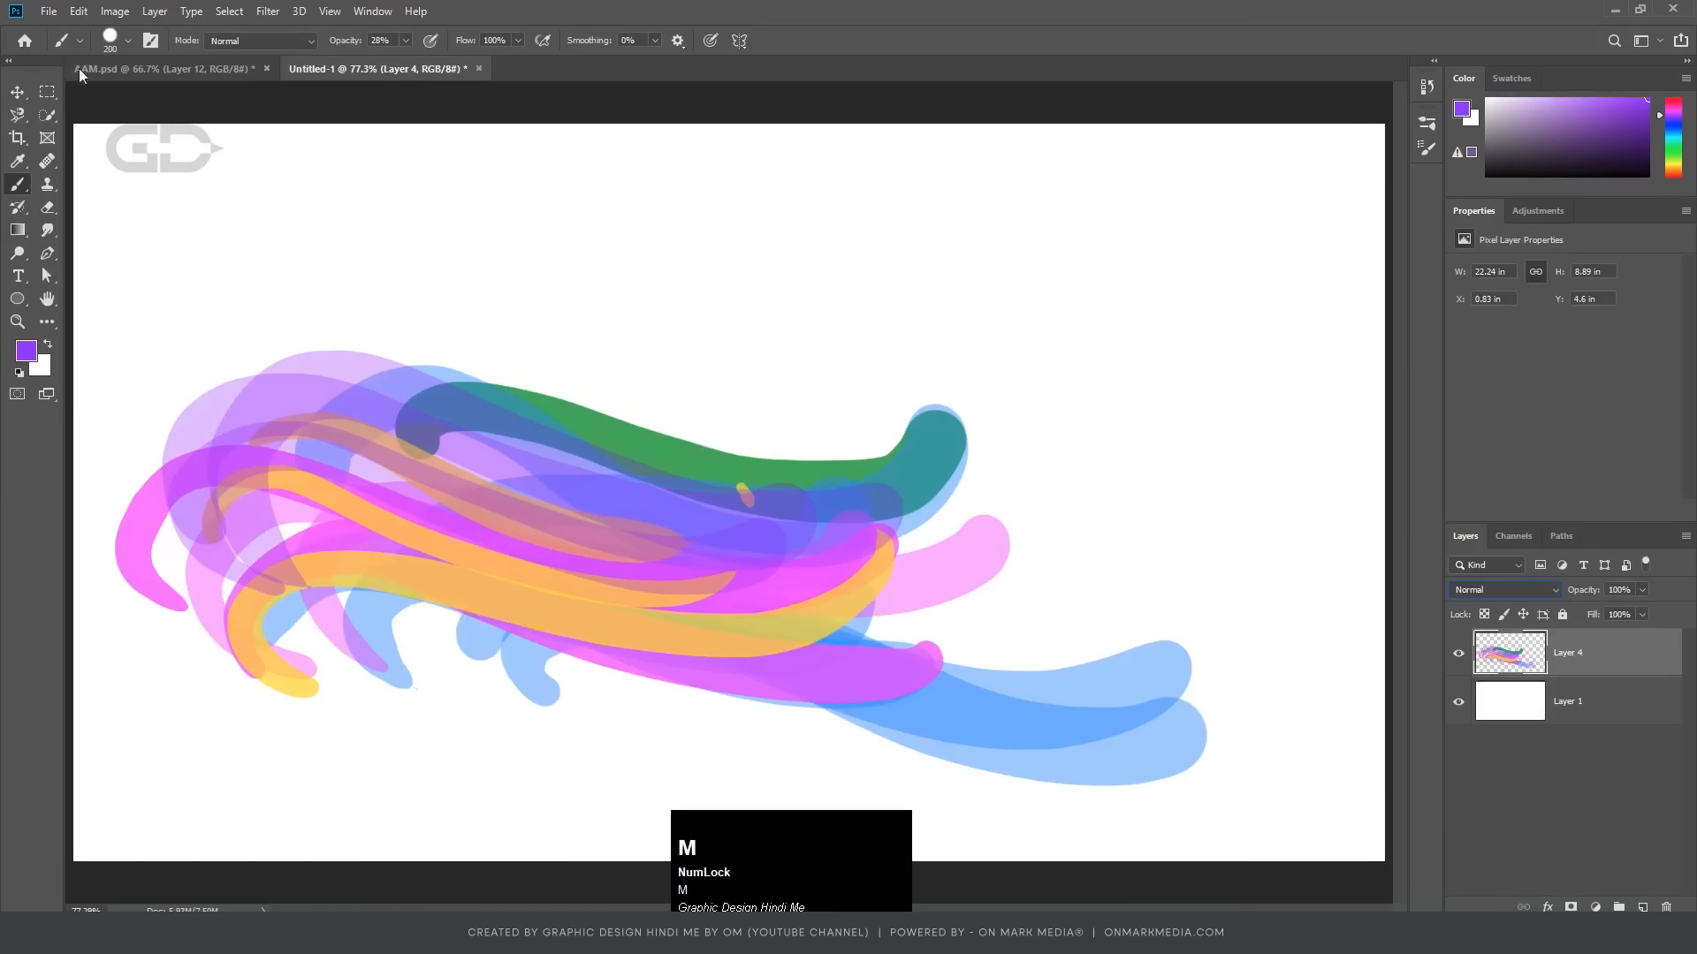
pyautogui.click(50, 90)
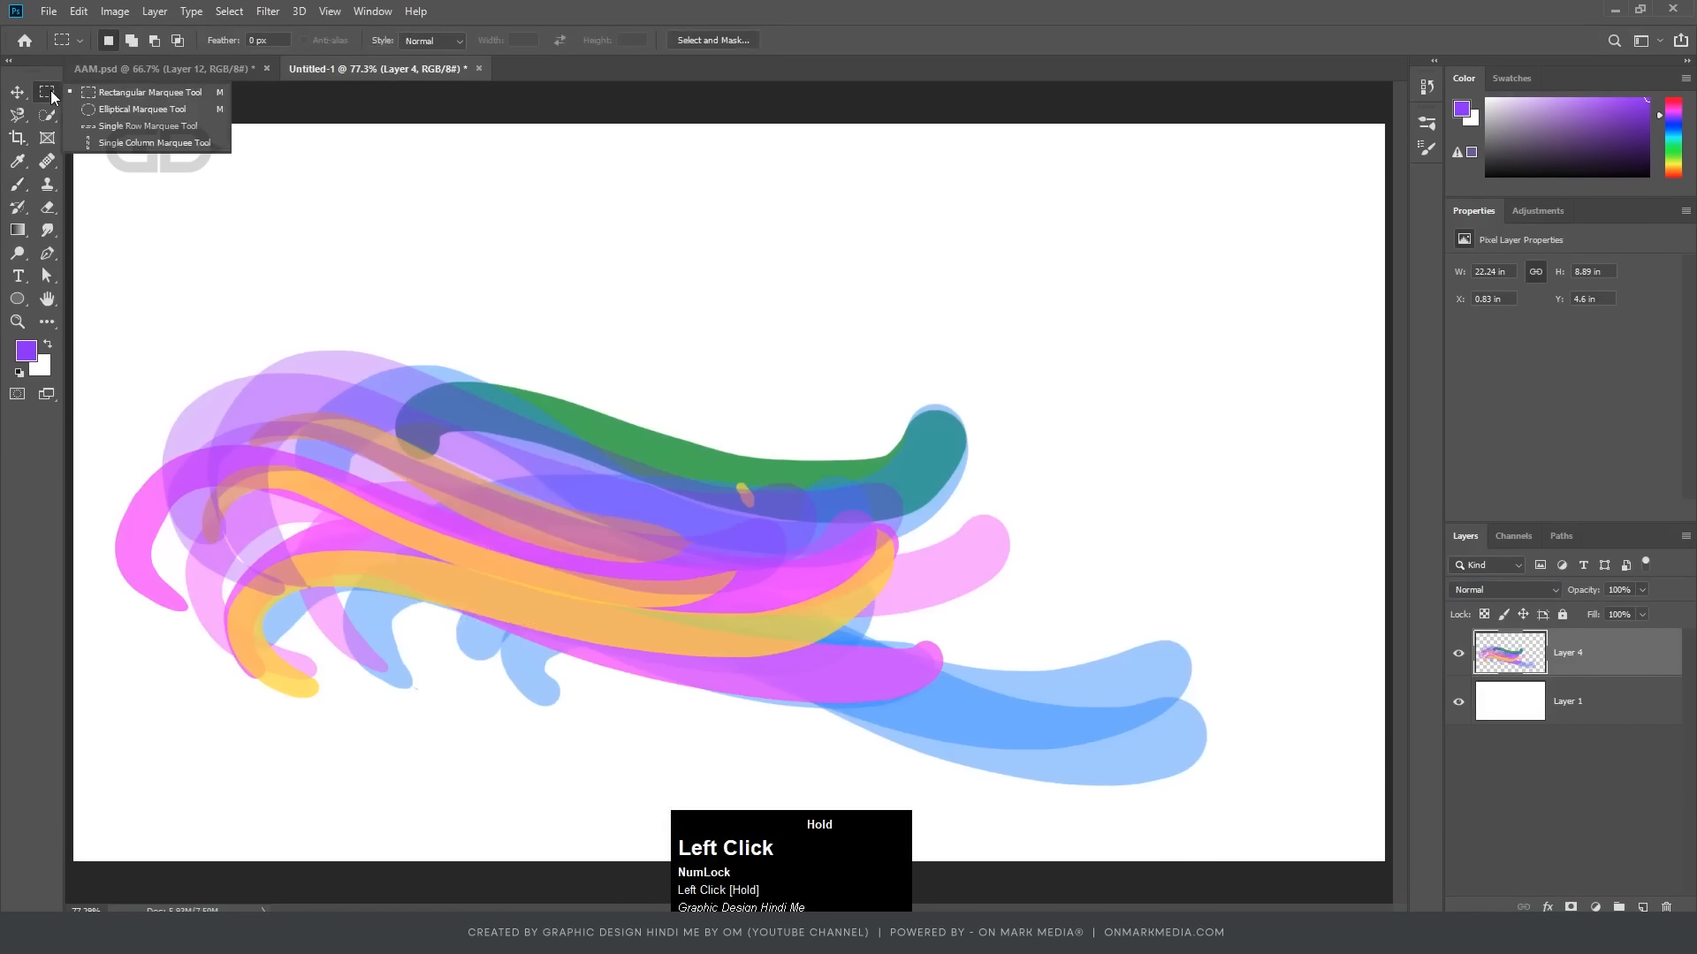
pyautogui.click(129, 92)
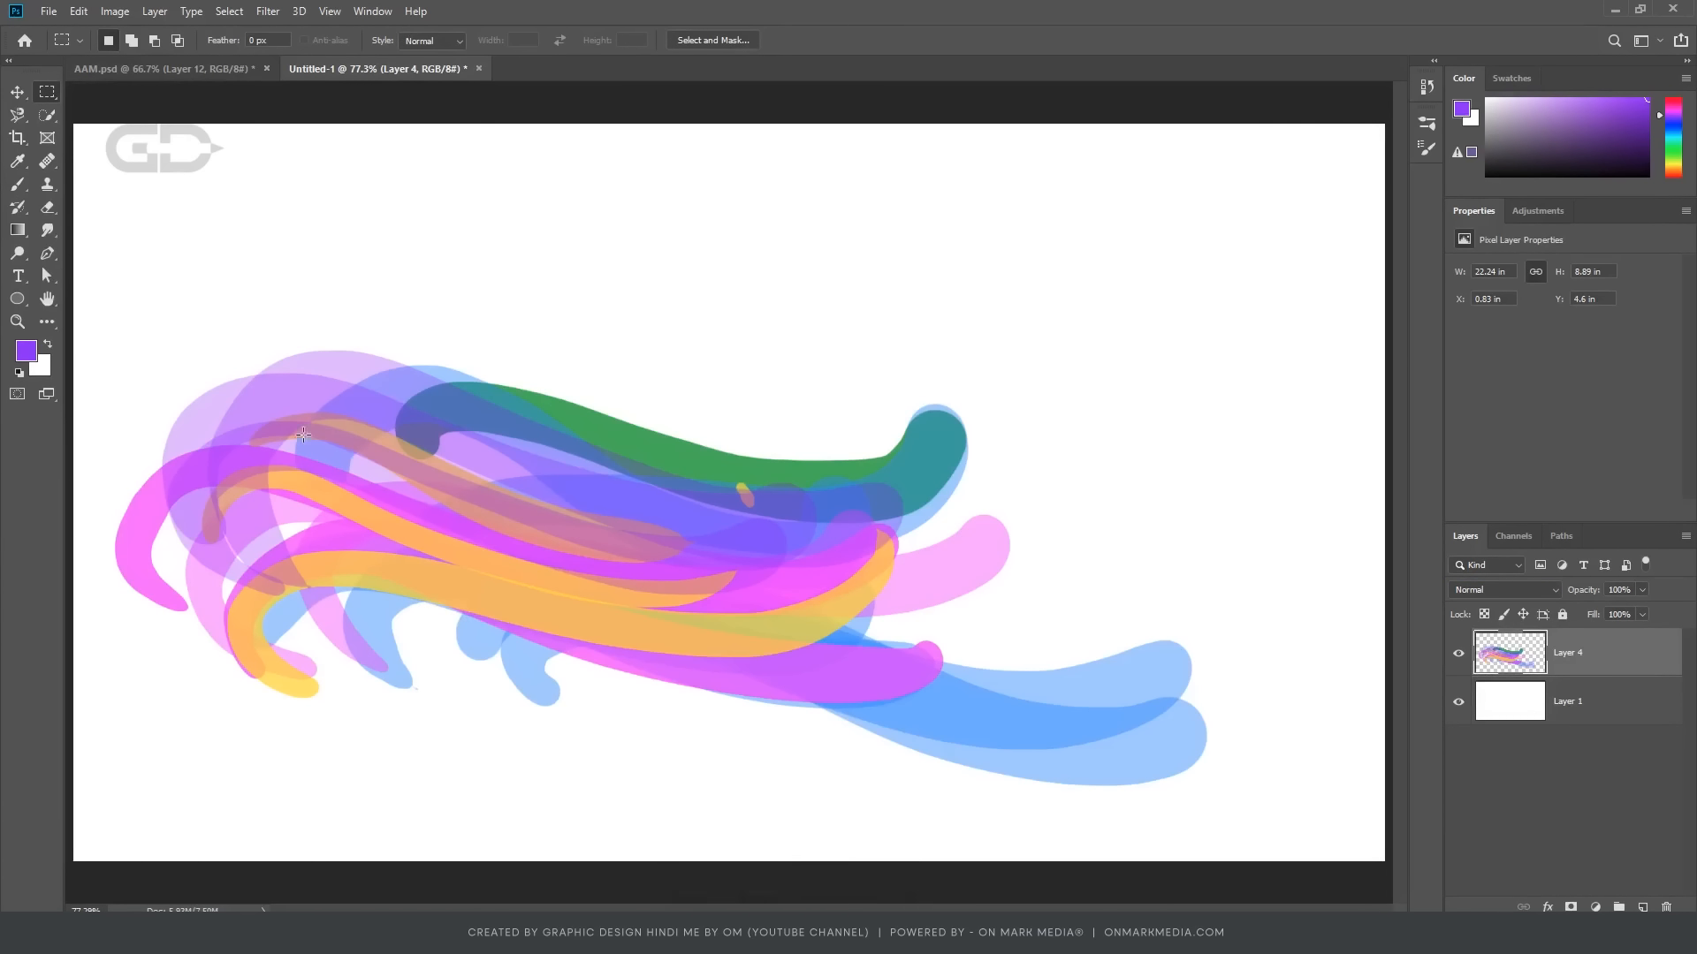
pyautogui.moveTo(345, 464); pyautogui.dragTo(586, 598)
# Step: Define the selected area as a brush preset named after the author and deselect
pyautogui.click(78, 12)
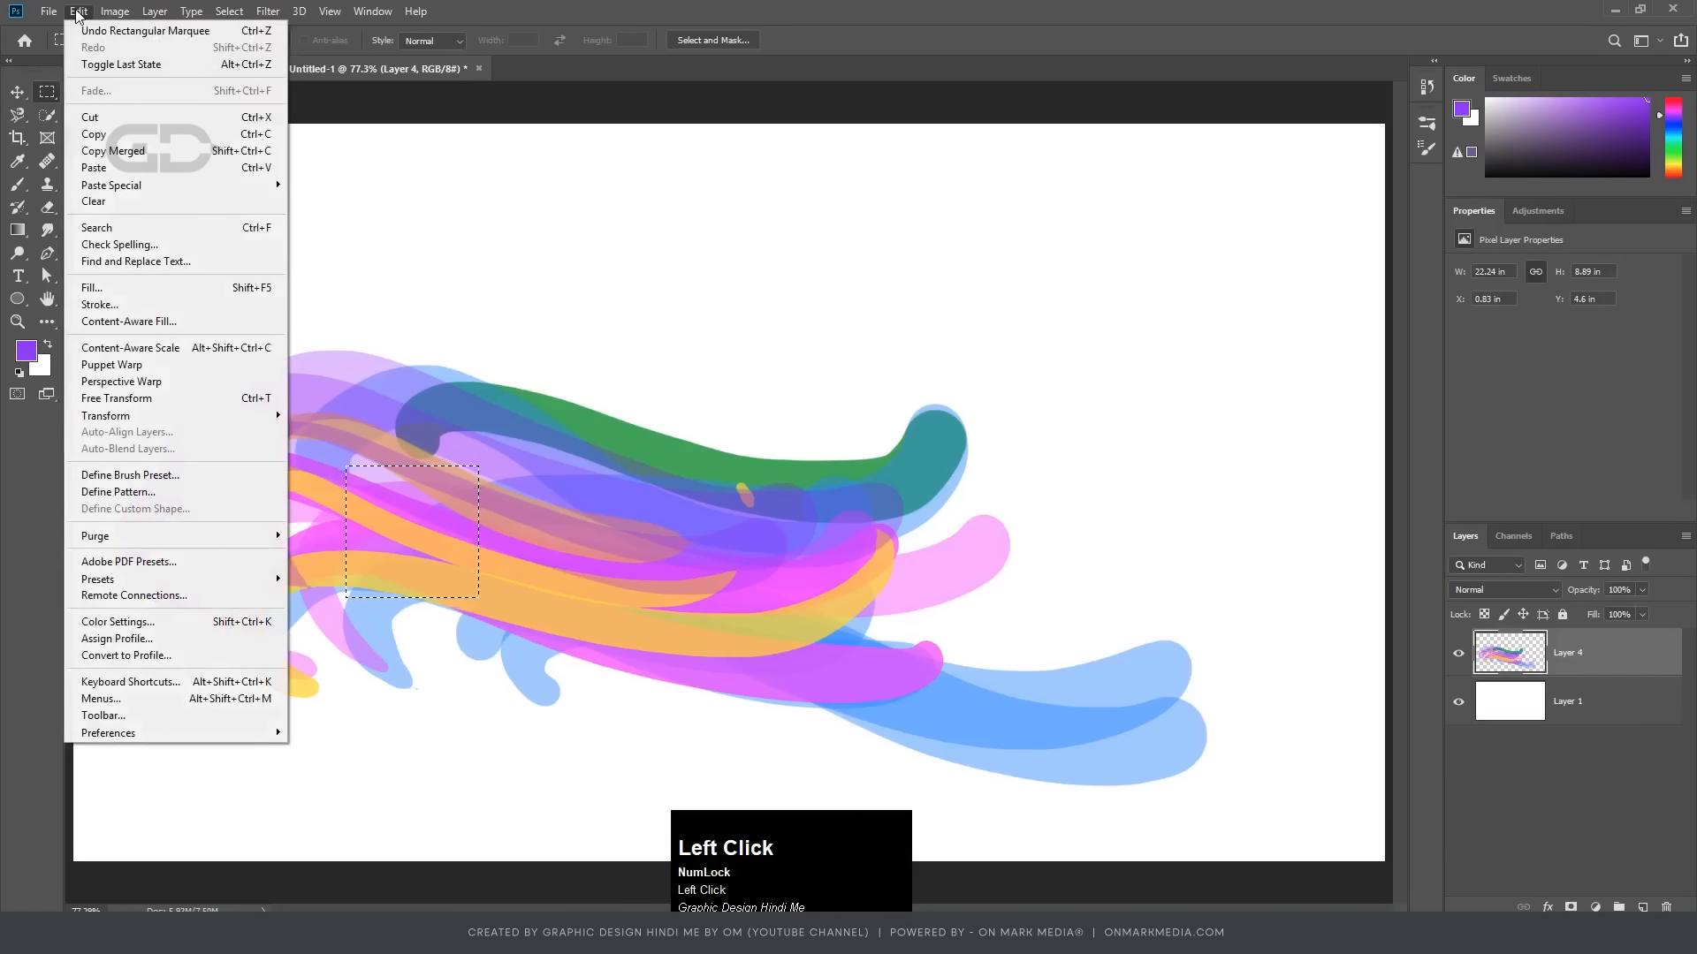
pyautogui.click(156, 483)
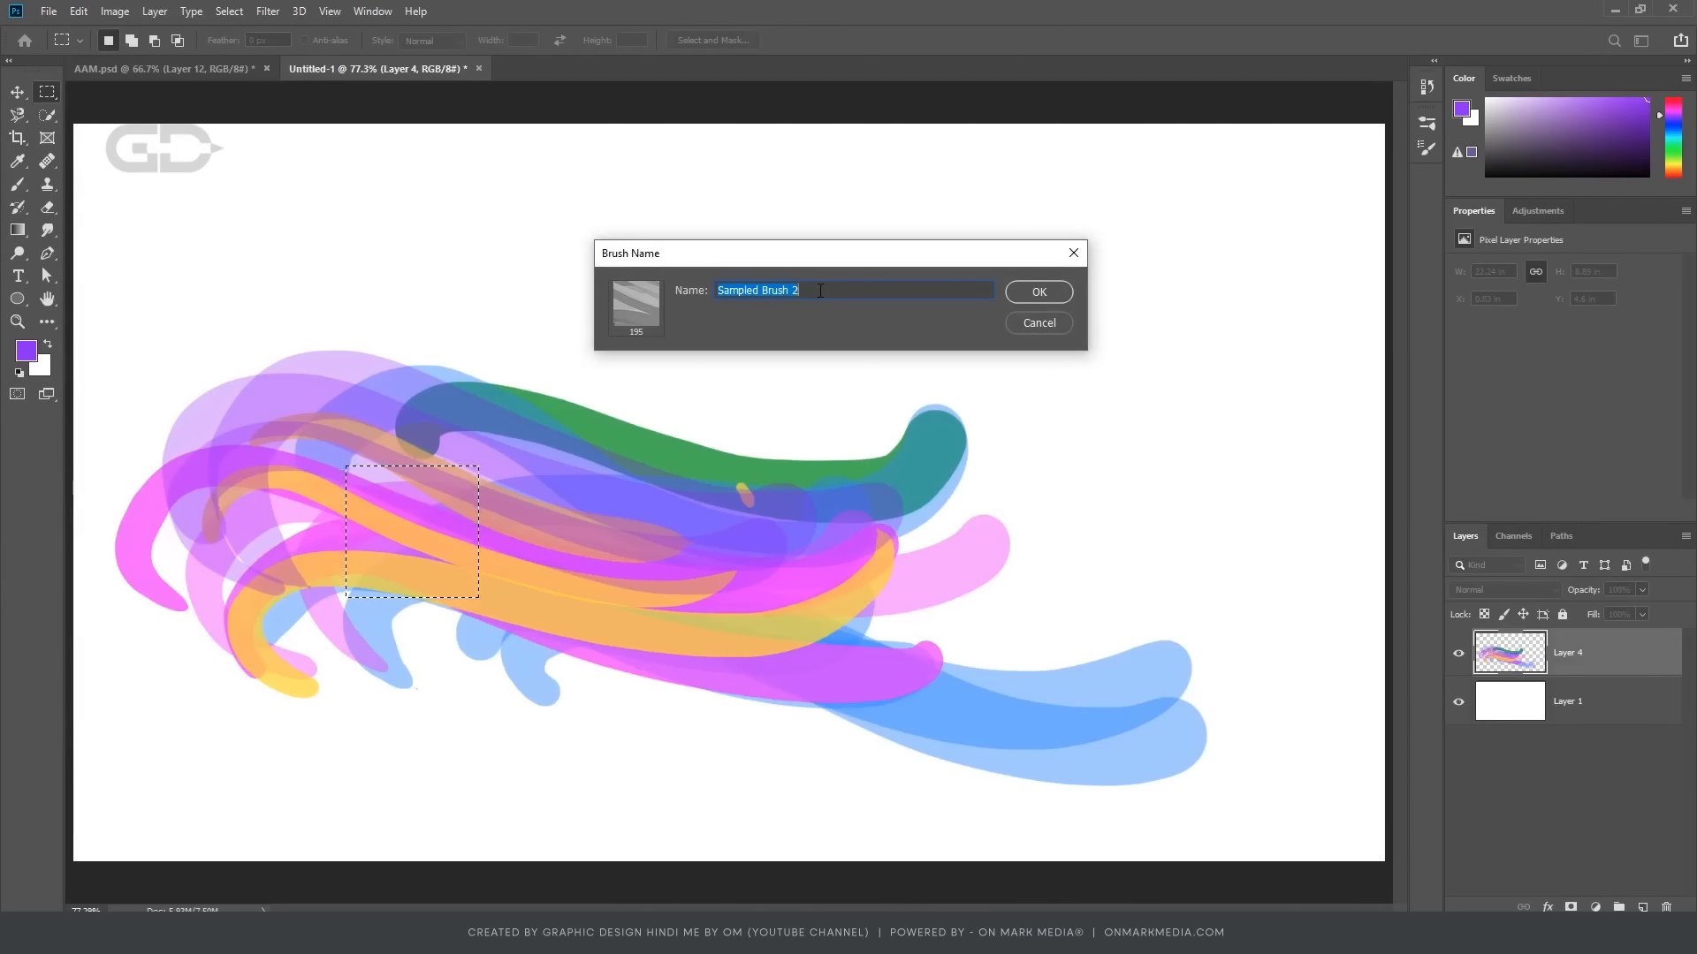
pyautogui.write('Om')
pyautogui.click(1038, 292)
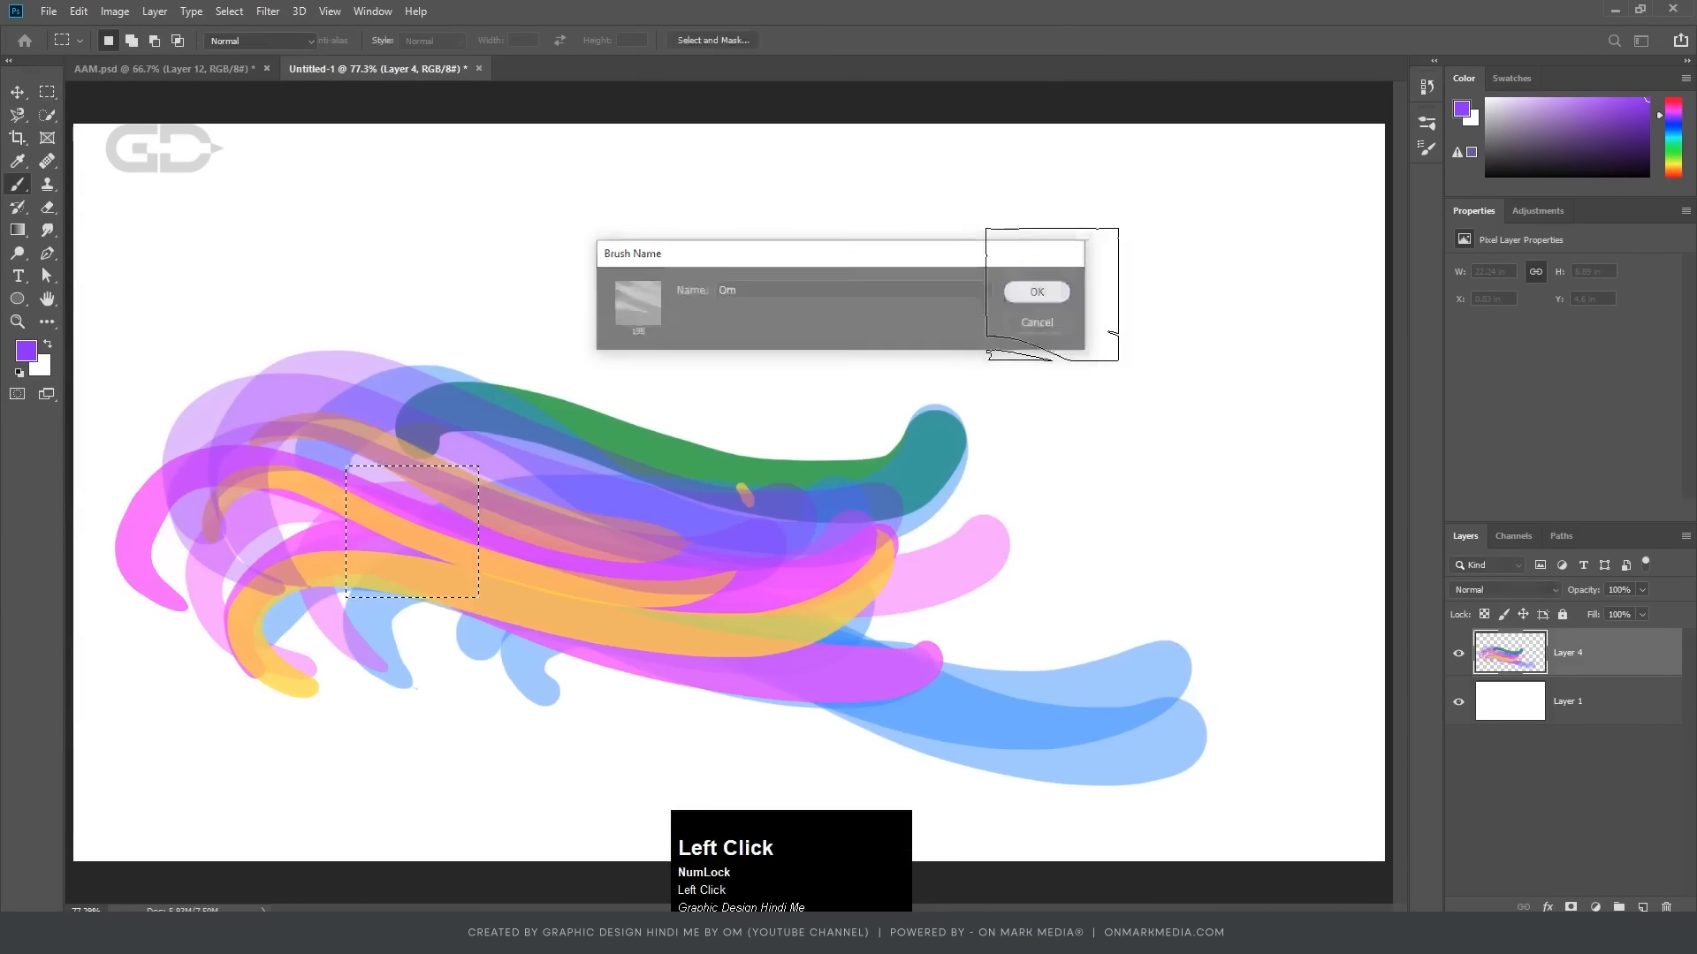
pyautogui.hotkey('ctrl', 'd')
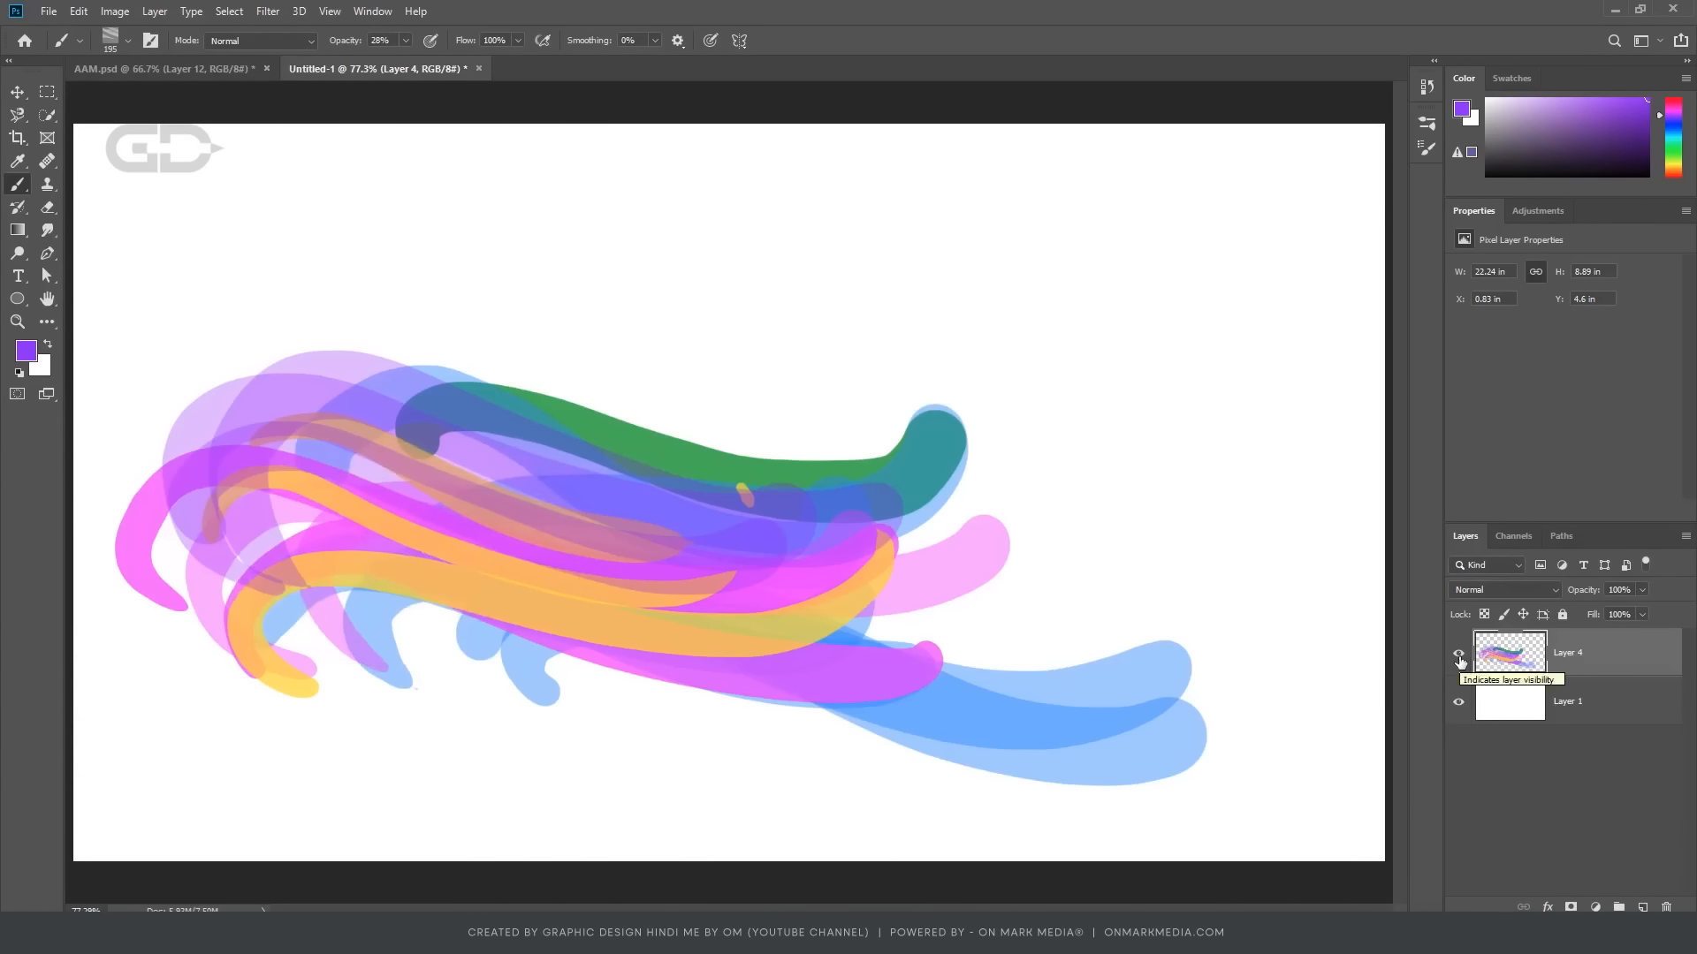
# Step: Hide the merged Layer 4 and add a new empty layer above it
pyautogui.click(1459, 654)
pyautogui.click(1641, 907)
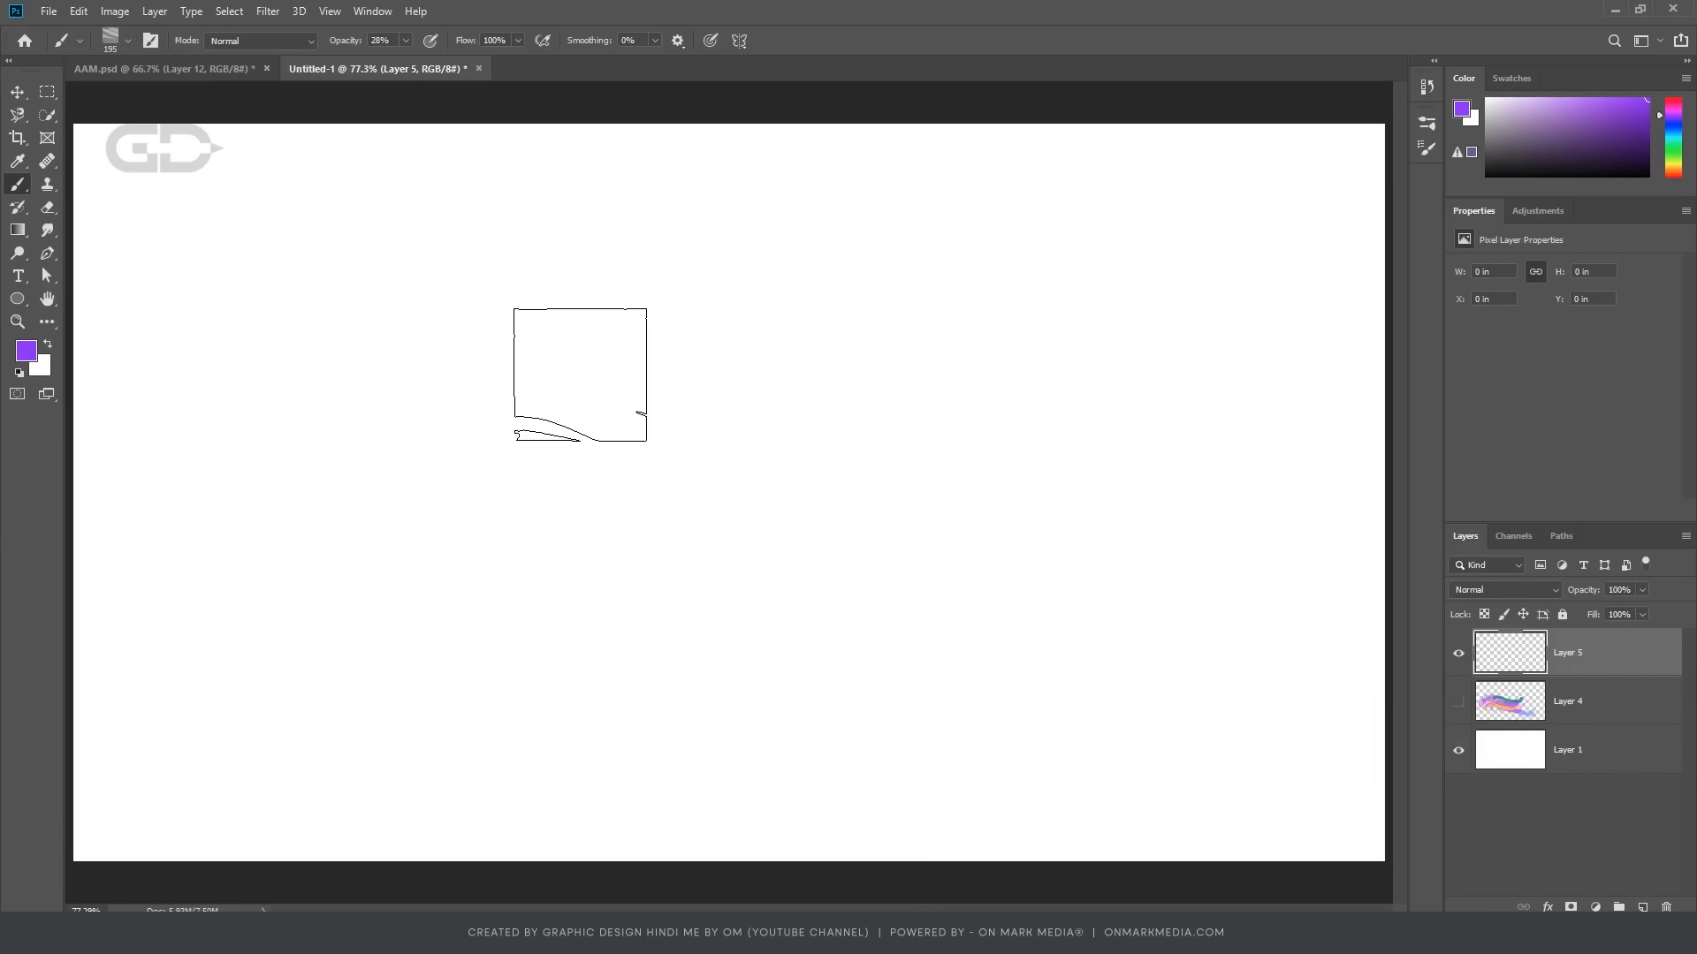
# Step: Test the custom square brush on Layer 5 with a wide curved purple stroke and a series of single stamps
pyautogui.click(479, 393)
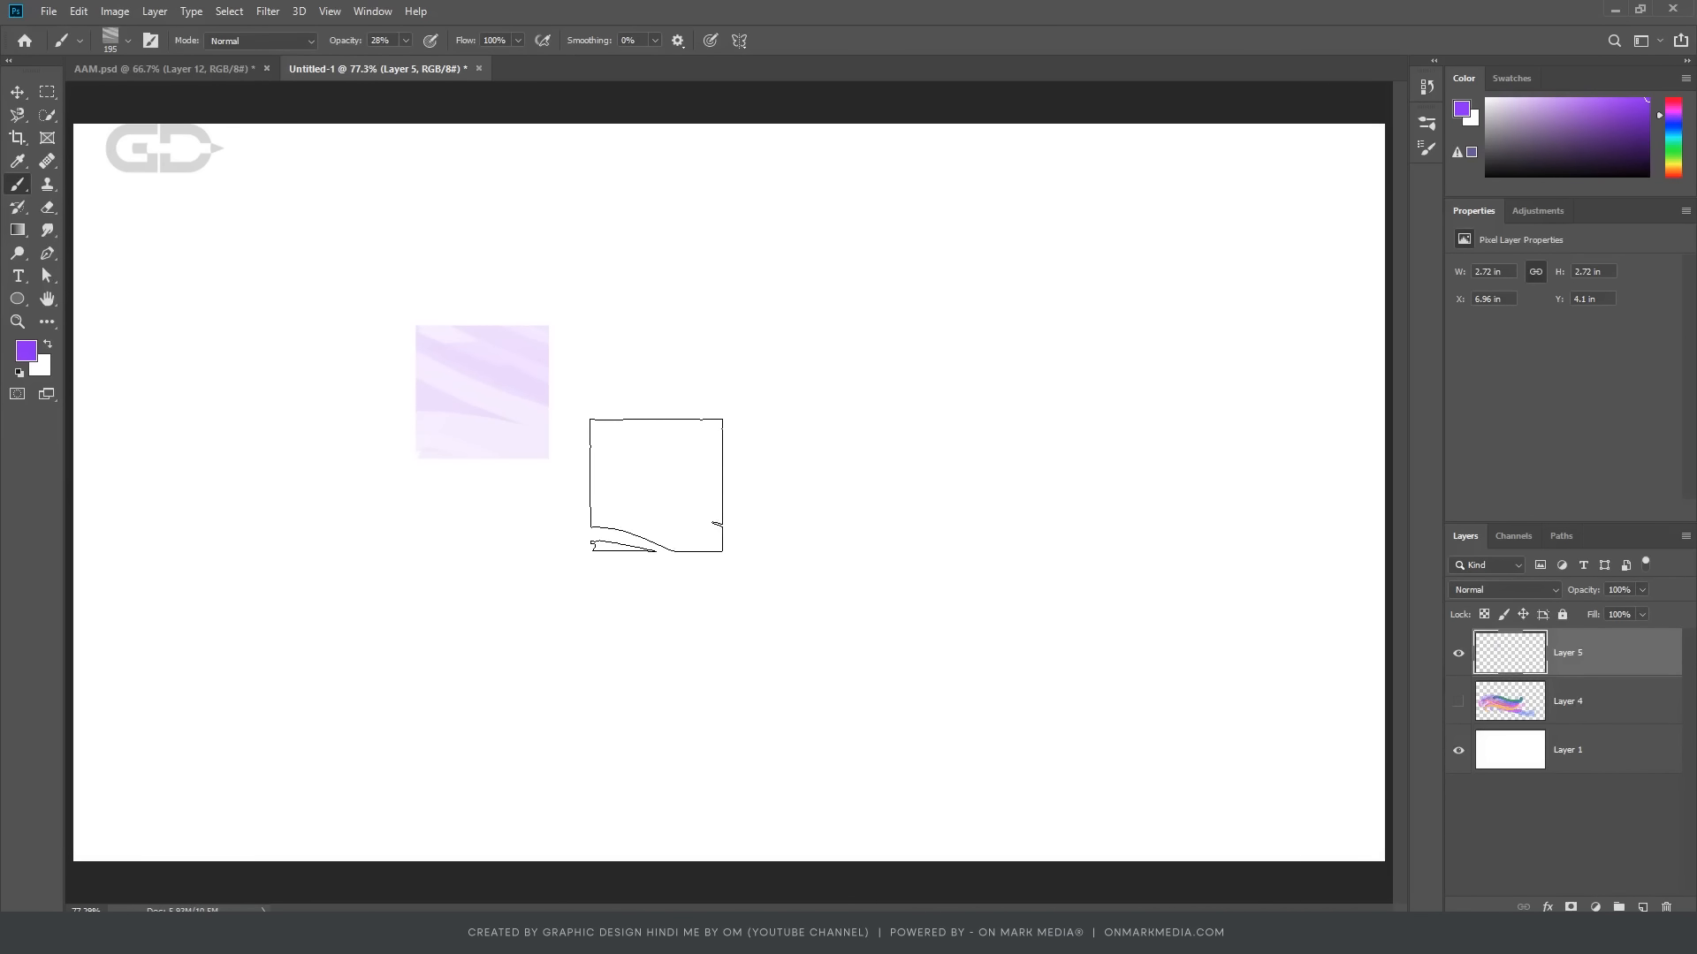
pyautogui.hotkey('ctrl', 'z')
pyautogui.moveTo(475, 447)
pyautogui.mouseDown()
pyautogui.moveTo(467, 341)
pyautogui.moveTo(772, 439)
pyautogui.moveTo(863, 380)
pyautogui.mouseUp()
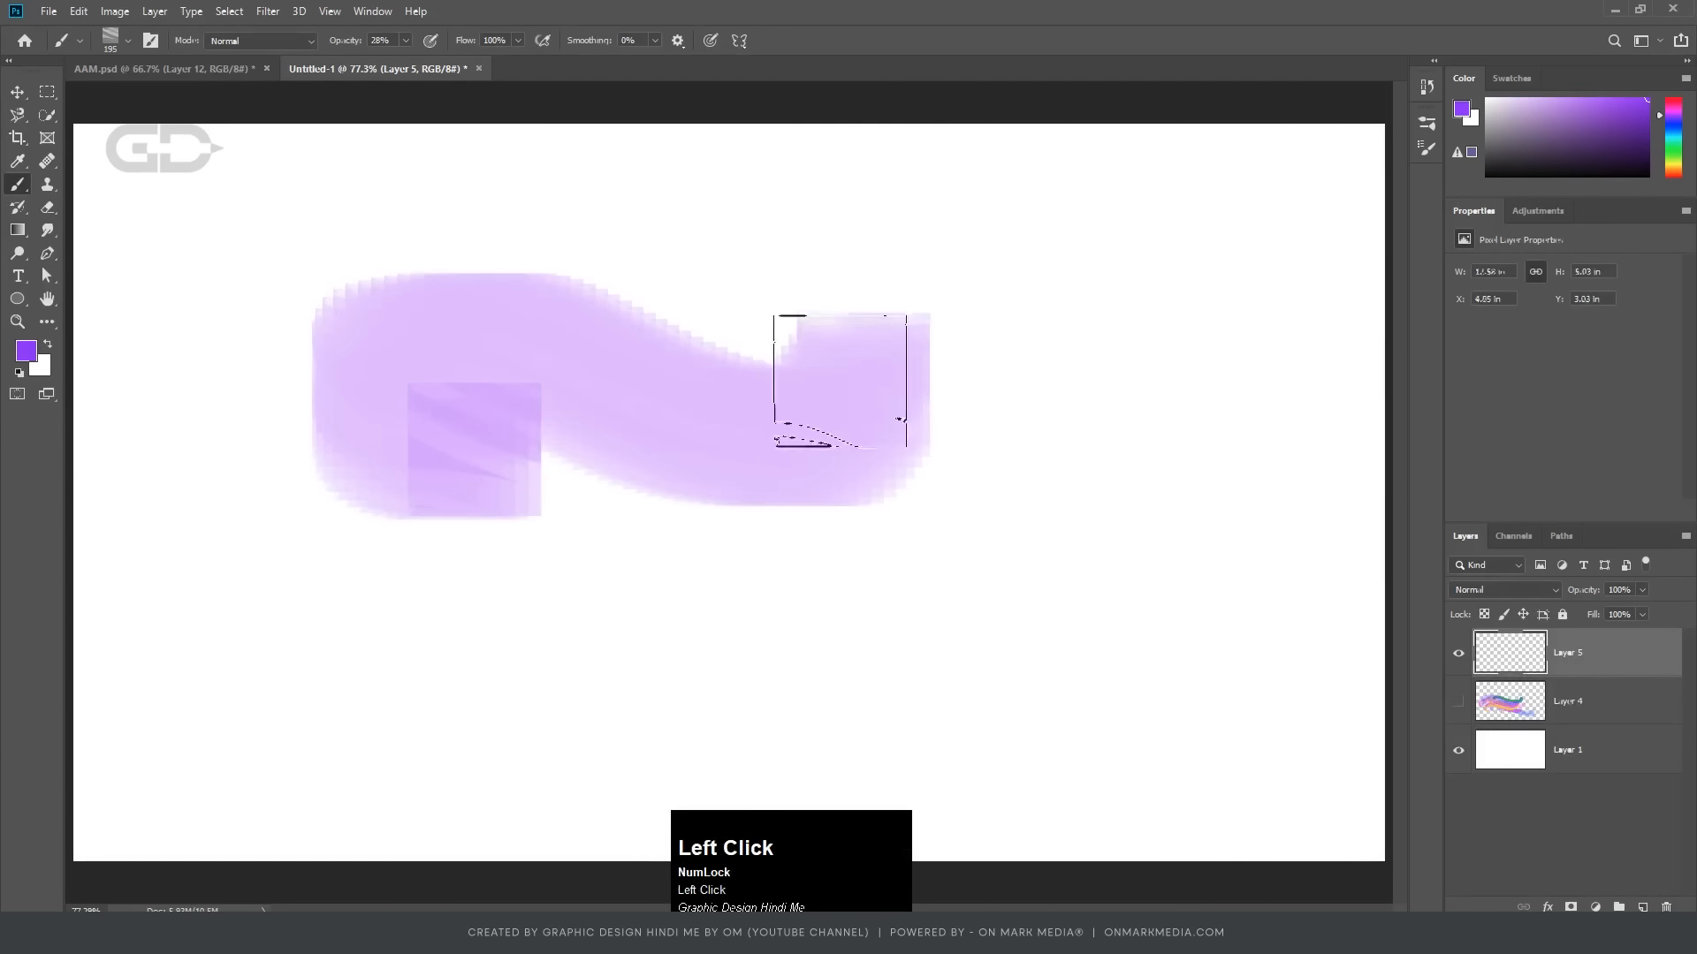
pyautogui.click(497, 586)
pyautogui.click(342, 630)
pyautogui.click(208, 603)
pyautogui.click(213, 489)
pyautogui.click(252, 419)
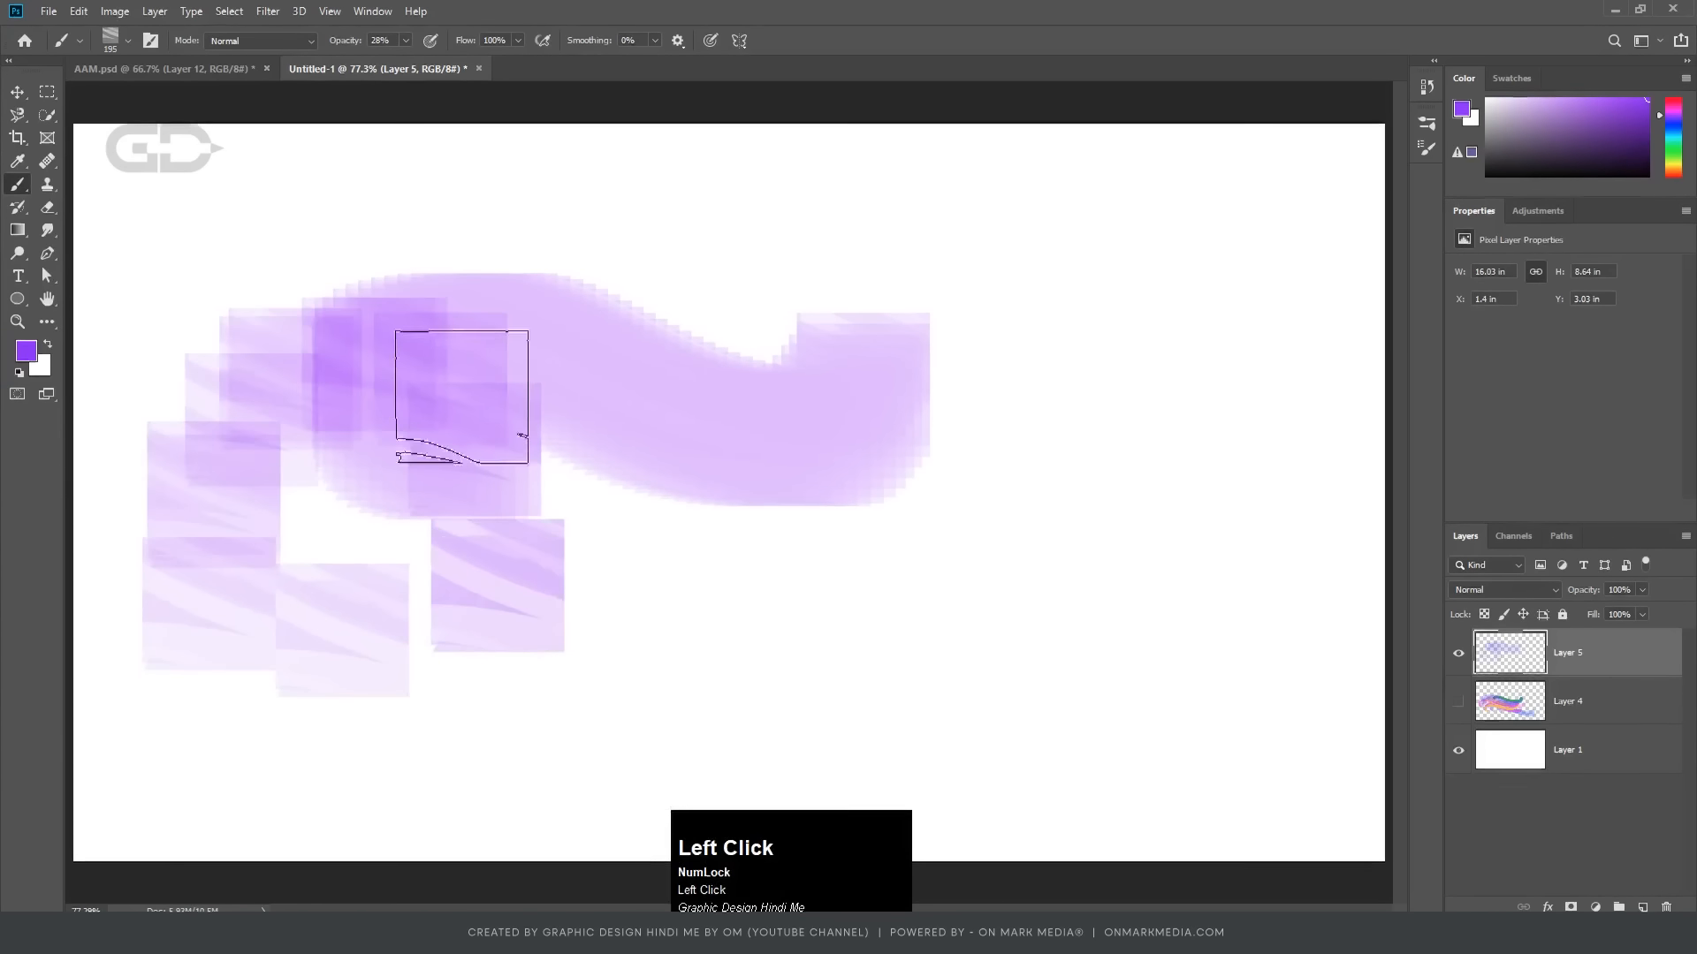
# Step: Undo all the custom brush test marks on Layer 5
pyautogui.hotkey('ctrl', 'z')
pyautogui.hotkey('ctrl', 'z')
pyautogui.hotkey('ctrl', 'z')
pyautogui.hotkey('ctrl', 'z')
pyautogui.hotkey('ctrl', 'z')
pyautogui.hotkey('ctrl', 'z')
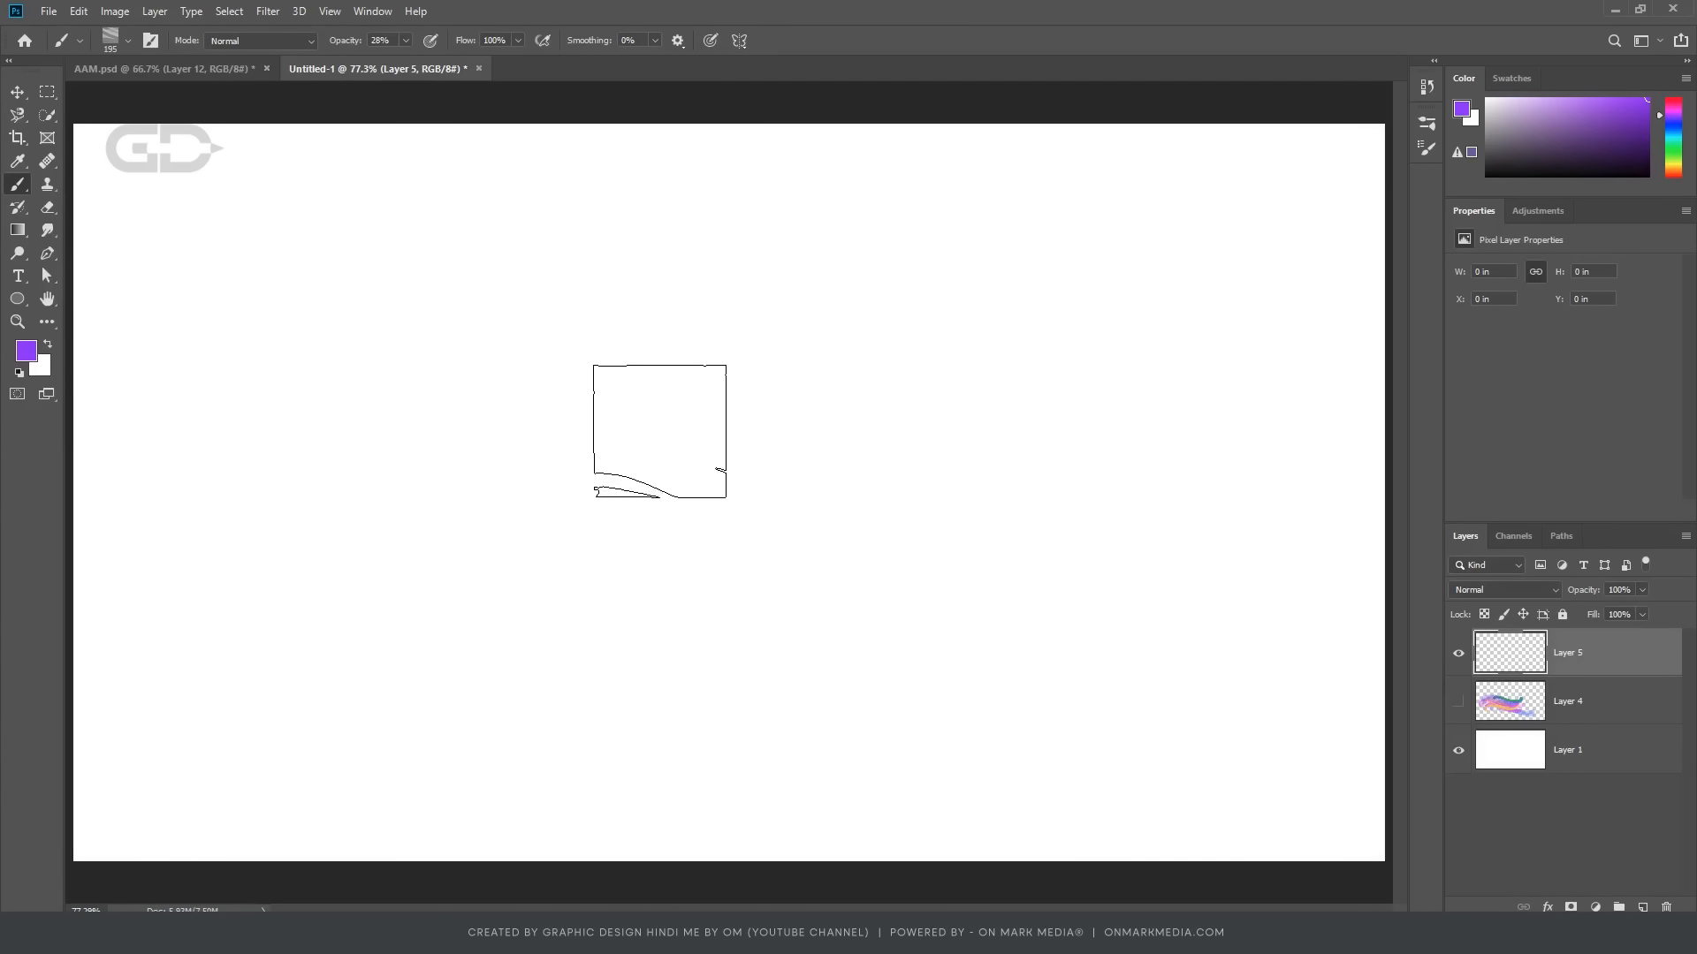
# Step: Enable Shape Dynamics for the custom brush with Size Jitter at 64%, try one stroke and undo it
pyautogui.press('F5')
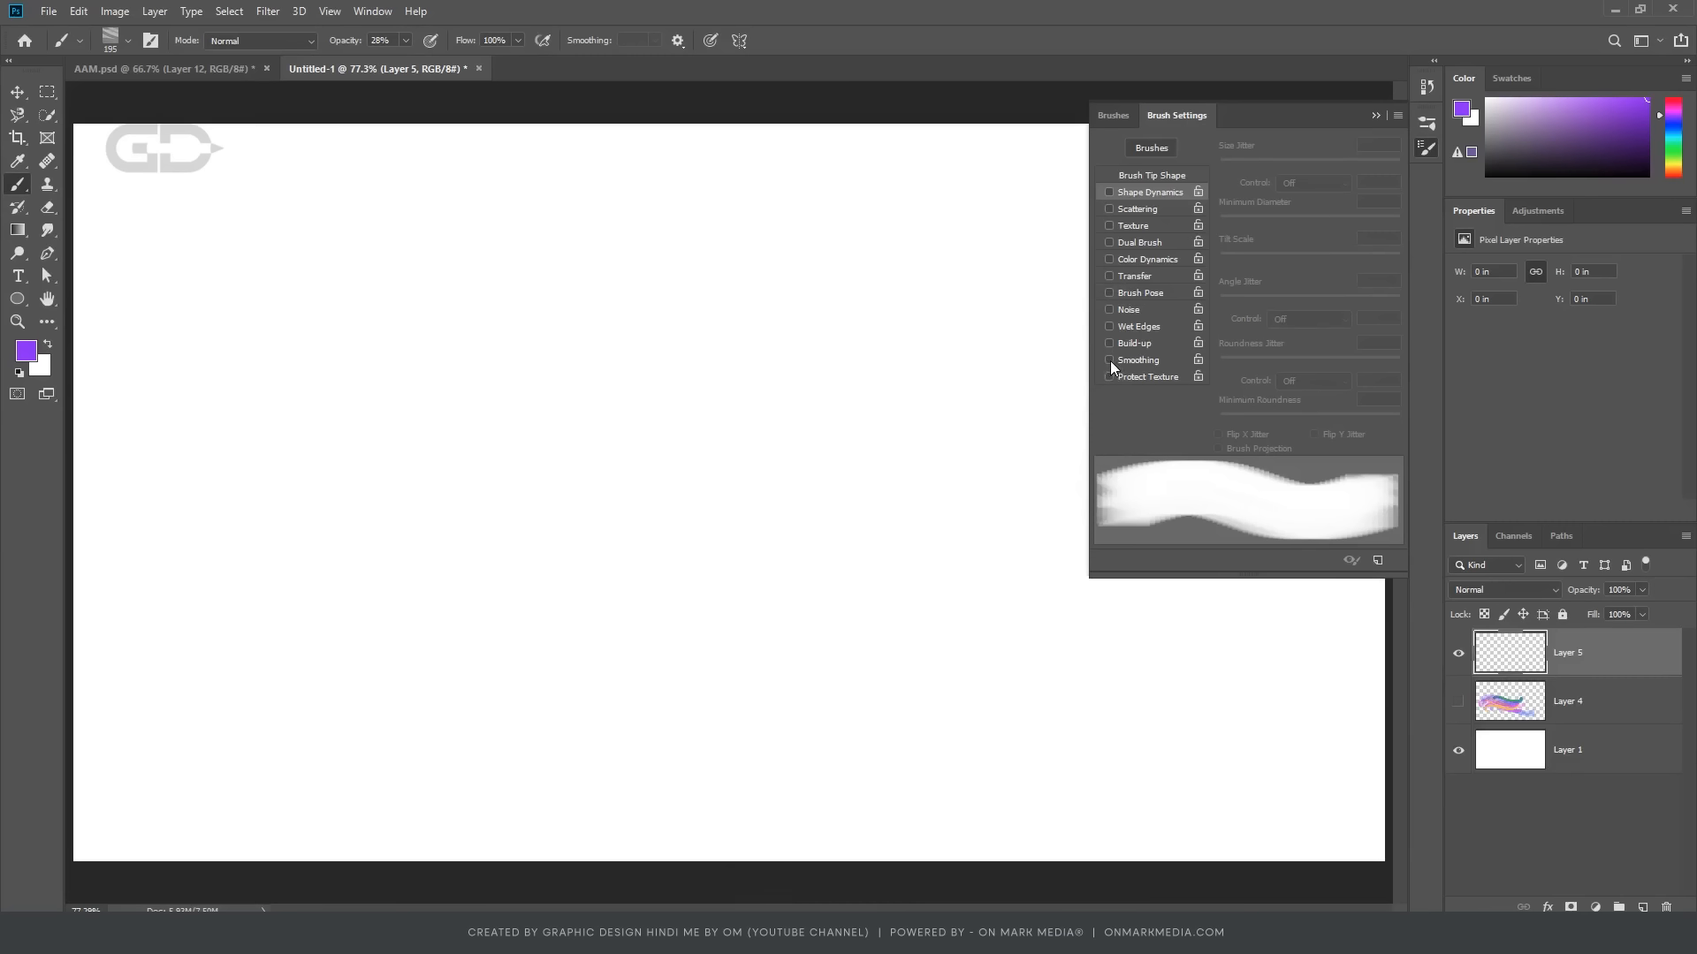
pyautogui.click(1110, 192)
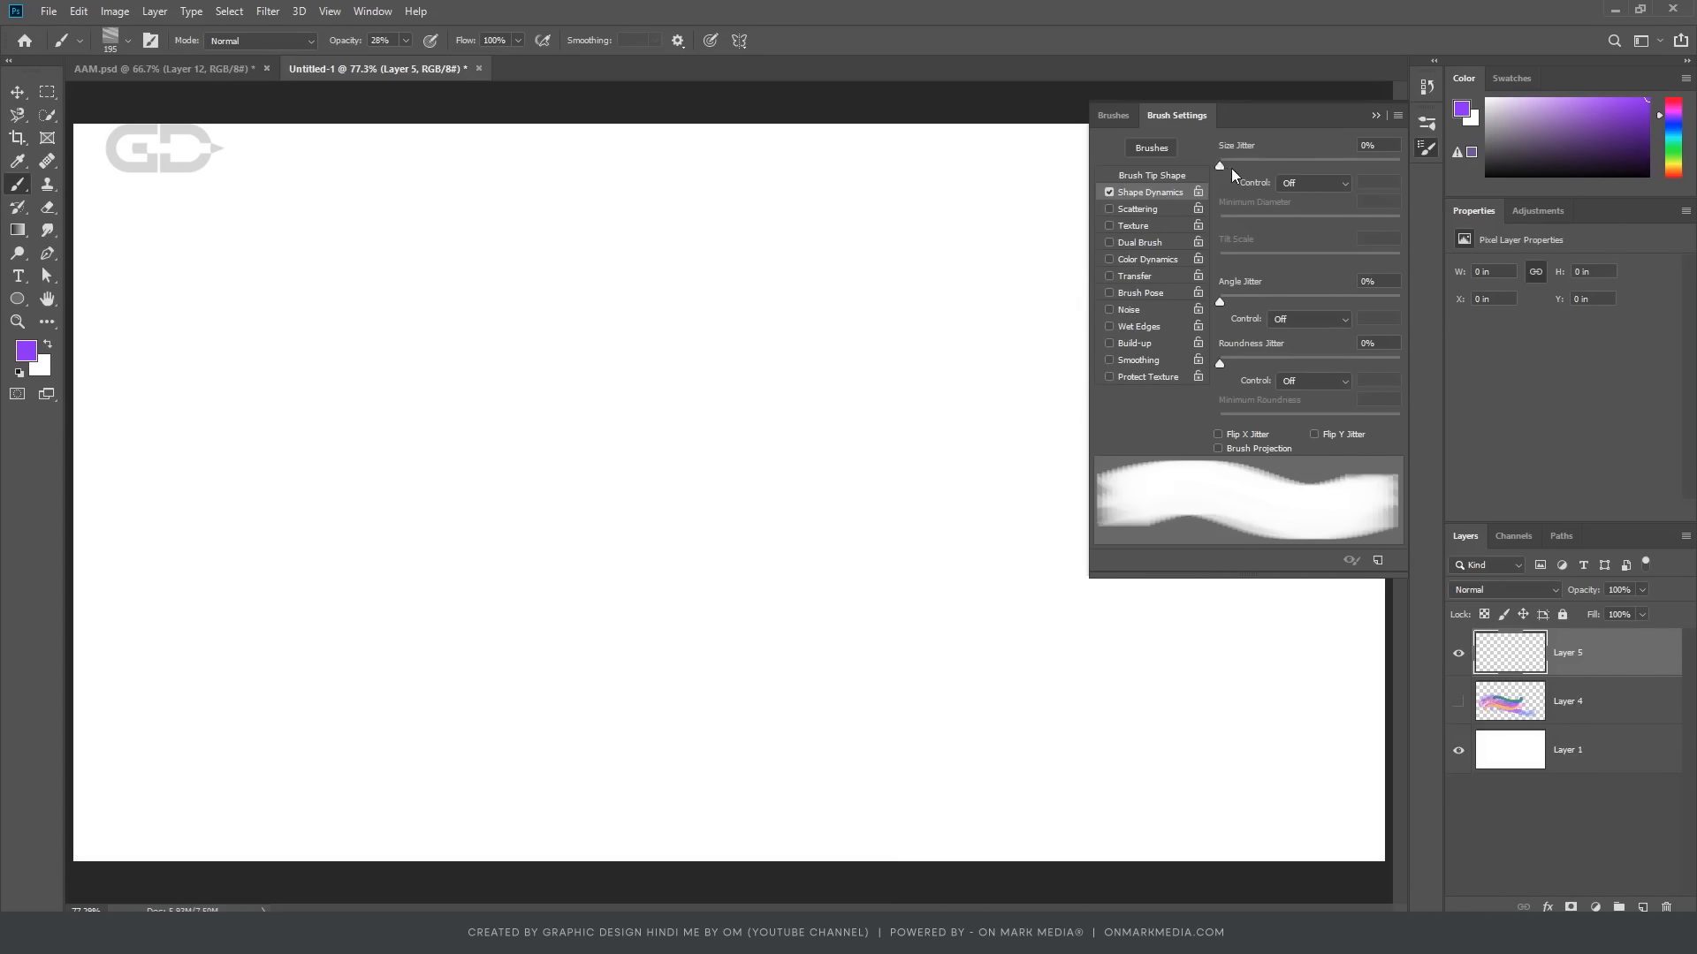
pyautogui.moveTo(1232, 167); pyautogui.dragTo(1334, 193)
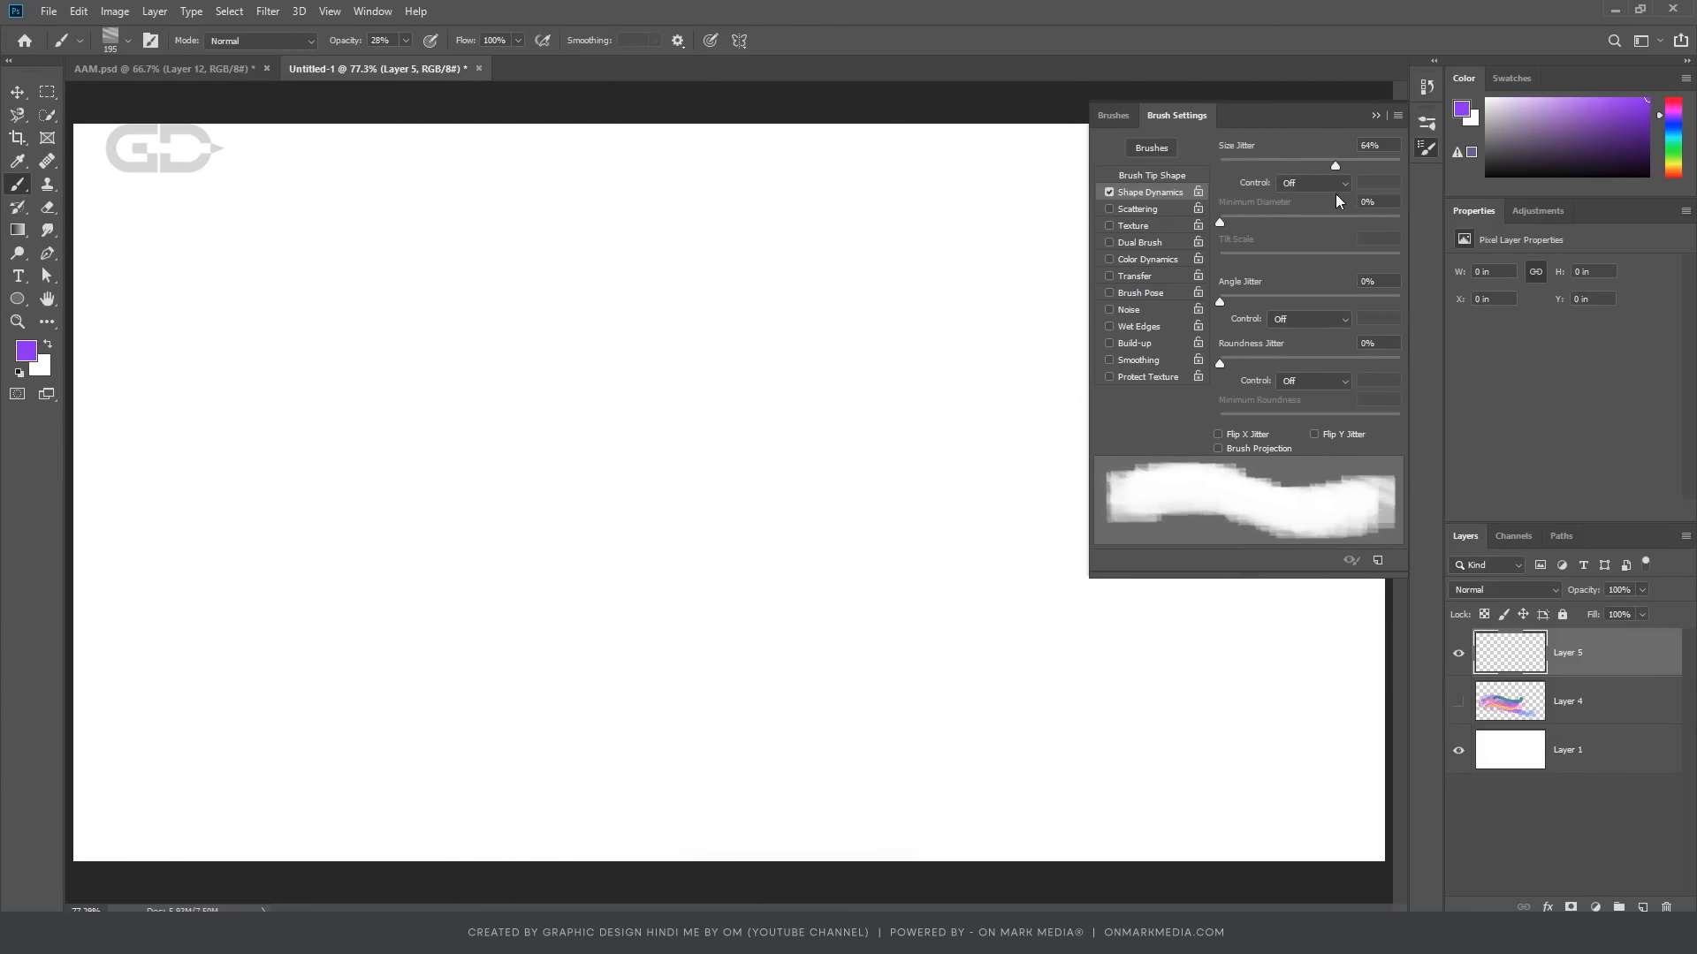
pyautogui.moveTo(455, 462)
pyautogui.mouseDown()
pyautogui.moveTo(562, 434)
pyautogui.moveTo(856, 501)
pyautogui.moveTo(975, 489)
pyautogui.moveTo(1036, 420)
pyautogui.mouseUp()
pyautogui.hotkey('ctrl', 'z')
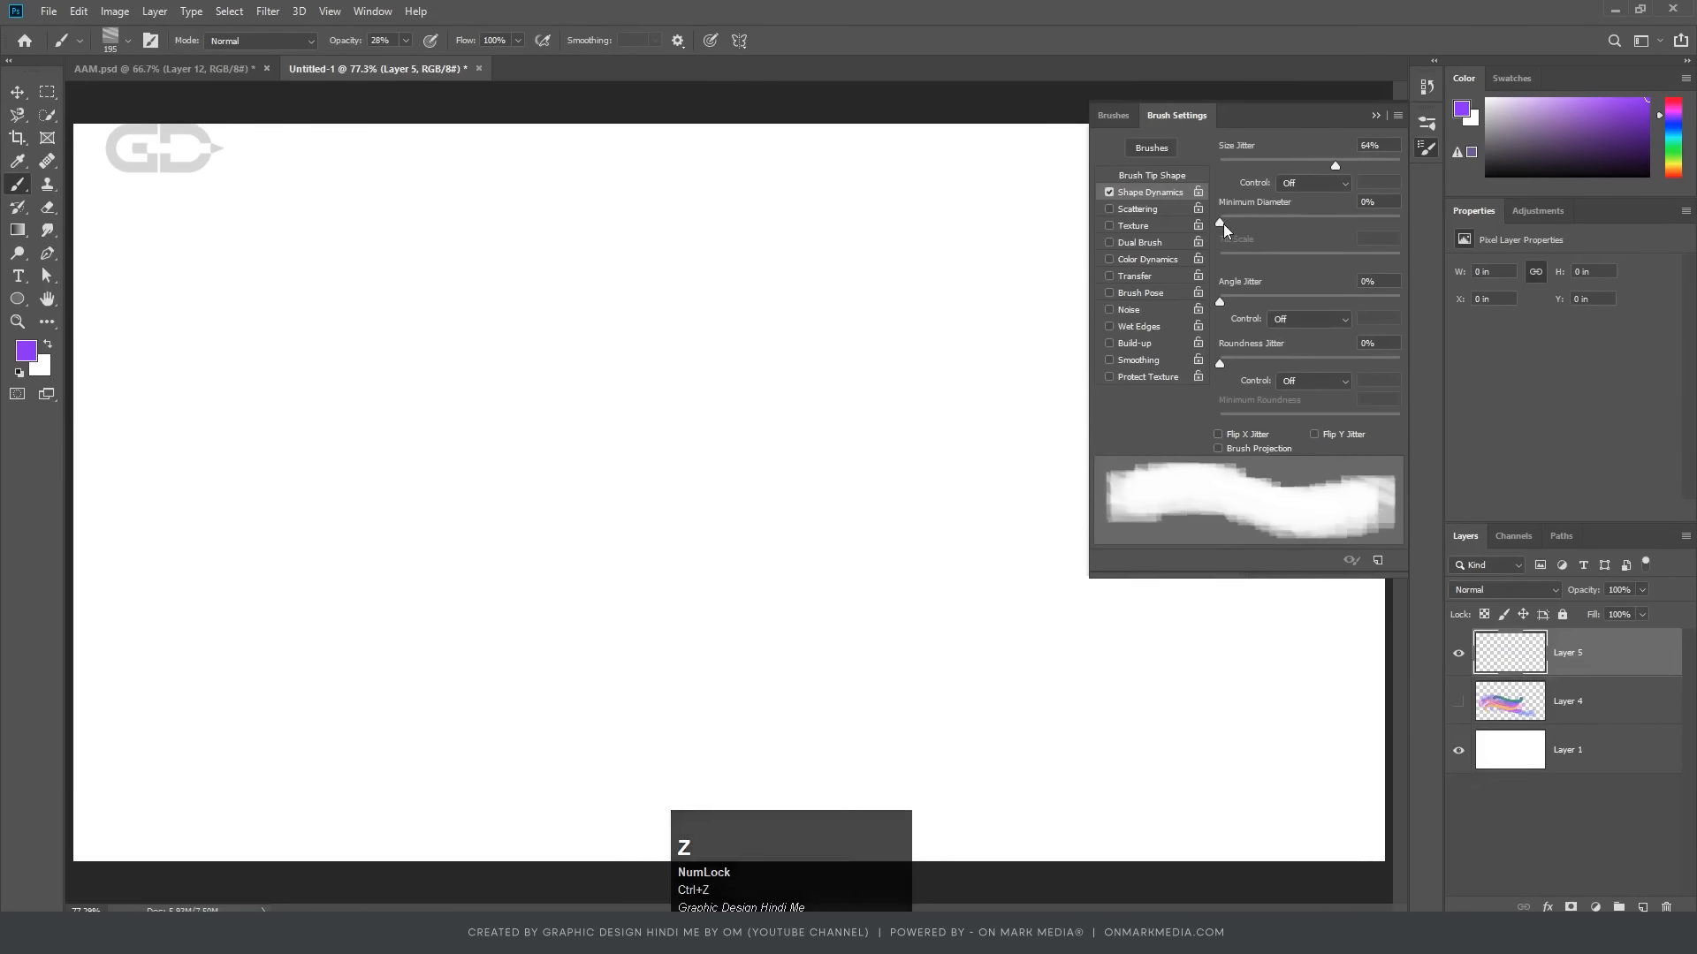
# Step: Set Shape Dynamics to Minimum Diameter 75%, Angle Jitter 17% and Roundness Jitter 76%, then try one stroke and undo it
pyautogui.moveTo(1221, 223); pyautogui.dragTo(1356, 237)
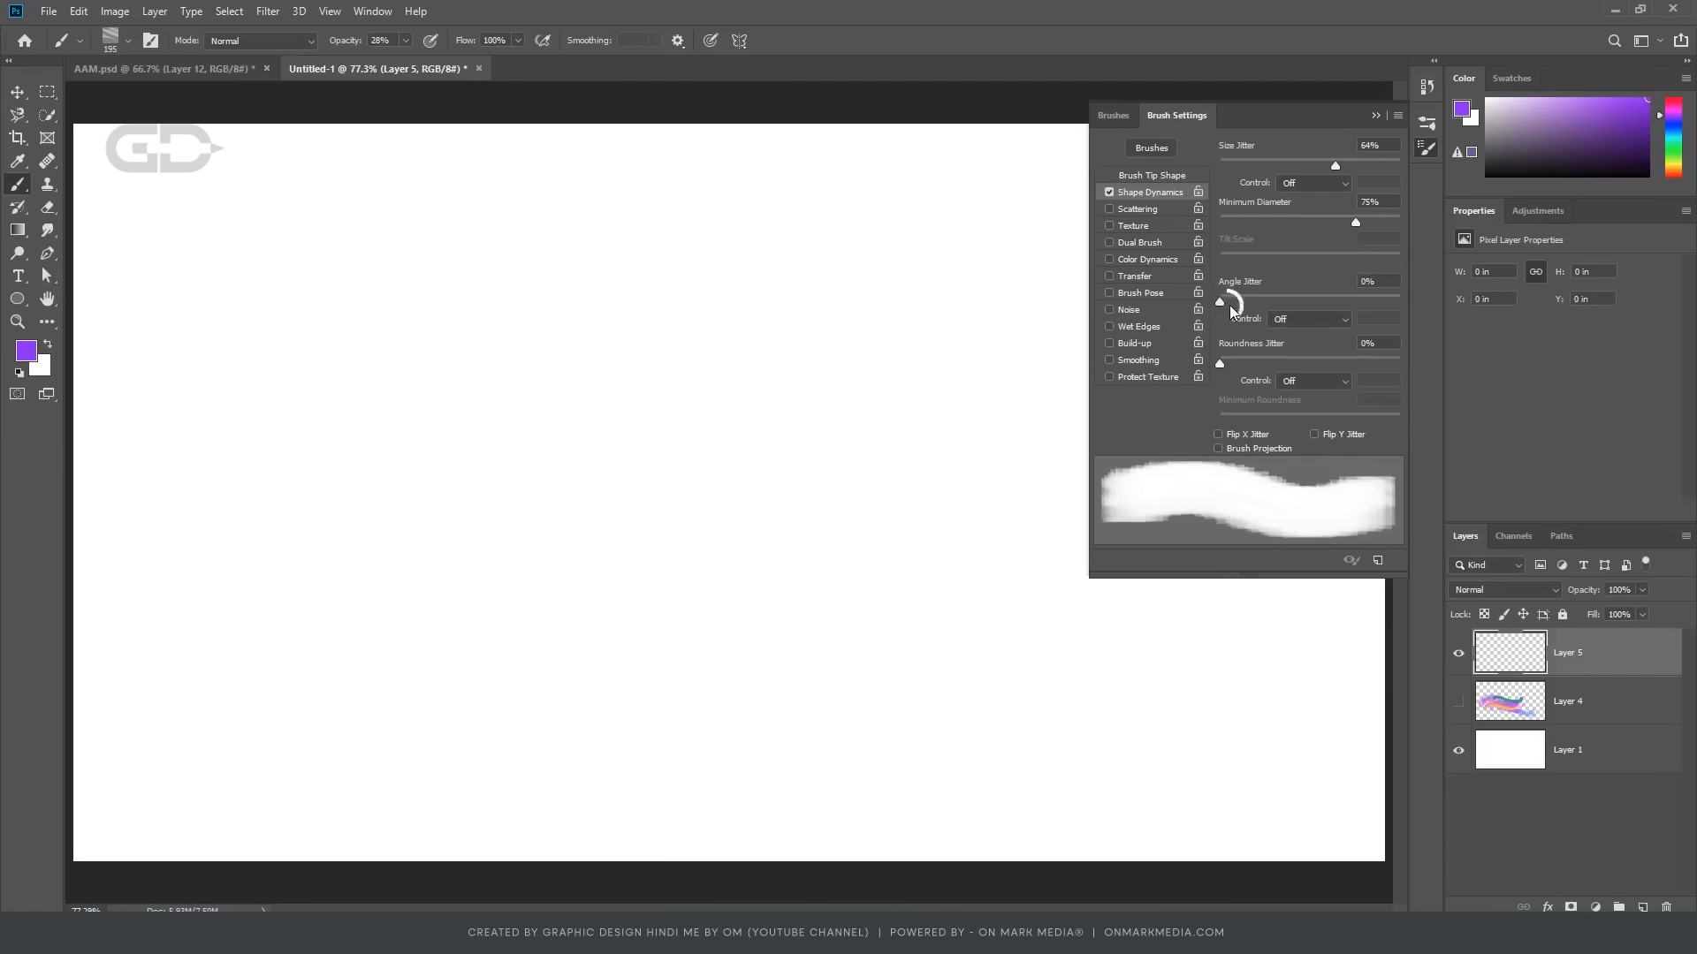
pyautogui.moveTo(1228, 305)
pyautogui.mouseDown()
pyautogui.moveTo(1244, 307)
pyautogui.moveTo(1213, 301)
pyautogui.mouseUp()
pyautogui.moveTo(1222, 302); pyautogui.dragTo(1250, 308)
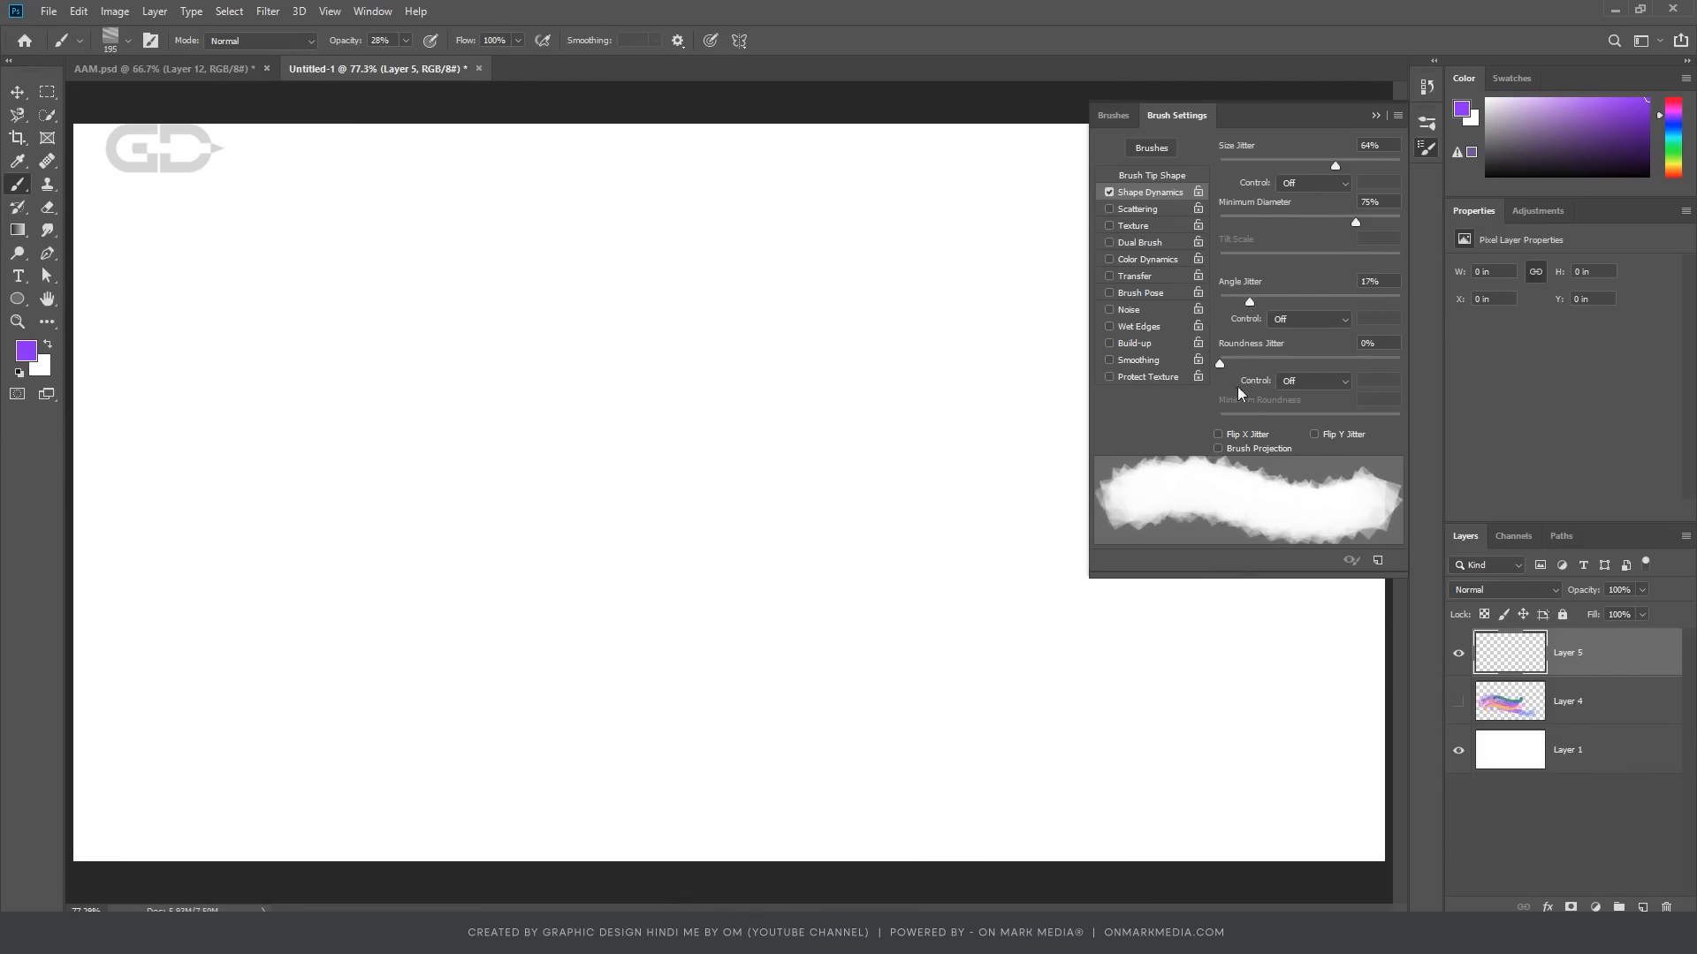
pyautogui.moveTo(1221, 364); pyautogui.dragTo(1357, 395)
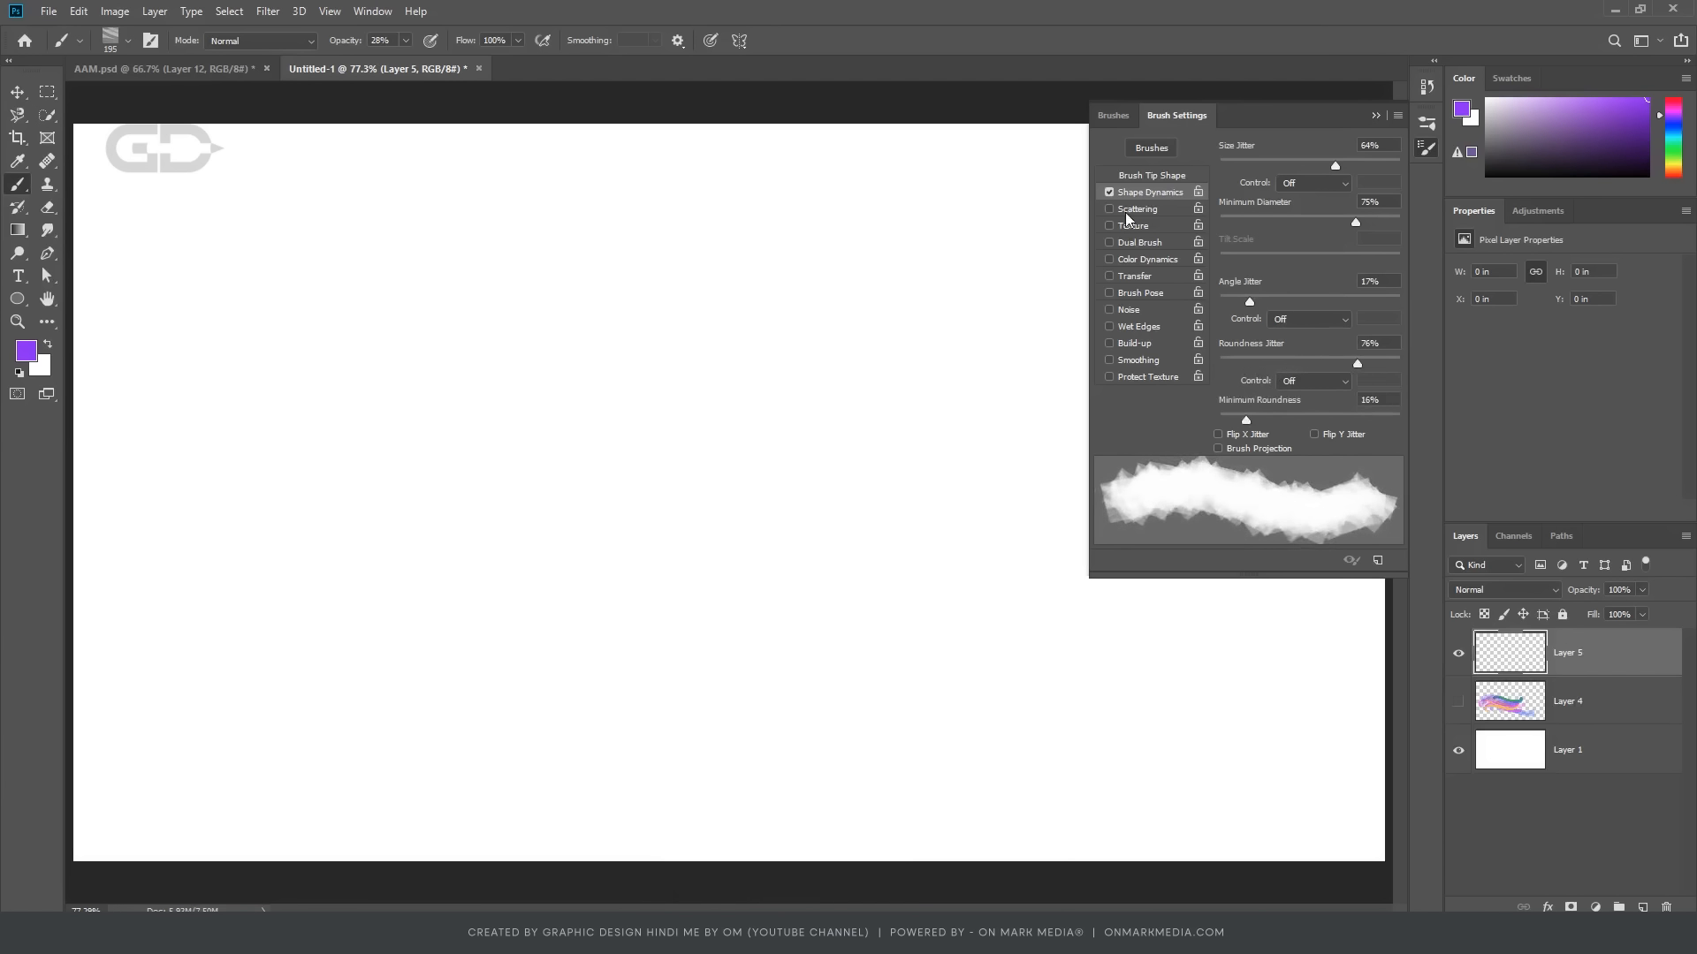
pyautogui.moveTo(371, 433)
pyautogui.mouseDown()
pyautogui.moveTo(414, 384)
pyautogui.moveTo(763, 421)
pyautogui.moveTo(918, 411)
pyautogui.mouseUp()
pyautogui.hotkey('ctrl', 'z')
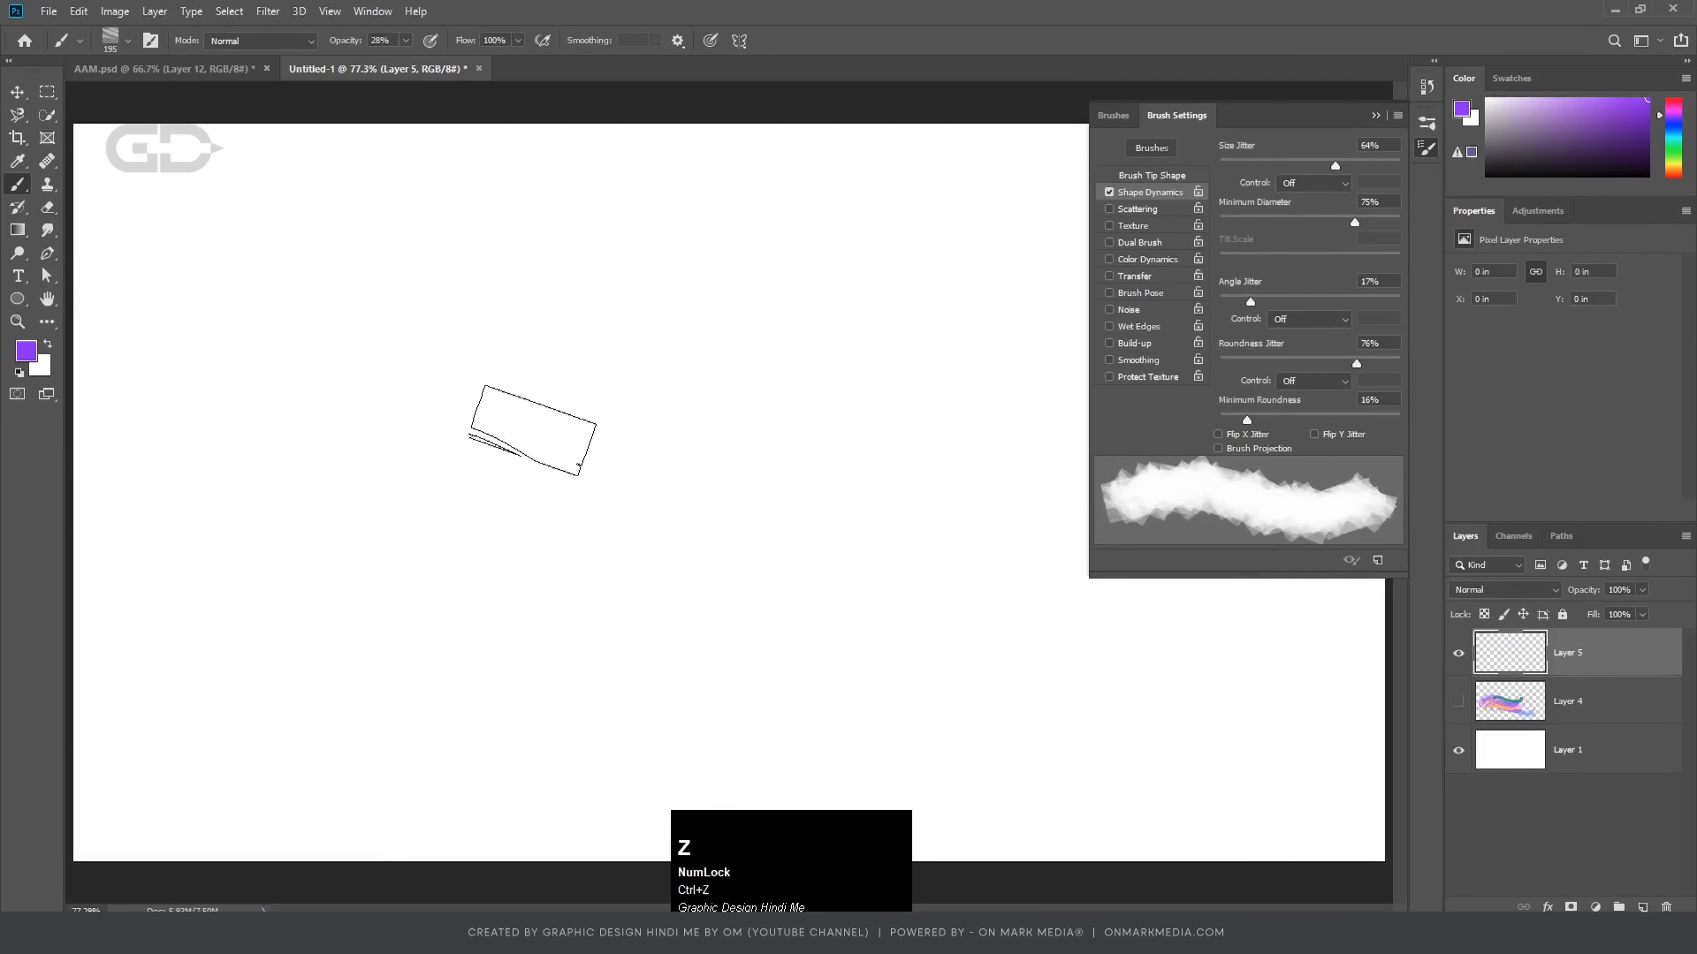
# Step: Enable Scattering for the brush with Scatter 113%, Count Jitter 39% and the scatter Control set to Pen Pressure
pyautogui.click(1110, 209)
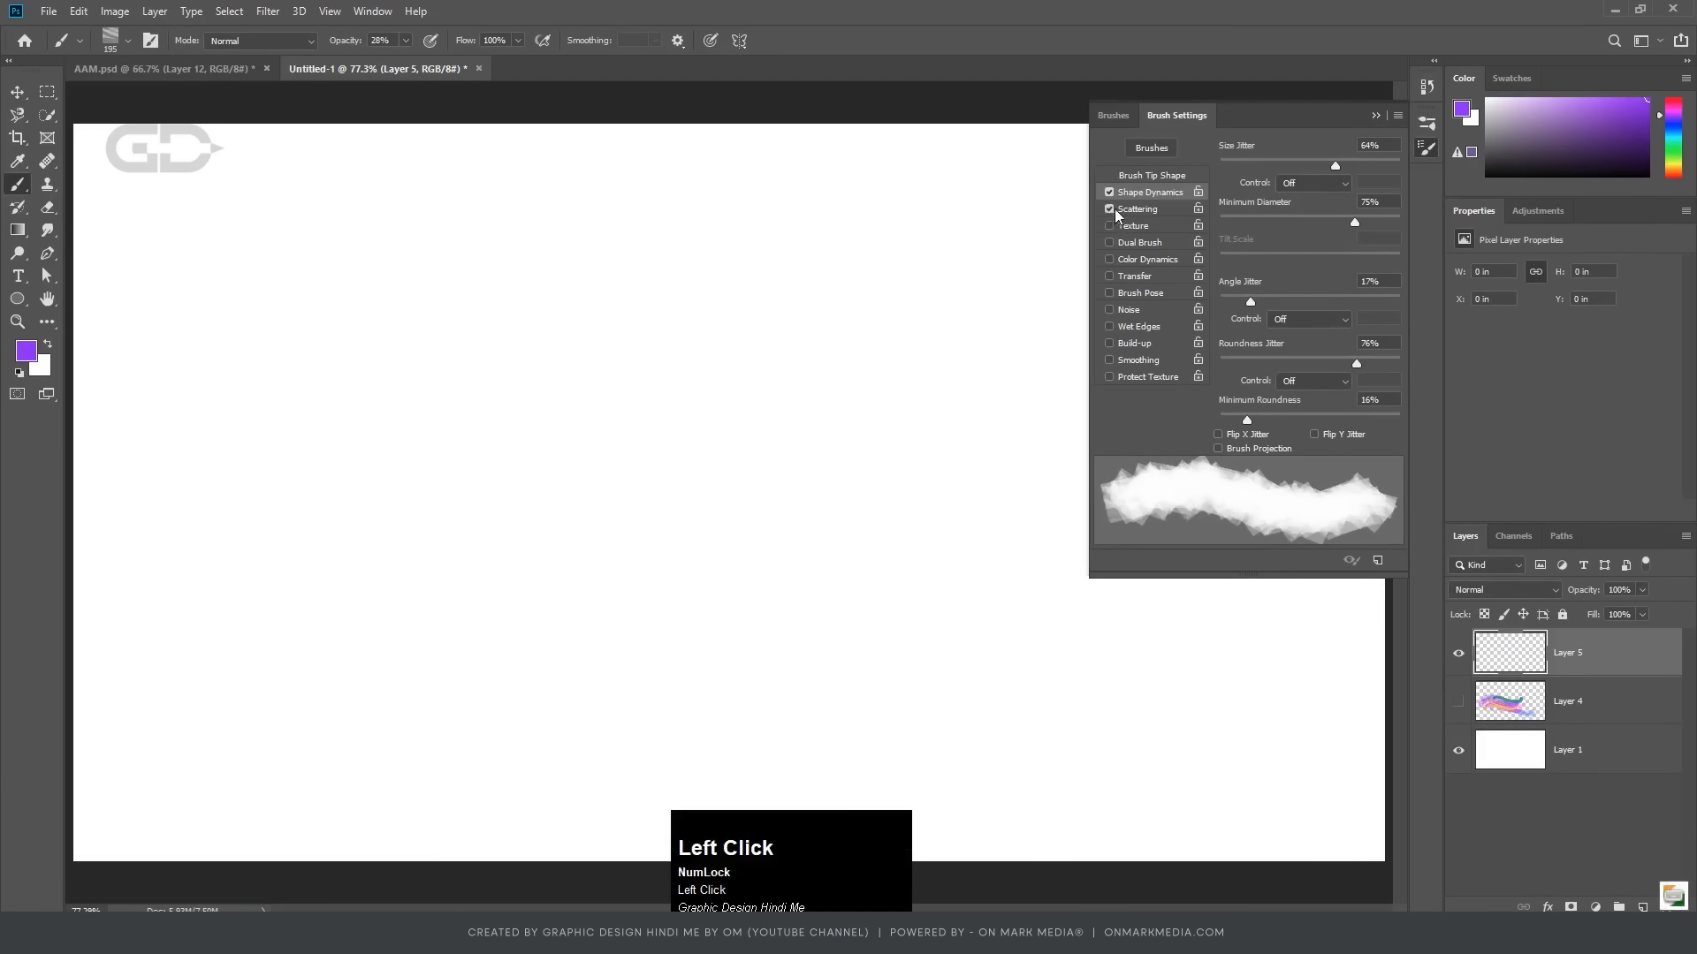
pyautogui.click(1137, 211)
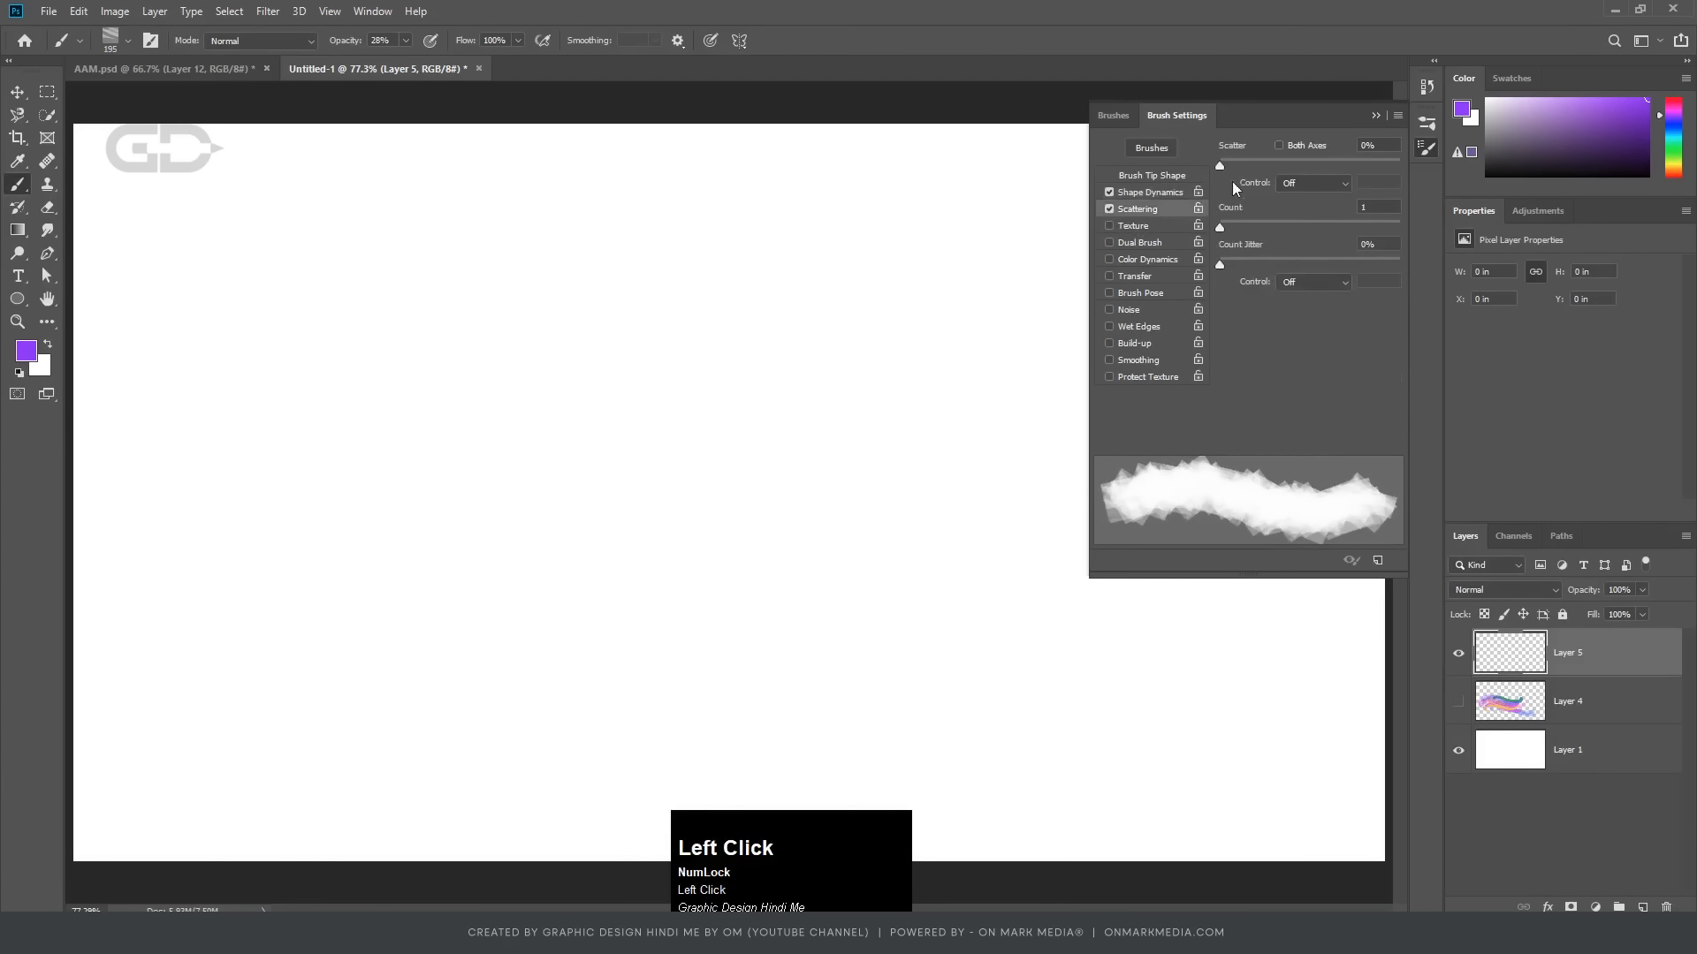
pyautogui.moveTo(1218, 167); pyautogui.dragTo(1260, 177)
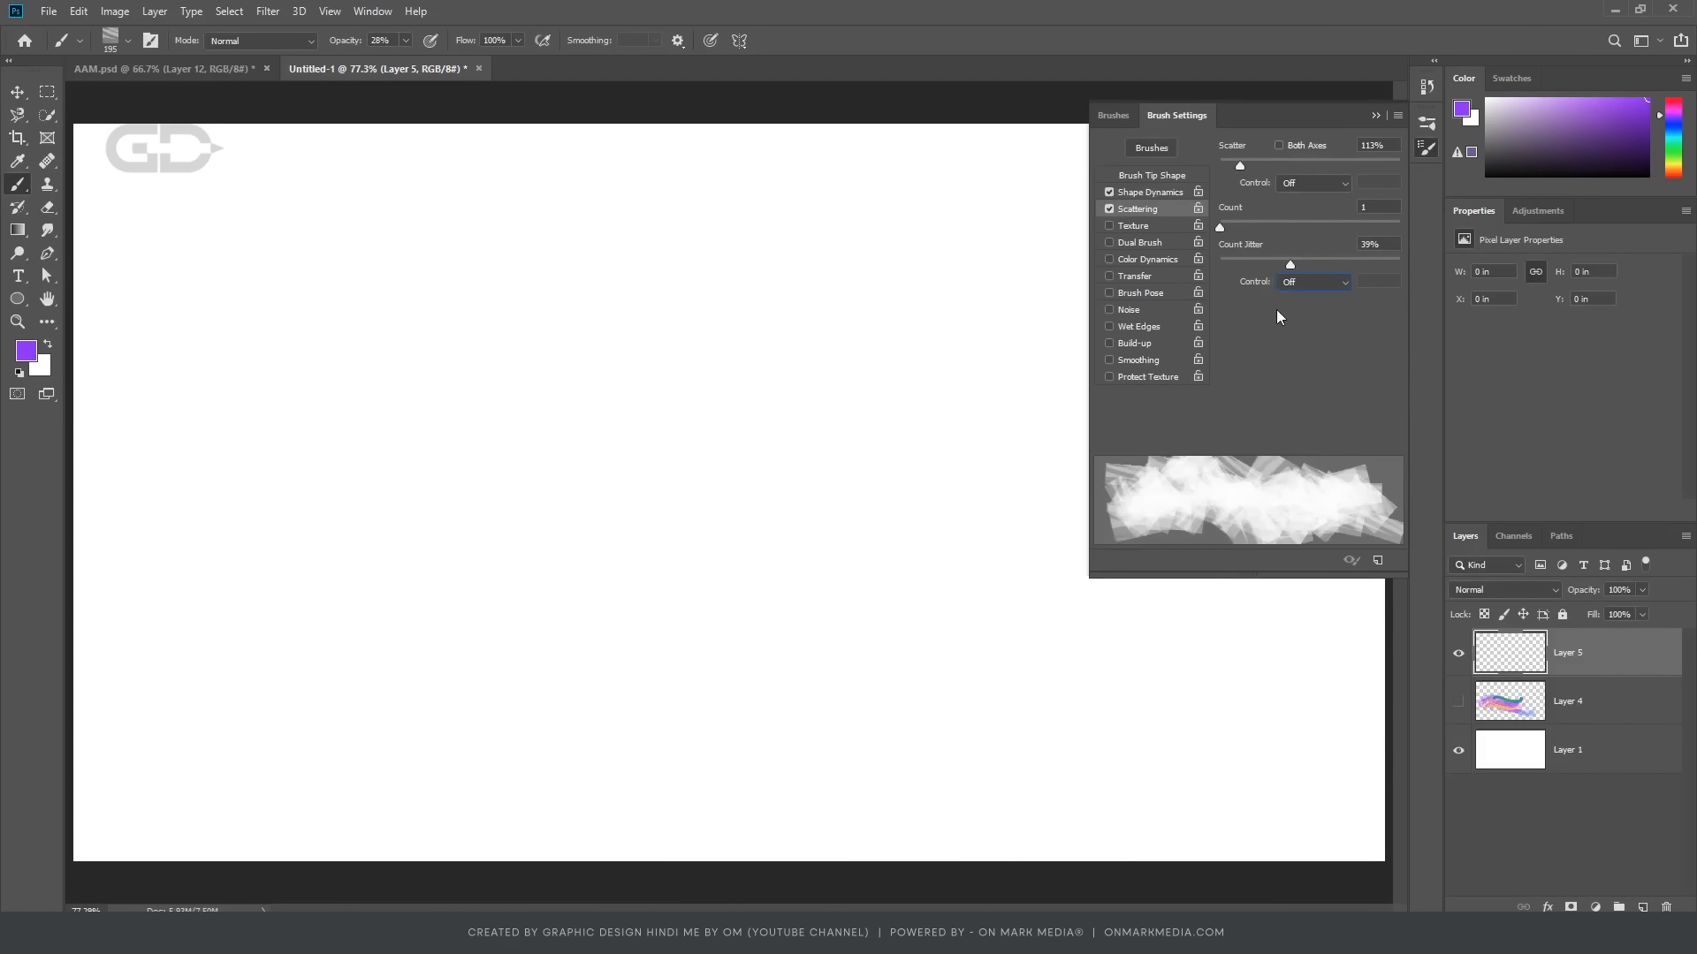
pyautogui.click(1290, 184)
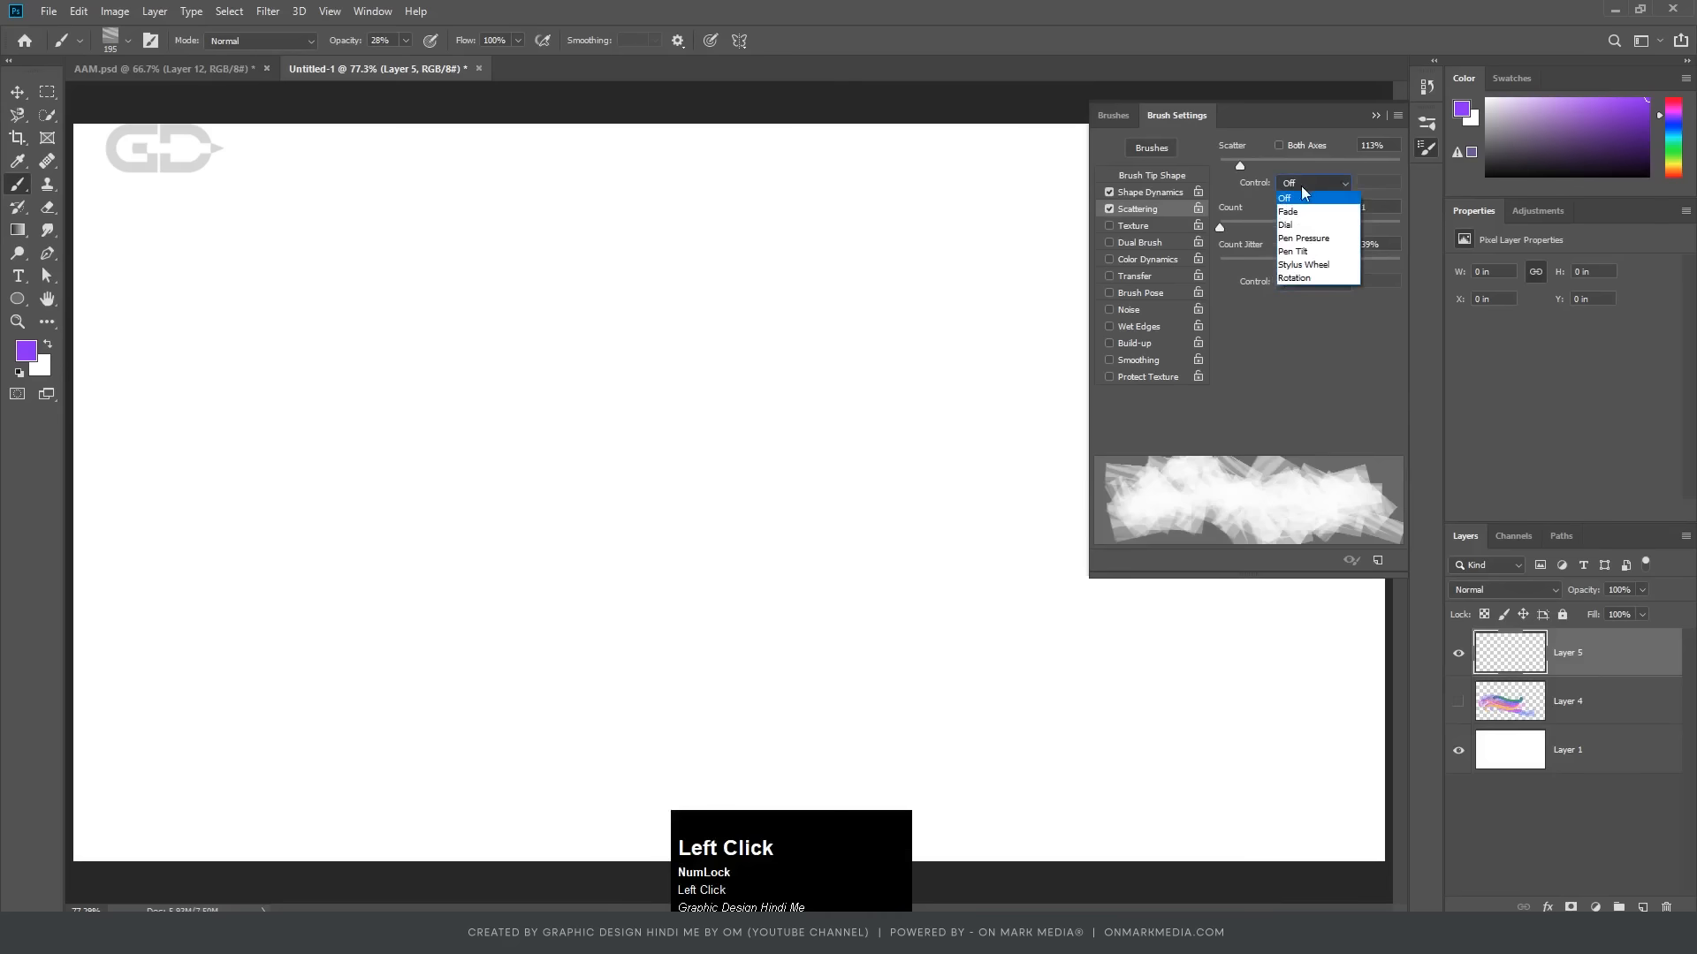
pyautogui.click(1304, 241)
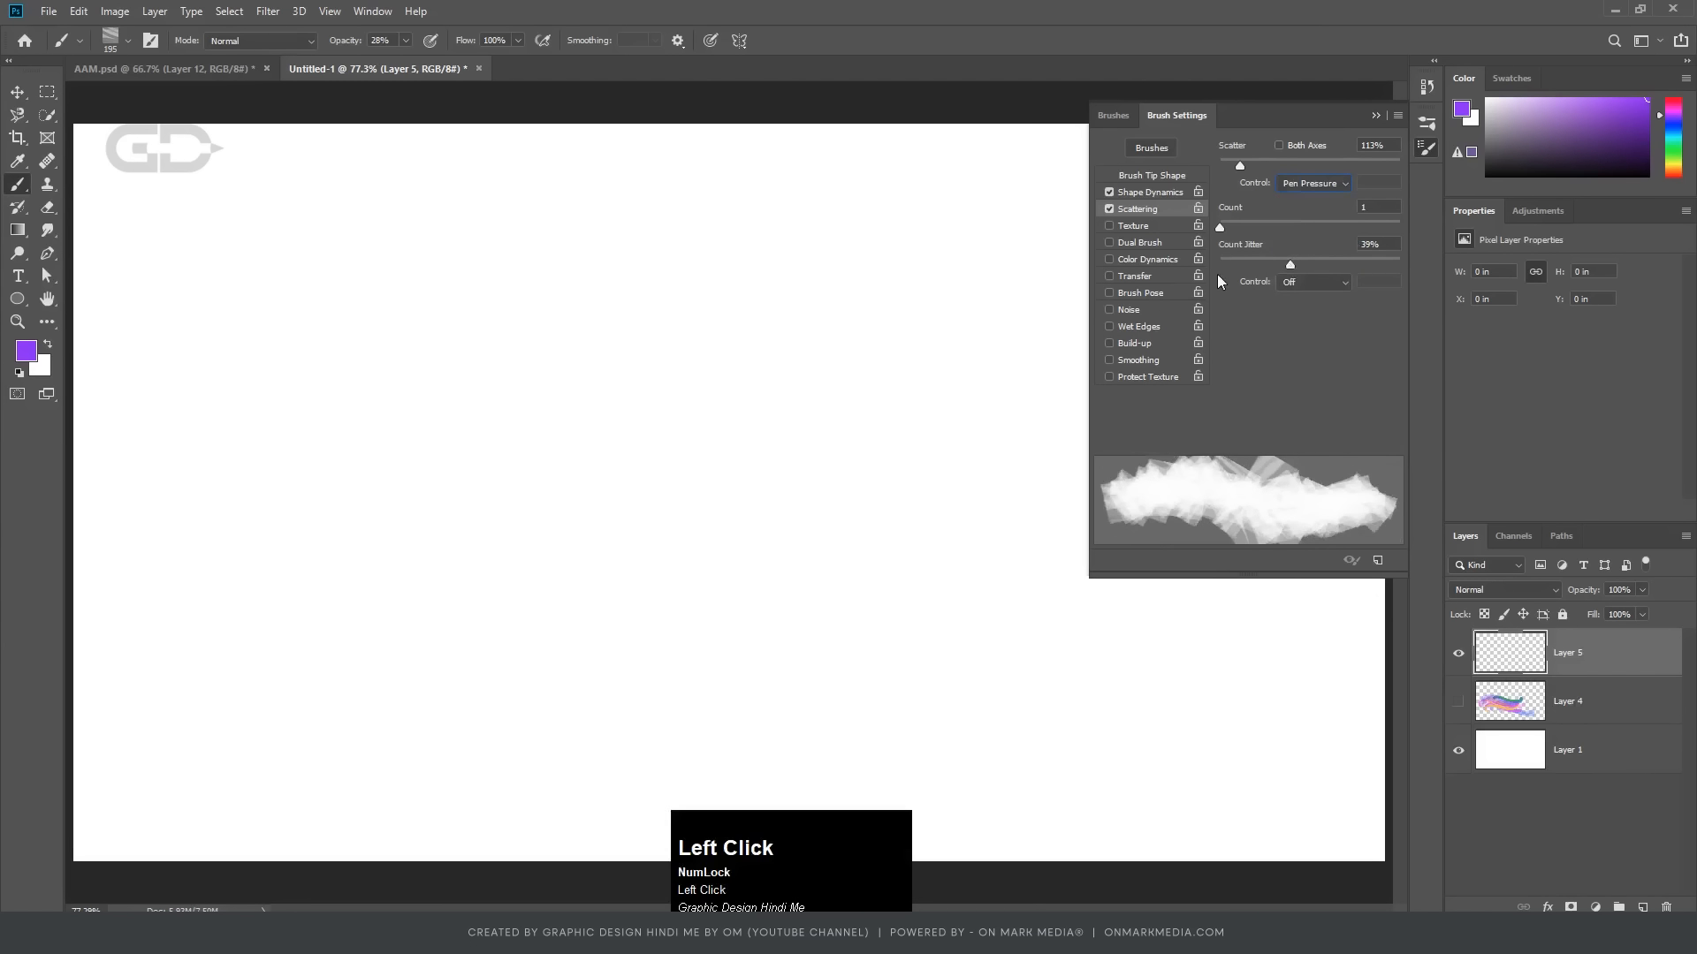
# Step: Enable Color Dynamics for the brush, leaving Texture off, and change the background color to bright blue
pyautogui.click(1118, 227)
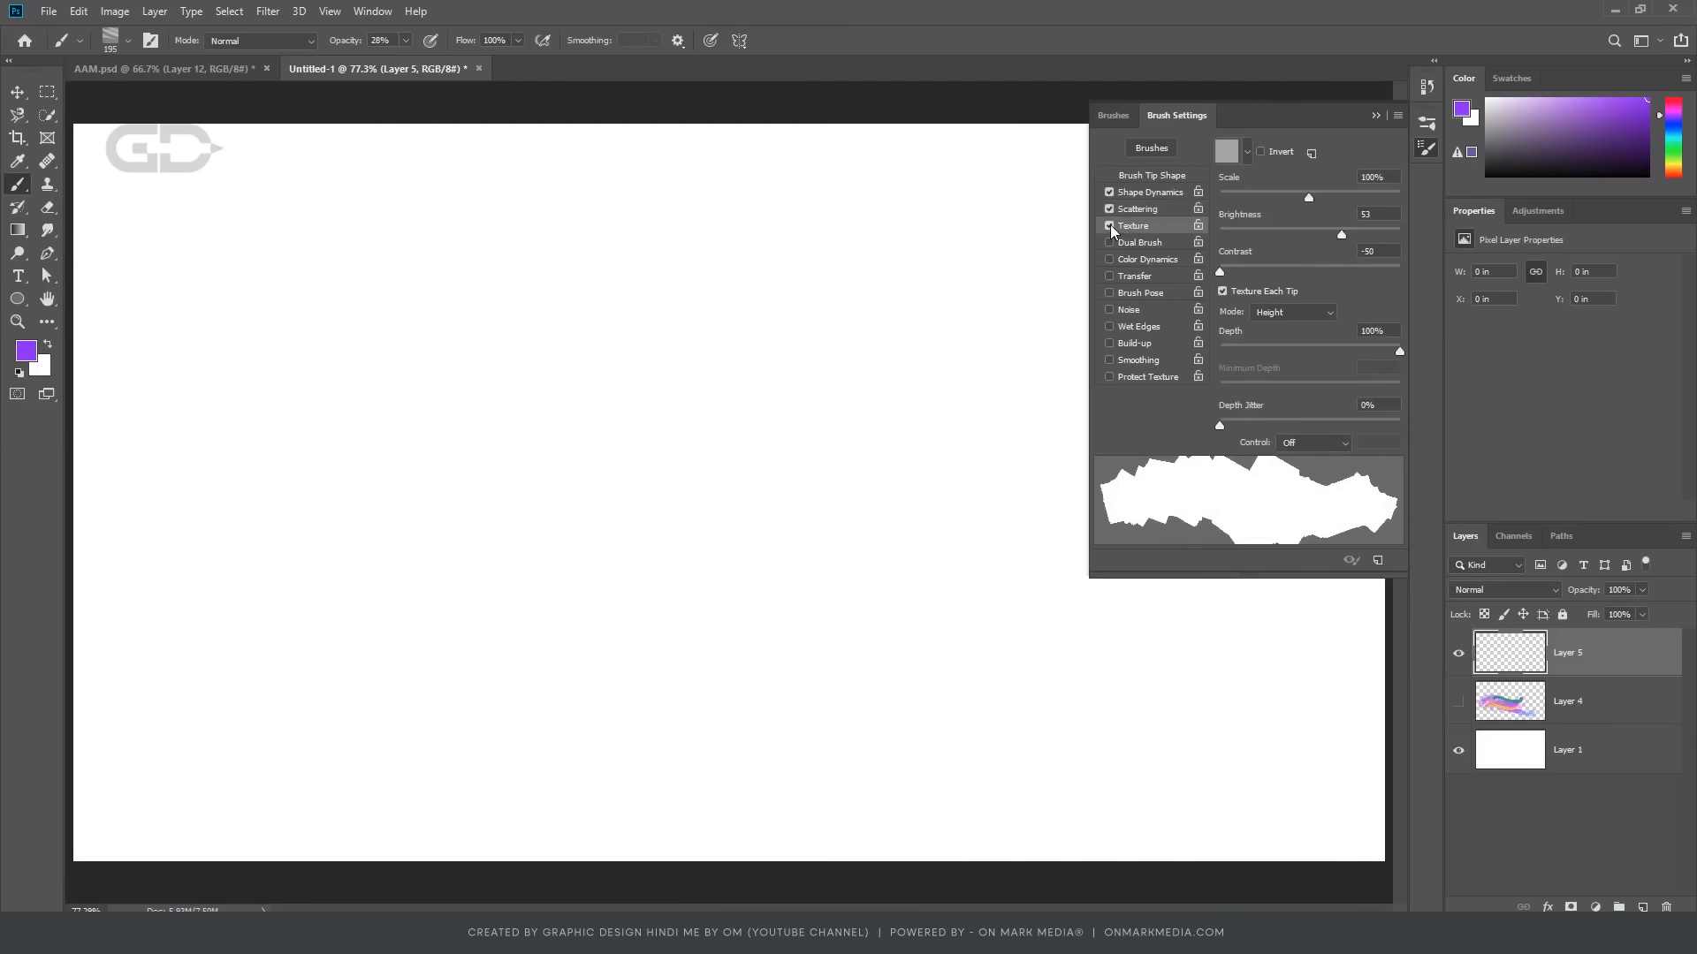
pyautogui.click(1109, 225)
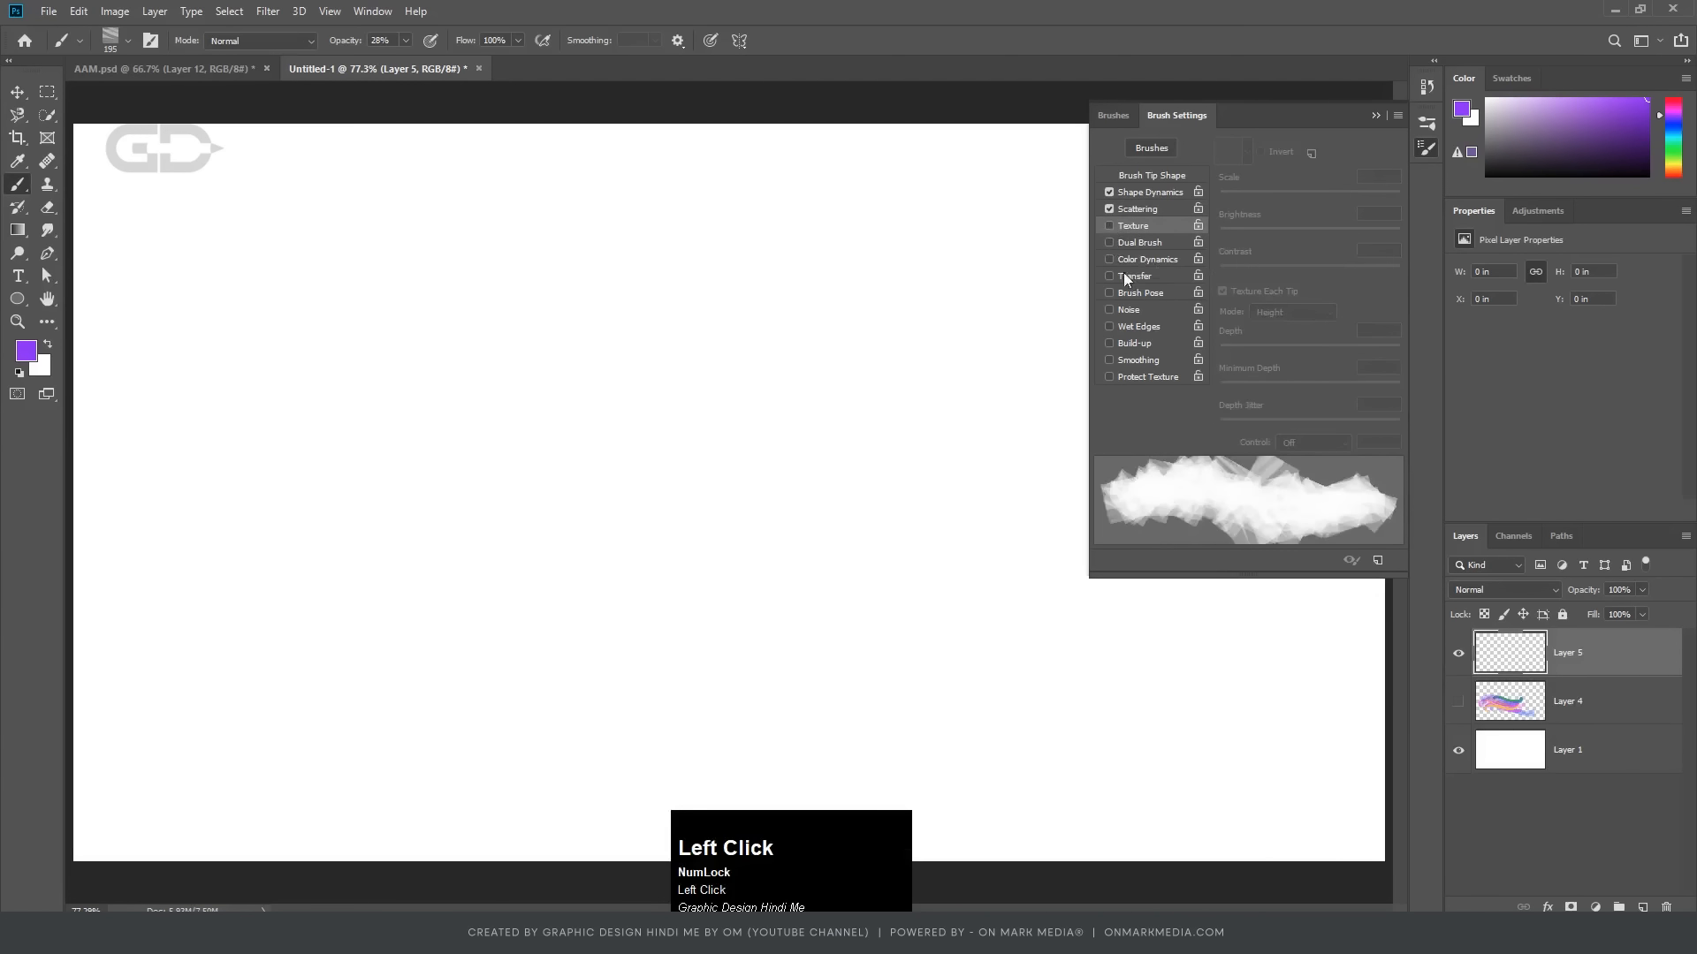
pyautogui.click(1136, 261)
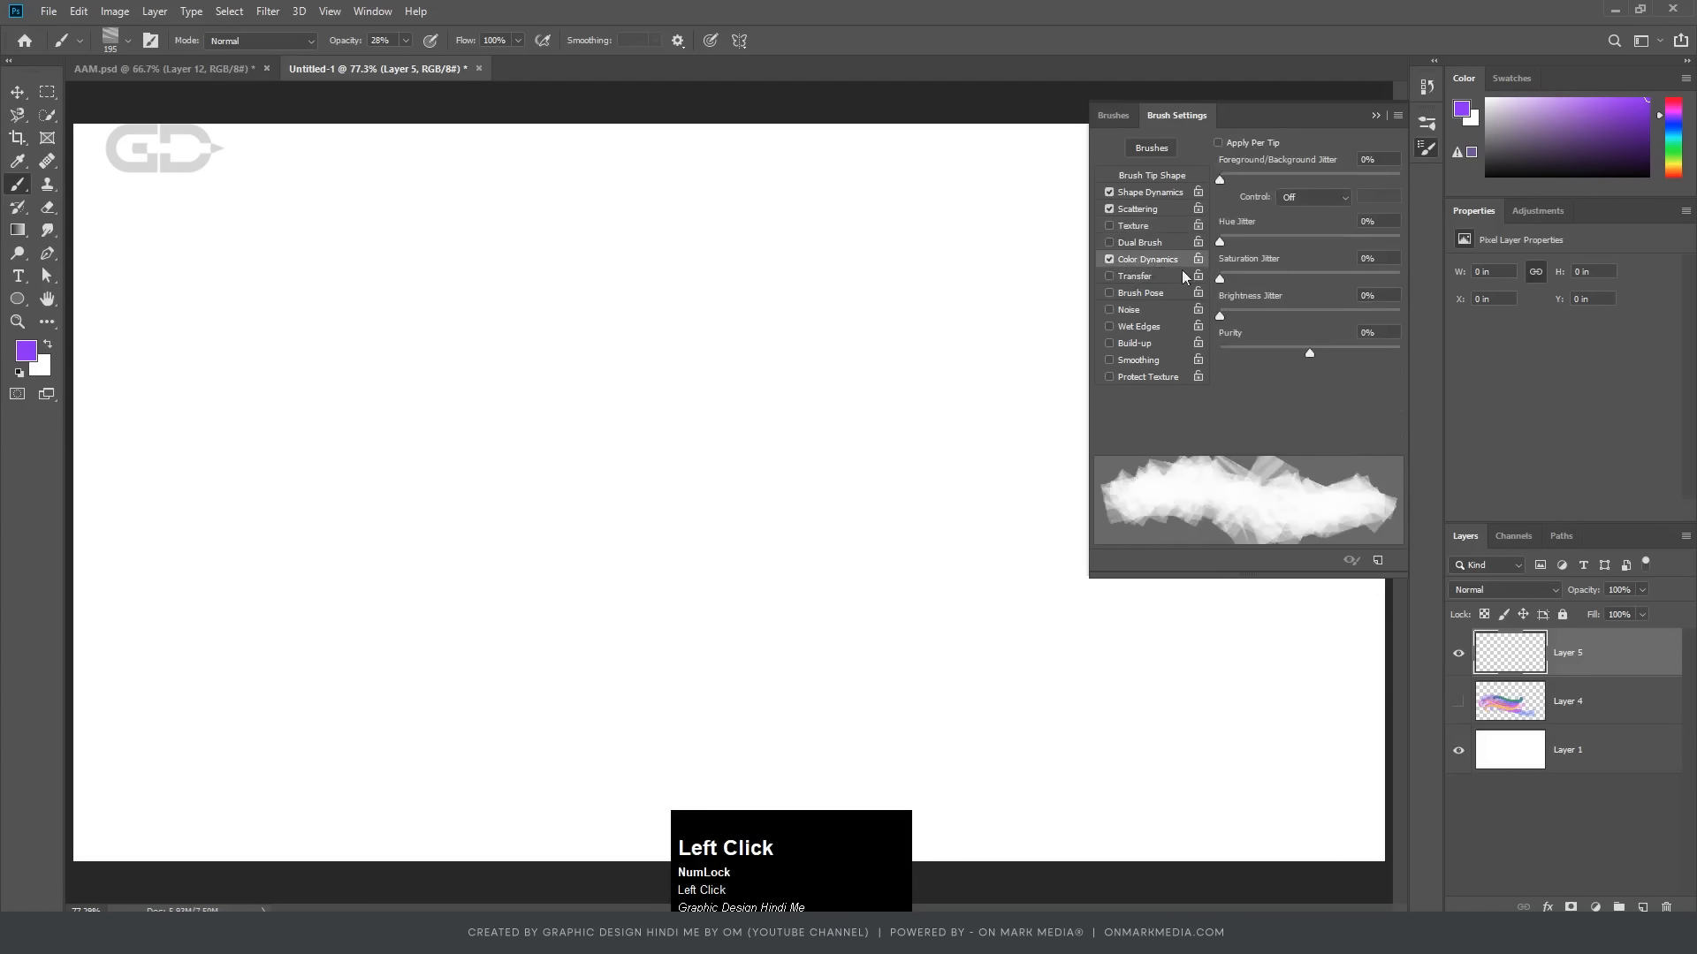
pyautogui.click(1218, 181)
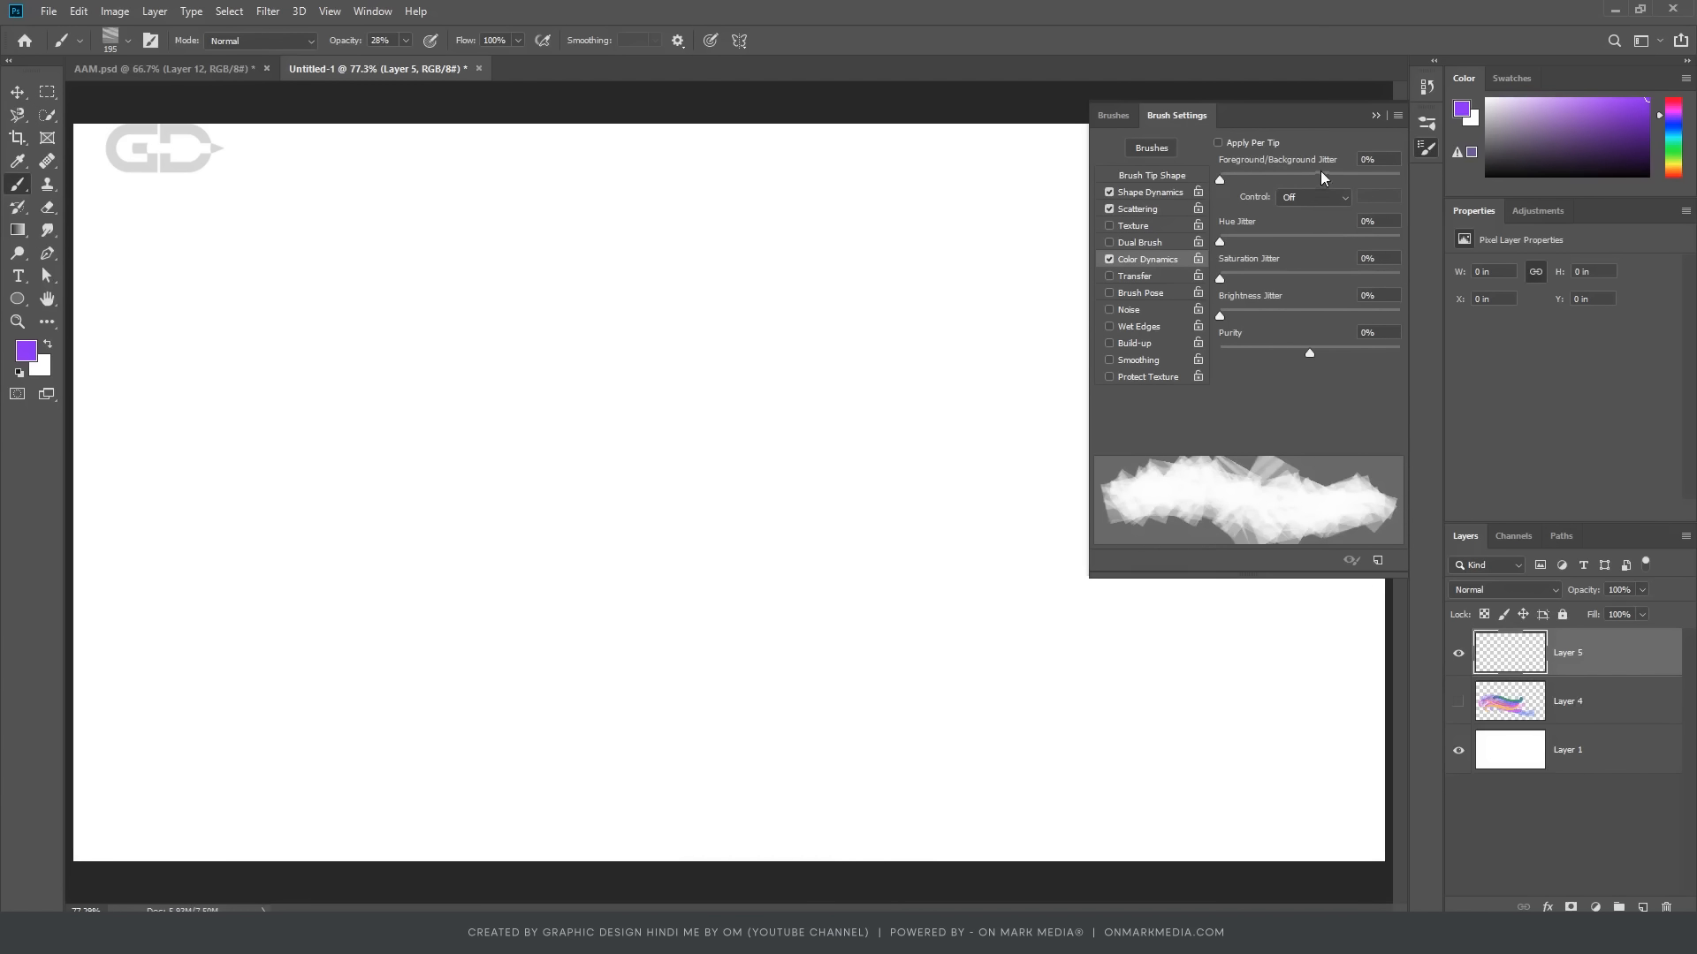
pyautogui.click(38, 366)
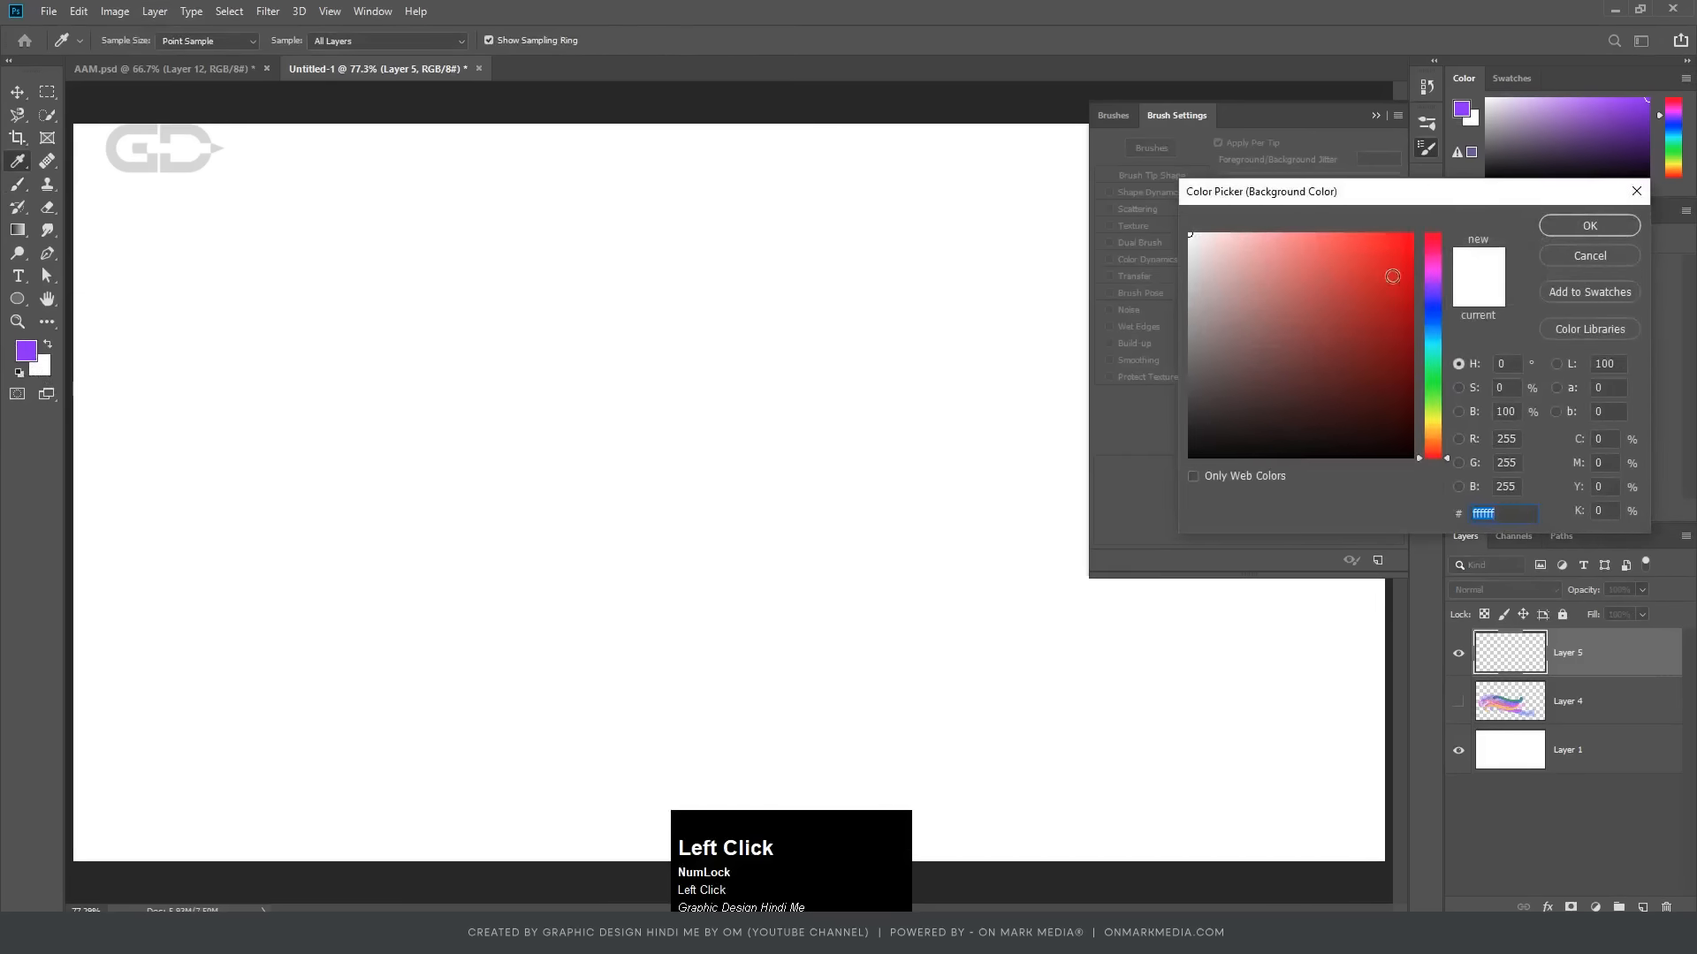
pyautogui.click(1435, 331)
pyautogui.click(1590, 226)
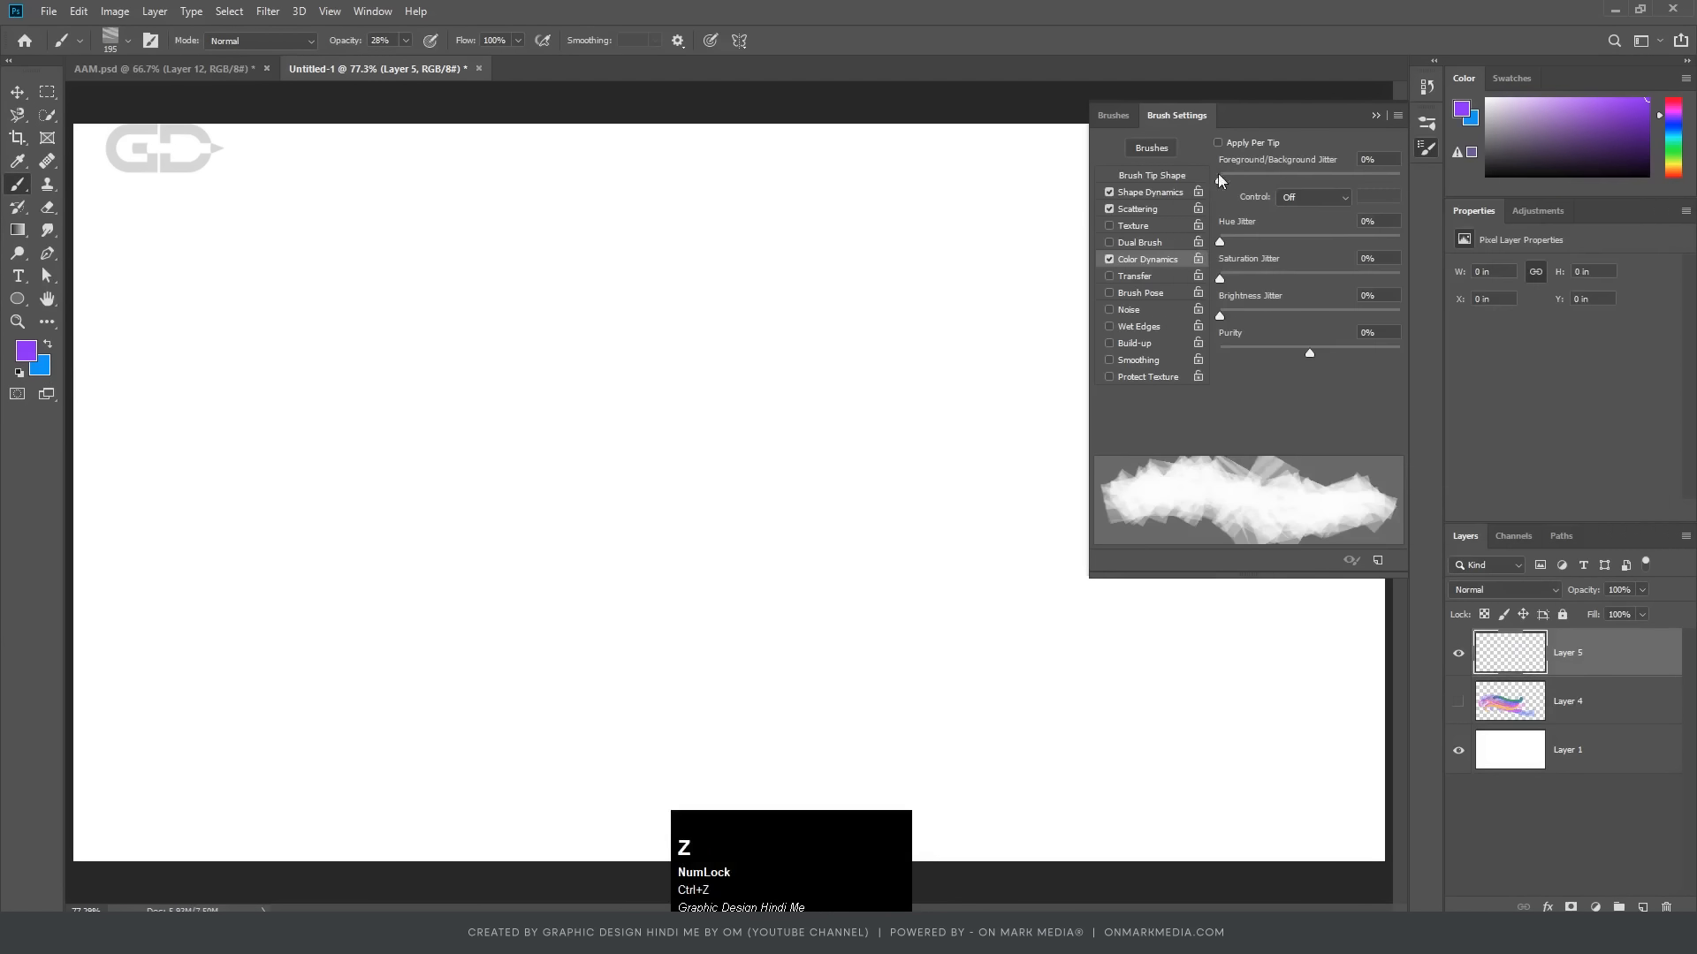
# Step: Apply color jitter per tip: Foreground/Background 41%, Hue 39%, Saturation 30%, Brightness 34% and Purity +36%, and undo the stray stamp
pyautogui.moveTo(1220, 176); pyautogui.dragTo(1250, 182)
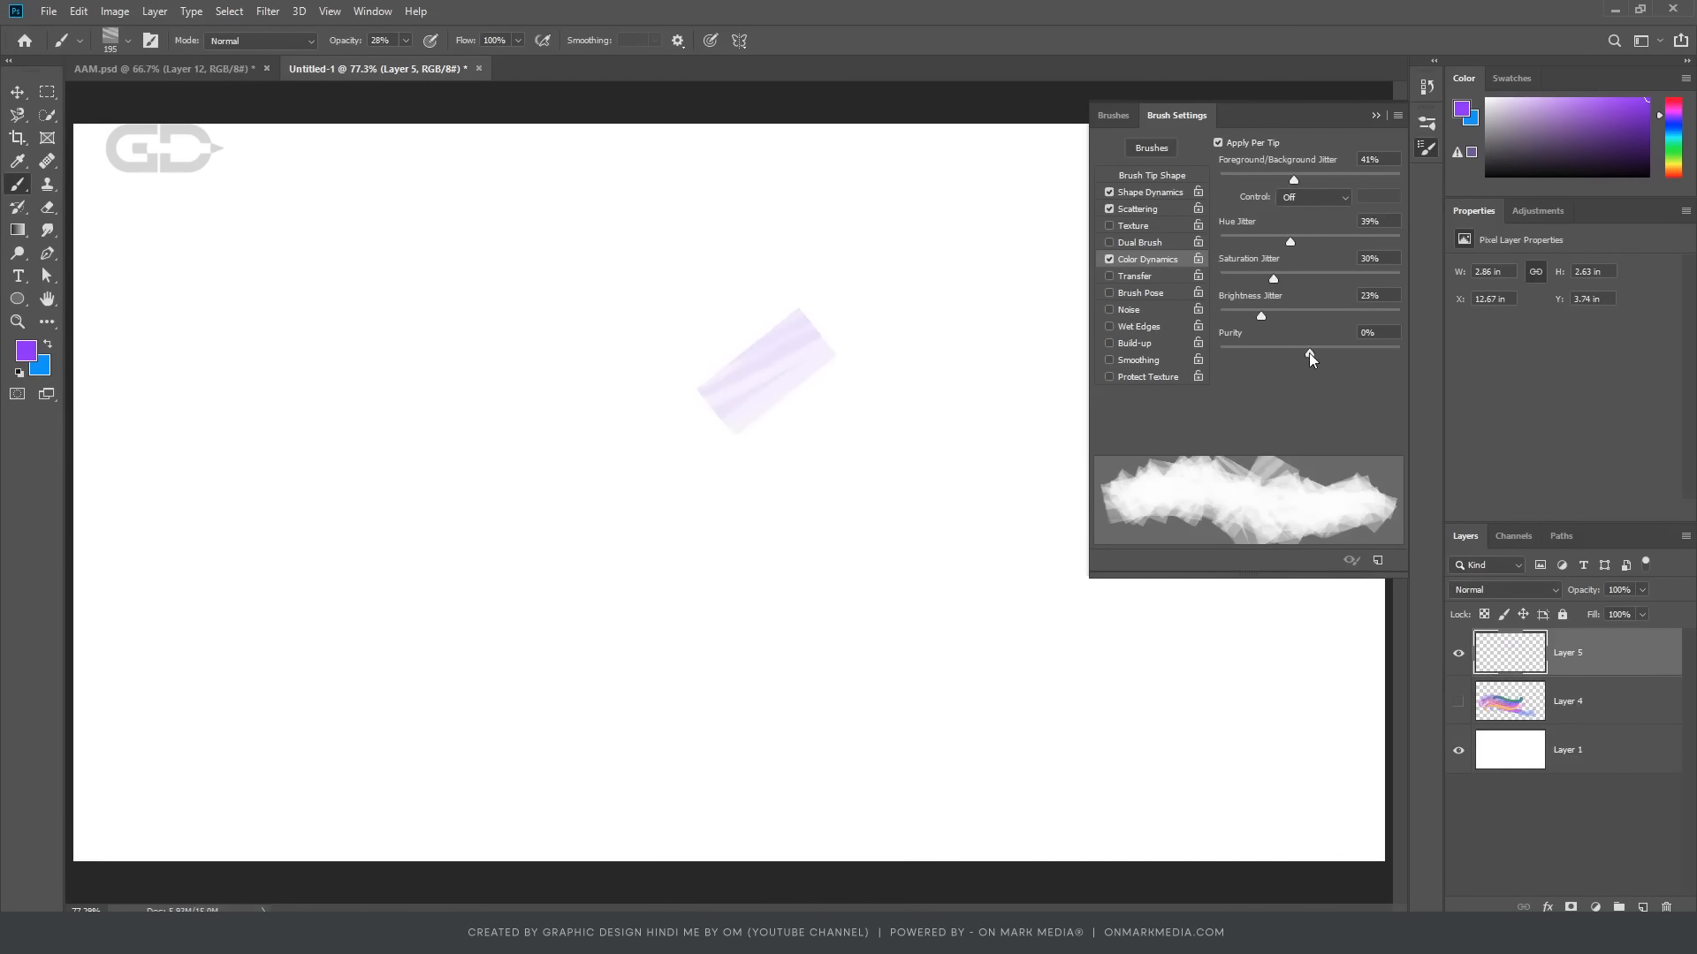
pyautogui.moveTo(1309, 352)
pyautogui.mouseDown()
pyautogui.moveTo(1342, 359)
pyautogui.moveTo(1280, 322)
pyautogui.mouseUp()
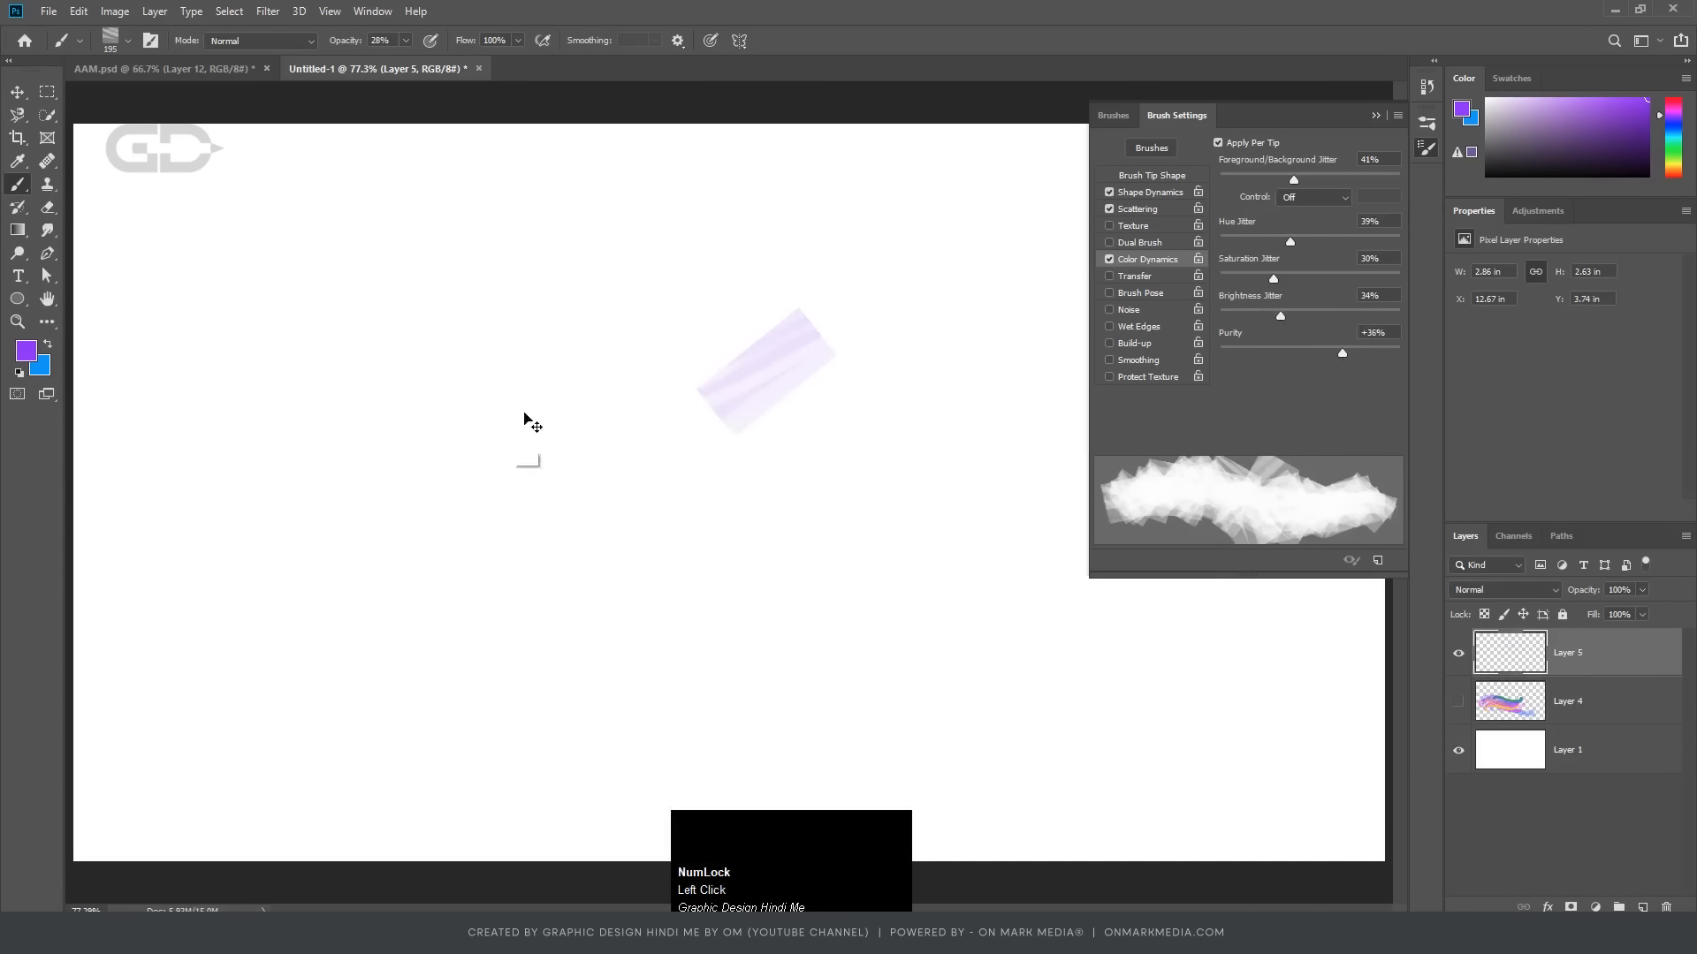
pyautogui.hotkey('ctrl', 'z')
# Step: Test the color-jittered scatter brush with wide curved strokes across Layer 5 and undo them all
pyautogui.moveTo(447, 462)
pyautogui.mouseDown()
pyautogui.moveTo(406, 377)
pyautogui.moveTo(472, 341)
pyautogui.moveTo(690, 426)
pyautogui.moveTo(844, 446)
pyautogui.moveTo(973, 433)
pyautogui.moveTo(1022, 379)
pyautogui.mouseUp()
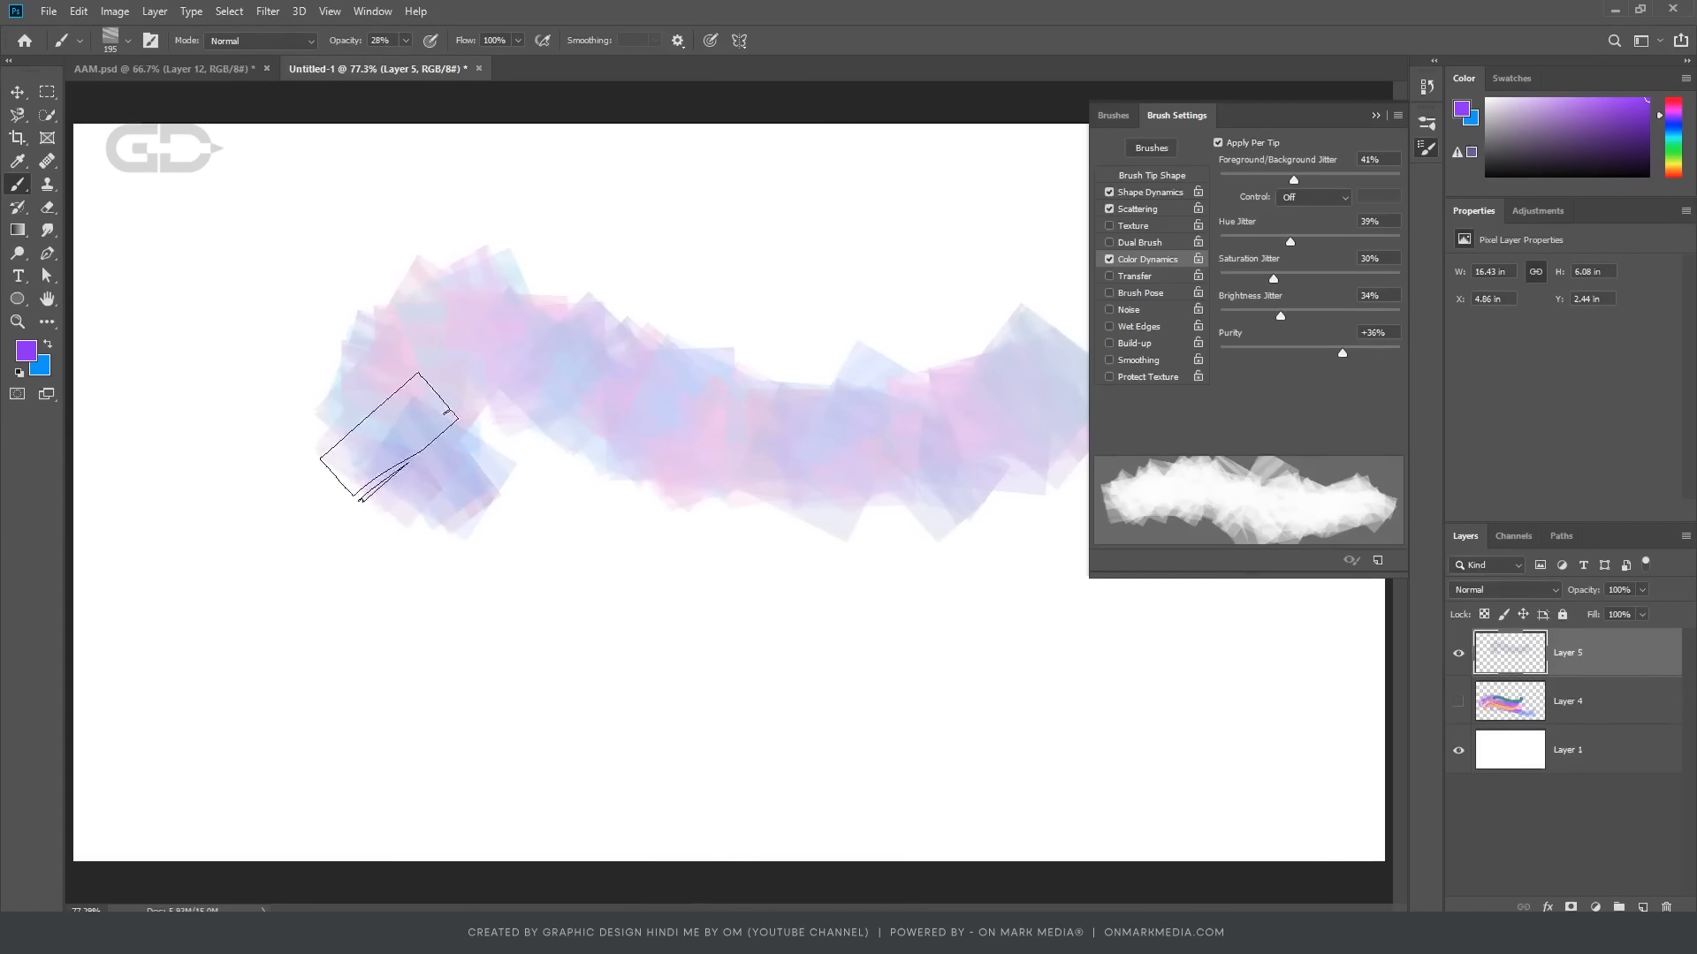
pyautogui.moveTo(449, 530)
pyautogui.mouseDown()
pyautogui.moveTo(334, 576)
pyautogui.moveTo(273, 454)
pyautogui.moveTo(291, 485)
pyautogui.moveTo(864, 556)
pyautogui.moveTo(909, 459)
pyautogui.moveTo(474, 428)
pyautogui.moveTo(341, 560)
pyautogui.moveTo(816, 613)
pyautogui.moveTo(780, 693)
pyautogui.moveTo(216, 644)
pyautogui.moveTo(379, 306)
pyautogui.moveTo(112, 559)
pyautogui.moveTo(129, 248)
pyautogui.moveTo(507, 162)
pyautogui.moveTo(235, 189)
pyautogui.moveTo(793, 251)
pyautogui.moveTo(454, 310)
pyautogui.moveTo(177, 560)
pyautogui.mouseUp()
pyautogui.hotkey('ctrl', 'z')
pyautogui.hotkey('ctrl', 'z')
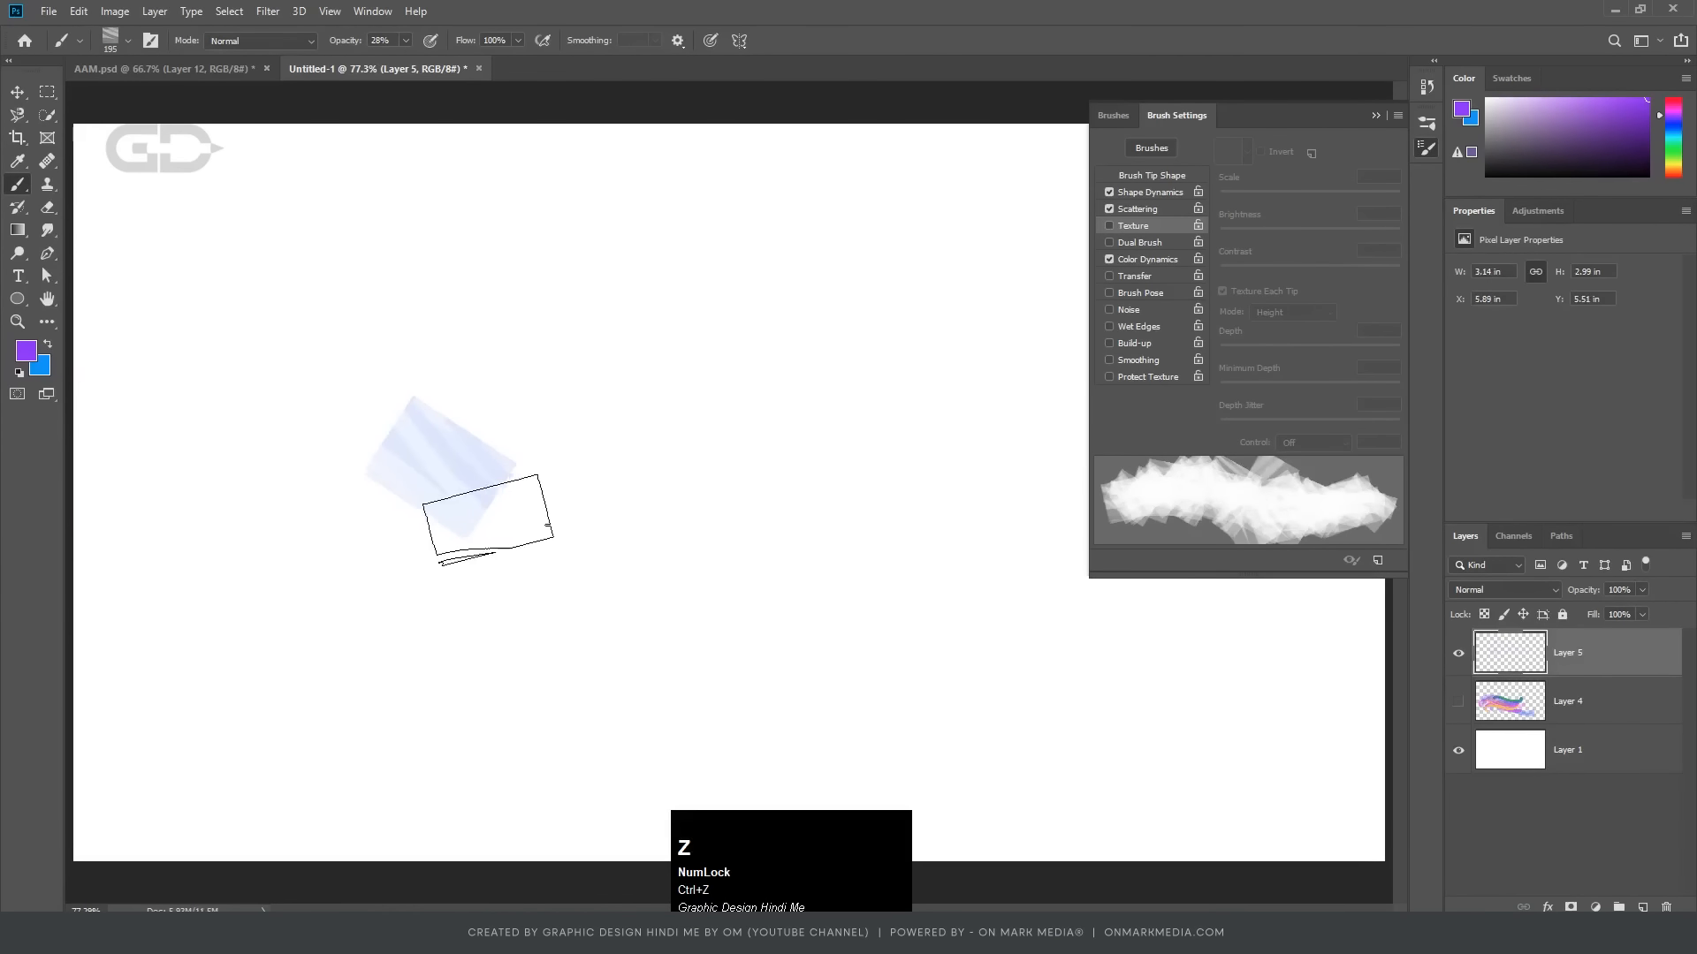
pyautogui.hotkey('ctrl', 'z')
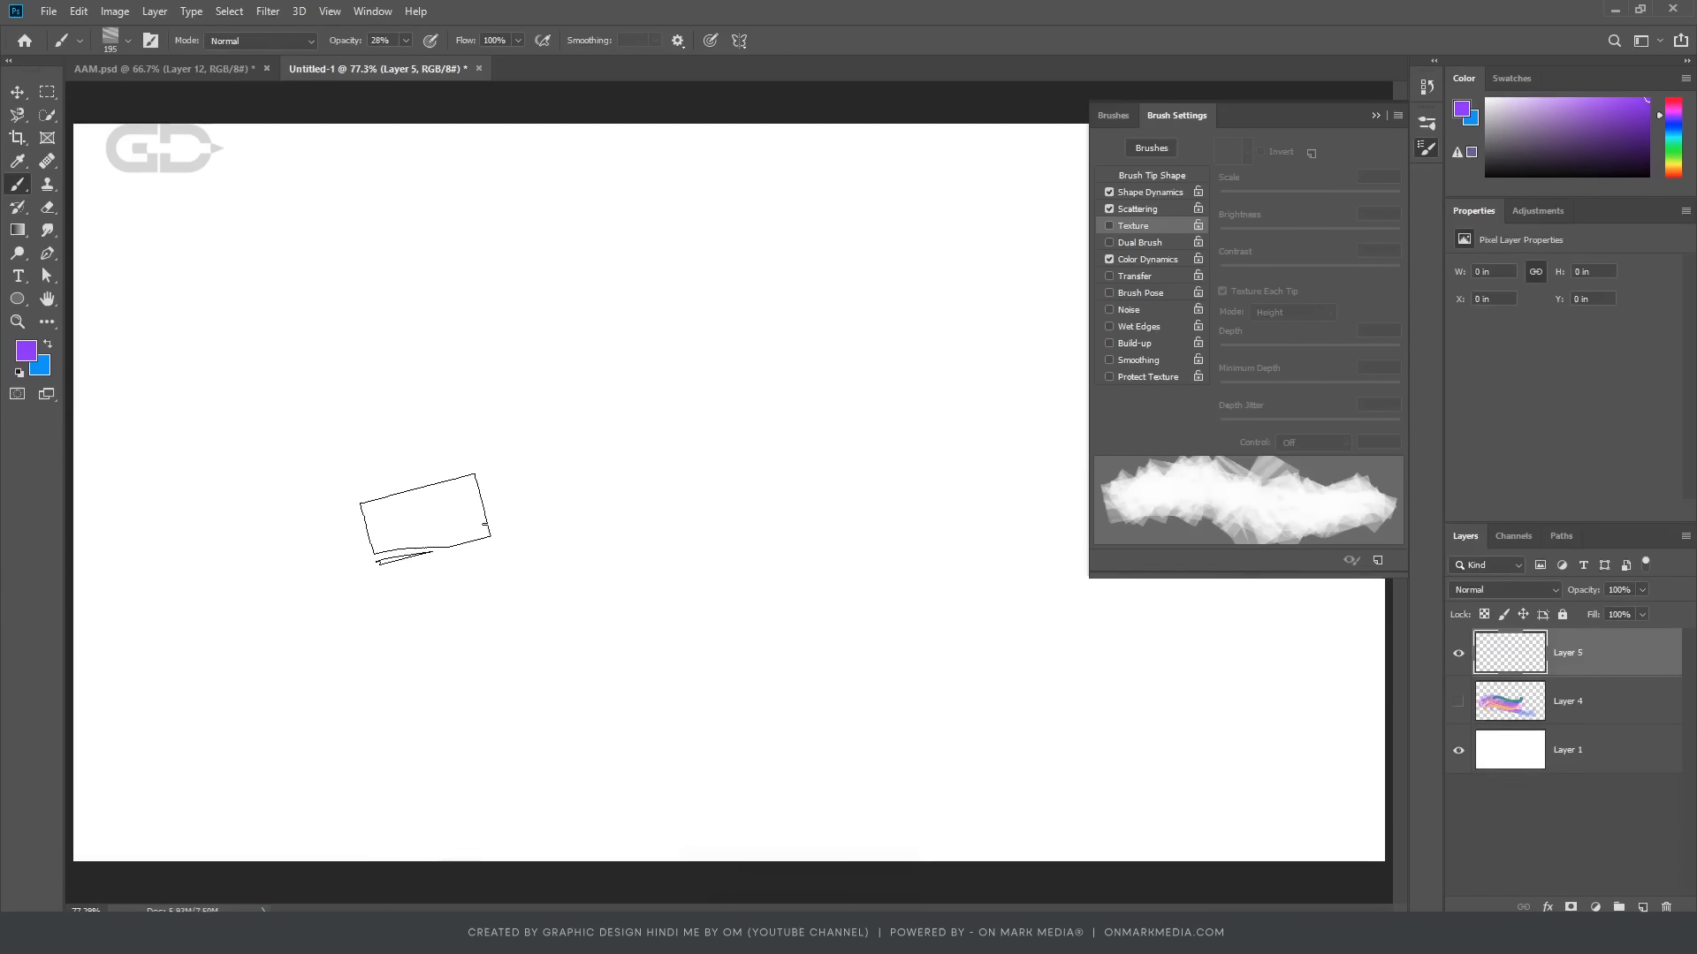
pyautogui.moveTo(408, 519)
pyautogui.mouseDown()
pyautogui.moveTo(293, 463)
pyautogui.moveTo(359, 374)
pyautogui.moveTo(1025, 535)
pyautogui.moveTo(1016, 375)
pyautogui.mouseUp()
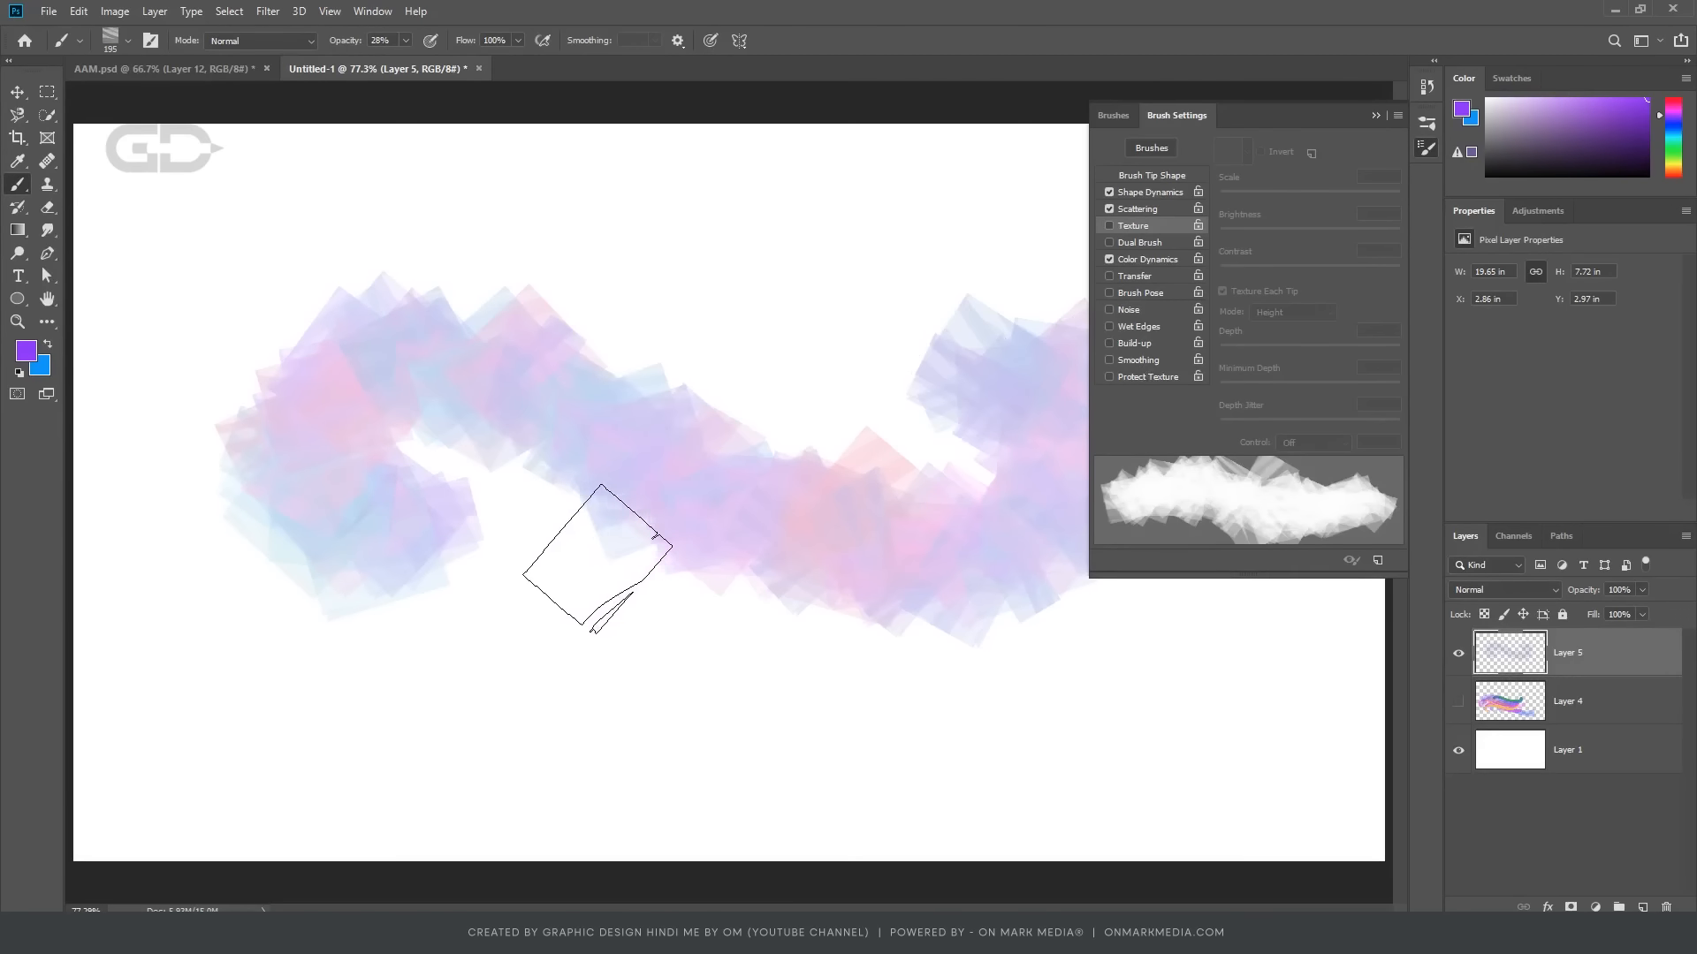
pyautogui.moveTo(552, 590)
pyautogui.mouseDown()
pyautogui.moveTo(398, 549)
pyautogui.moveTo(777, 530)
pyautogui.moveTo(568, 674)
pyautogui.moveTo(301, 738)
pyautogui.moveTo(742, 719)
pyautogui.moveTo(701, 663)
pyautogui.moveTo(519, 515)
pyautogui.mouseUp()
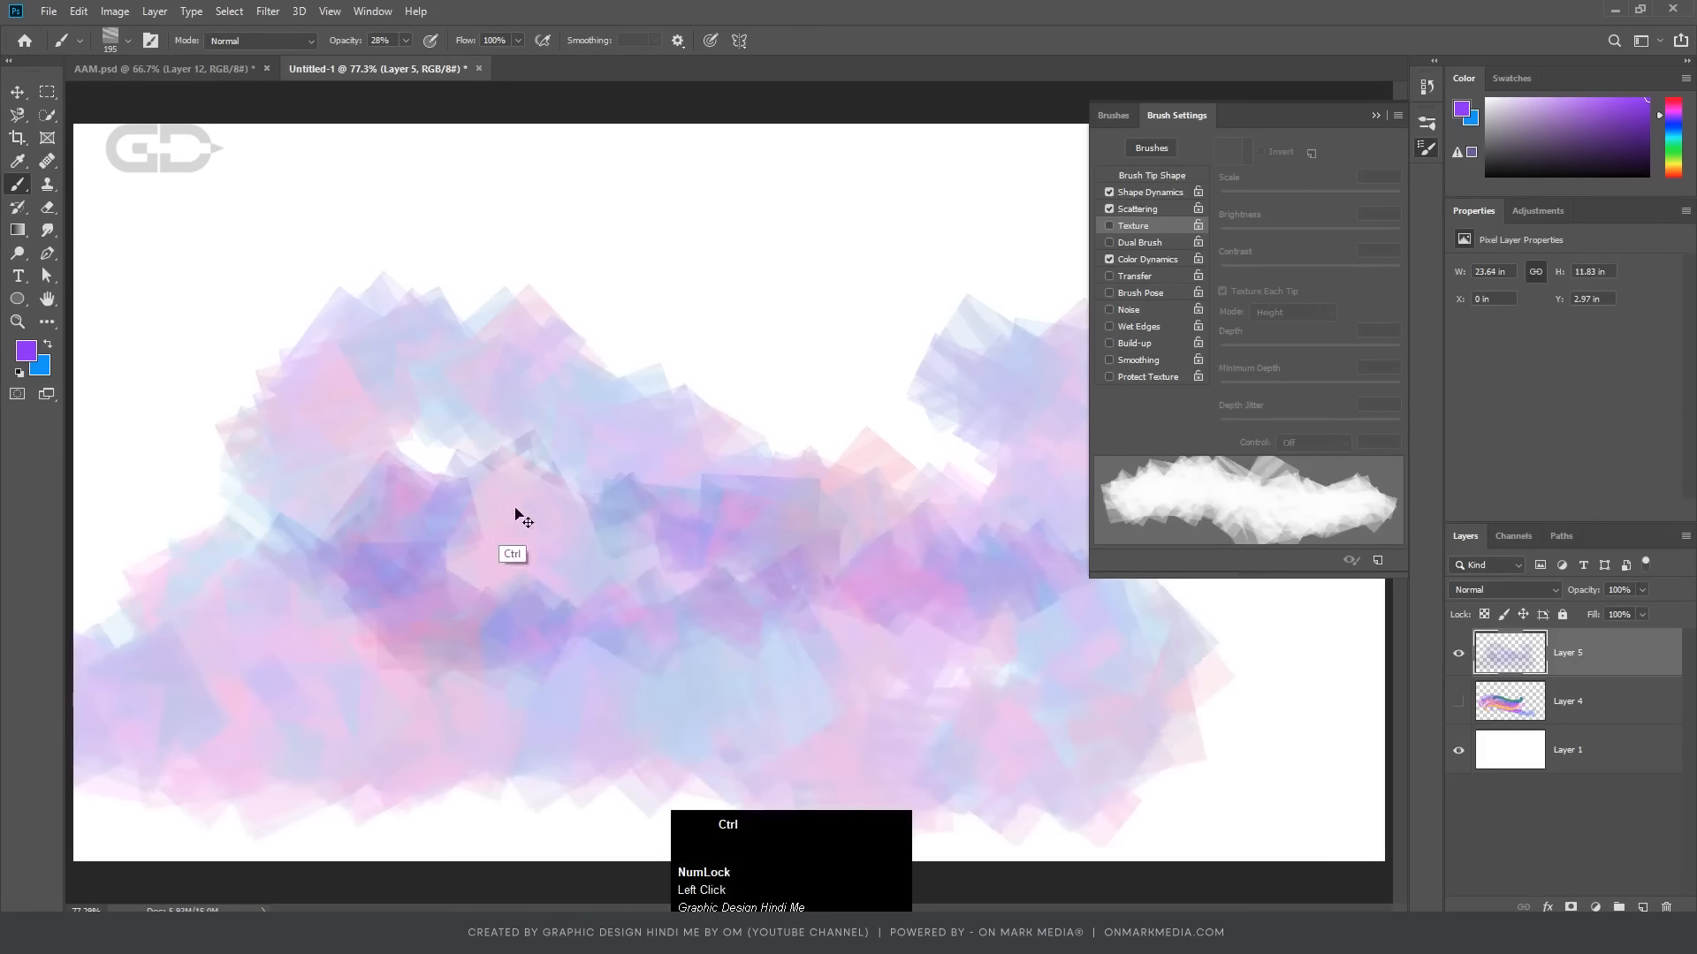
pyautogui.hotkey('ctrl', 'z')
# Step: Open the brush preset picker on the canvas and browse the available brush presets
pyautogui.rightClick(661, 328)
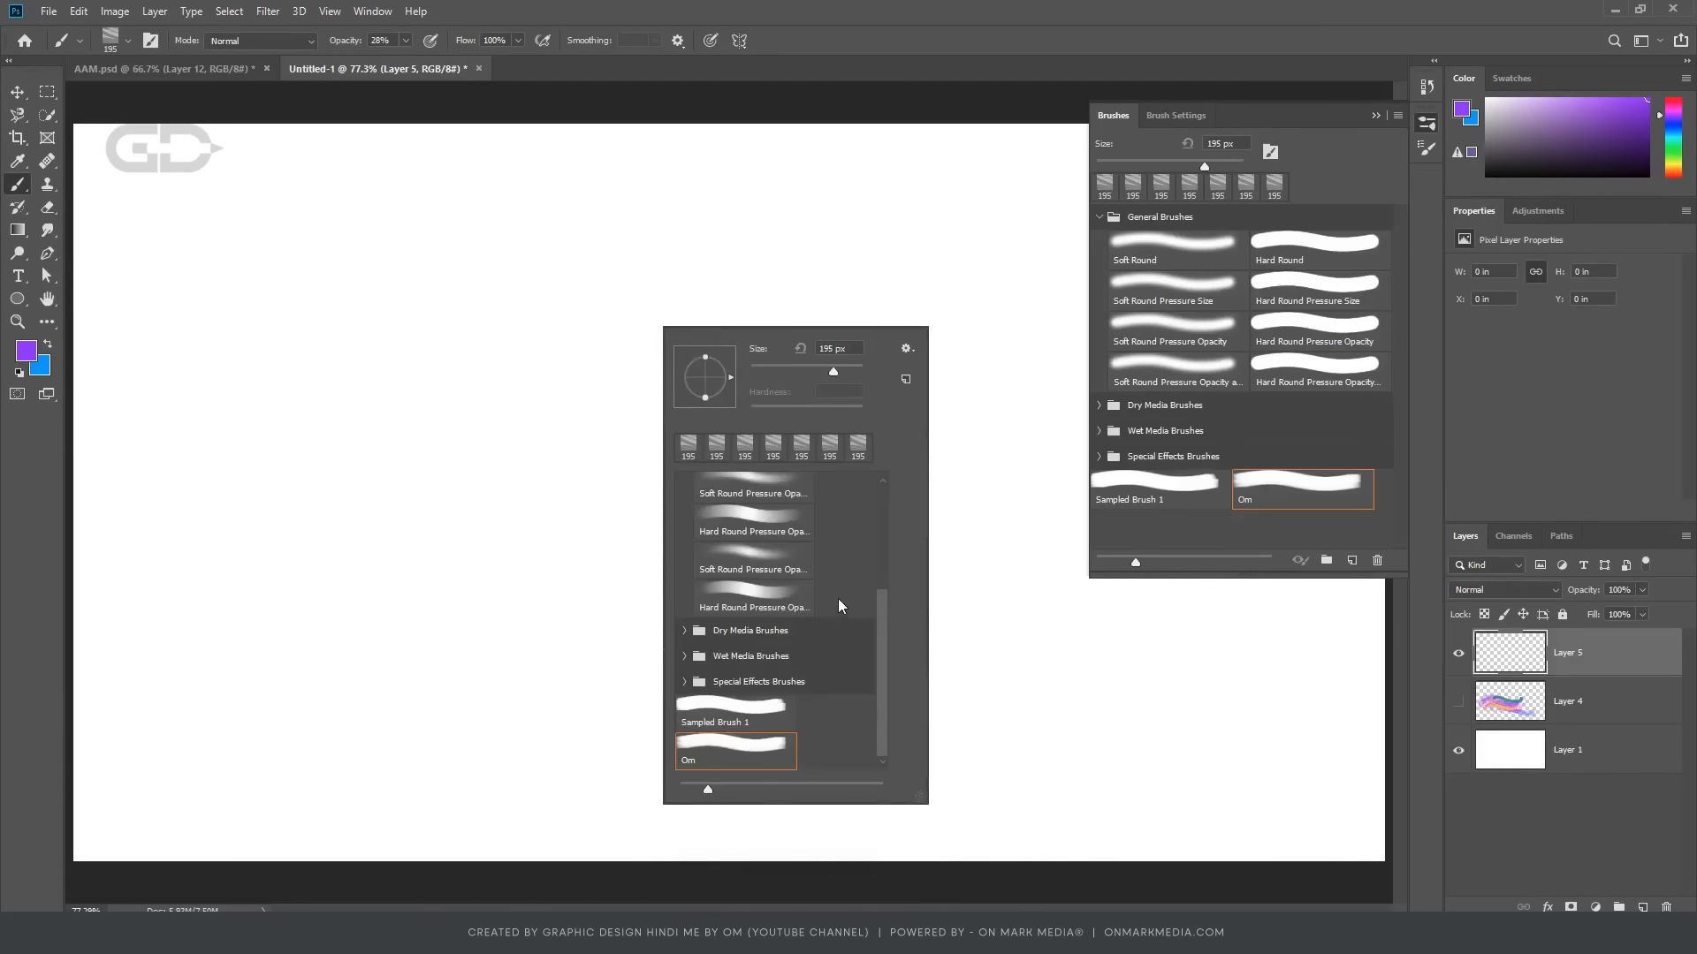
pyautogui.scroll(2, 836, 594)
pyautogui.scroll(3, 841, 599)
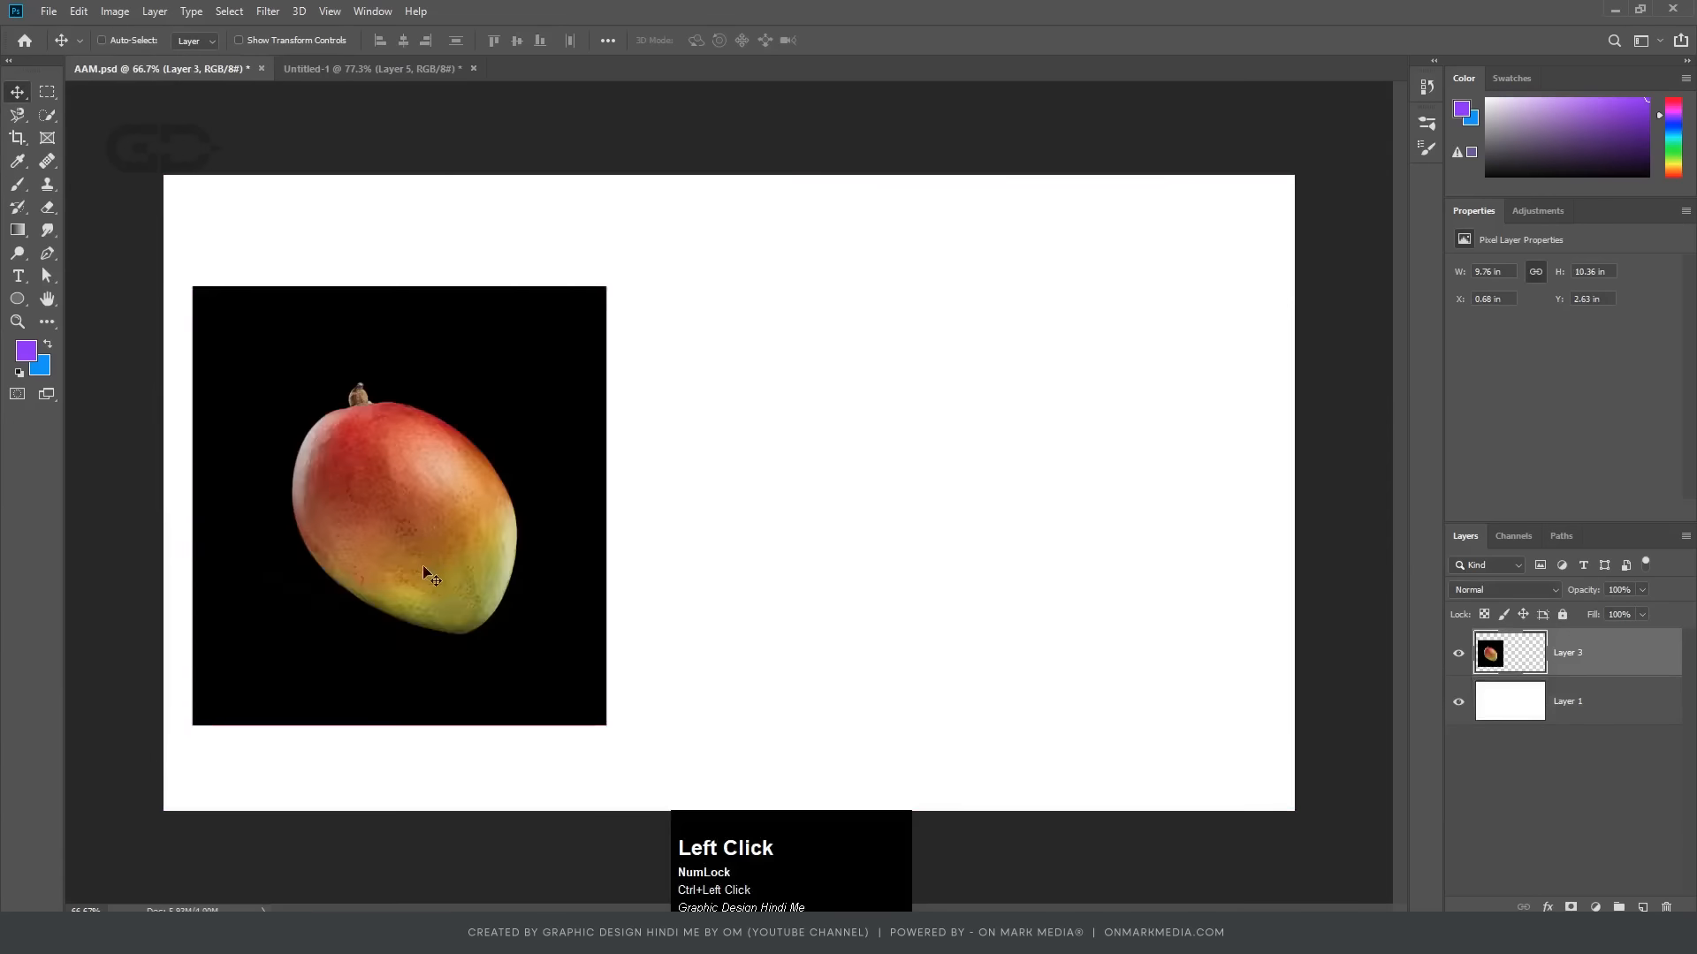
# Step: Switch to AAM.psd with the mango reference photo and show the color swatch strip on Layer 2
pyautogui.moveTo(425, 583)
pyautogui.mouseDown()
pyautogui.moveTo(836, 566)
pyautogui.moveTo(682, 552)
pyautogui.moveTo(712, 548)
pyautogui.mouseUp()
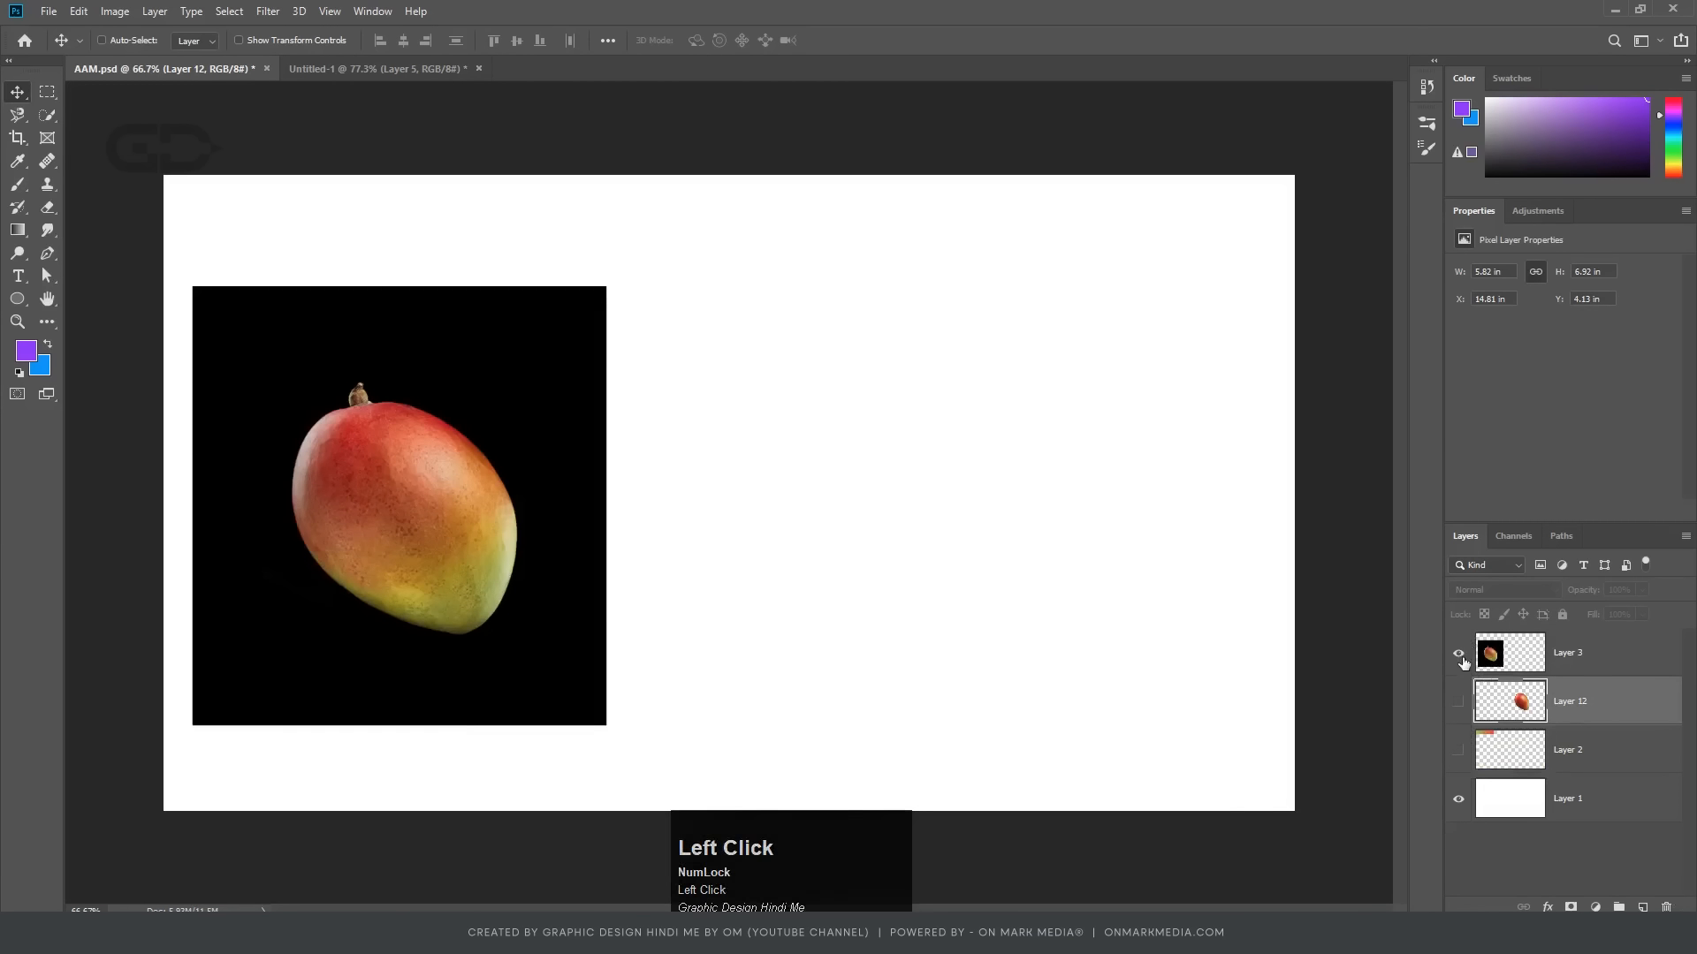
pyautogui.click(1458, 751)
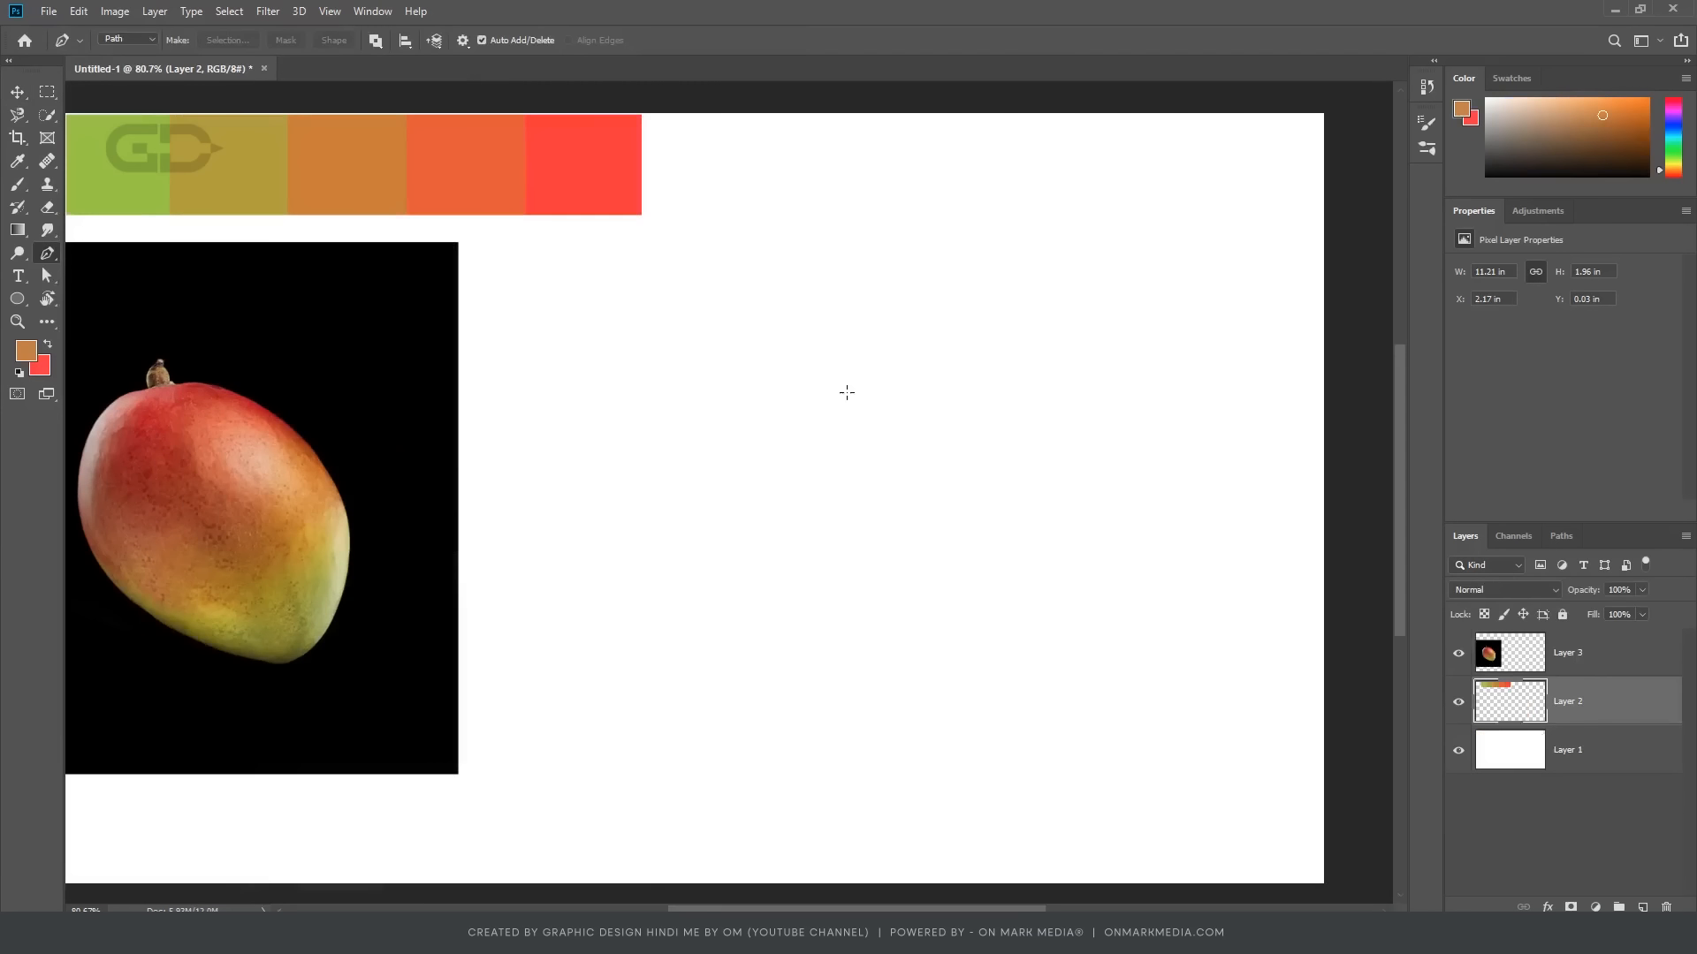
# Step: Draw a closed four-point Pen path roughly outlining a mango on the empty canvas beside the reference photo
pyautogui.click(769, 353)
pyautogui.moveTo(733, 528); pyautogui.dragTo(759, 565)
pyautogui.moveTo(963, 678); pyautogui.dragTo(1015, 606)
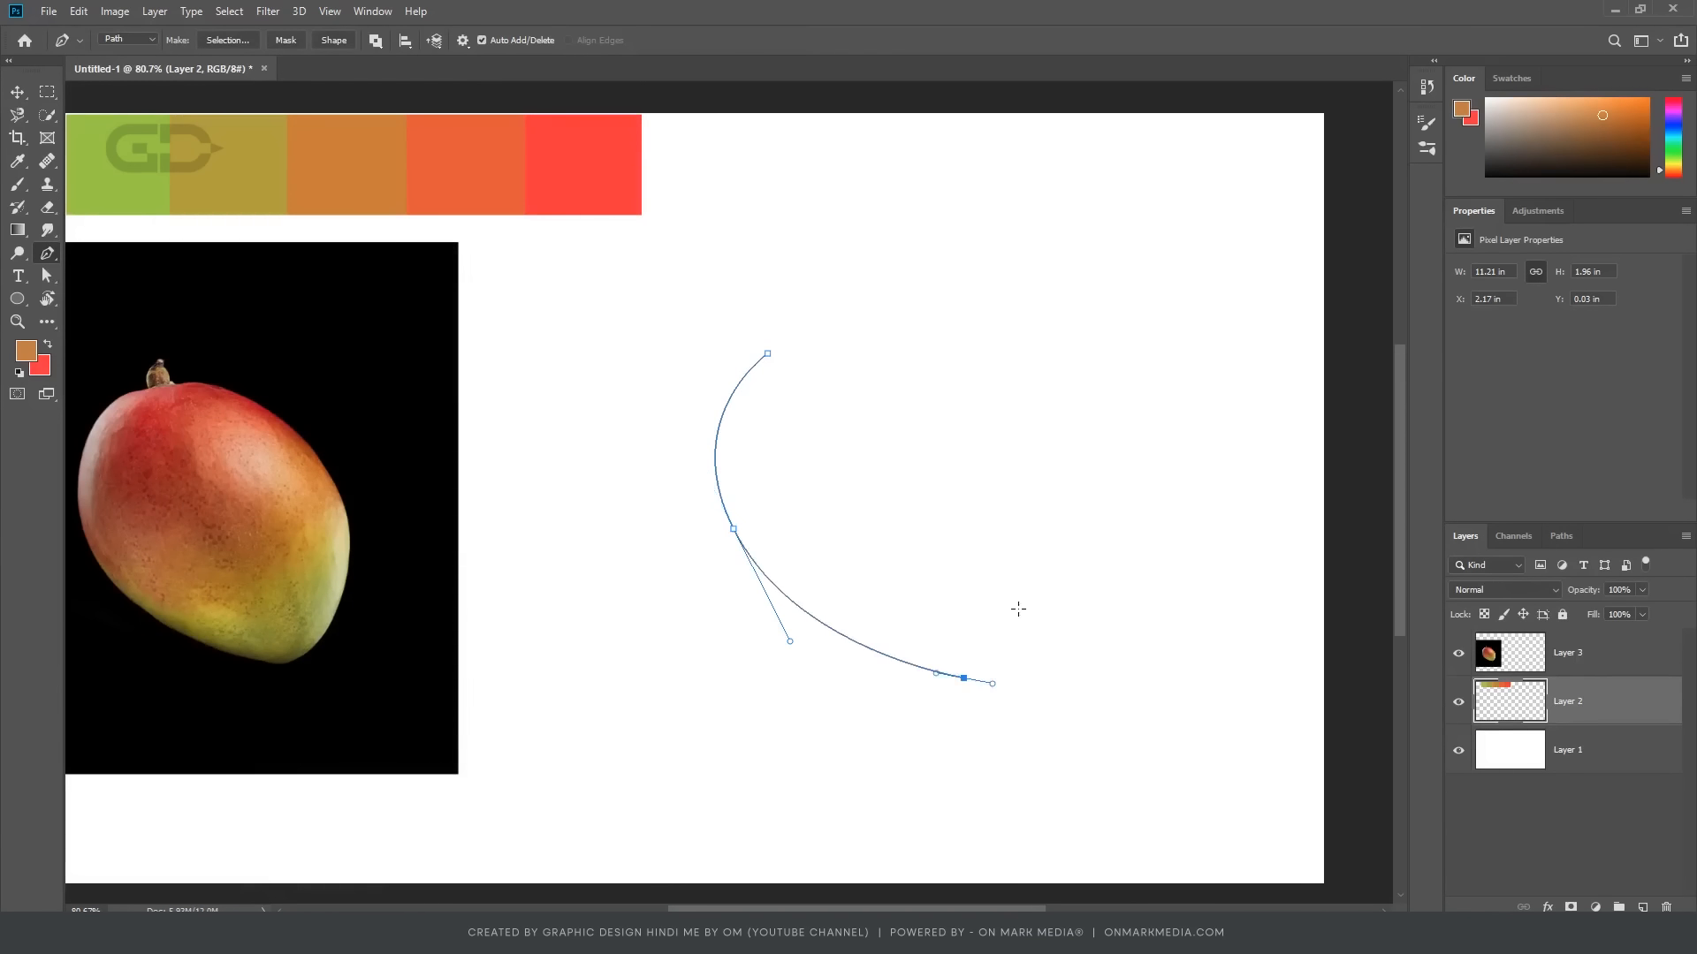
pyautogui.click(1007, 542)
pyautogui.click(769, 353)
# Step: Refine the mango path's anchors and handles into a smooth, rounded outline that narrows toward its lower tip
pyautogui.press('a')
pyautogui.moveTo(771, 352); pyautogui.dragTo(940, 299)
pyautogui.moveTo(1007, 543); pyautogui.dragTo(1007, 507)
pyautogui.moveTo(1022, 552); pyautogui.dragTo(1030, 572)
pyautogui.moveTo(939, 300); pyautogui.dragTo(907, 281)
pyautogui.click(963, 677)
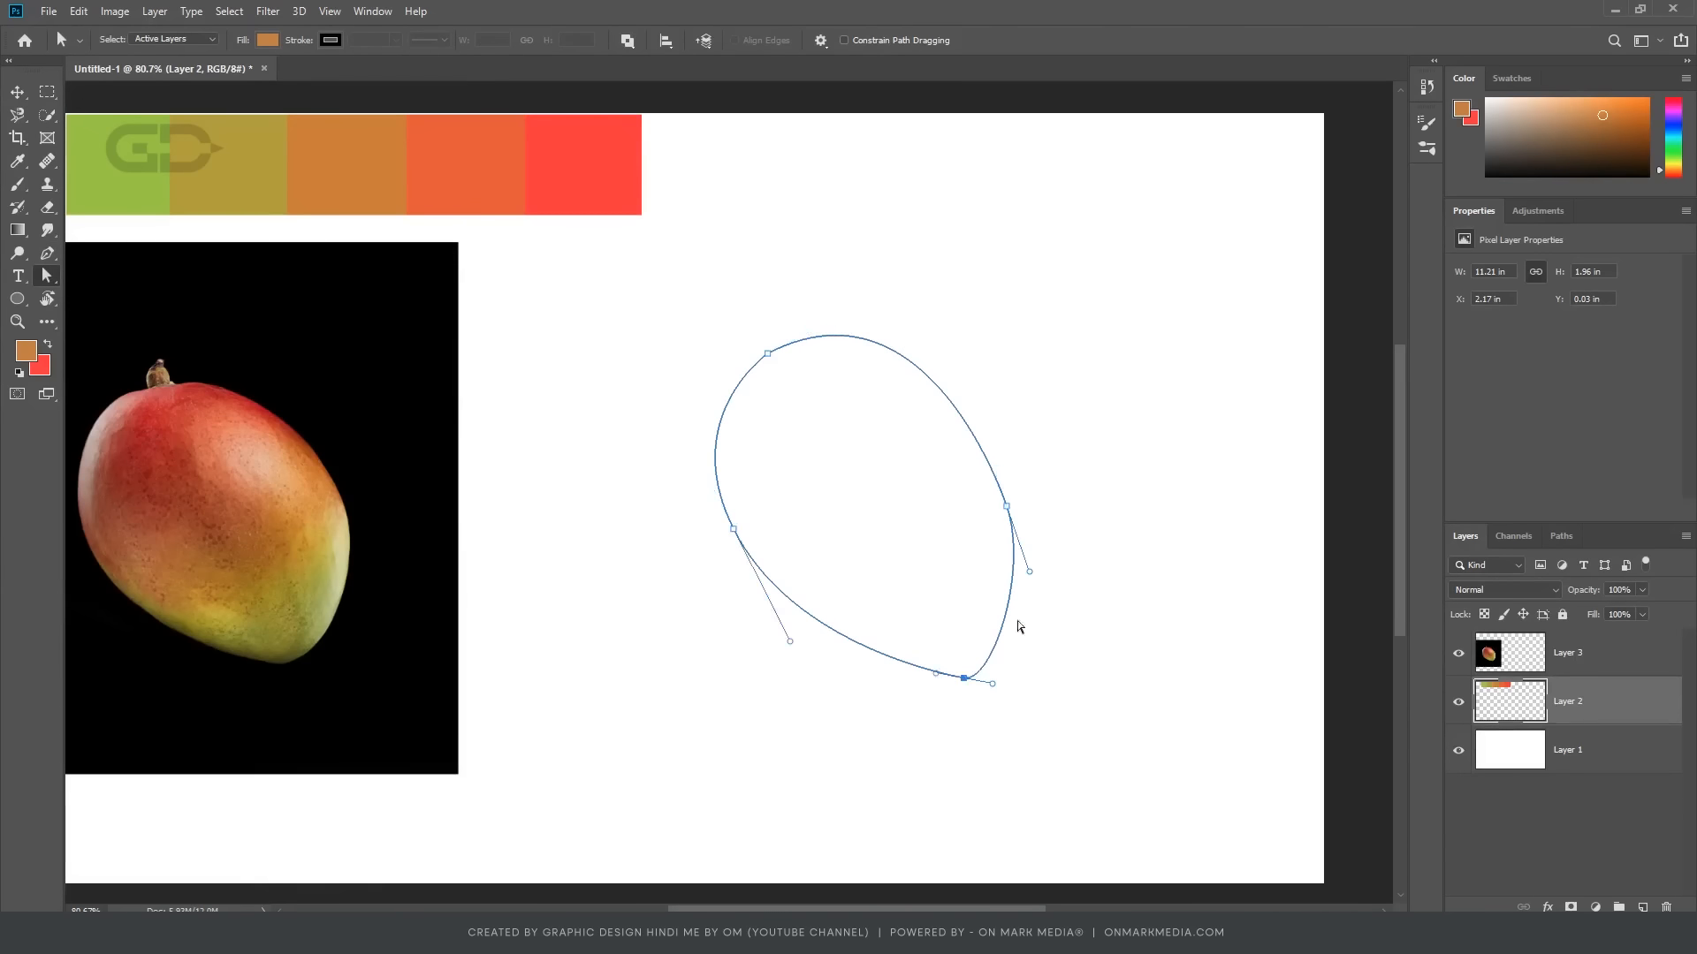
pyautogui.moveTo(963, 678); pyautogui.dragTo(948, 680)
pyautogui.moveTo(1030, 572); pyautogui.dragTo(1027, 602)
pyautogui.click(1082, 740)
# Step: Convert the mango path into a selection
pyautogui.click(865, 344)
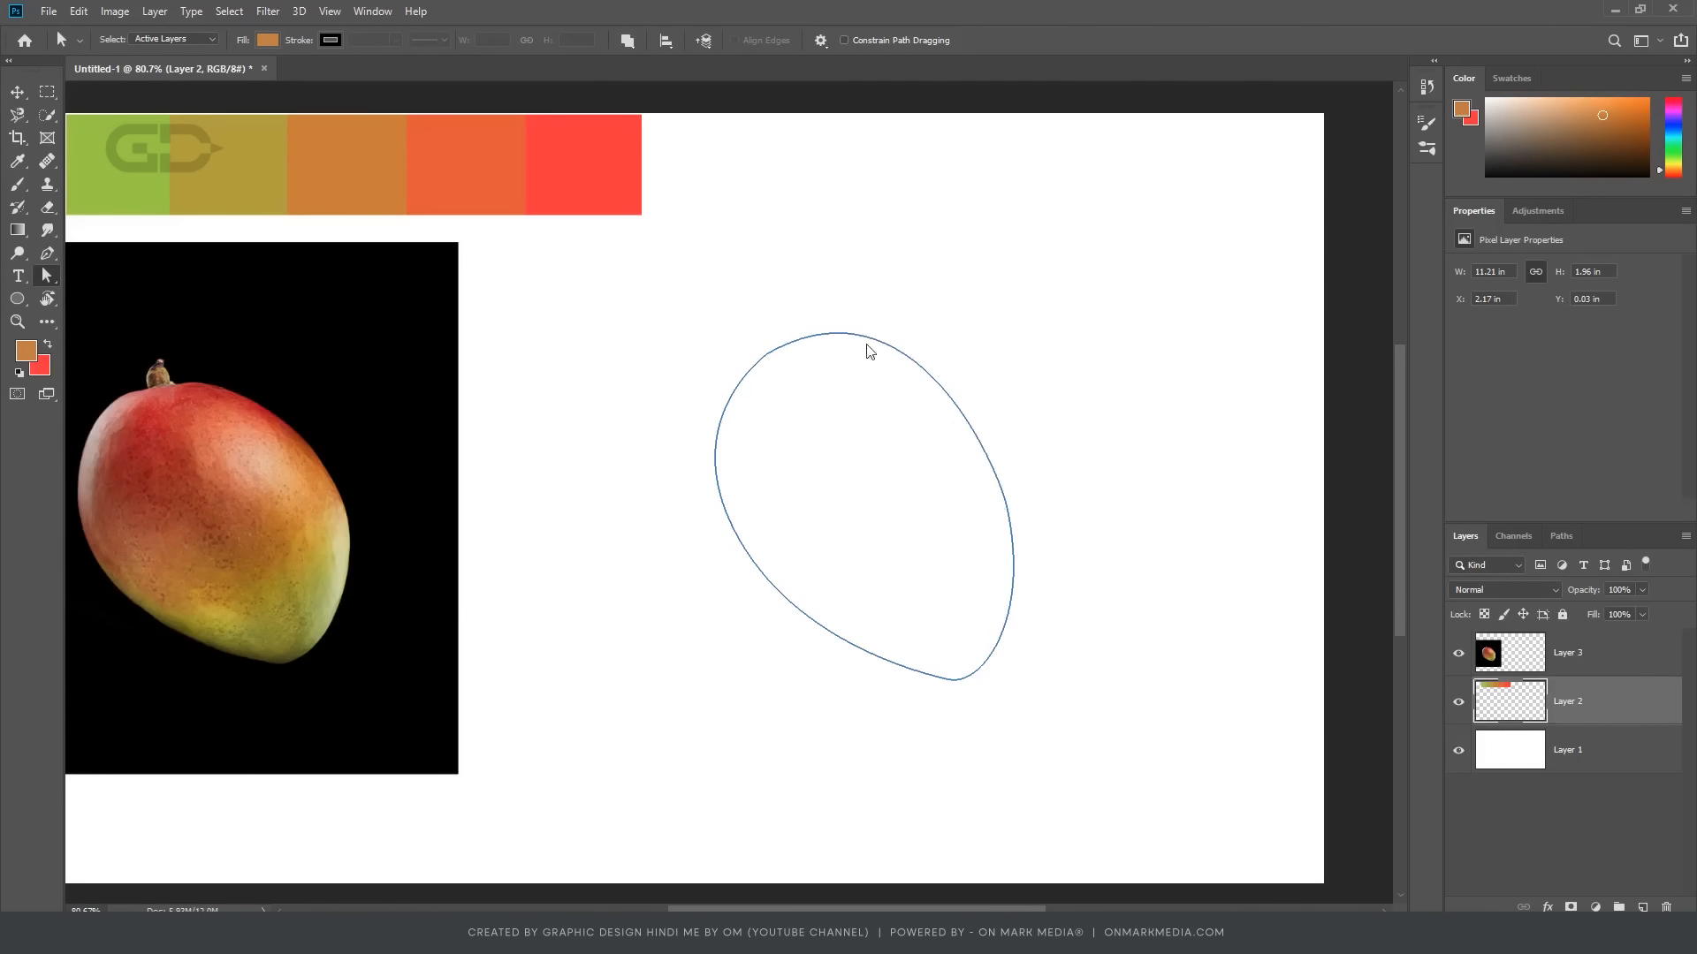
pyautogui.rightClick(809, 338)
pyautogui.click(862, 415)
pyautogui.click(940, 251)
# Step: Add a new layer and fill the mango selection with orange-brown using a soft 700 px brush
pyautogui.hotkey('ctrl', 'shift', 'alt', 'n')
pyautogui.press('b')
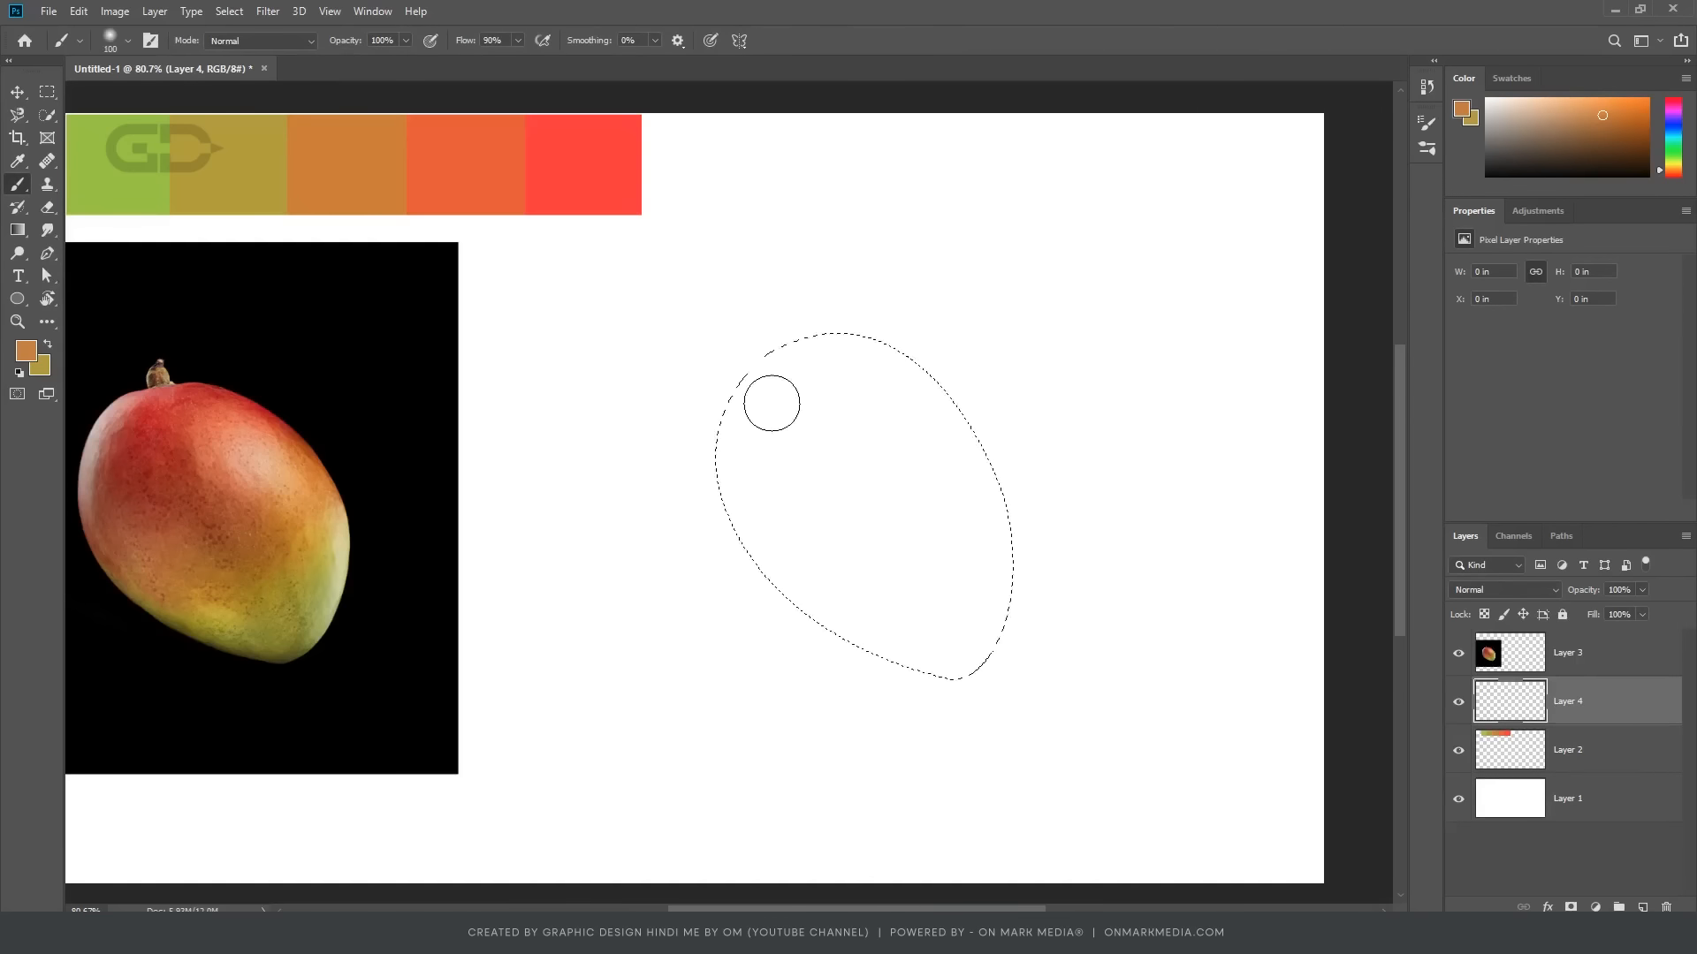
pyautogui.moveTo(970, 309); pyautogui.dragTo(999, 309)
pyautogui.click(856, 485)
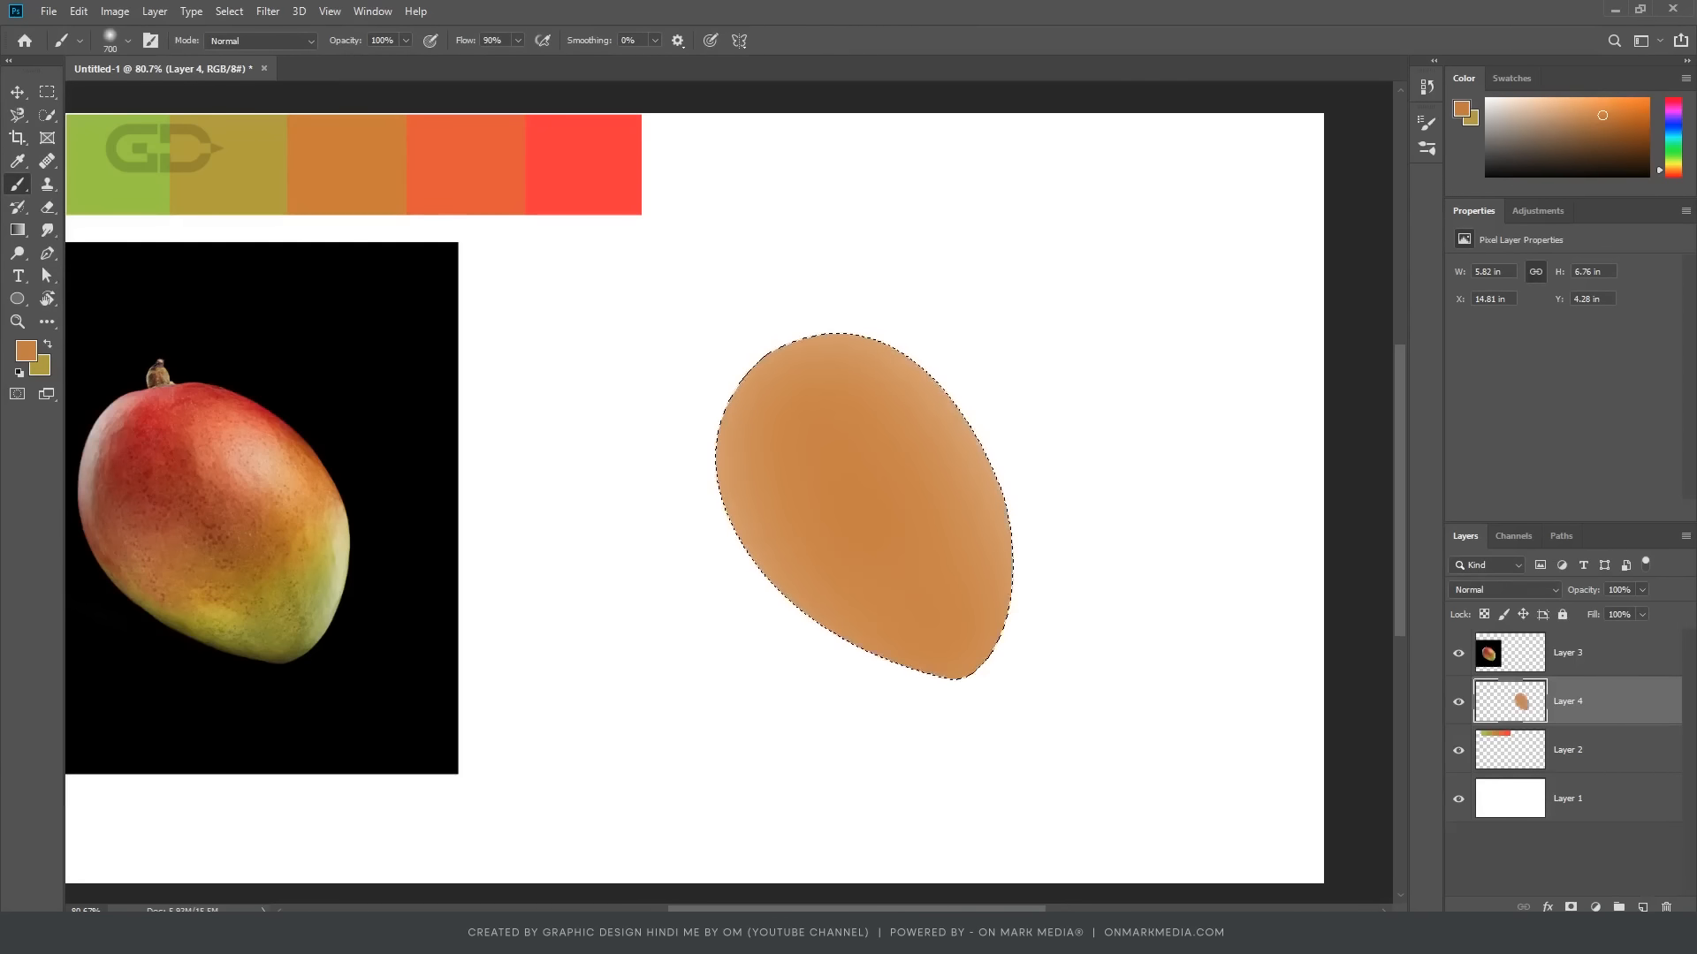
# Step: Add another layer and paint the upper part of the mango with bright red sampled from the swatch strip
pyautogui.click(1642, 907)
pyautogui.keyDown('alt'); pyautogui.click(584, 165); pyautogui.keyUp('alt')
pyautogui.moveTo(788, 338); pyautogui.dragTo(865, 317)
# Step: Pick a darker red, reduce the brush to 200 px and paint the mango's left and central area
pyautogui.click(26, 351)
pyautogui.click(1366, 277)
pyautogui.click(1590, 222)
pyautogui.press('[')
pyautogui.press('[')
pyautogui.press('[')
pyautogui.press('[')
pyautogui.press('[')
pyautogui.press('[')
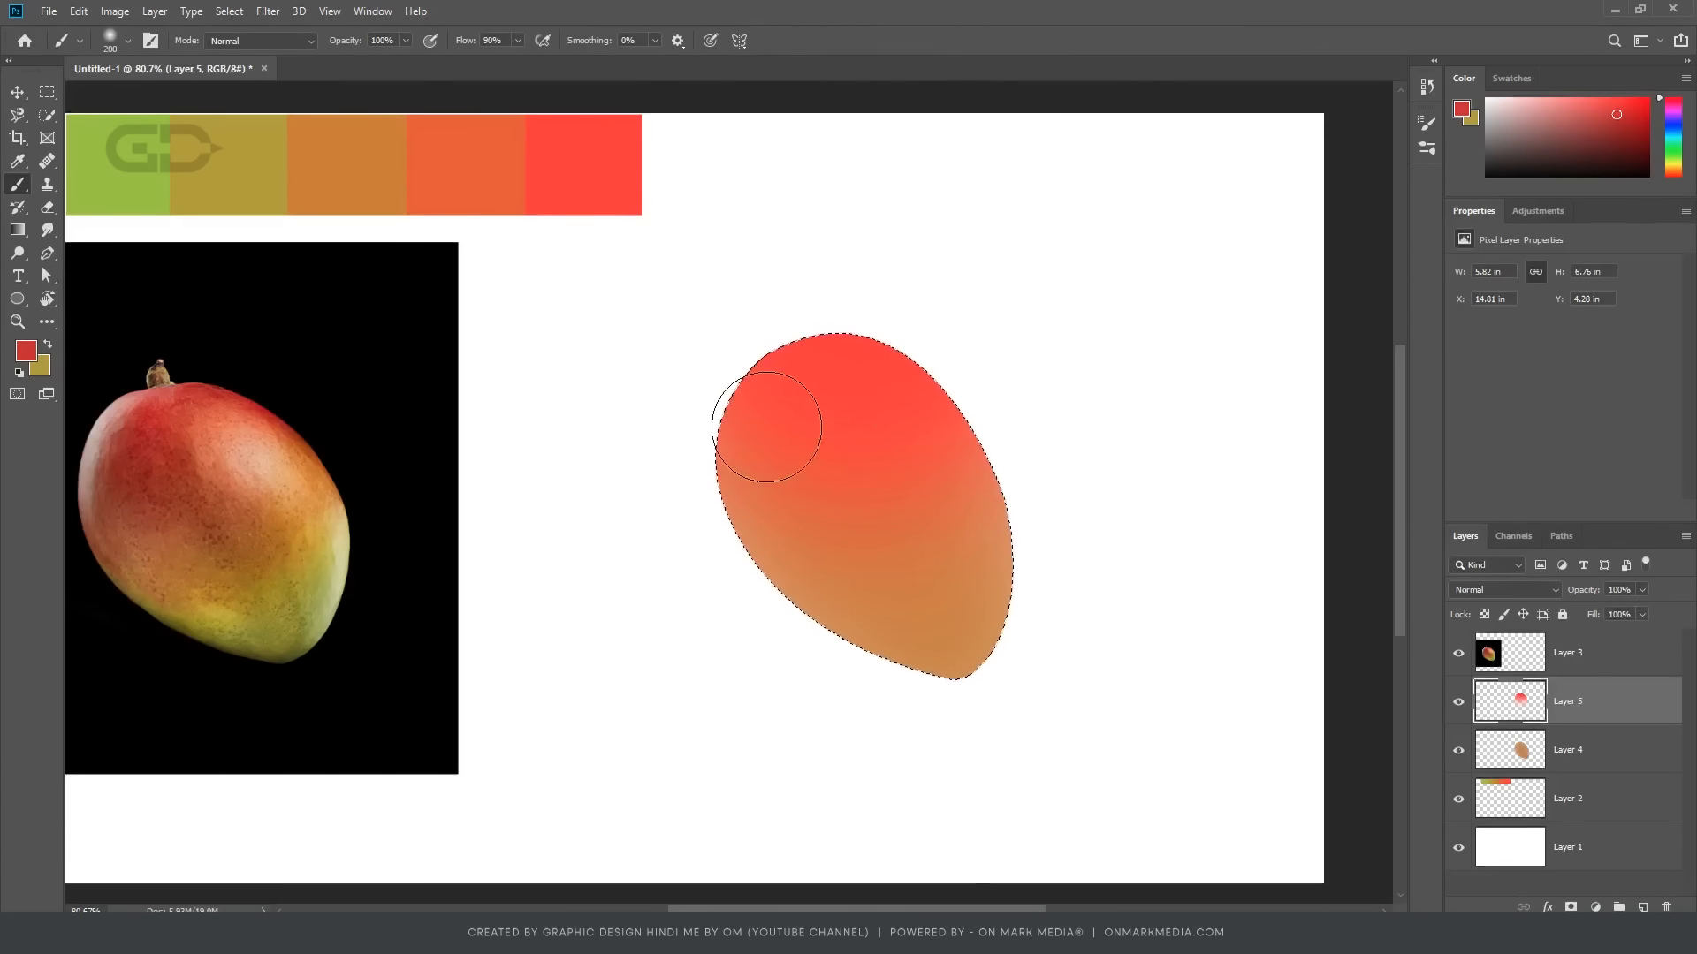
pyautogui.moveTo(765, 427)
pyautogui.mouseDown()
pyautogui.moveTo(867, 522)
pyautogui.moveTo(762, 495)
pyautogui.moveTo(795, 517)
pyautogui.mouseUp()
# Step: Paint the mango's lower edge green and its right side olive on a new layer, then deselect and merge it into the red layer
pyautogui.keyDown('alt'); pyautogui.click(119, 177); pyautogui.keyUp('alt')
pyautogui.click(1642, 906)
pyautogui.moveTo(954, 663); pyautogui.dragTo(796, 601)
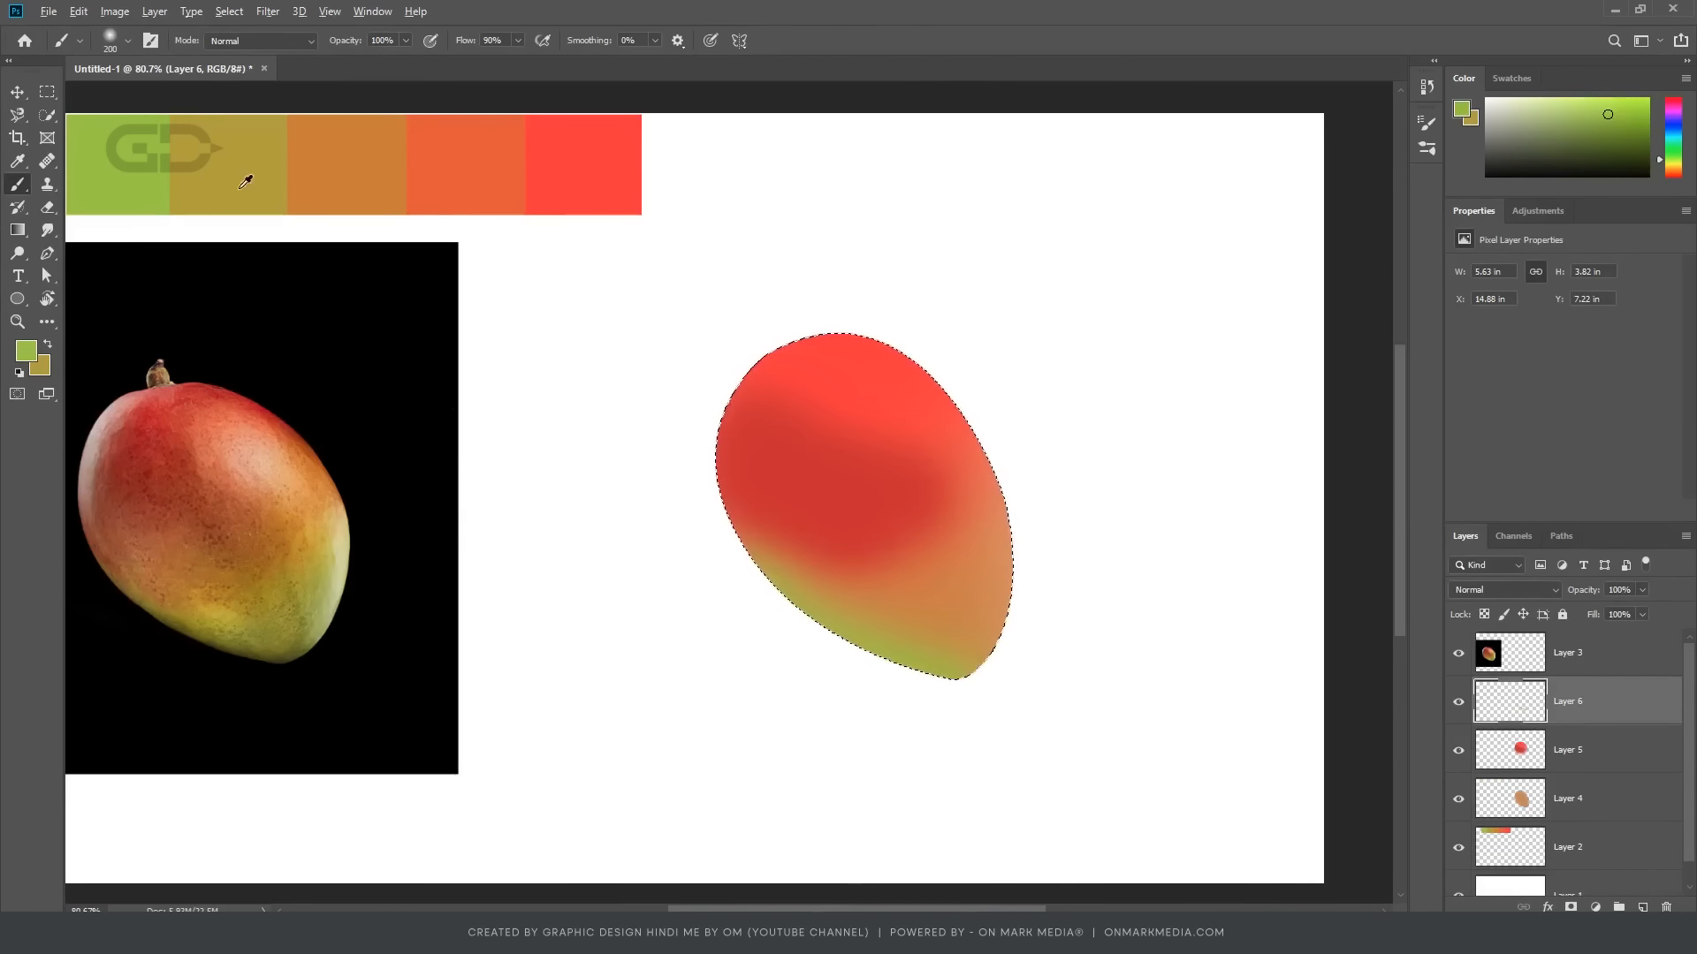
pyautogui.keyDown('alt'); pyautogui.click(245, 178); pyautogui.keyUp('alt')
pyautogui.moveTo(1034, 499); pyautogui.dragTo(806, 578)
pyautogui.hotkey('ctrl', 'd')
pyautogui.hotkey('ctrl', 'e')
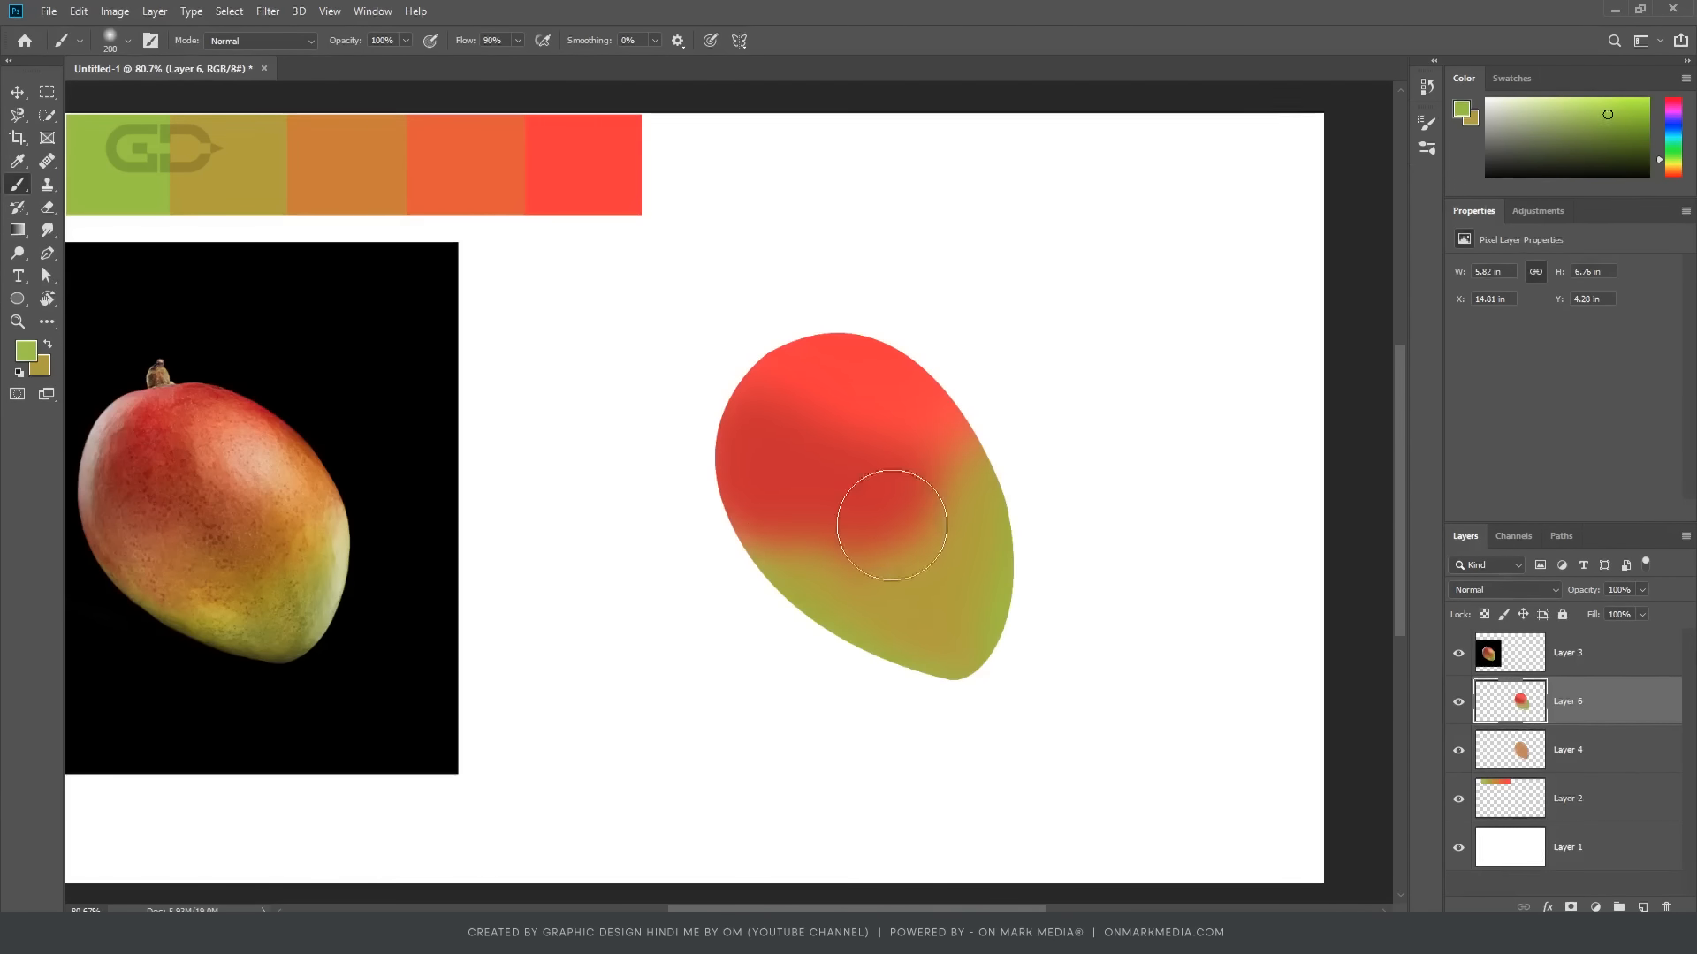
# Step: Restore the mango selection and blend the red into the green with a sampled color, a 105 px brush and 12% opacity
pyautogui.keyDown('alt'); pyautogui.click(838, 543); pyautogui.keyUp('alt')
pyautogui.keyDown('alt'); pyautogui.rightClick(818, 538); pyautogui.keyUp('alt')
pyautogui.press('1')
pyautogui.press('2')
pyautogui.hotkey('ctrl', 'shift', 'd')
pyautogui.moveTo(818, 539)
pyautogui.mouseDown()
pyautogui.moveTo(847, 477)
pyautogui.moveTo(902, 621)
pyautogui.moveTo(927, 505)
pyautogui.moveTo(965, 539)
pyautogui.moveTo(894, 507)
pyautogui.mouseUp()
# Step: Continue softening the mango's color transitions by sampling nearby reds and olives and painting over the upper and right areas
pyautogui.keyDown('alt'); pyautogui.click(901, 618); pyautogui.keyUp('alt')
pyautogui.keyDown('alt'); pyautogui.click(894, 508); pyautogui.keyUp('alt')
pyautogui.keyDown('alt'); pyautogui.click(809, 469); pyautogui.keyUp('alt')
pyautogui.moveTo(808, 469); pyautogui.dragTo(875, 411)
pyautogui.keyDown('alt'); pyautogui.click(973, 548); pyautogui.keyUp('alt')
pyautogui.moveTo(973, 548); pyautogui.dragTo(973, 586)
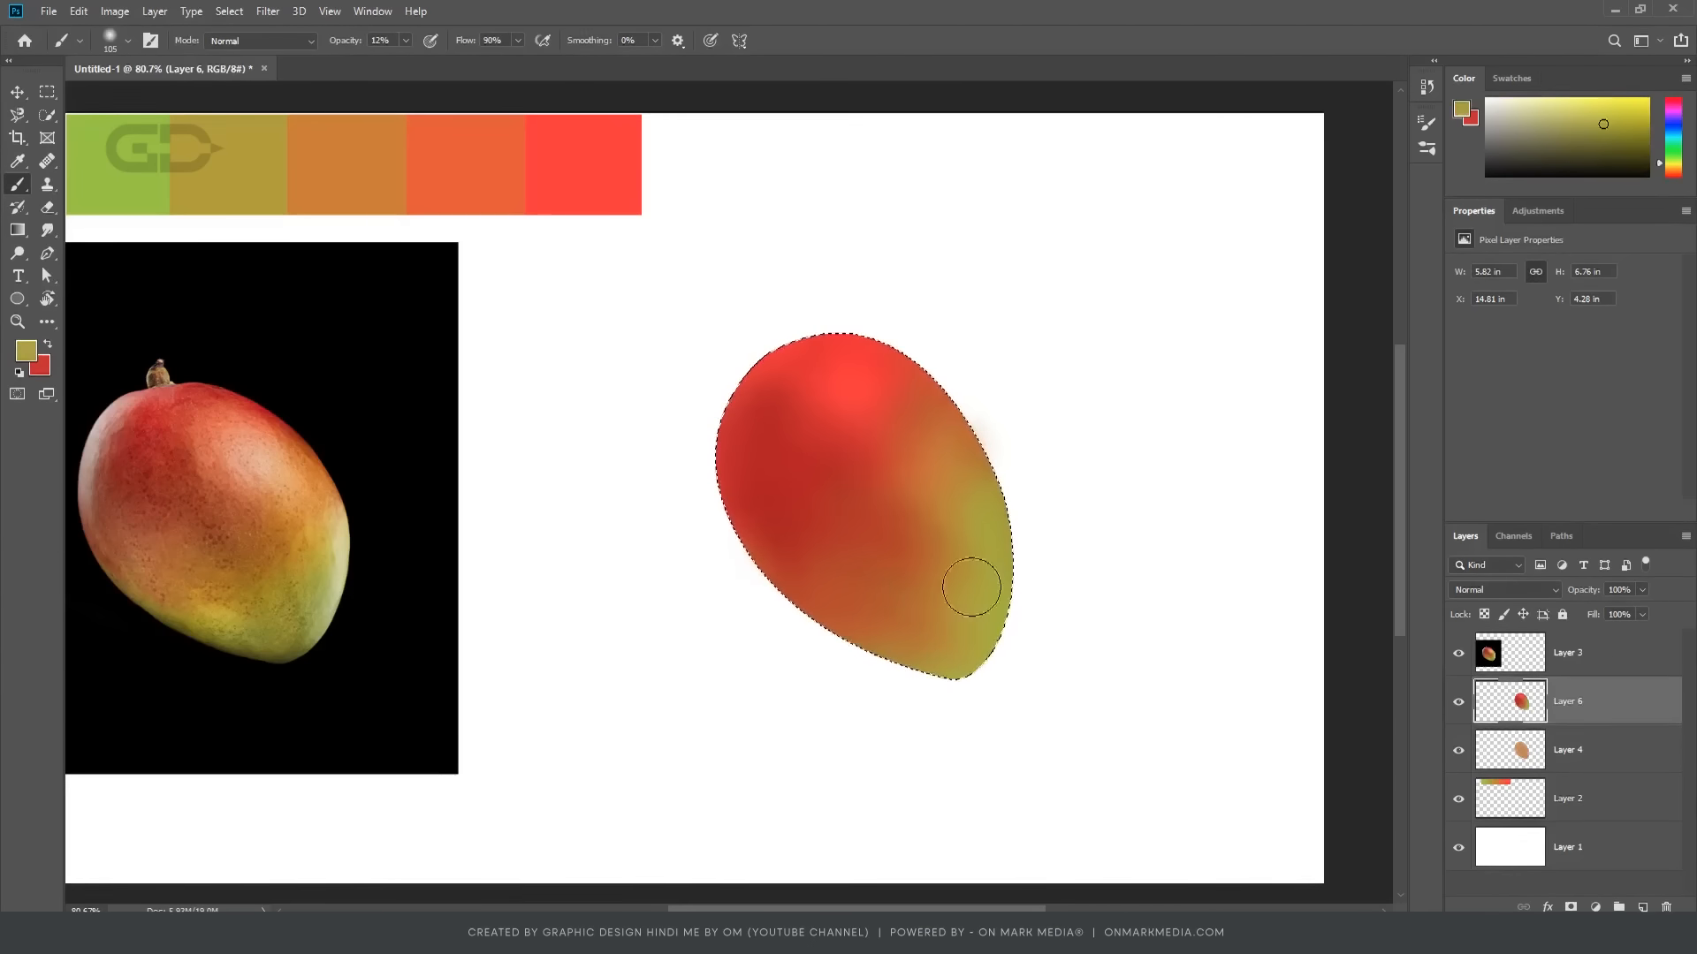
# Step: Continue blending the mango's red into its olive side by sampling both areas and brushing between them
pyautogui.keyDown('alt'); pyautogui.click(799, 491); pyautogui.keyUp('alt')
pyautogui.moveTo(800, 491); pyautogui.dragTo(872, 494)
pyautogui.keyDown('alt'); pyautogui.click(928, 632); pyautogui.keyUp('alt')
pyautogui.keyDown('alt'); pyautogui.click(985, 574); pyautogui.keyUp('alt')
pyautogui.moveTo(734, 538)
pyautogui.mouseDown()
pyautogui.moveTo(811, 600)
pyautogui.moveTo(757, 576)
pyautogui.moveTo(799, 636)
pyautogui.moveTo(859, 668)
pyautogui.moveTo(773, 605)
pyautogui.moveTo(1019, 474)
pyautogui.mouseUp()
pyautogui.keyDown('alt'); pyautogui.click(800, 477); pyautogui.keyUp('alt')
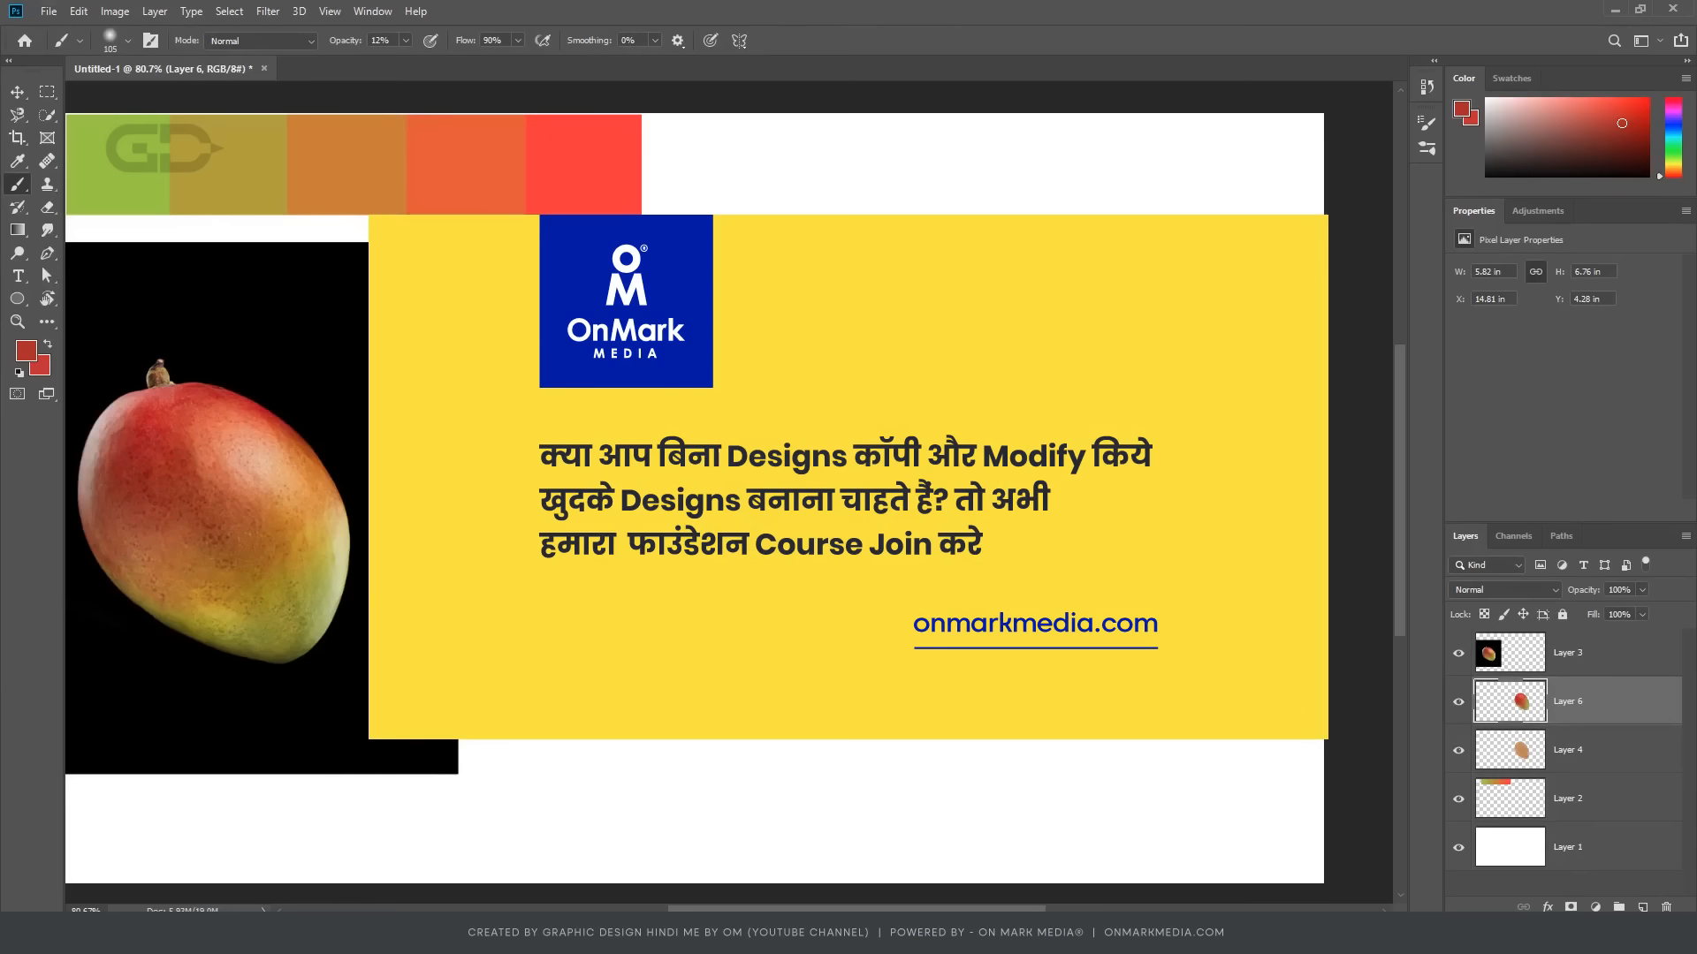
# Step: Shade the mango's lower edge with dark green #3e5b02 using a 200 px brush at 11% opacity
pyautogui.click(32, 358)
pyautogui.click(22, 353)
pyautogui.press('8')
pyautogui.press('7')
pyautogui.press(']')
pyautogui.press(']')
pyautogui.press(']')
pyautogui.press(']')
pyautogui.click(26, 351)
pyautogui.click(1408, 378)
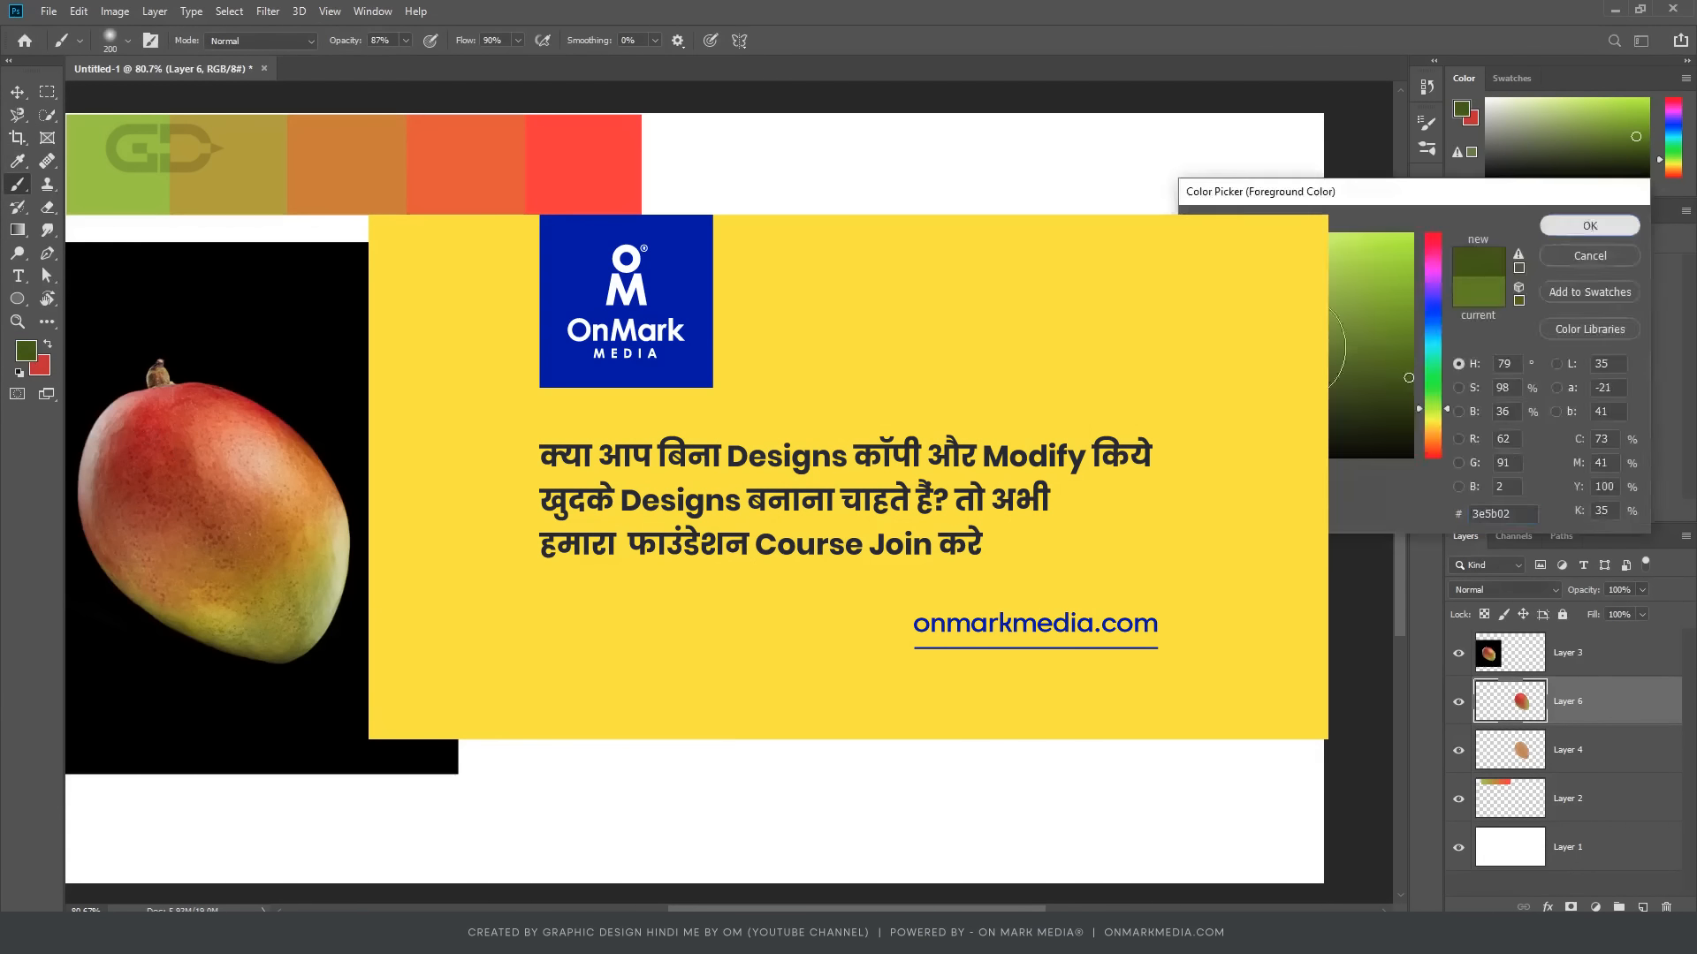
pyautogui.click(1589, 225)
pyautogui.press('1')
pyautogui.press('1')
# Step: Sample the mango's red, darken it to maroon and shade the mango's middle at 8% opacity
pyautogui.keyDown('alt'); pyautogui.click(822, 566); pyautogui.keyUp('alt')
pyautogui.keyDown('alt'); pyautogui.click(800, 477); pyautogui.keyUp('alt')
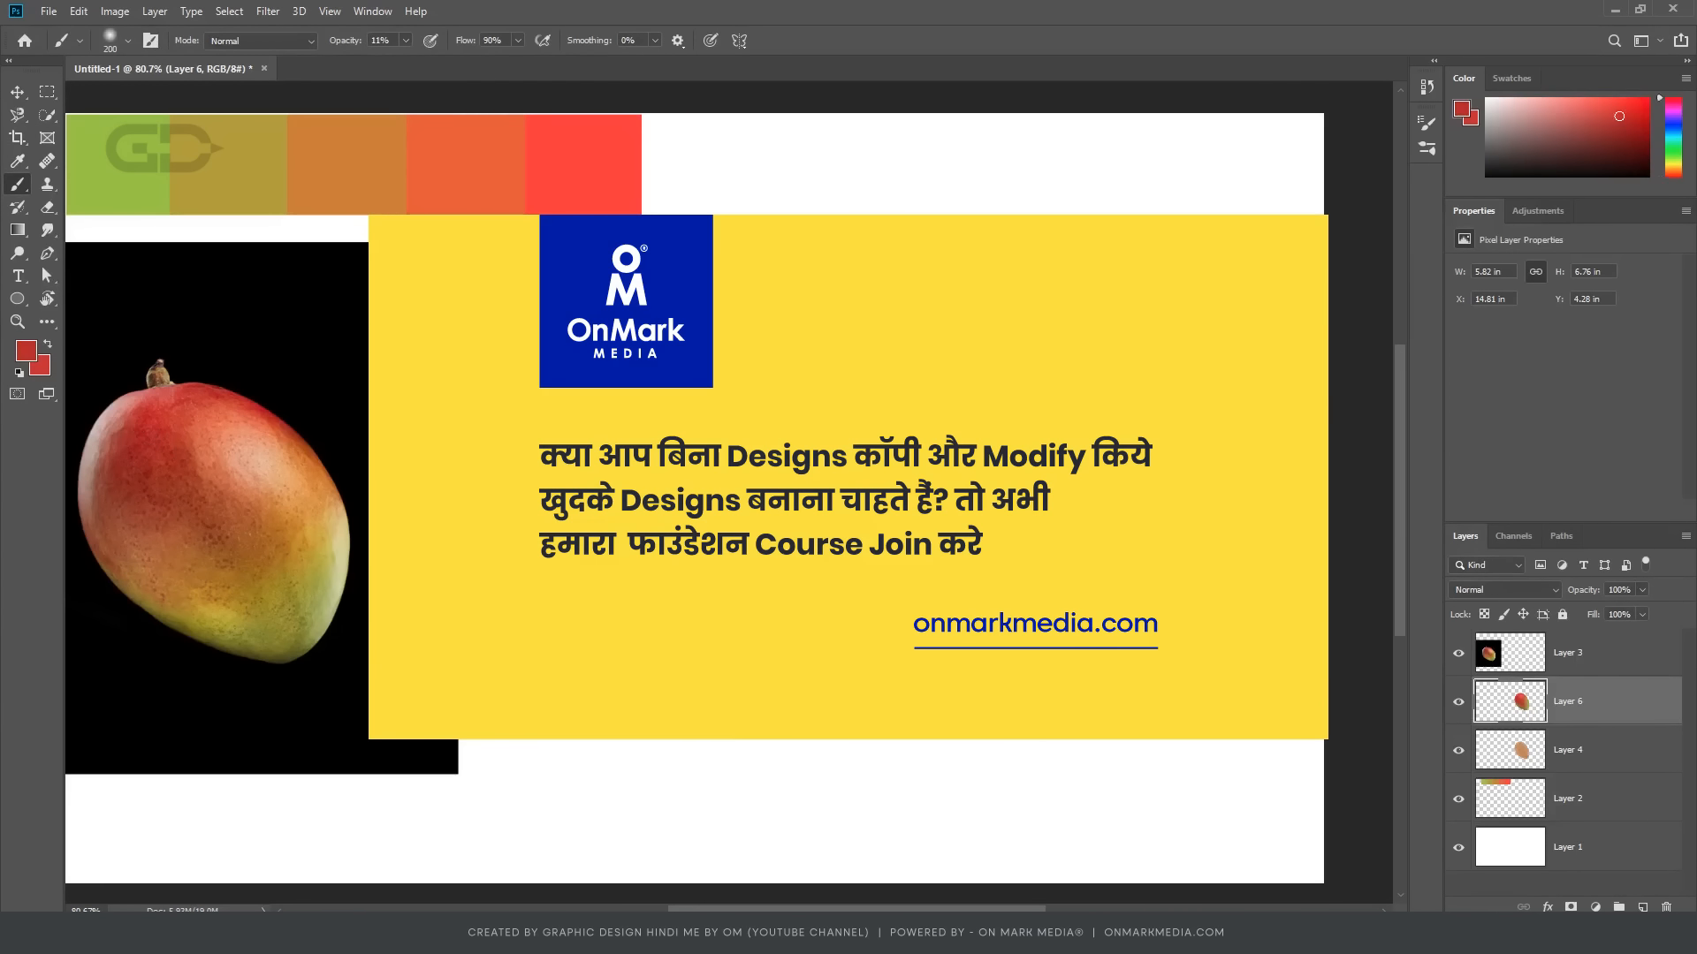
pyautogui.click(406, 40)
pyautogui.click(26, 351)
pyautogui.moveTo(403, 63)
pyautogui.mouseDown()
pyautogui.moveTo(428, 62)
pyautogui.moveTo(377, 63)
pyautogui.mouseUp()
pyautogui.click(1408, 404)
pyautogui.click(1590, 226)
pyautogui.click(406, 40)
pyautogui.moveTo(795, 530); pyautogui.dragTo(821, 465)
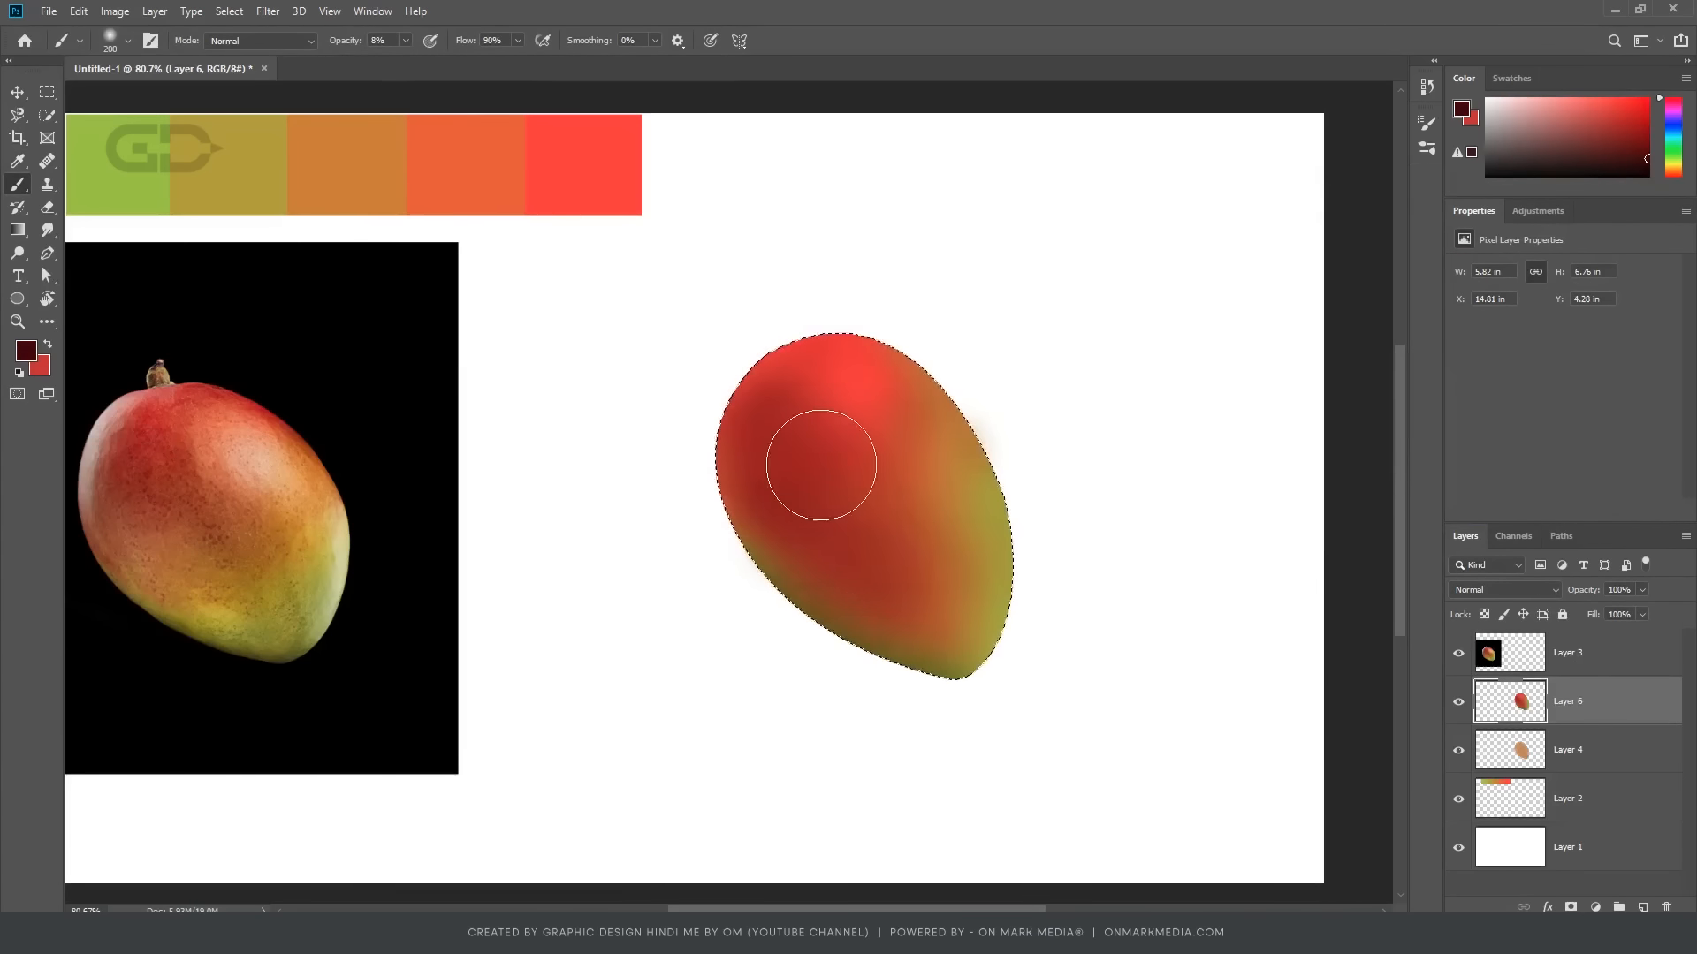
# Step: Sample white from the canvas and paint a soft highlight down the mango's left side with a smaller brush
pyautogui.keyDown('alt'); pyautogui.click(652, 341); pyautogui.keyUp('alt')
pyautogui.press('[')
pyautogui.press('[')
pyautogui.press('[')
pyautogui.moveTo(726, 499)
pyautogui.mouseDown()
pyautogui.moveTo(768, 347)
pyautogui.moveTo(726, 503)
pyautogui.mouseUp()
# Step: Sample the bright red palette swatch, adjust the color and tint the mango's left edge with a 45 px brush
pyautogui.keyDown('alt'); pyautogui.click(594, 154); pyautogui.keyUp('alt')
pyautogui.click(44, 360)
pyautogui.click(1353, 342)
pyautogui.click(1590, 225)
pyautogui.moveTo(751, 380); pyautogui.dragTo(732, 565)
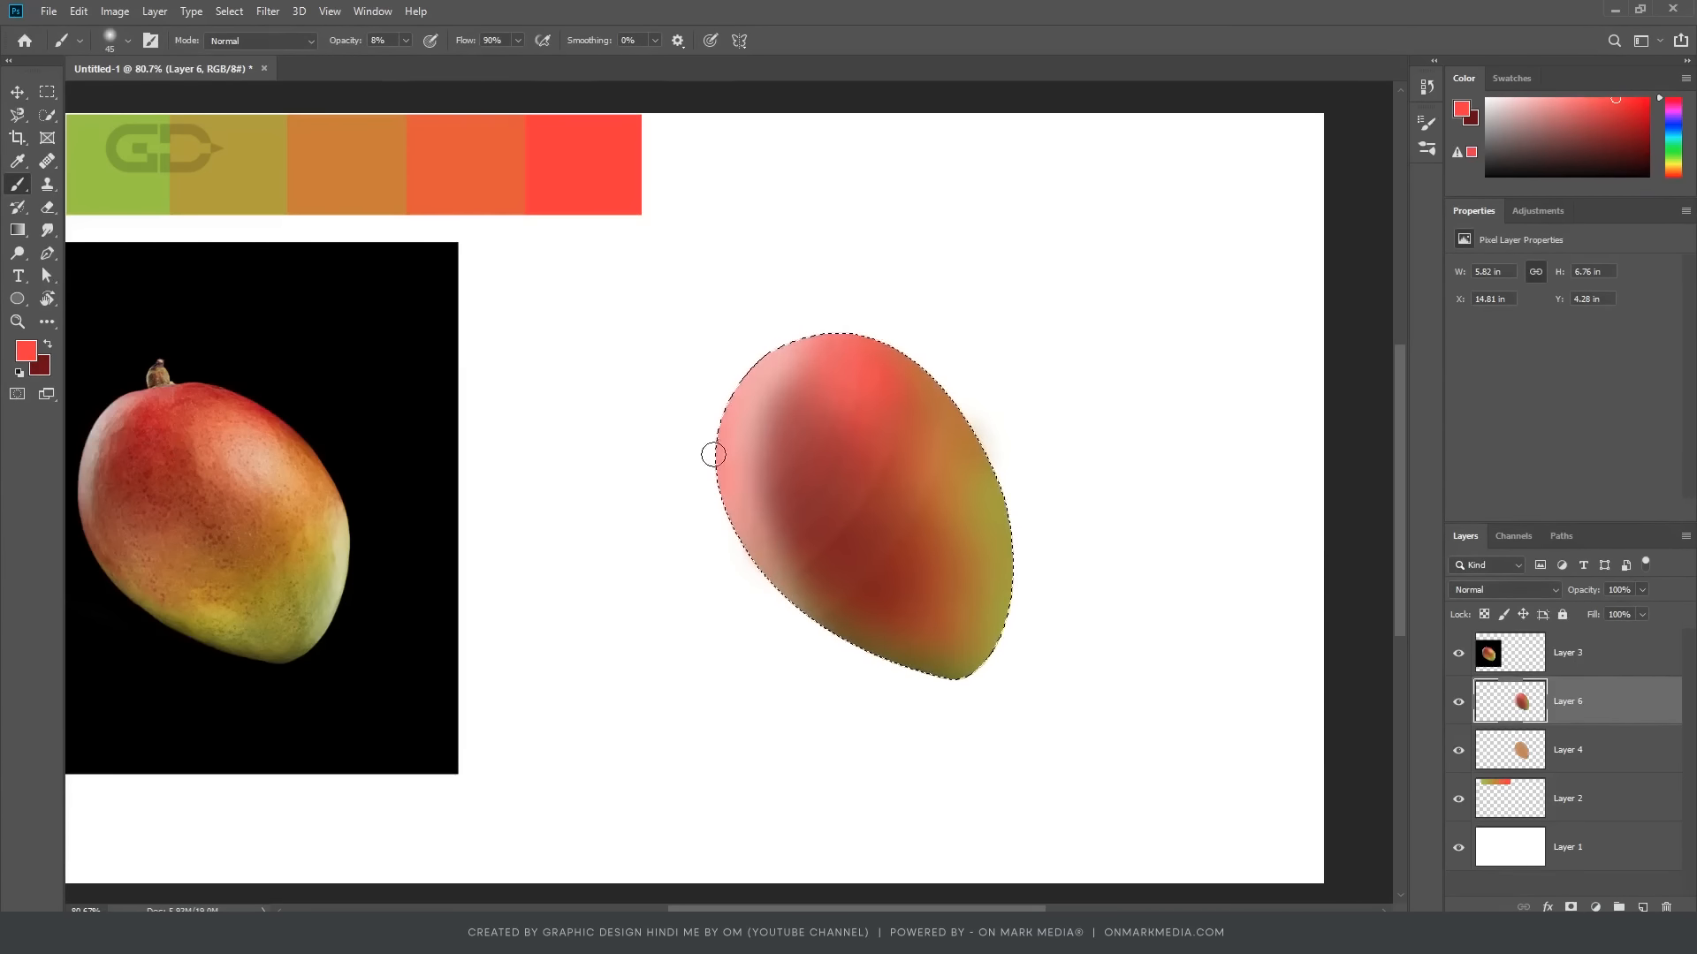
pyautogui.moveTo(713, 454); pyautogui.dragTo(773, 599)
# Step: Reload the mango's selection and paint a white highlight along its right edge with a 200 px brush at 45% opacity
pyautogui.press('x')
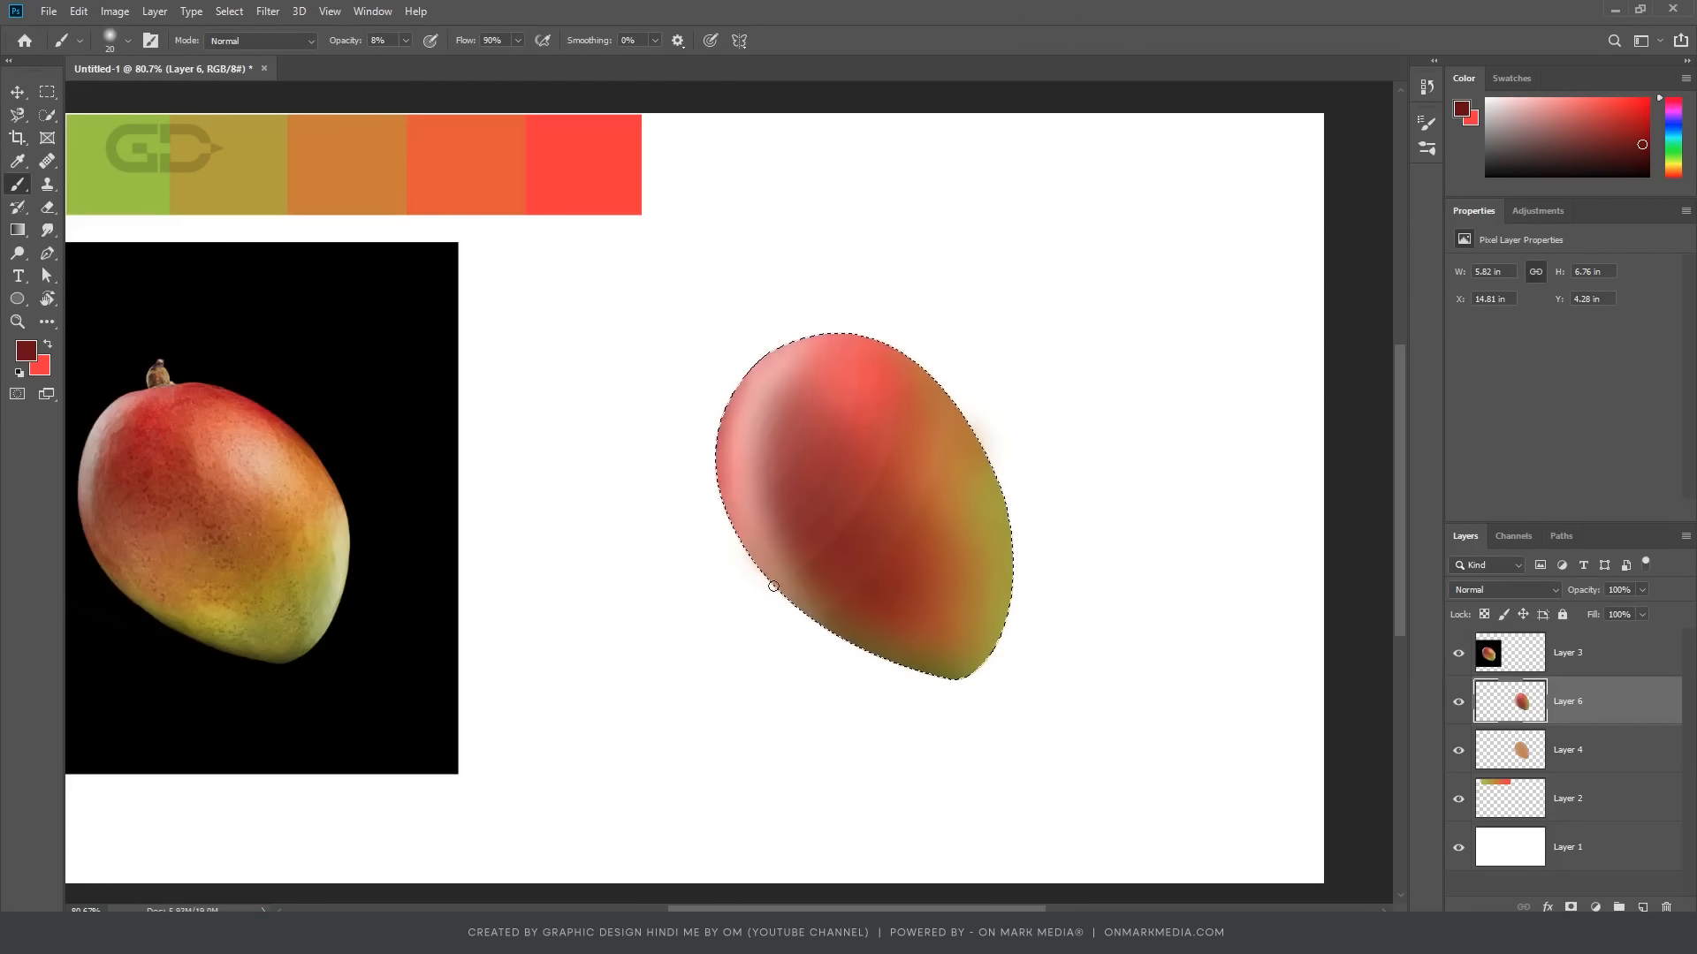
pyautogui.keyDown('ctrl'); pyautogui.click(1526, 709); pyautogui.keyUp('ctrl')
pyautogui.press(']')
pyautogui.press(']')
pyautogui.press(']')
pyautogui.press(']')
pyautogui.press(']')
pyautogui.press(']')
pyautogui.press(']')
pyautogui.press(']')
pyautogui.press(']')
pyautogui.press(']')
pyautogui.press(']')
pyautogui.press(']')
pyautogui.press(']')
pyautogui.press(']')
pyautogui.press(']')
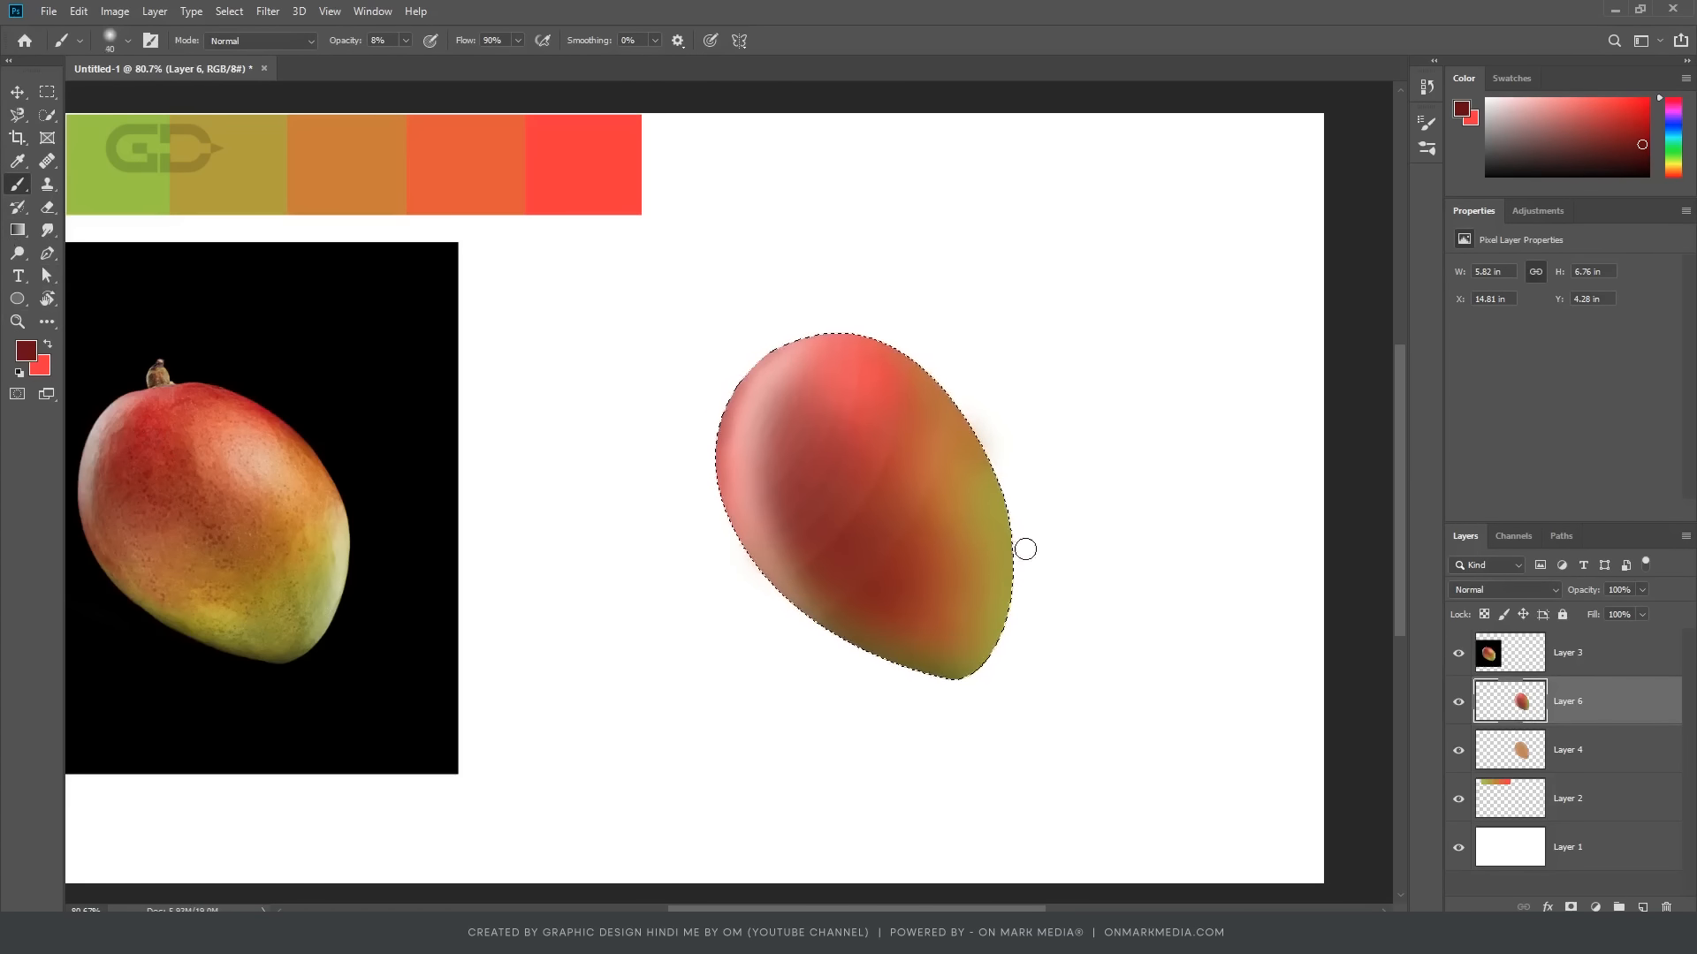
pyautogui.keyDown('alt'); pyautogui.click(913, 298); pyautogui.keyUp('alt')
pyautogui.moveTo(345, 40); pyautogui.dragTo(378, 39)
pyautogui.moveTo(1028, 543); pyautogui.dragTo(1050, 649)
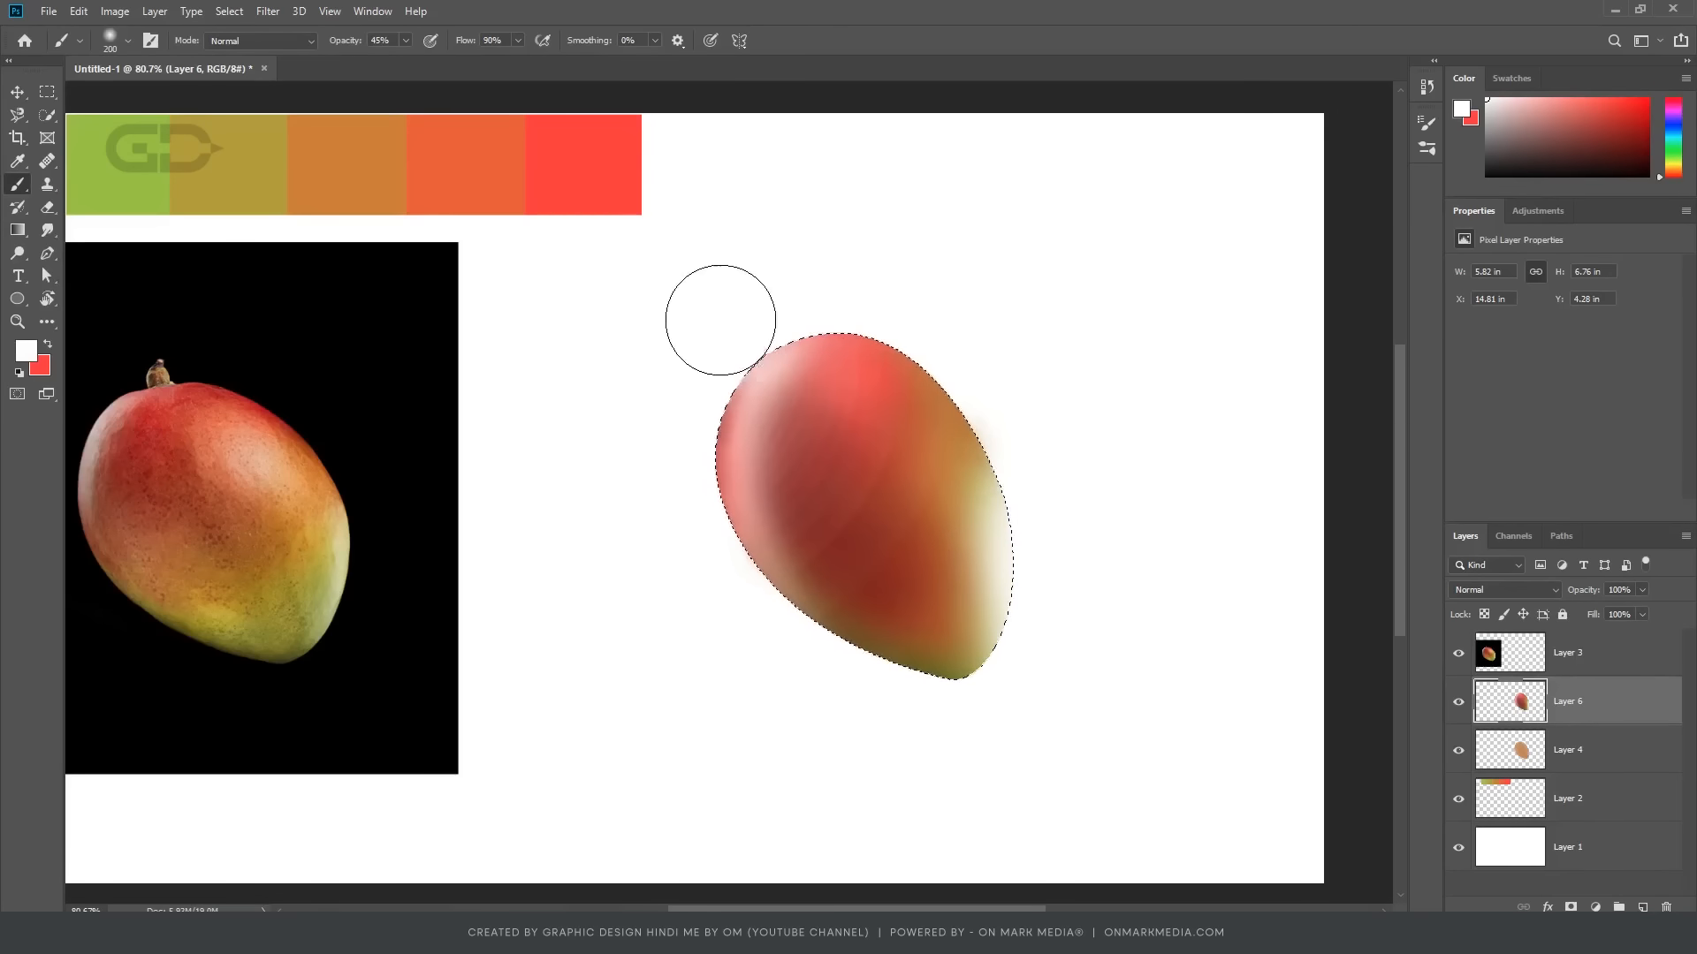
# Step: Brush sampled red-brown over the mango's middle and add a pale beige highlight at its upper right
pyautogui.moveTo(850, 640); pyautogui.dragTo(893, 639)
pyautogui.moveTo(1066, 586); pyautogui.dragTo(1045, 587)
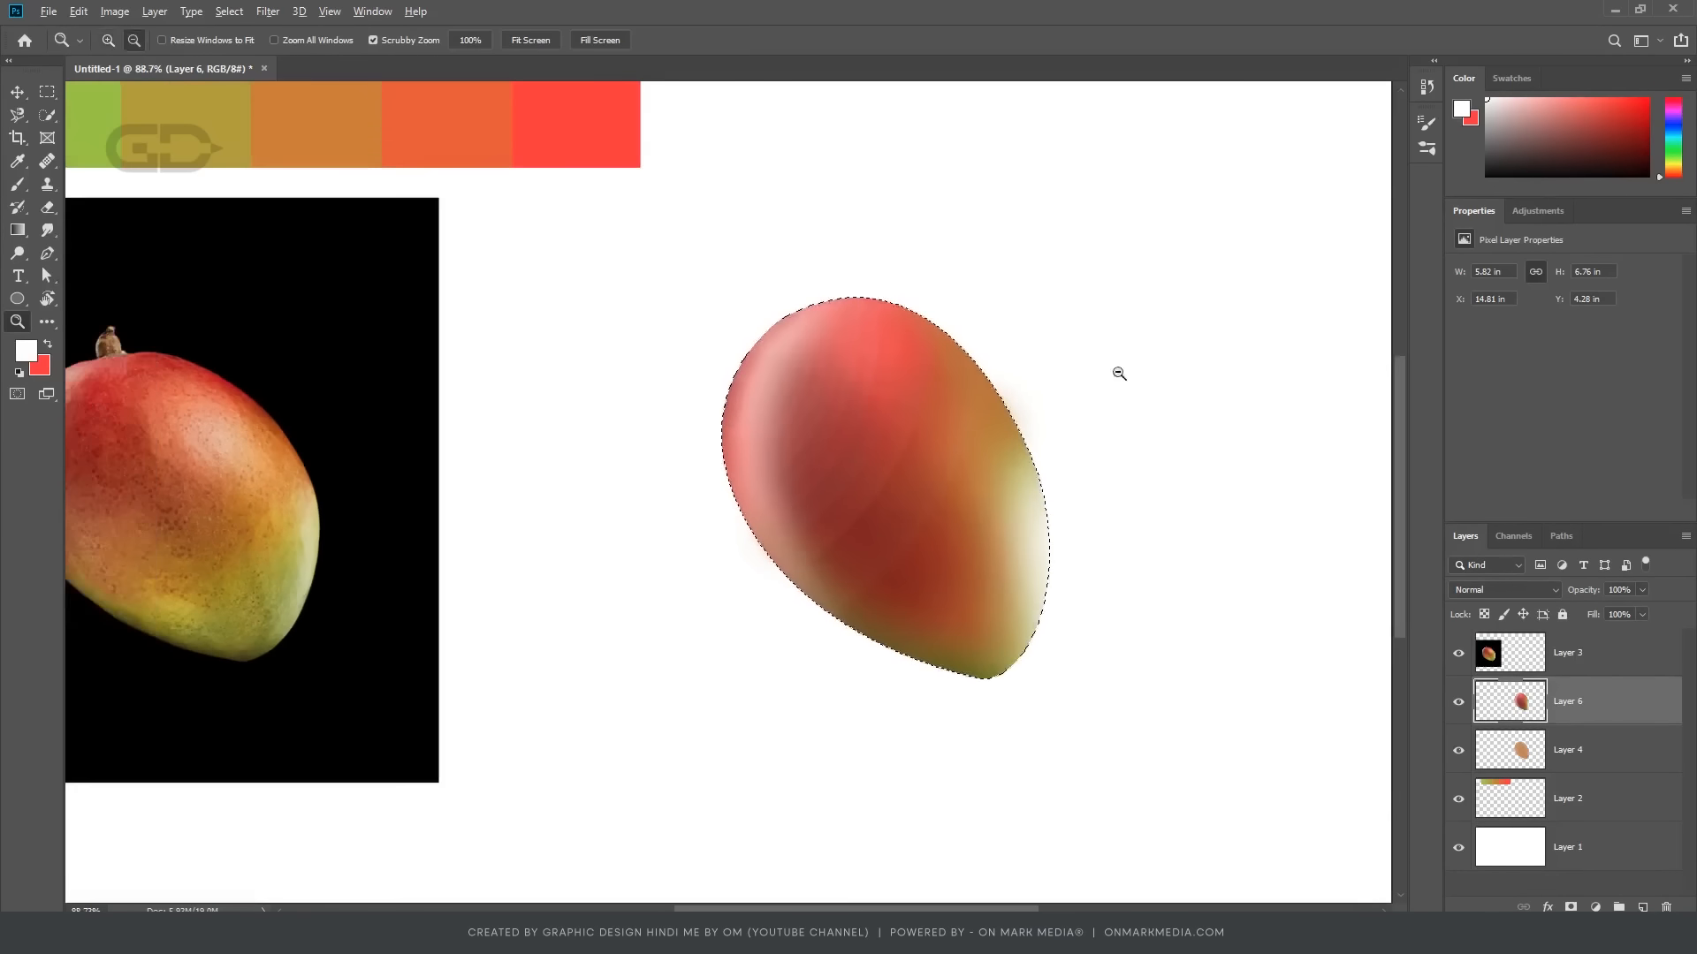
pyautogui.keyDown('alt'); pyautogui.click(912, 411); pyautogui.keyUp('alt')
pyautogui.moveTo(890, 442); pyautogui.dragTo(867, 530)
pyautogui.keyDown('alt'); pyautogui.click(835, 540); pyautogui.keyUp('alt')
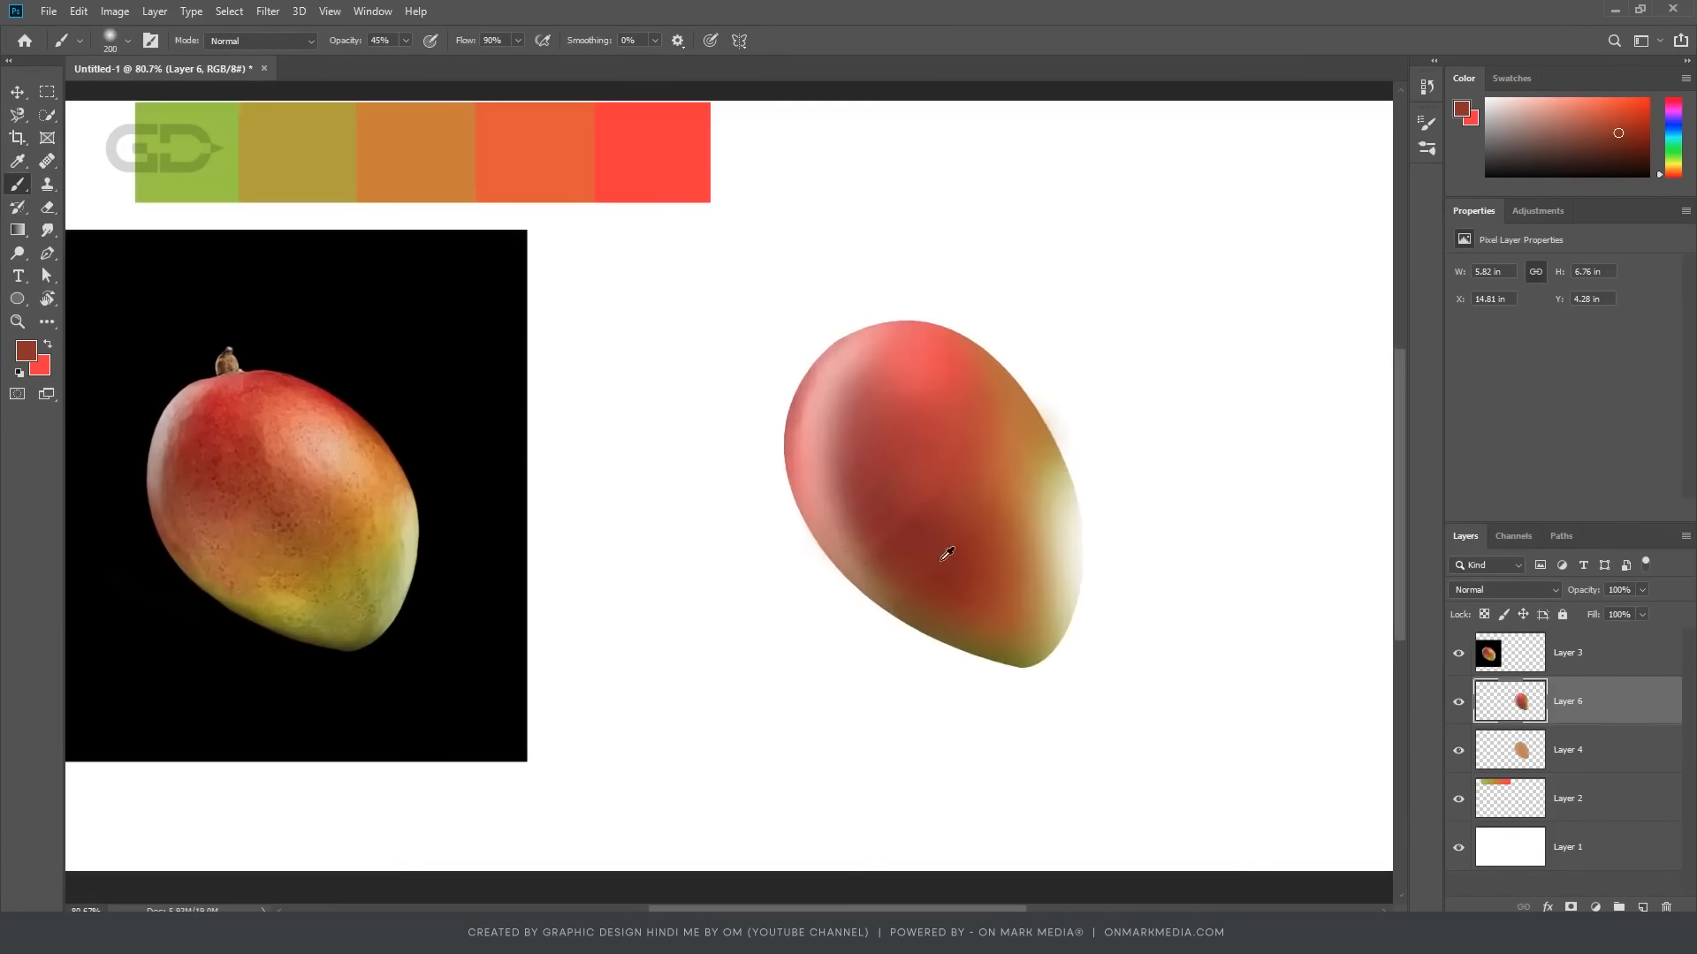
pyautogui.keyDown('alt'); pyautogui.click(978, 424); pyautogui.keyUp('alt')
# Step: Duplicate the mango layer and set the copy to Overlay blend mode with 53% fill
pyautogui.press('v')
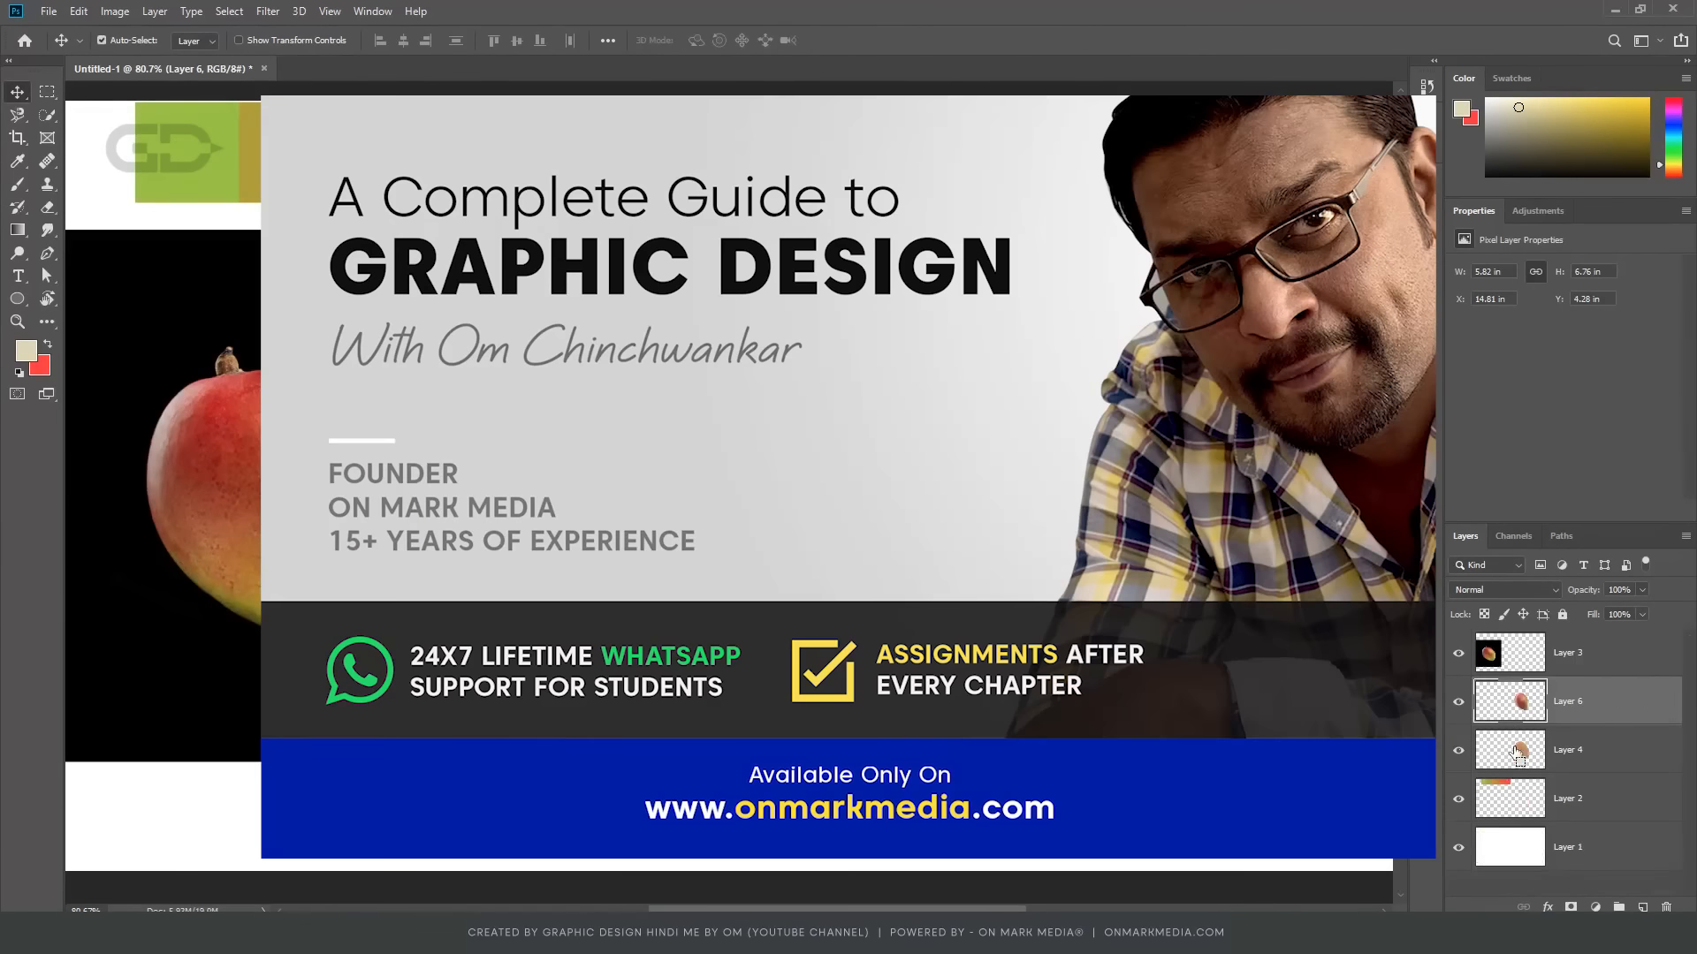
pyautogui.keyDown('ctrl'); pyautogui.click(1517, 700); pyautogui.keyUp('ctrl')
pyautogui.hotkey('ctrl', 'j')
pyautogui.hotkey('ctrl', 'u')
pyautogui.click(1438, 242)
pyautogui.click(1505, 589)
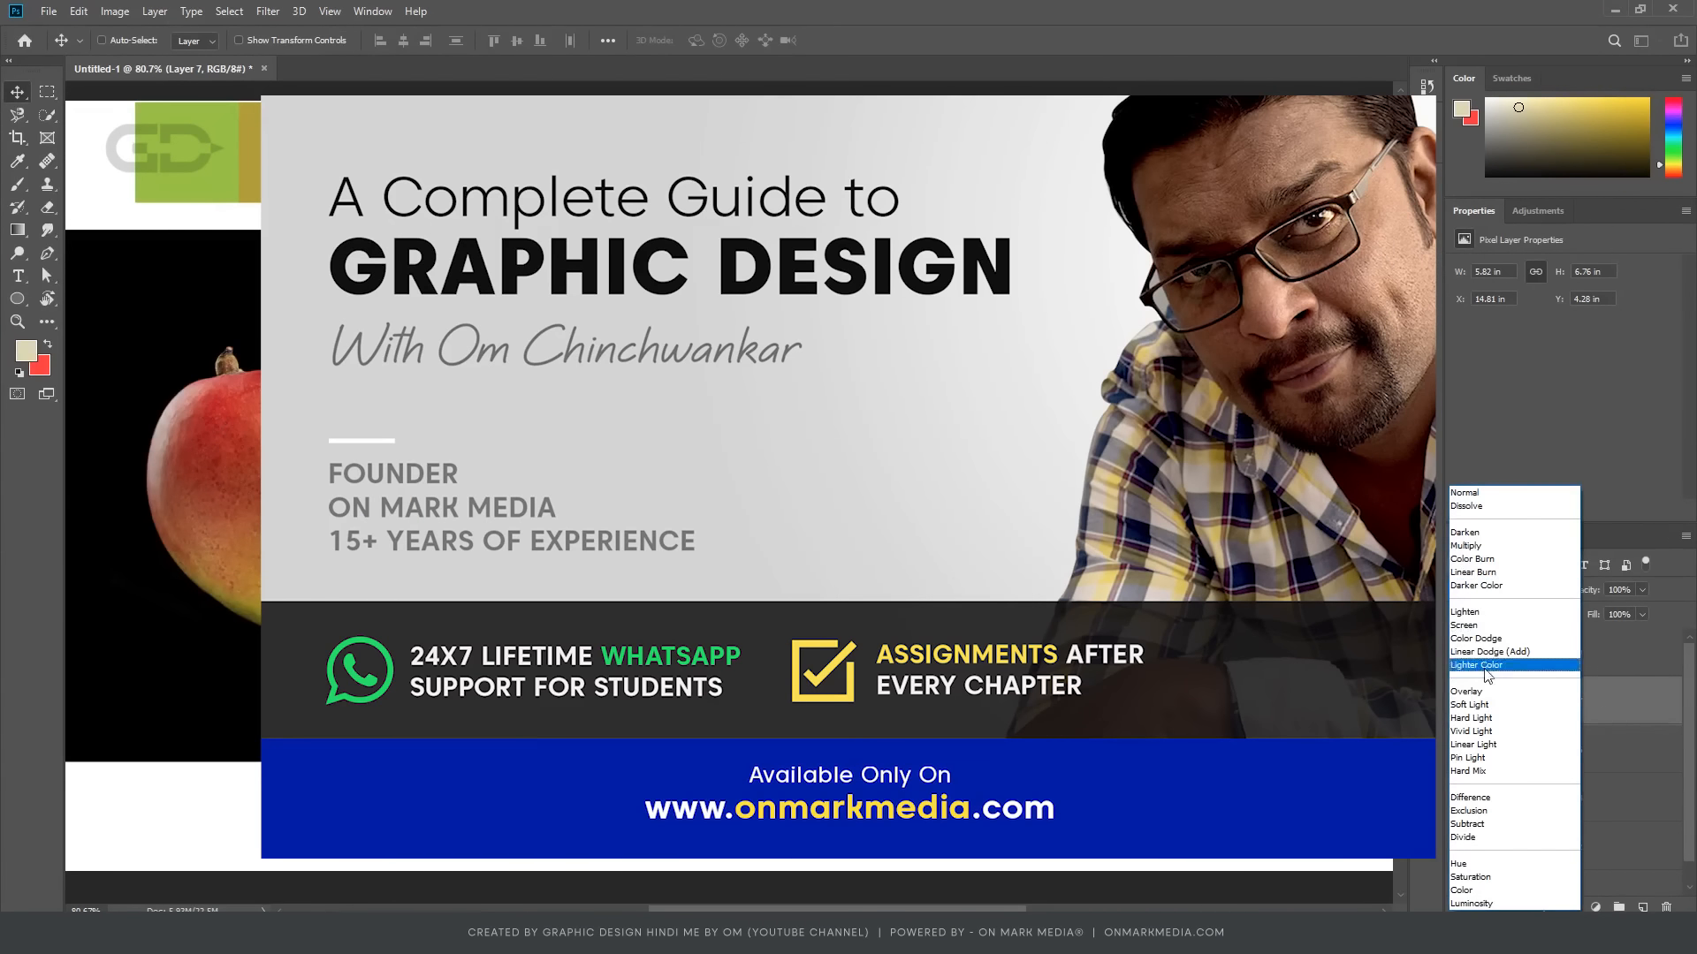
pyautogui.click(1466, 691)
pyautogui.click(1641, 614)
pyautogui.moveTo(1647, 635); pyautogui.dragTo(1615, 636)
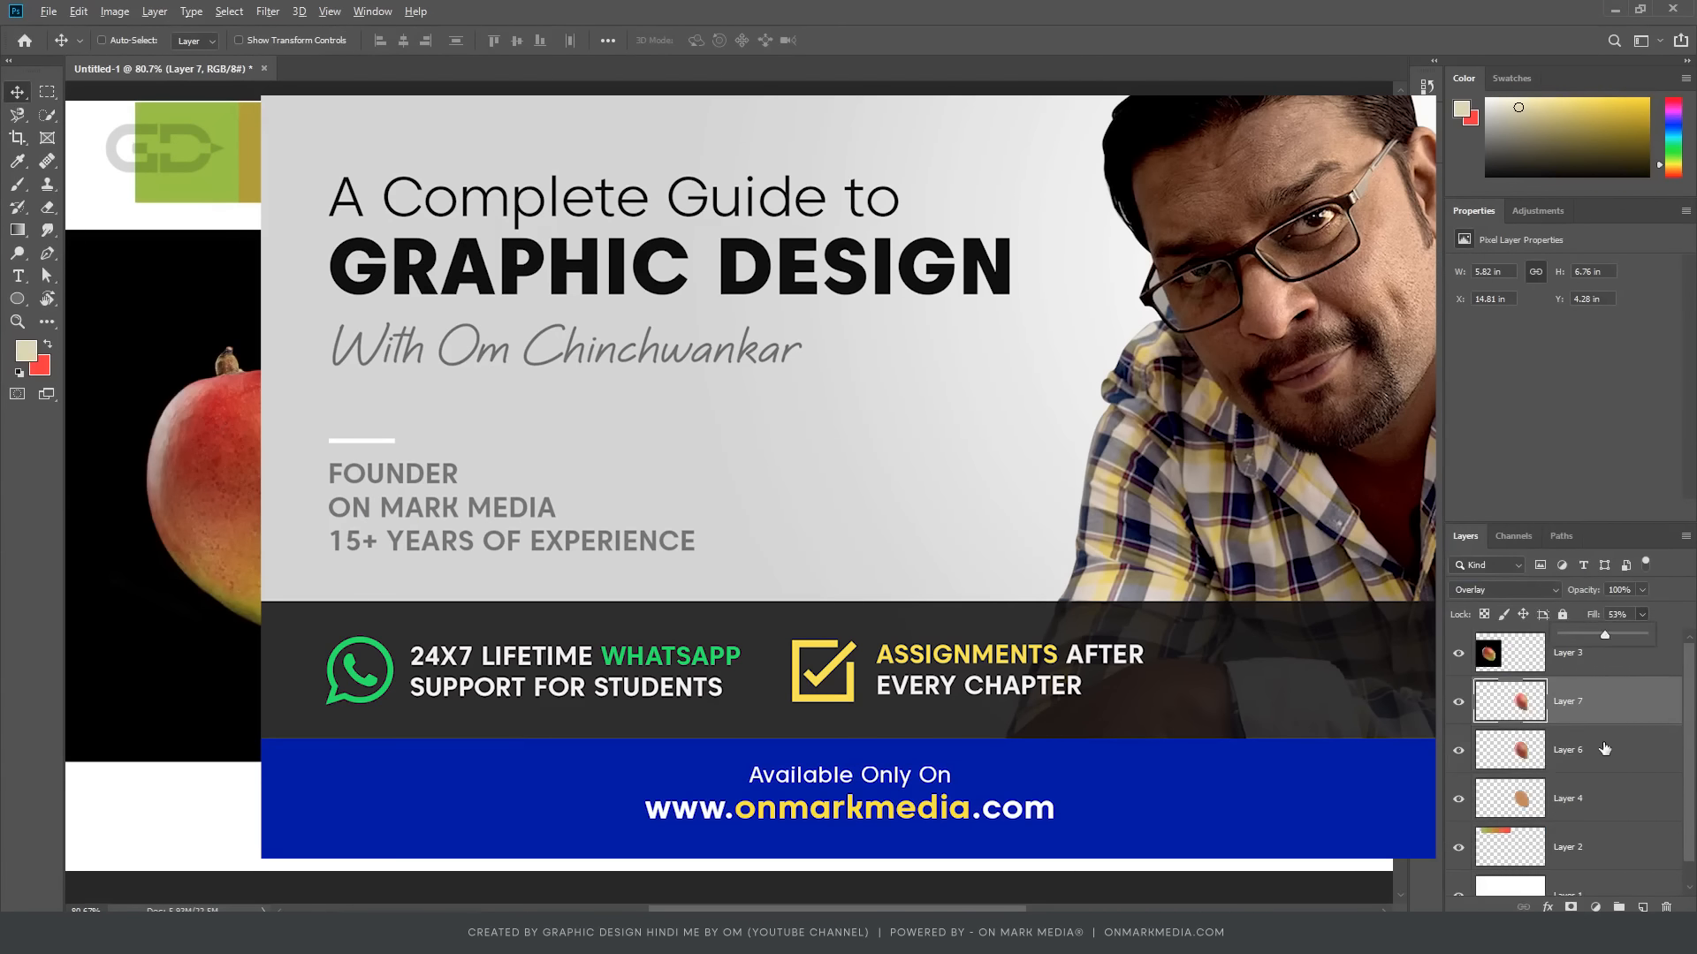
# Step: Add a new layer above the Overlay copy and prepare the brush with a near-black color at 60 px
pyautogui.hotkey('ctrl', 'shift', 'alt', 'n')
pyautogui.press('b')
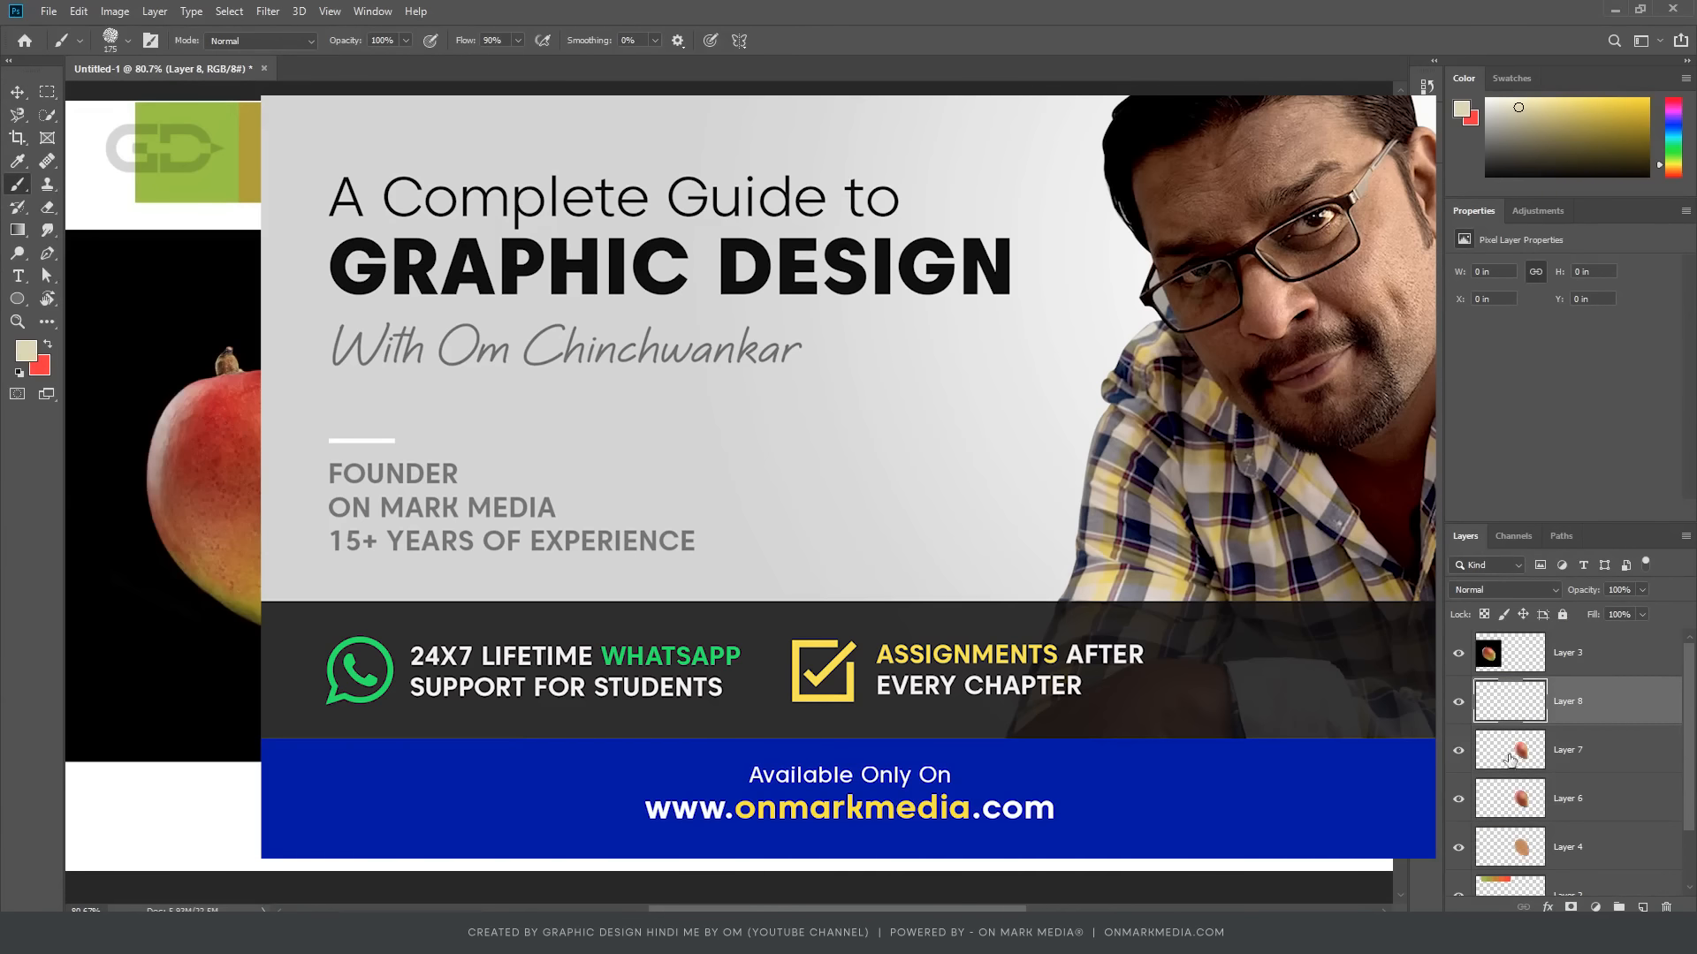
pyautogui.click(26, 351)
pyautogui.click(1096, 409)
pyautogui.click(1622, 231)
pyautogui.click(943, 487)
pyautogui.press(']')
pyautogui.press(']')
pyautogui.press(']')
pyautogui.press(']')
pyautogui.press(']')
pyautogui.press(']')
pyautogui.press(']')
pyautogui.press(']')
pyautogui.press(']')
pyautogui.press(']')
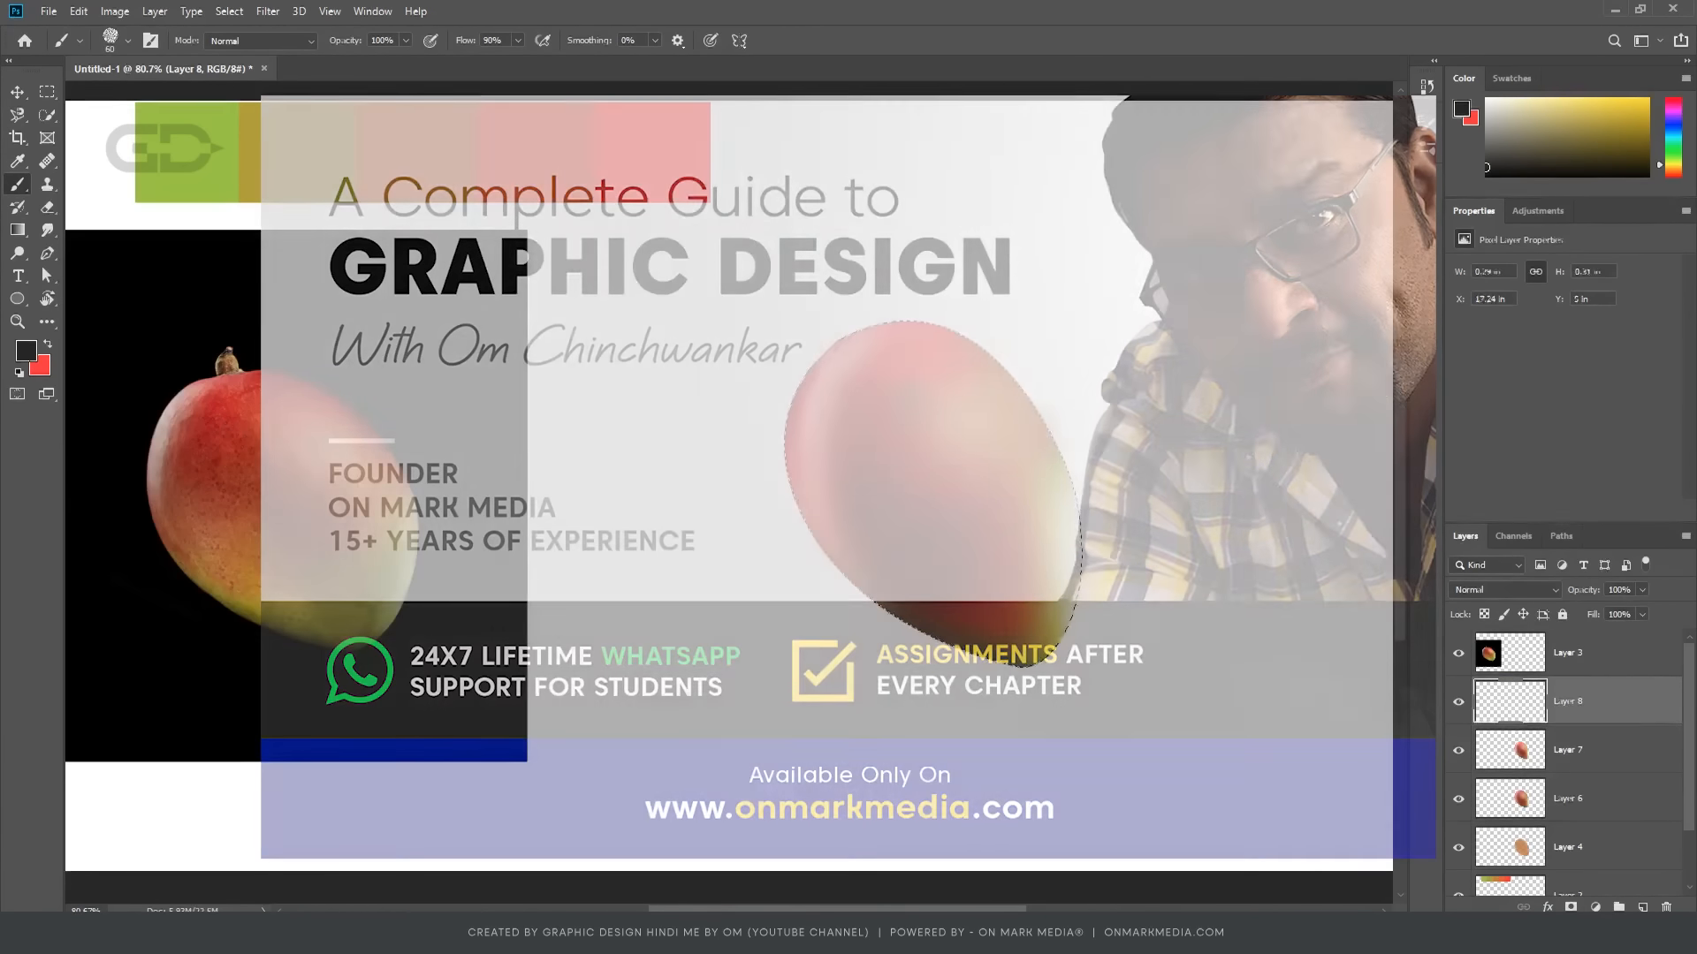
# Step: Choose one of Kyle's Spatter Brushes from the Special Effects Brushes group
pyautogui.rightClick(1077, 364)
pyautogui.click(1155, 755)
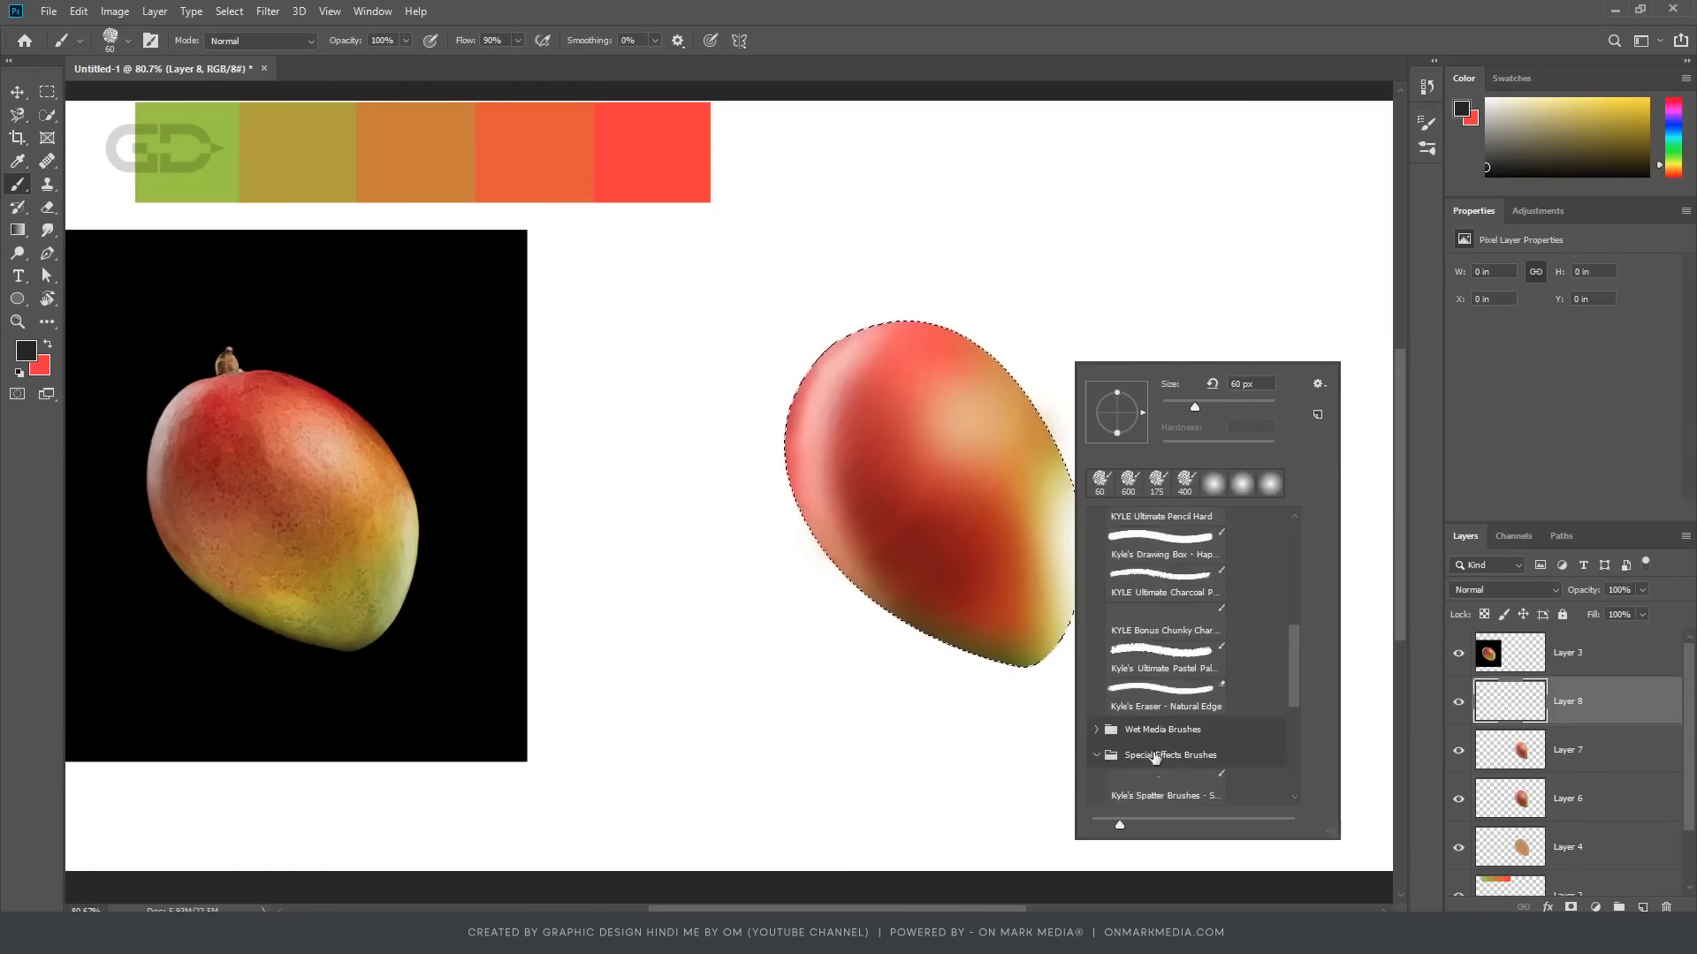
pyautogui.scroll(-2, 1155, 757)
pyautogui.doubleClick(1155, 744)
pyautogui.rightClick(942, 565)
pyautogui.click(1043, 856)
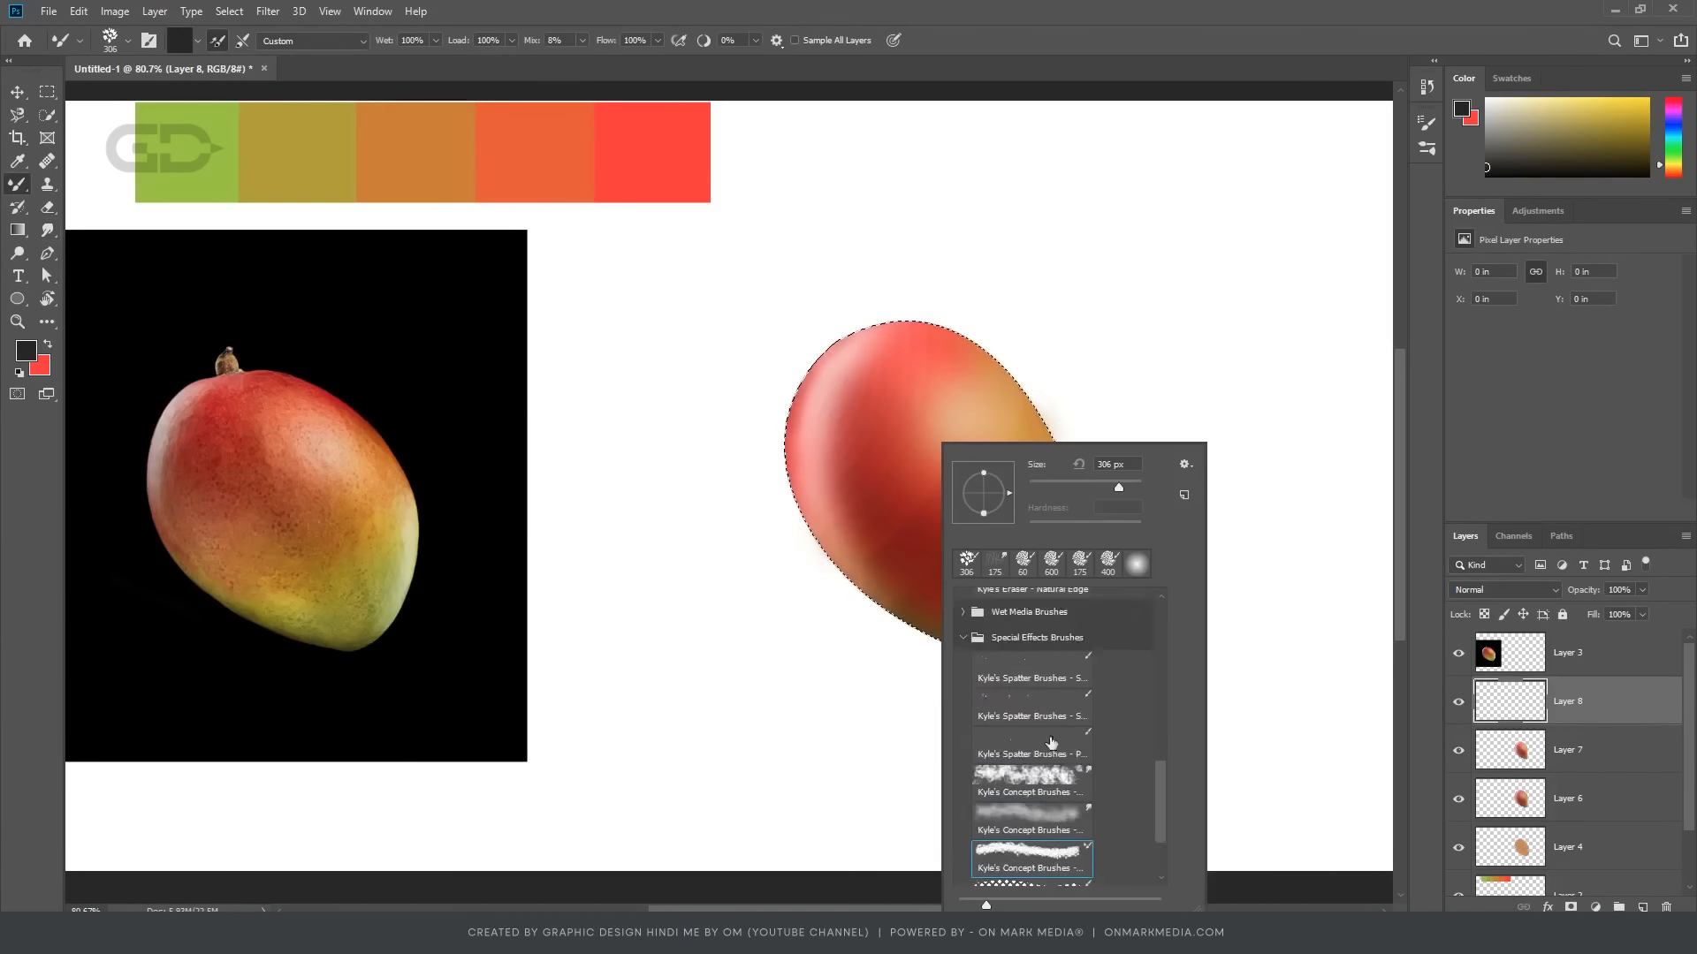
pyautogui.doubleClick(1051, 743)
# Step: Spatter near-black speckles across the mango, then deselect and set the speckle layer's blend mode to Difference
pyautogui.click(874, 398)
pyautogui.hotkey('ctrl', 'z')
pyautogui.moveTo(954, 392); pyautogui.dragTo(1051, 627)
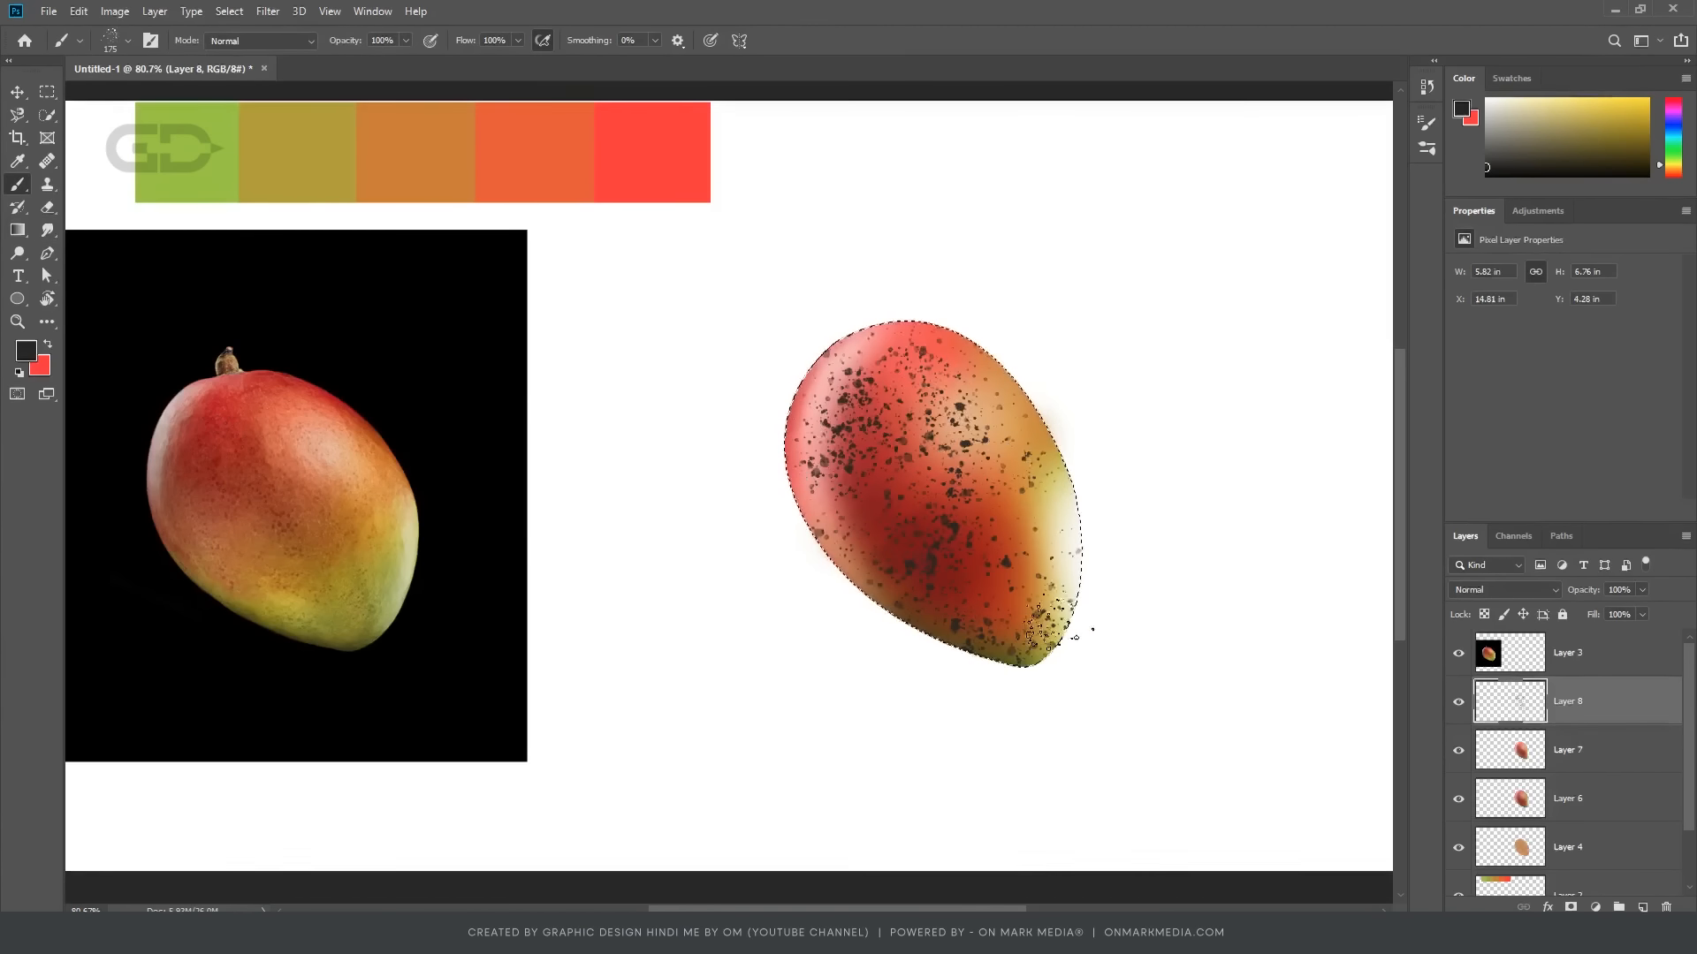
pyautogui.hotkey('ctrl', 'd')
pyautogui.click(1502, 590)
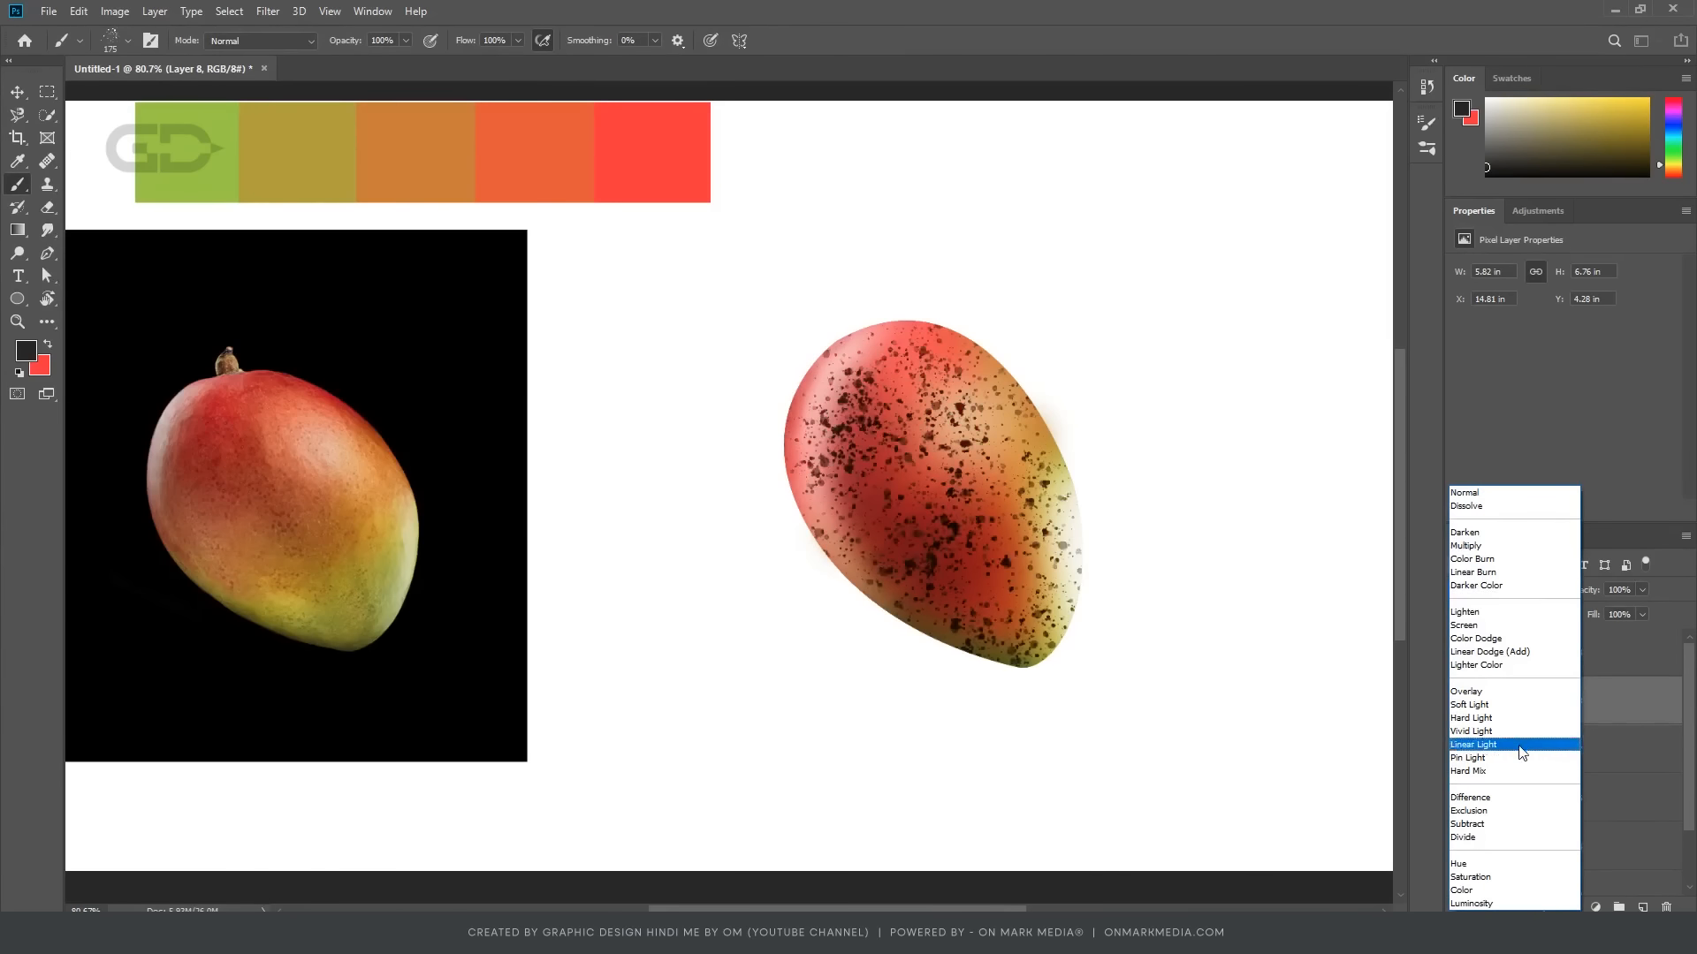
pyautogui.click(1521, 797)
# Step: Duplicate the speckle layer and try a Hue/Saturation adjustment on the copy
pyautogui.press('v')
pyautogui.keyDown('alt'); pyautogui.moveTo(1008, 484); pyautogui.dragTo(1008, 482); pyautogui.keyUp('alt')
pyautogui.scroll(7, 1007, 566)
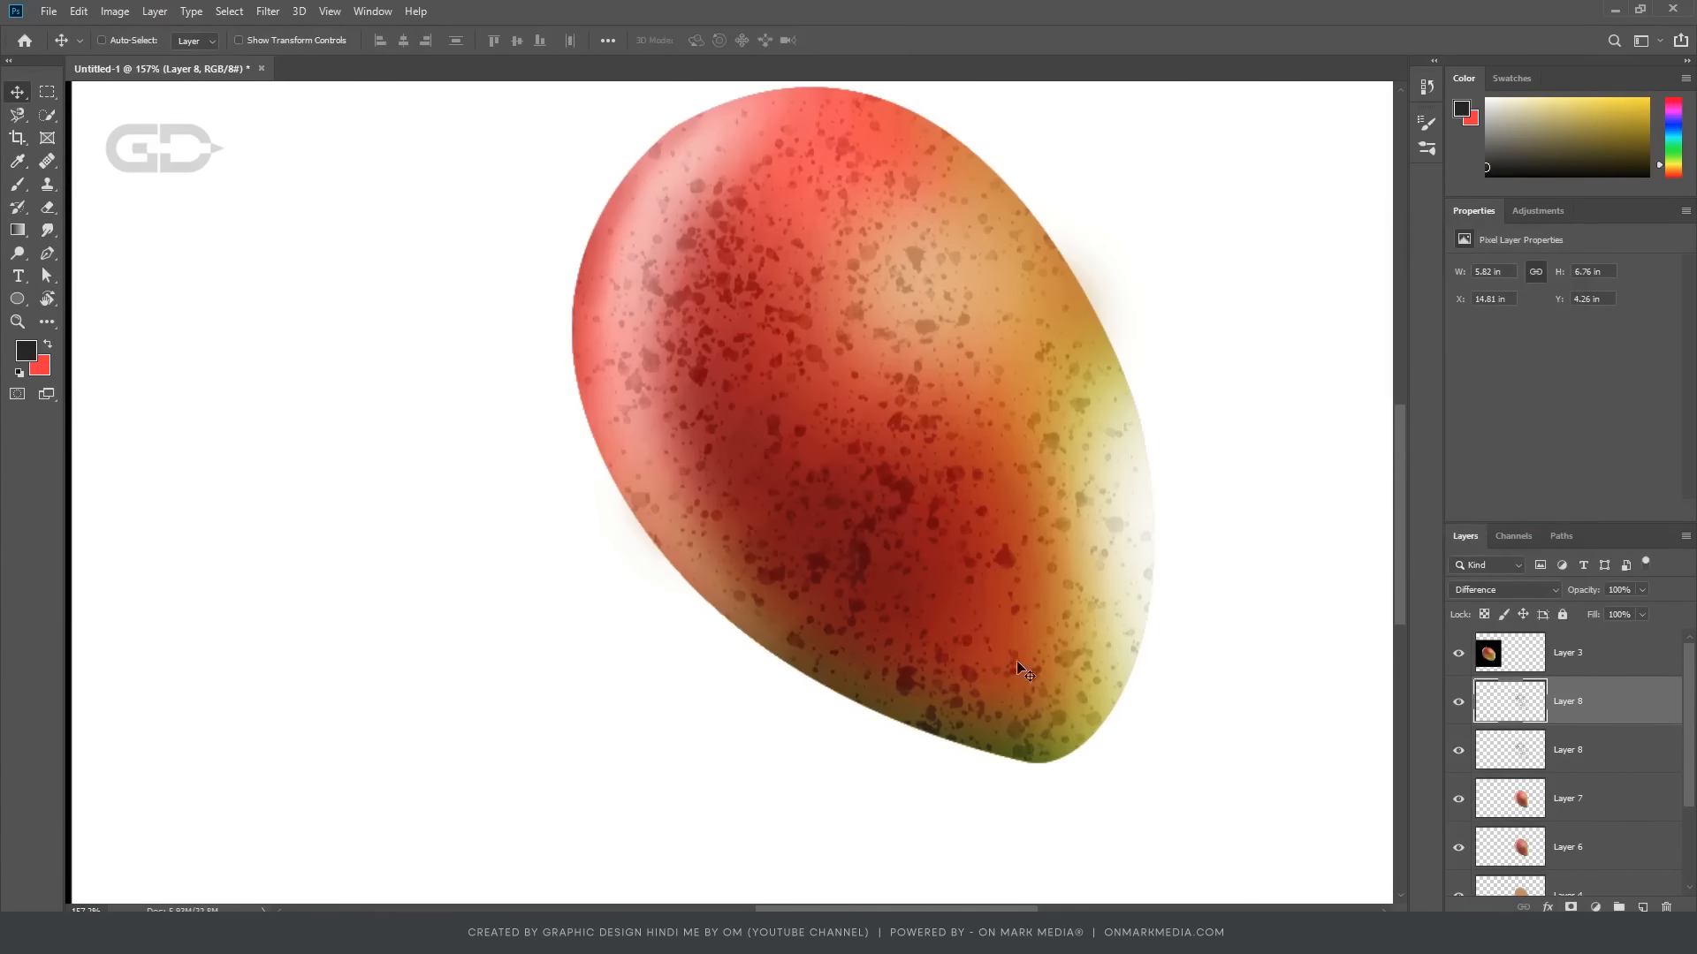
pyautogui.hotkey('ctrl', 'u')
pyautogui.click(1534, 300)
# Step: Load the upper speckle layer's selection, fill the speckles with black and deselect
pyautogui.keyDown('ctrl'); pyautogui.click(1510, 701); pyautogui.keyUp('ctrl')
pyautogui.click(1461, 108)
pyautogui.click(1184, 439)
pyautogui.click(1599, 210)
pyautogui.hotkey('alt', 'BackSpace')
pyautogui.hotkey('ctrl', 'd')
# Step: Try Overlay with 39% fill and then Vivid Light as the lower speckle layer's blending
pyautogui.click(1543, 756)
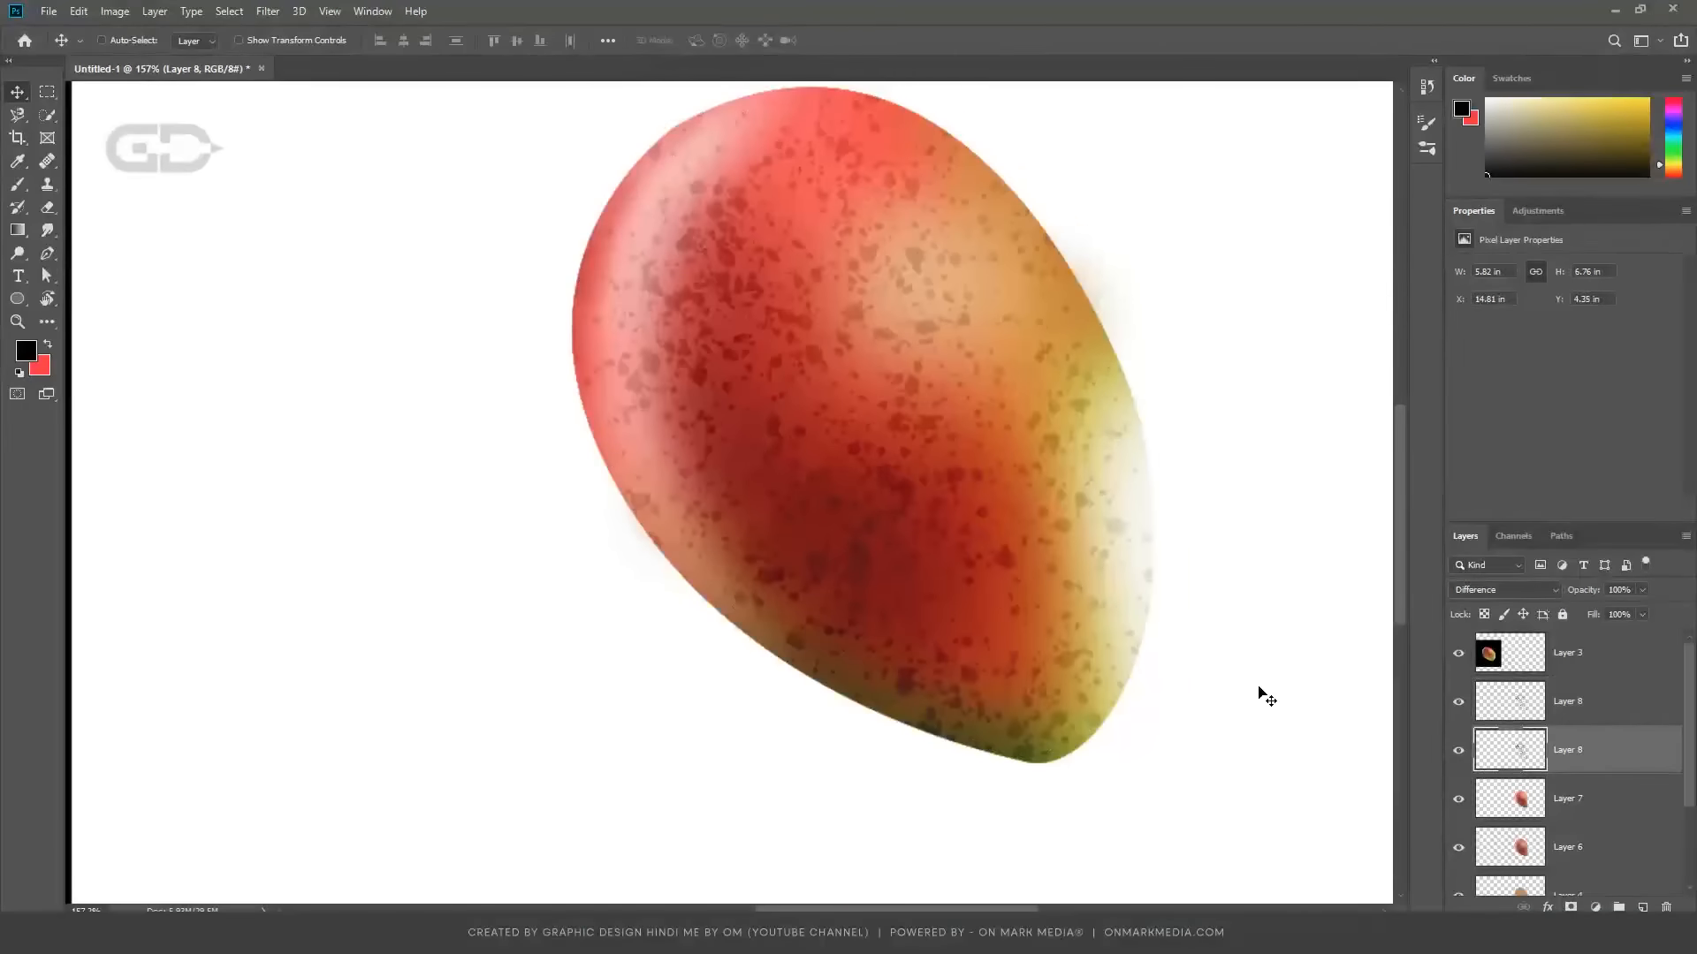
pyautogui.click(1502, 590)
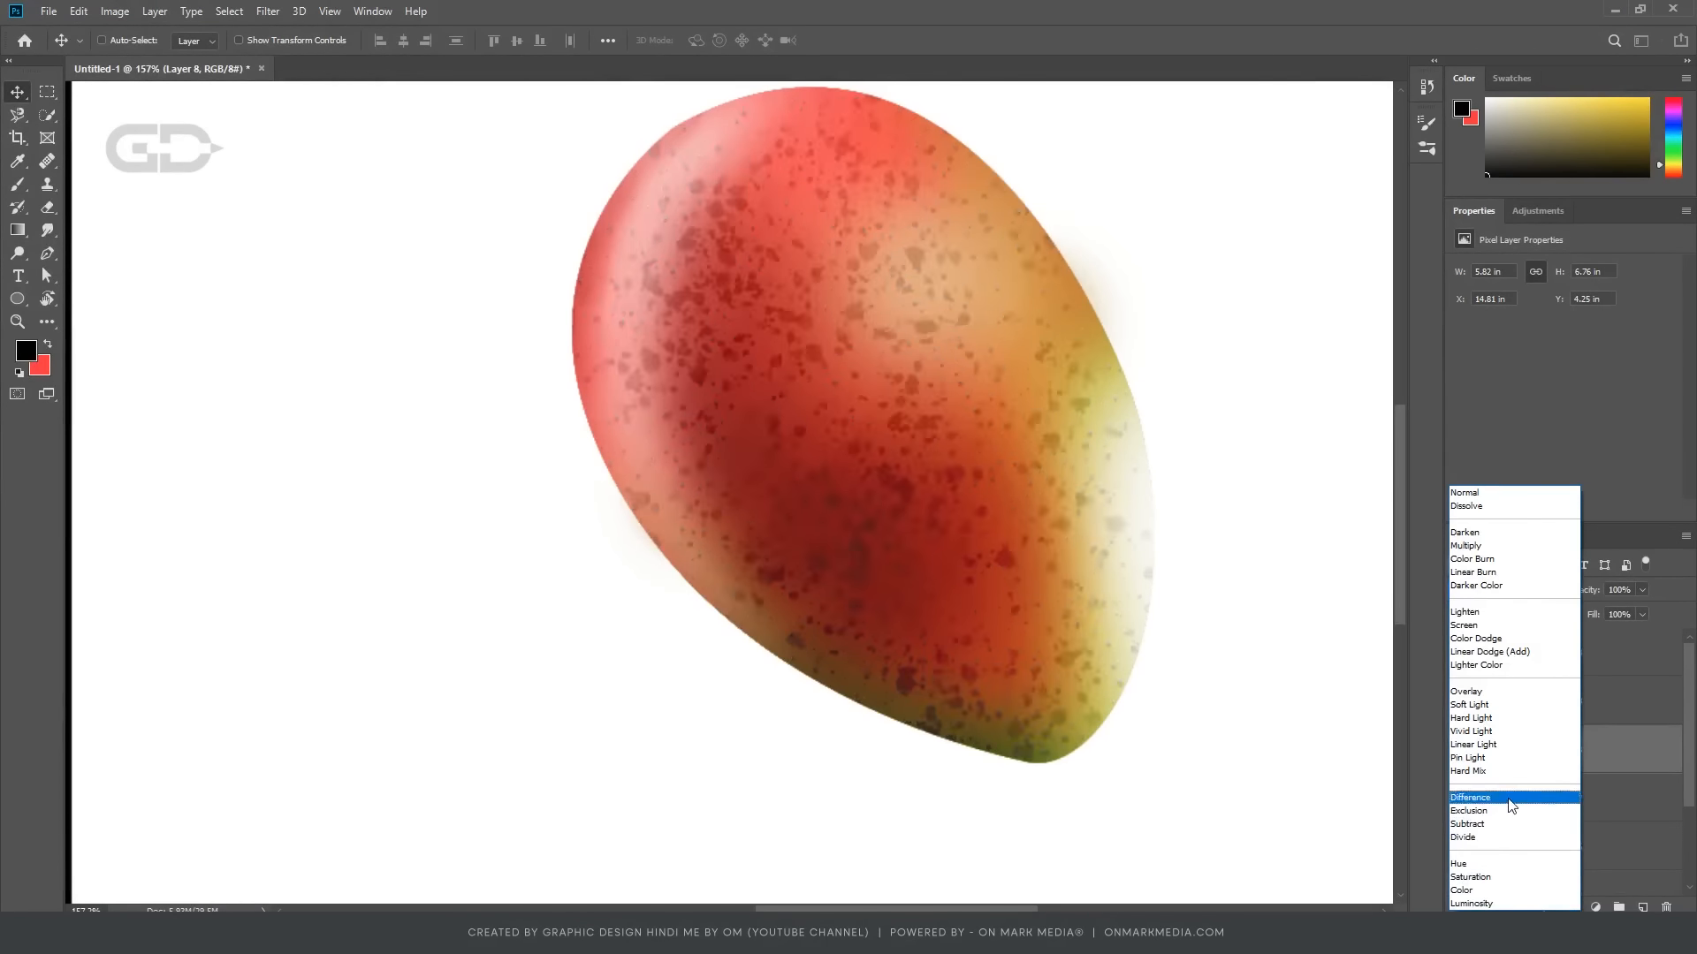
pyautogui.click(1502, 691)
pyautogui.hotkey('shift', '3')
pyautogui.hotkey('shift', '9')
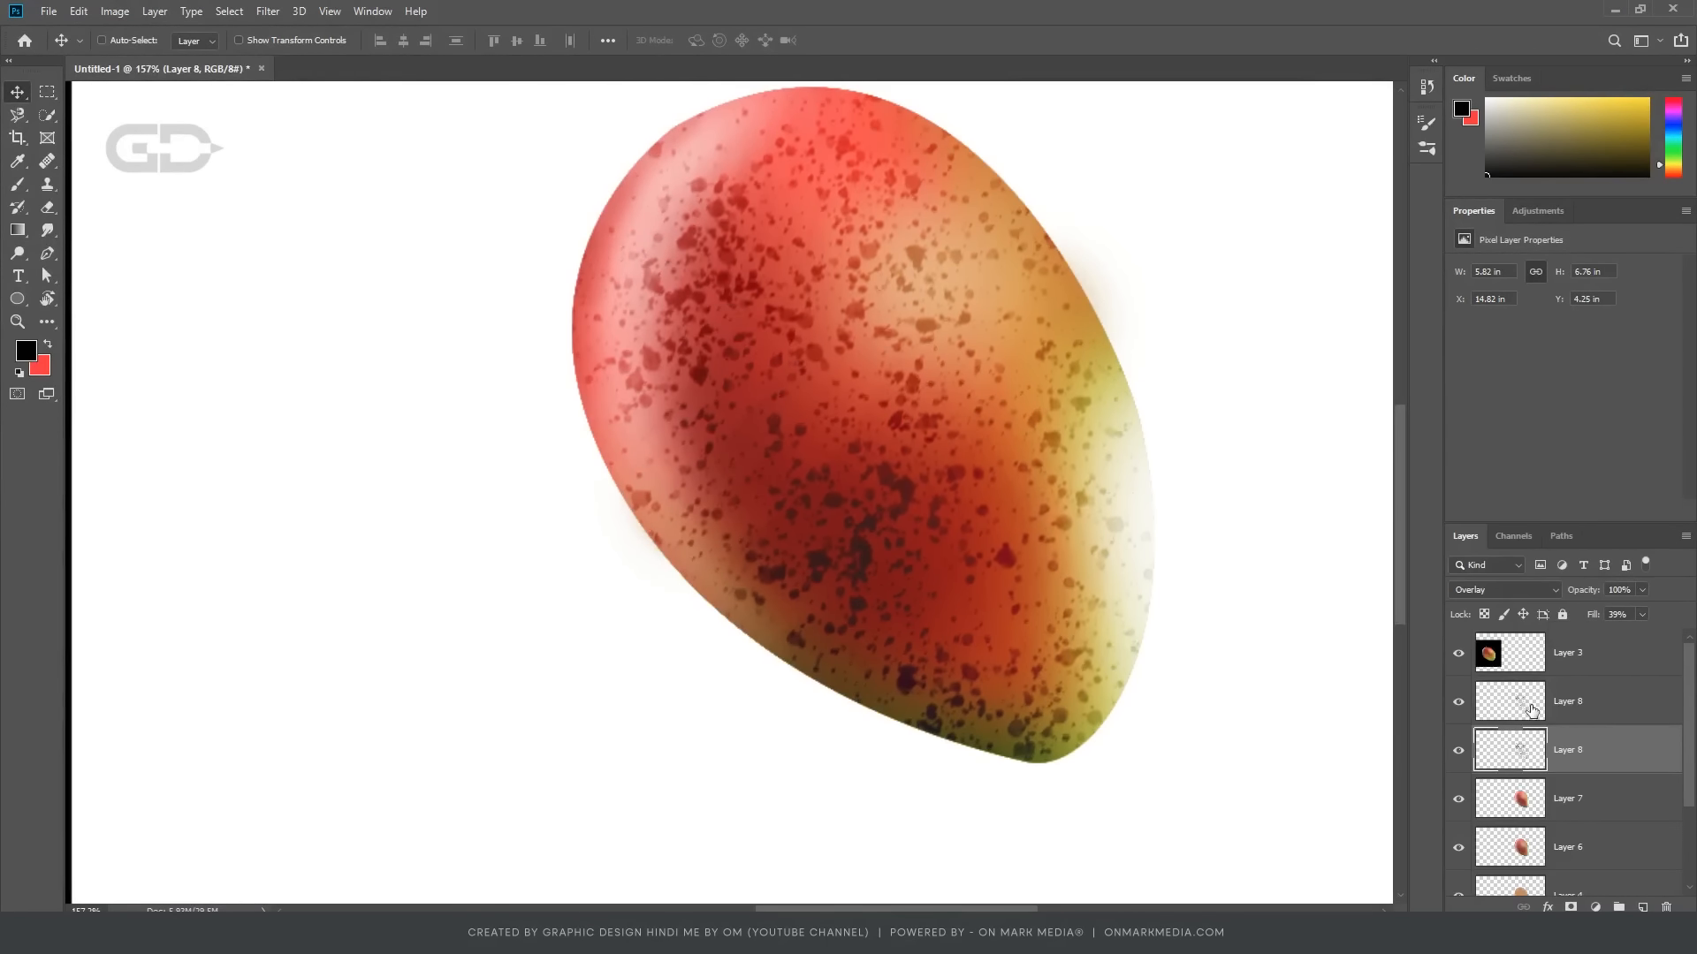
pyautogui.click(1502, 589)
pyautogui.click(1502, 732)
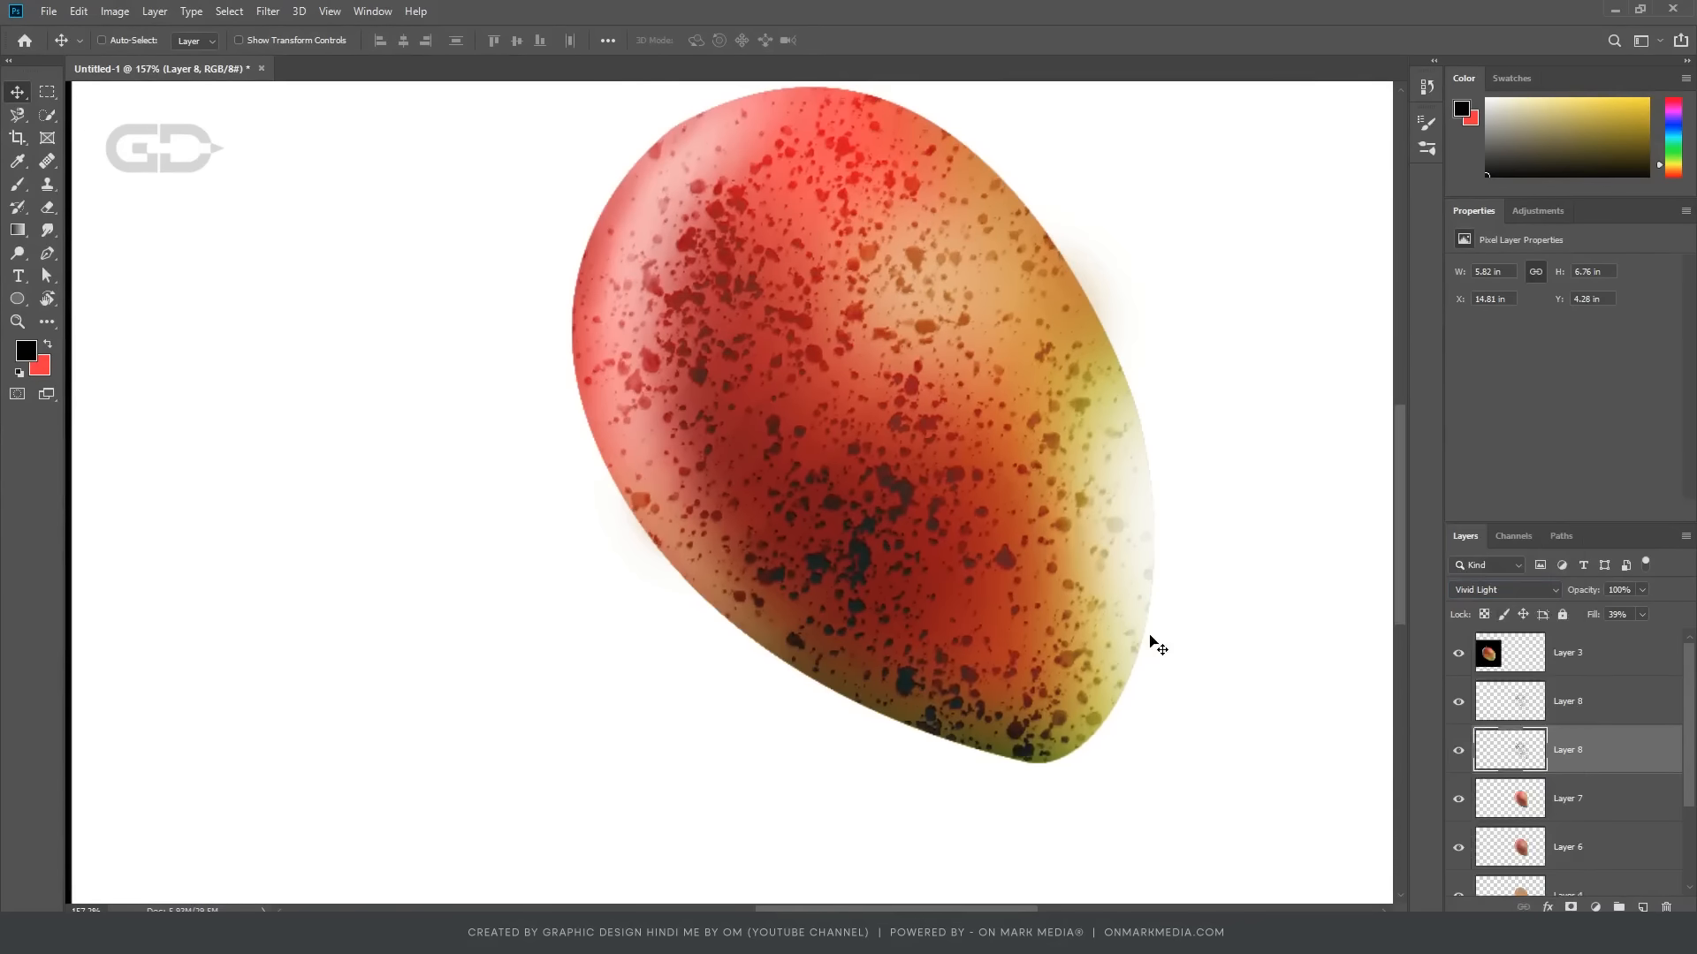
# Step: Delete the lower speckle layer and try a Levels adjustment on the remaining one
pyautogui.scroll(-10, 928, 595)
pyautogui.scroll(4, 928, 594)
pyautogui.press('Delete')
pyautogui.click(1507, 703)
pyautogui.hotkey('ctrl', 'l')
pyautogui.moveTo(1355, 402); pyautogui.dragTo(1287, 403)
pyautogui.press('Escape')
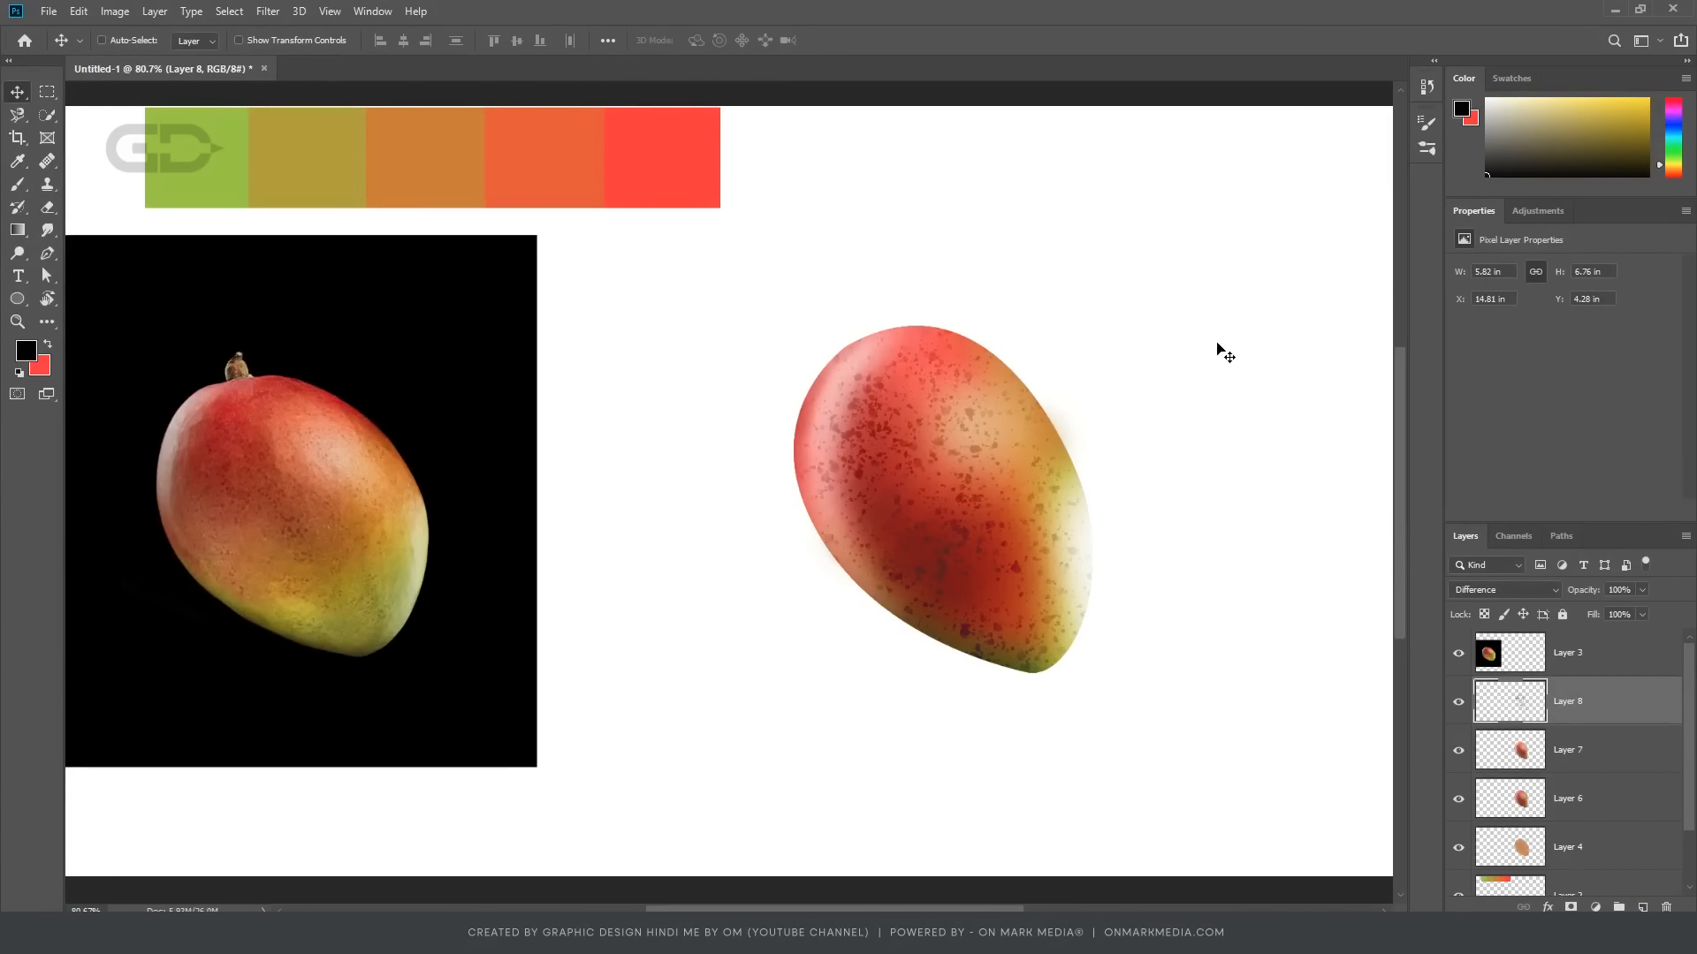
# Step: Undo the coarse speckles and spatter finer black speckles over the selected mango with the brush at 80 px
pyautogui.hotkey('ctrl', 'z')
pyautogui.hotkey('ctrl', 'z')
pyautogui.hotkey('ctrl', 'z')
pyautogui.press('b')
pyautogui.moveTo(1057, 480); pyautogui.dragTo(944, 364)
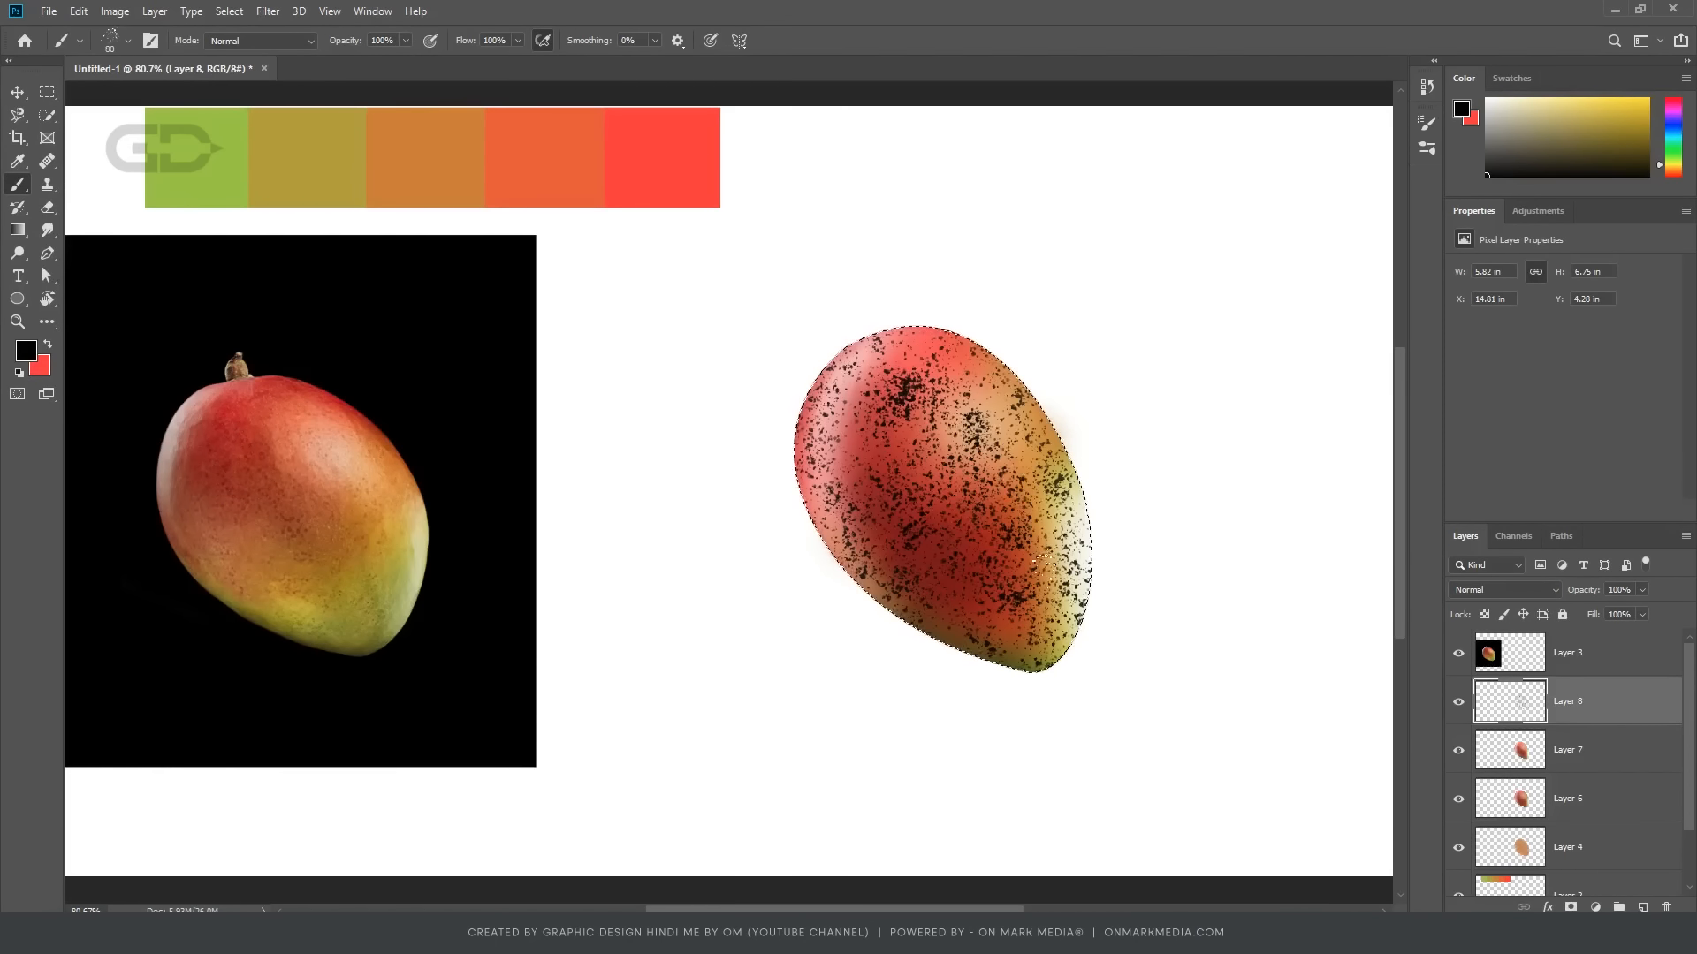
# Step: Set the speckle layer to Overlay blend mode with 26% fill
pyautogui.click(1502, 589)
pyautogui.click(1502, 694)
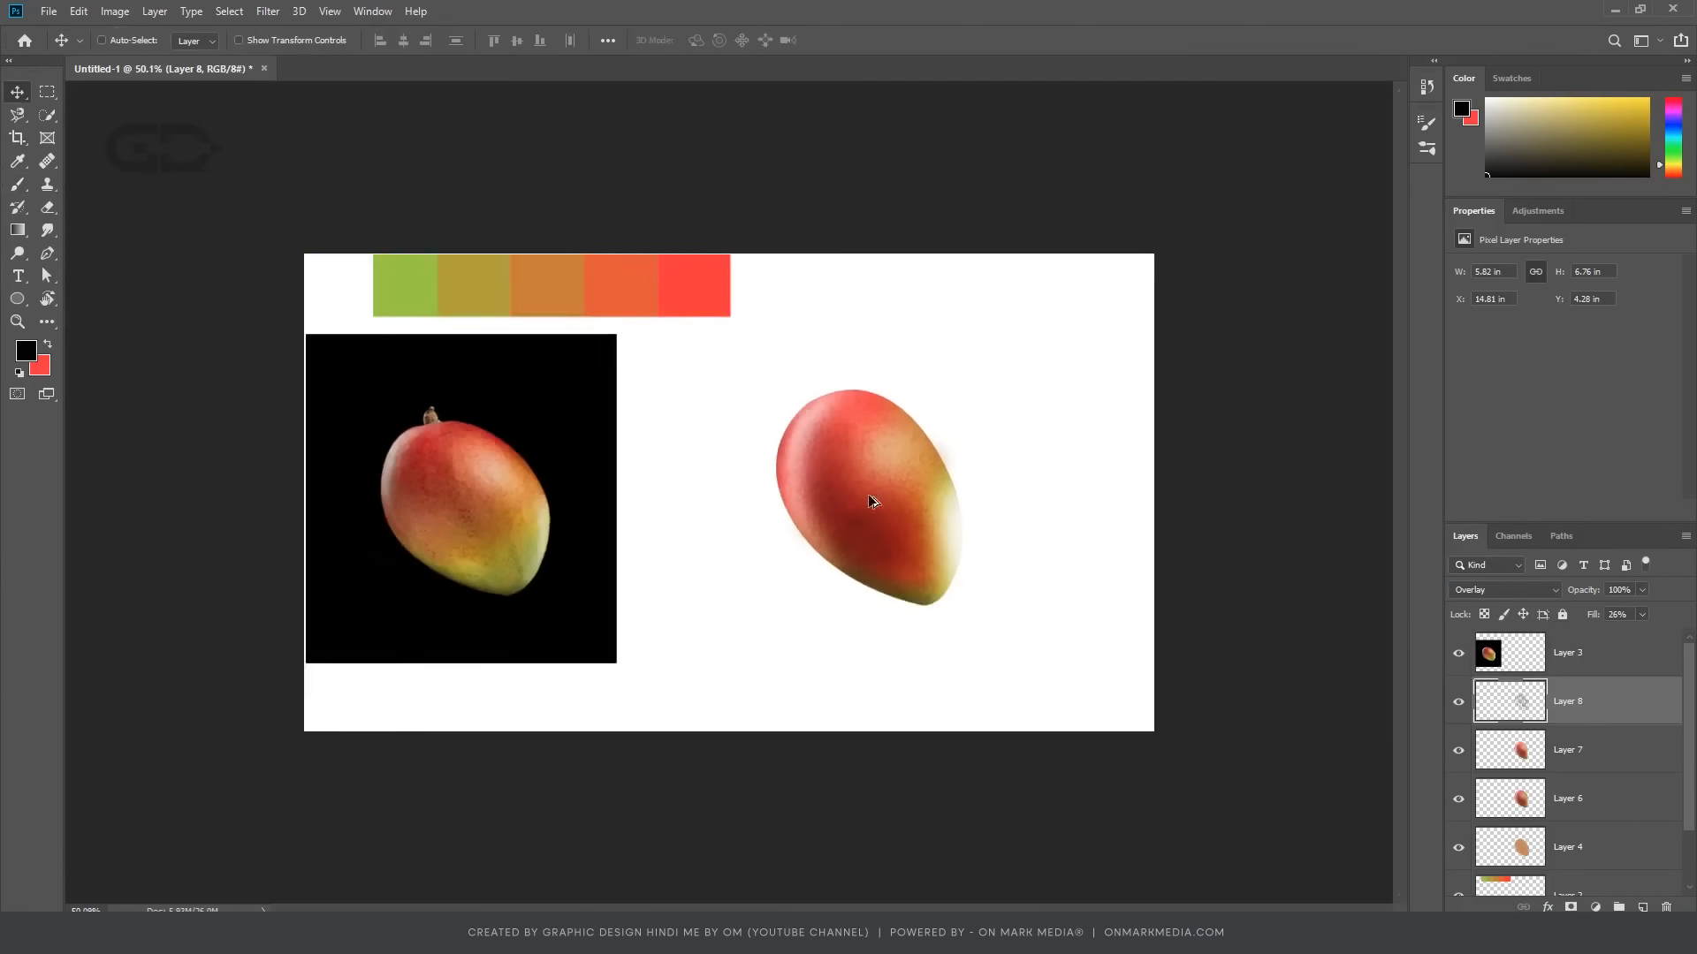
pyautogui.hotkey('ctrl', 'u')
pyautogui.press('Escape')
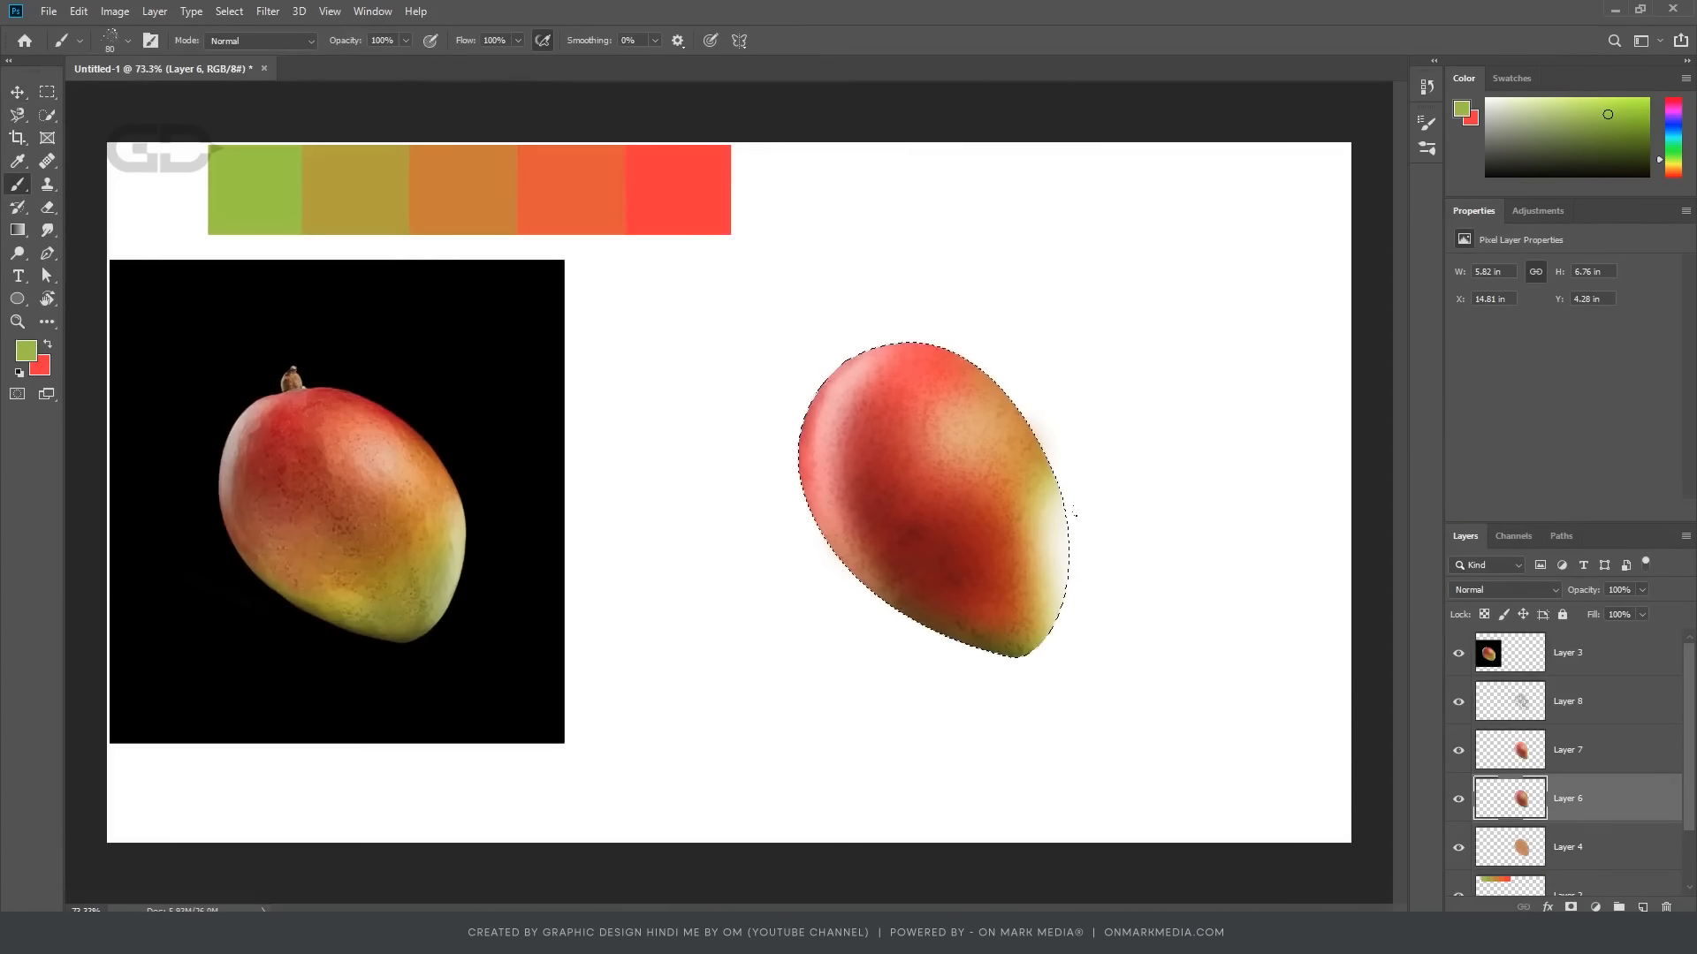
# Step: Blend sampled colors into the mango's right side on Layer 6 with a soft 200 px brush at 25% opacity
pyautogui.rightClick(1116, 440)
pyautogui.click(1009, 510)
pyautogui.hotkey('ctrl', 'z')
pyautogui.keyDown('alt'); pyautogui.click(1030, 591); pyautogui.keyUp('alt')
pyautogui.press('2')
pyautogui.press('5')
pyautogui.keyDown('alt'); pyautogui.click(990, 539); pyautogui.keyUp('alt')
pyautogui.click(1019, 539)
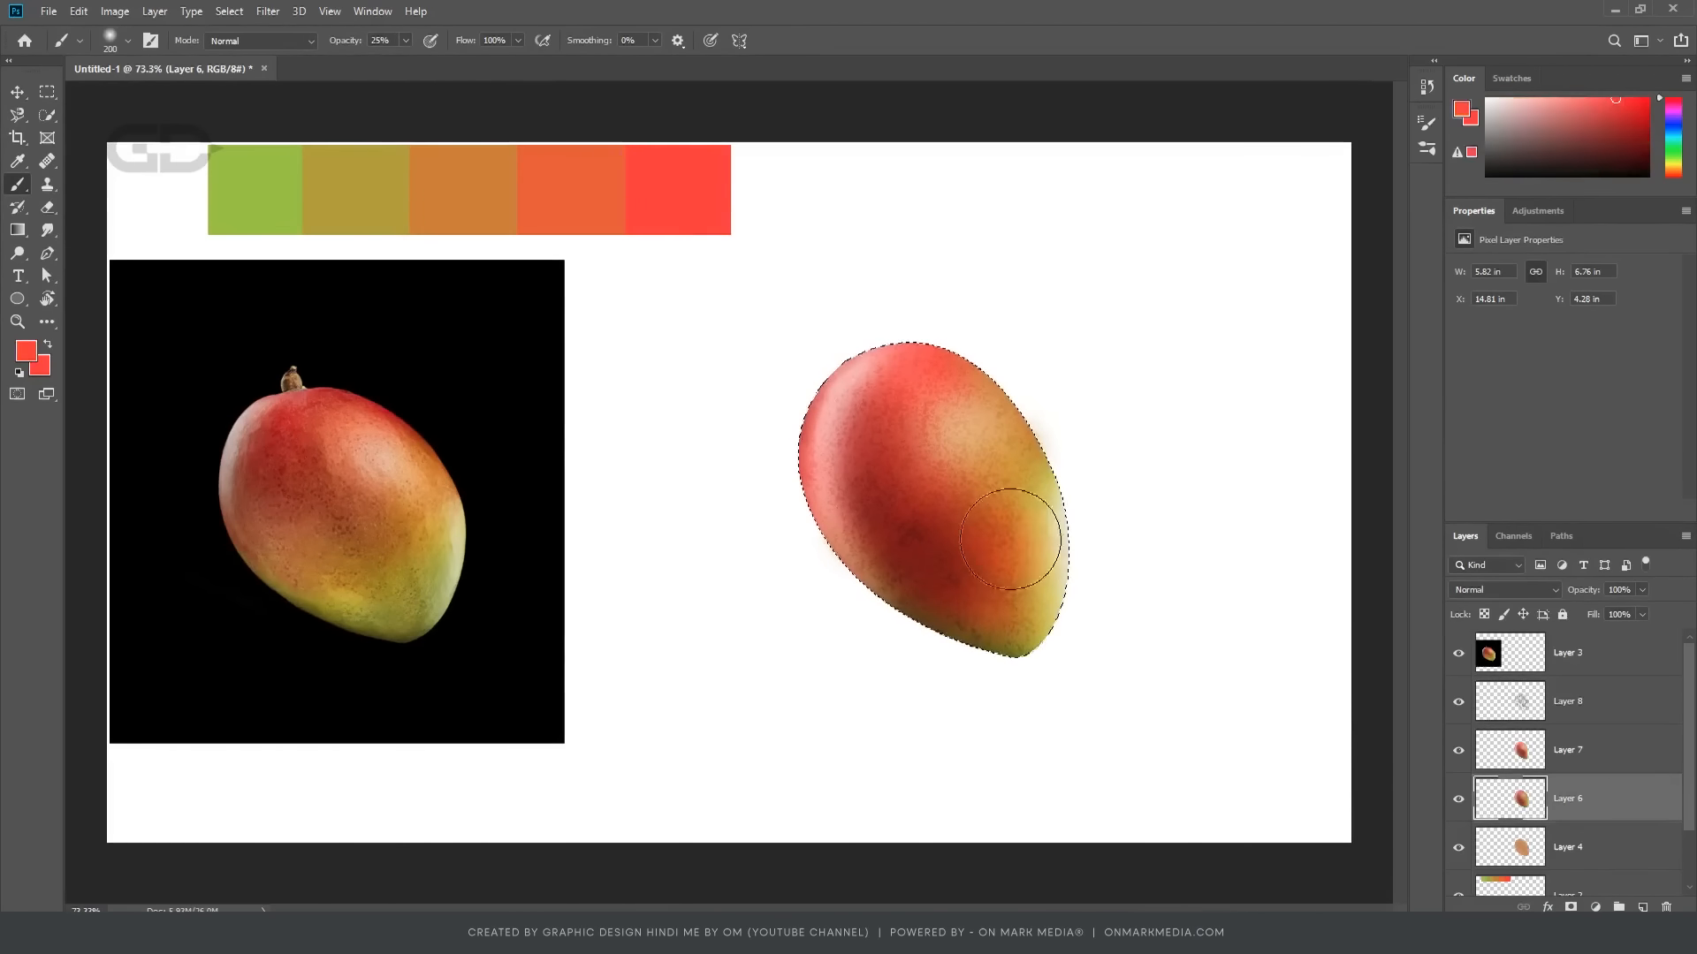
# Step: Sample the mango's nearby reds and brush them over its lower right, middle and upper left areas
pyautogui.keyDown('alt'); pyautogui.click(998, 574); pyautogui.keyUp('alt')
pyautogui.click(1031, 608)
pyautogui.keyDown('alt'); pyautogui.click(937, 530); pyautogui.keyUp('alt')
pyautogui.click(855, 433)
pyautogui.keyDown('alt'); pyautogui.click(884, 517); pyautogui.keyUp('alt')
pyautogui.scroll(2, 850, 520)
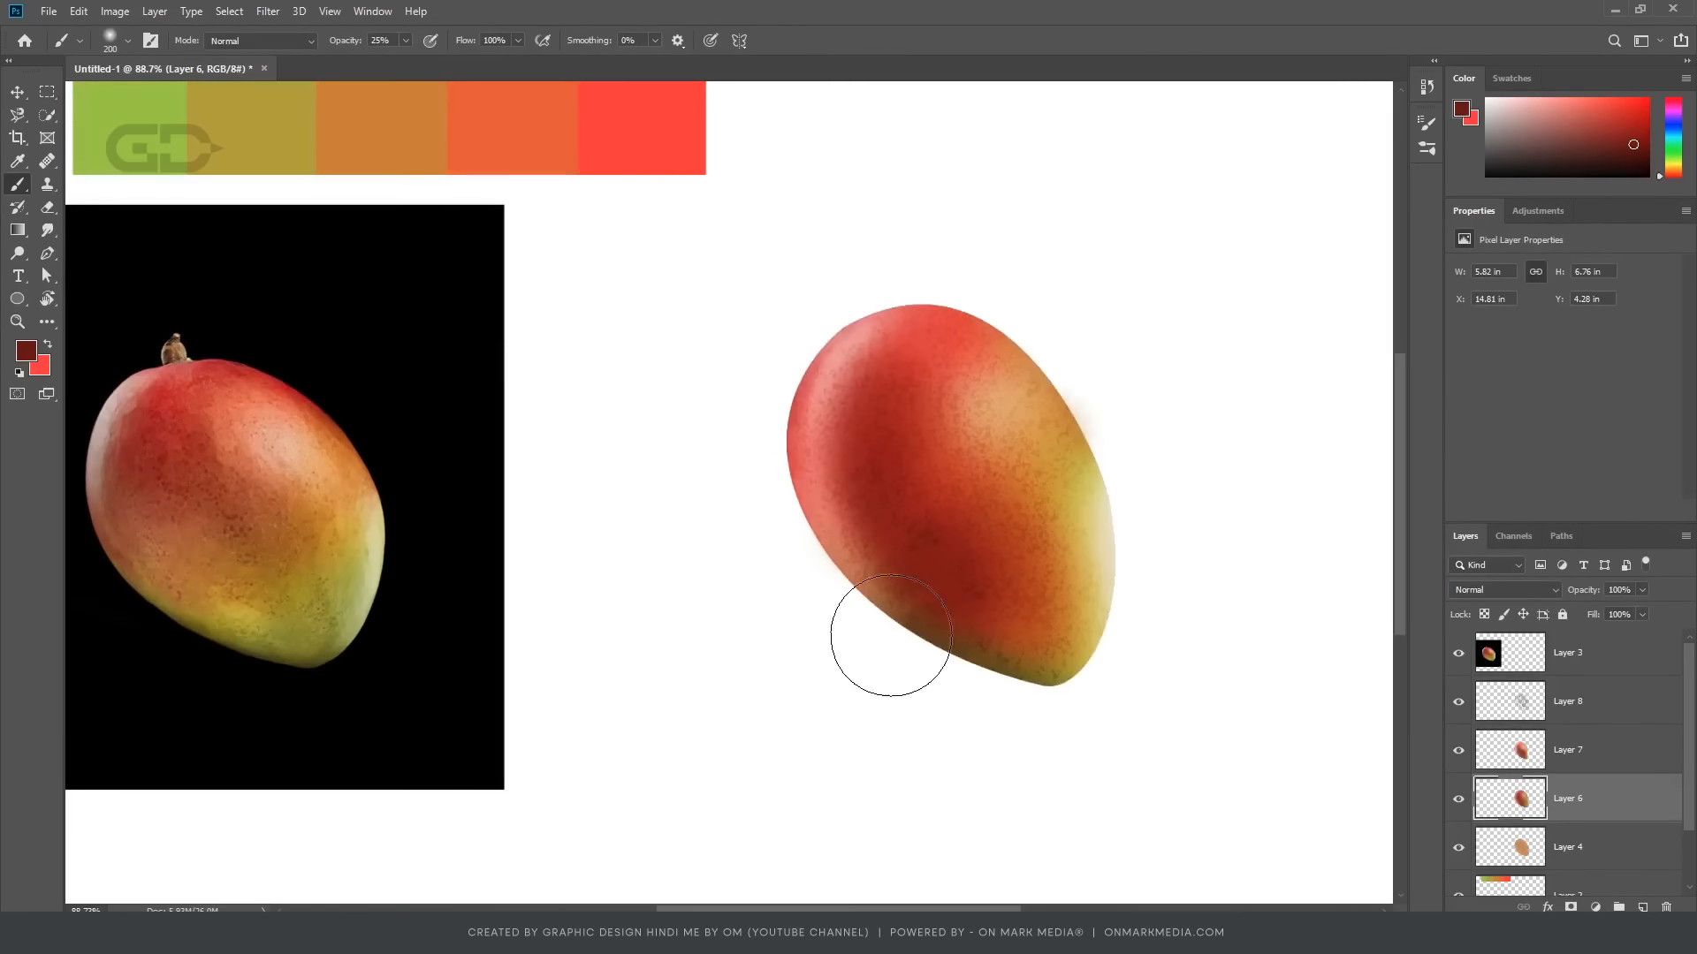
# Step: Sample brown from the mango's lower edge and brush it along the selected mango's rim at 70 px and 80% opacity
pyautogui.keyDown('alt'); pyautogui.click(928, 635); pyautogui.keyUp('alt')
pyautogui.click(404, 40)
pyautogui.click(454, 67)
pyautogui.press('[')
pyautogui.press('[')
pyautogui.press('[')
pyautogui.press('[')
pyautogui.press('[')
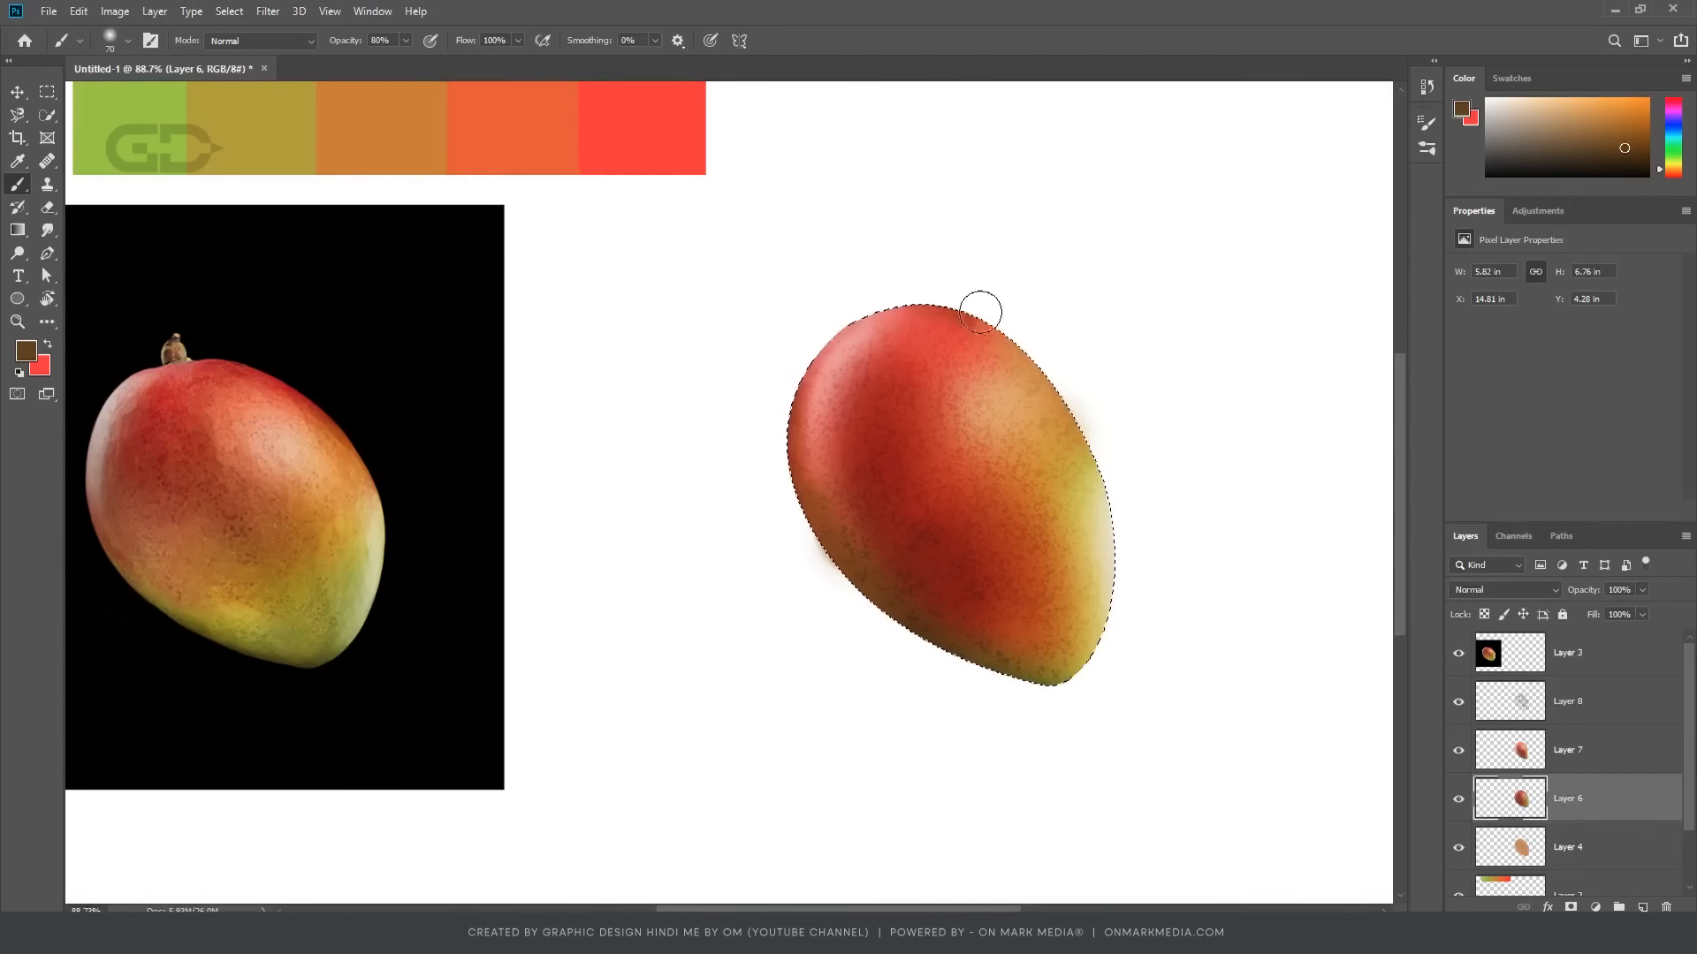
pyautogui.hotkey('ctrl', 'd')
pyautogui.hotkey('ctrl', '-')
pyautogui.scroll(2, 1113, 636)
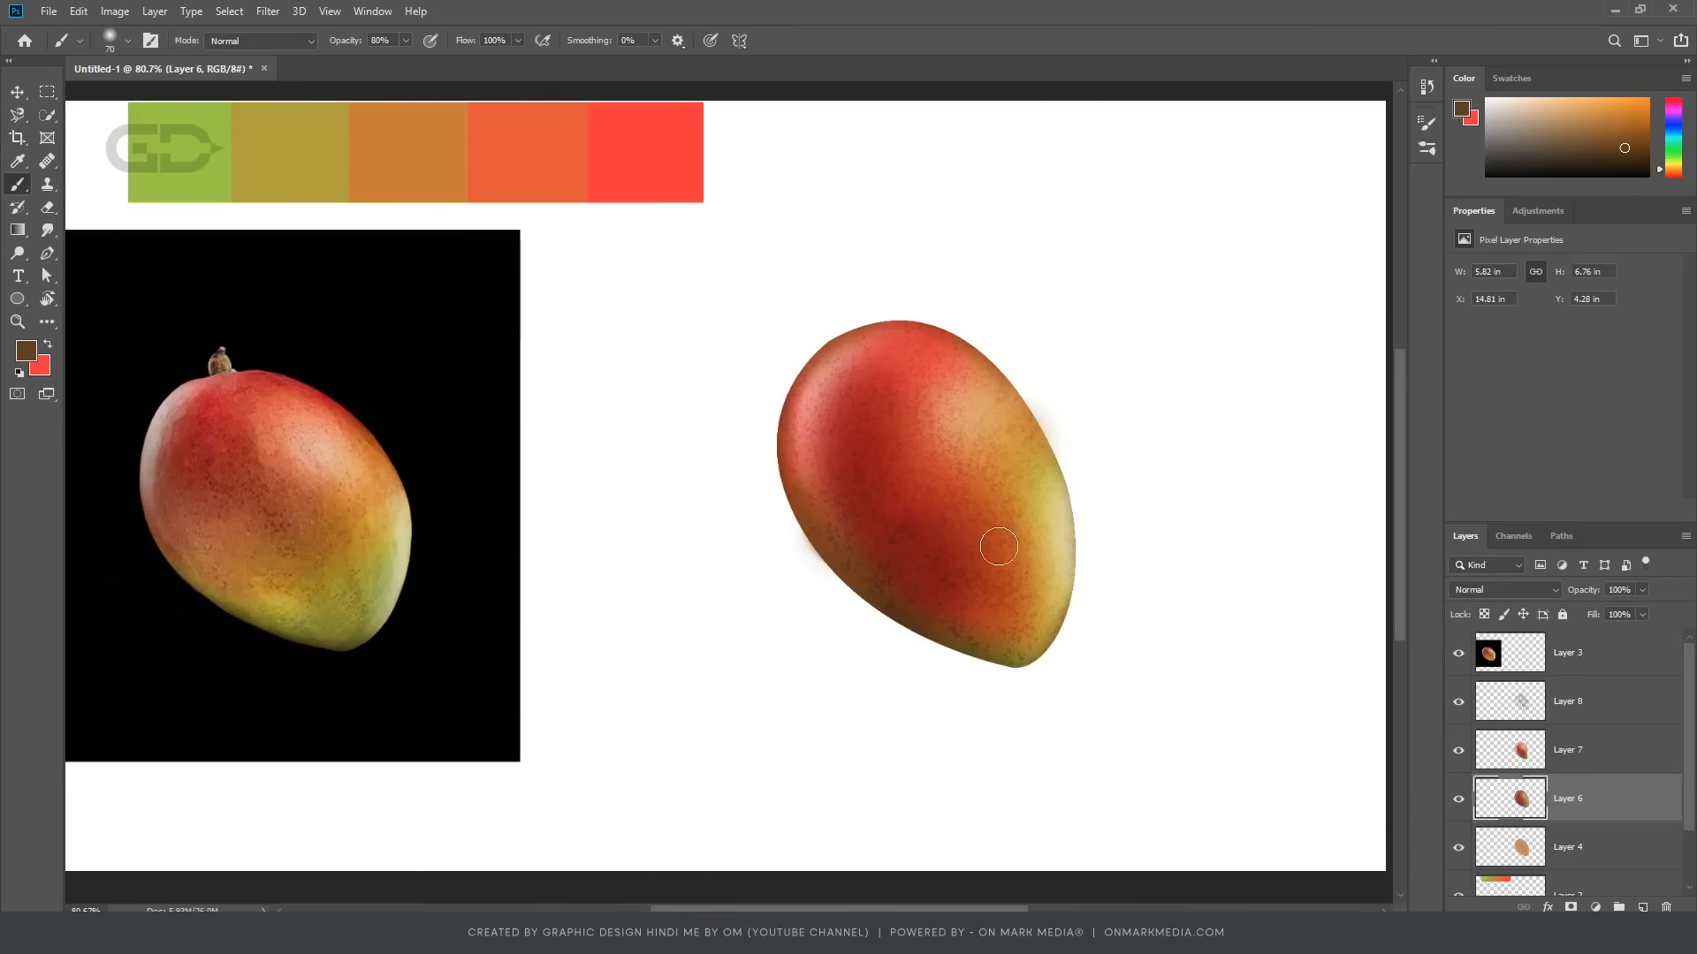
pyautogui.hotkey('ctrl', 'z')
# Step: Blend sampled nearby colors over the mango's right side and middle with the 70 px brush, lowering its opacity to 10%
pyautogui.keyDown('alt'); pyautogui.click(994, 549); pyautogui.keyUp('alt')
pyautogui.click(977, 517)
pyautogui.keyDown('alt'); pyautogui.click(981, 441); pyautogui.keyUp('alt')
pyautogui.click(1010, 439)
pyautogui.keyDown('alt'); pyautogui.click(1003, 433); pyautogui.keyUp('alt')
pyautogui.moveTo(1016, 442)
pyautogui.mouseDown()
pyautogui.moveTo(1030, 521)
pyautogui.moveTo(983, 495)
pyautogui.mouseUp()
pyautogui.keyDown('alt'); pyautogui.click(980, 493); pyautogui.keyUp('alt')
pyautogui.press('1')
pyautogui.keyDown('alt'); pyautogui.click(997, 475); pyautogui.keyUp('alt')
pyautogui.keyDown('alt'); pyautogui.click(1021, 530); pyautogui.keyUp('alt')
pyautogui.keyDown('alt'); pyautogui.click(950, 552); pyautogui.keyUp('alt')
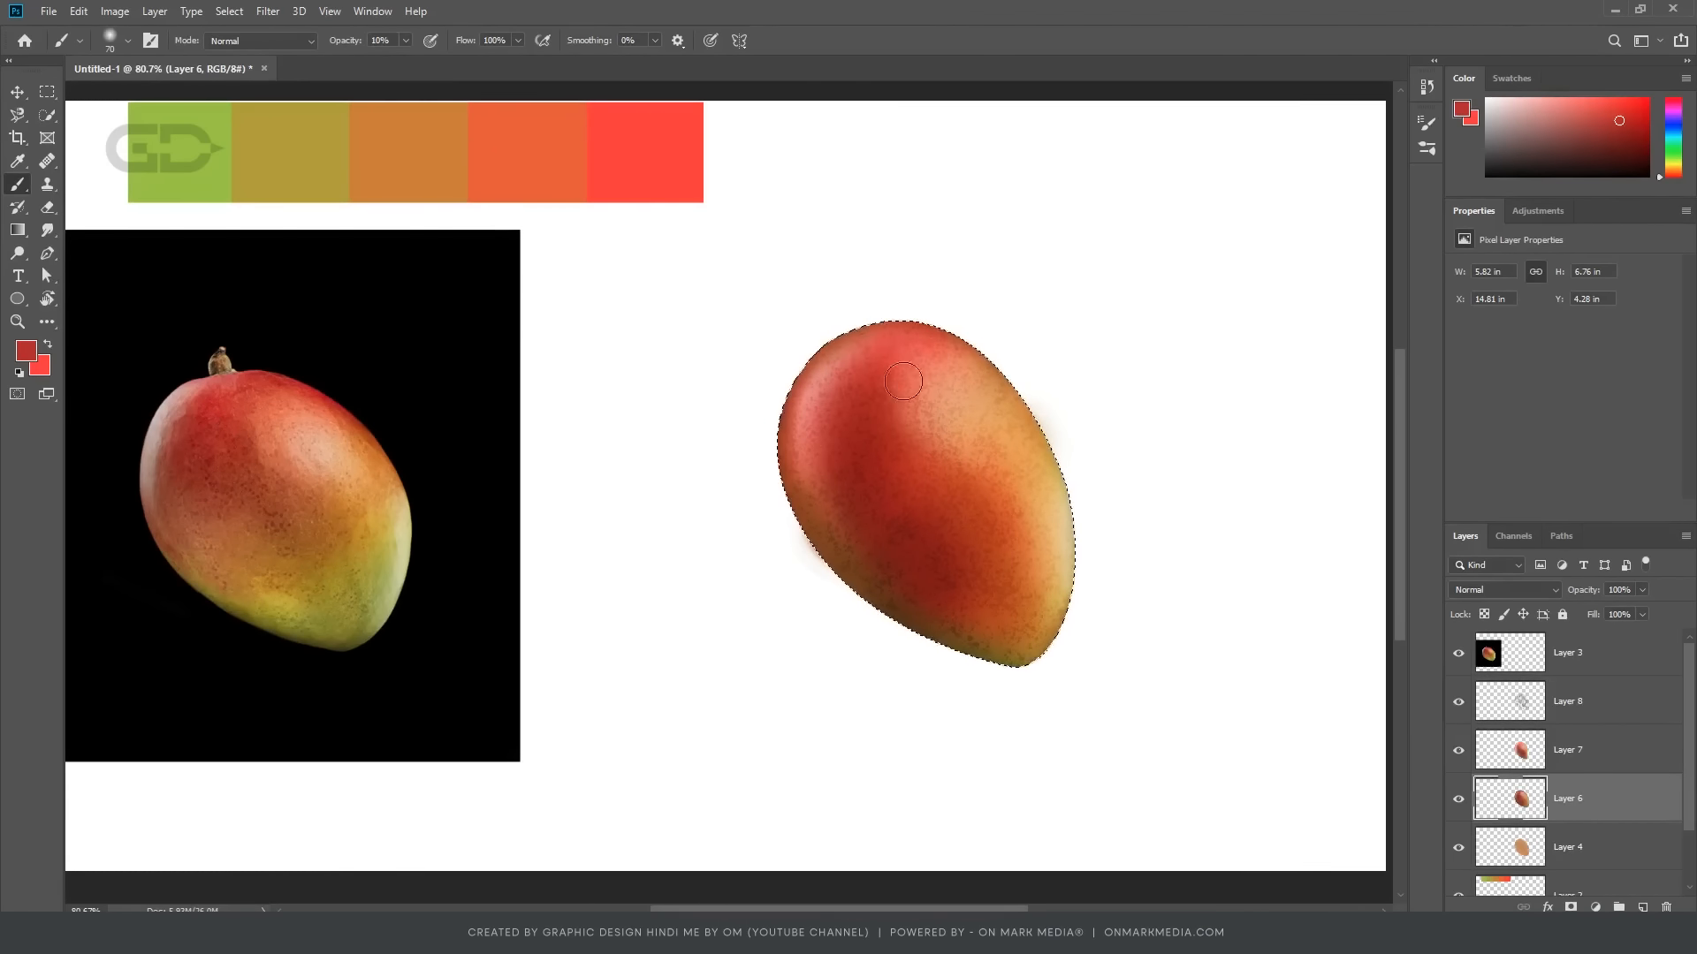
# Step: Clear the selection and pick the layer behind the mango's right edge to erase the stray paint there
pyautogui.scroll(-4, 880, 700)
pyautogui.scroll(3, 989, 495)
pyautogui.keyDown('ctrl'); pyautogui.rightClick(1041, 435); pyautogui.keyUp('ctrl')
pyautogui.click(1048, 441)
pyautogui.press('e')
pyautogui.hotkey('ctrl', 'd')
pyautogui.scroll(4, 1048, 451)
pyautogui.scroll(-3, 1048, 452)
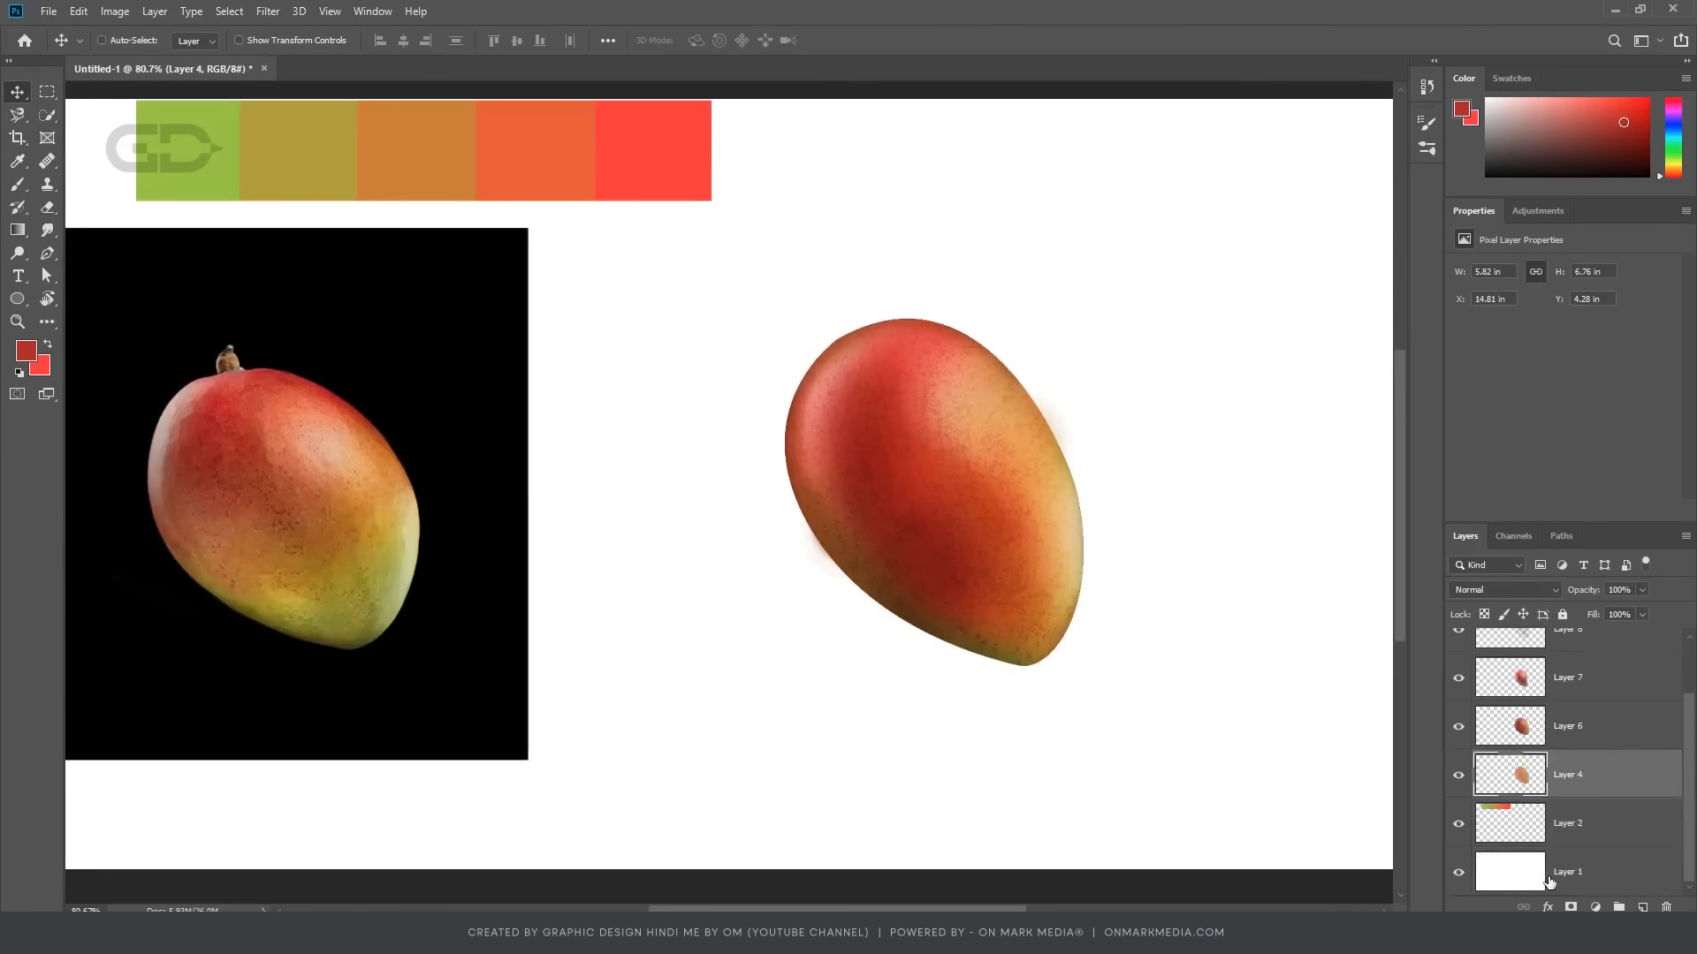
# Step: Select Layer 1, set the foreground color to medium gray and activate the Gradient tool
pyautogui.click(1551, 875)
pyautogui.click(25, 351)
pyautogui.click(1189, 332)
pyautogui.click(1591, 224)
pyautogui.press('g')
pyautogui.click(129, 40)
pyautogui.click(1079, 285)
pyautogui.moveTo(779, 381); pyautogui.dragTo(659, 274)
pyautogui.hotkey('ctrl', 'z')
# Step: Add soft radial gray-to-transparent gradients around the mango on Layer 1 using the foreground-to-transparent preset
pyautogui.click(130, 40)
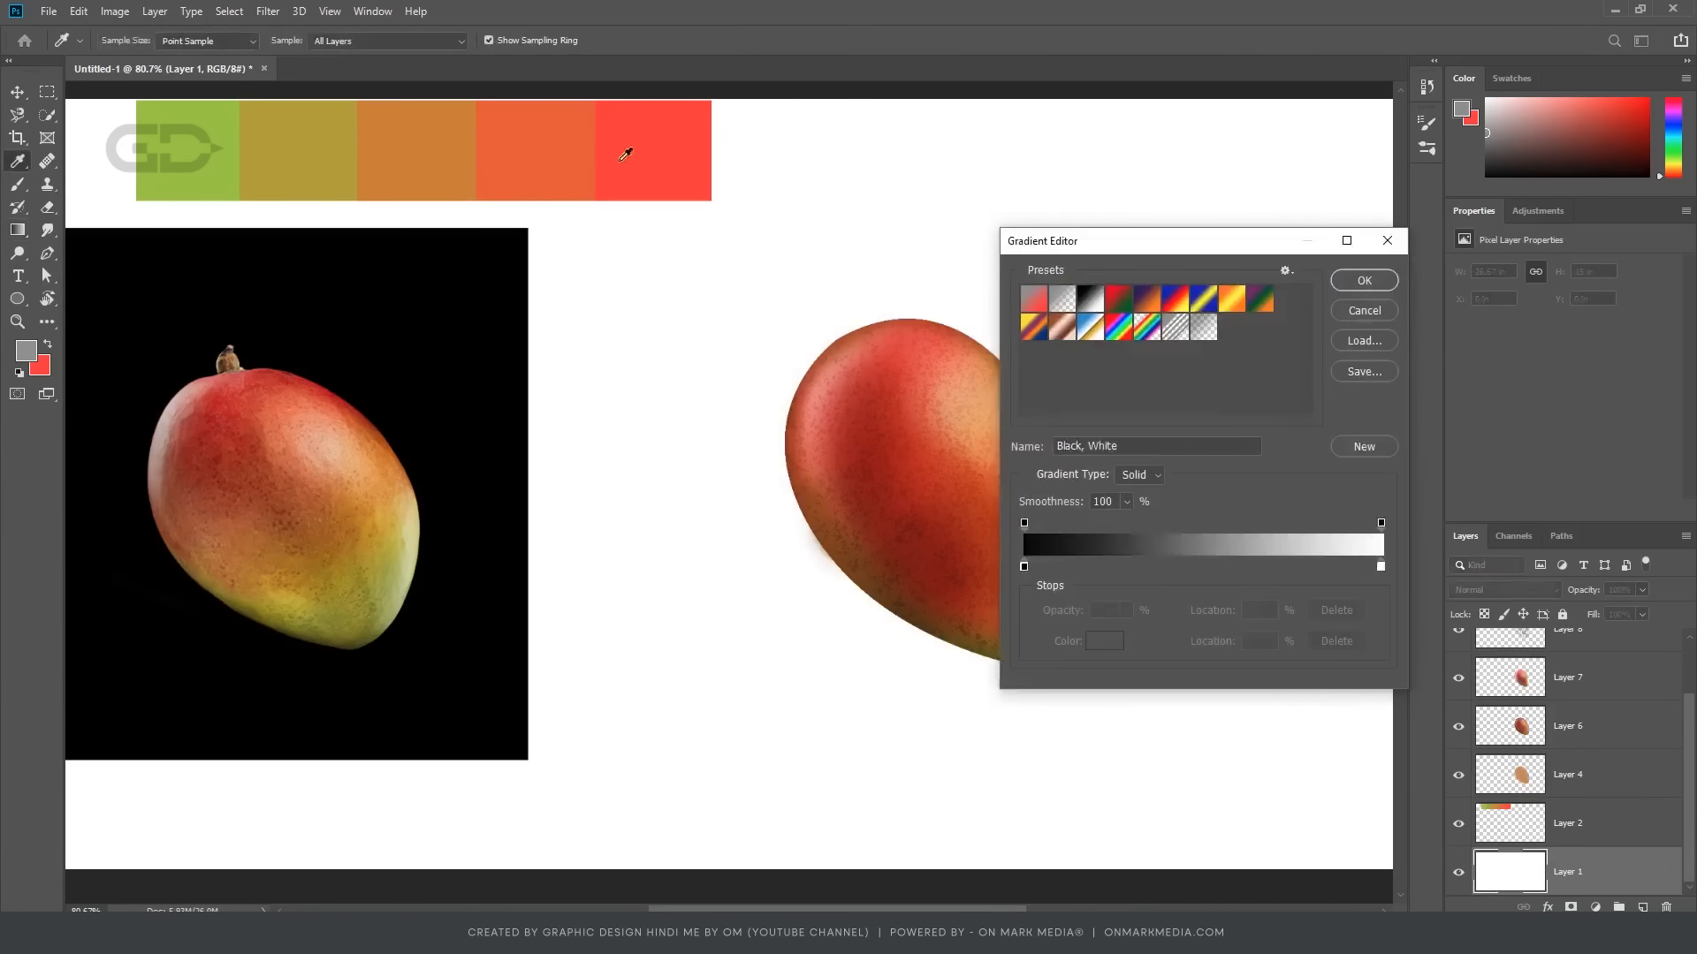
pyautogui.click(1064, 297)
pyautogui.click(1363, 280)
pyautogui.moveTo(1012, 415); pyautogui.dragTo(1180, 323)
pyautogui.moveTo(770, 417); pyautogui.dragTo(610, 310)
pyautogui.scroll(-1, 1068, 644)
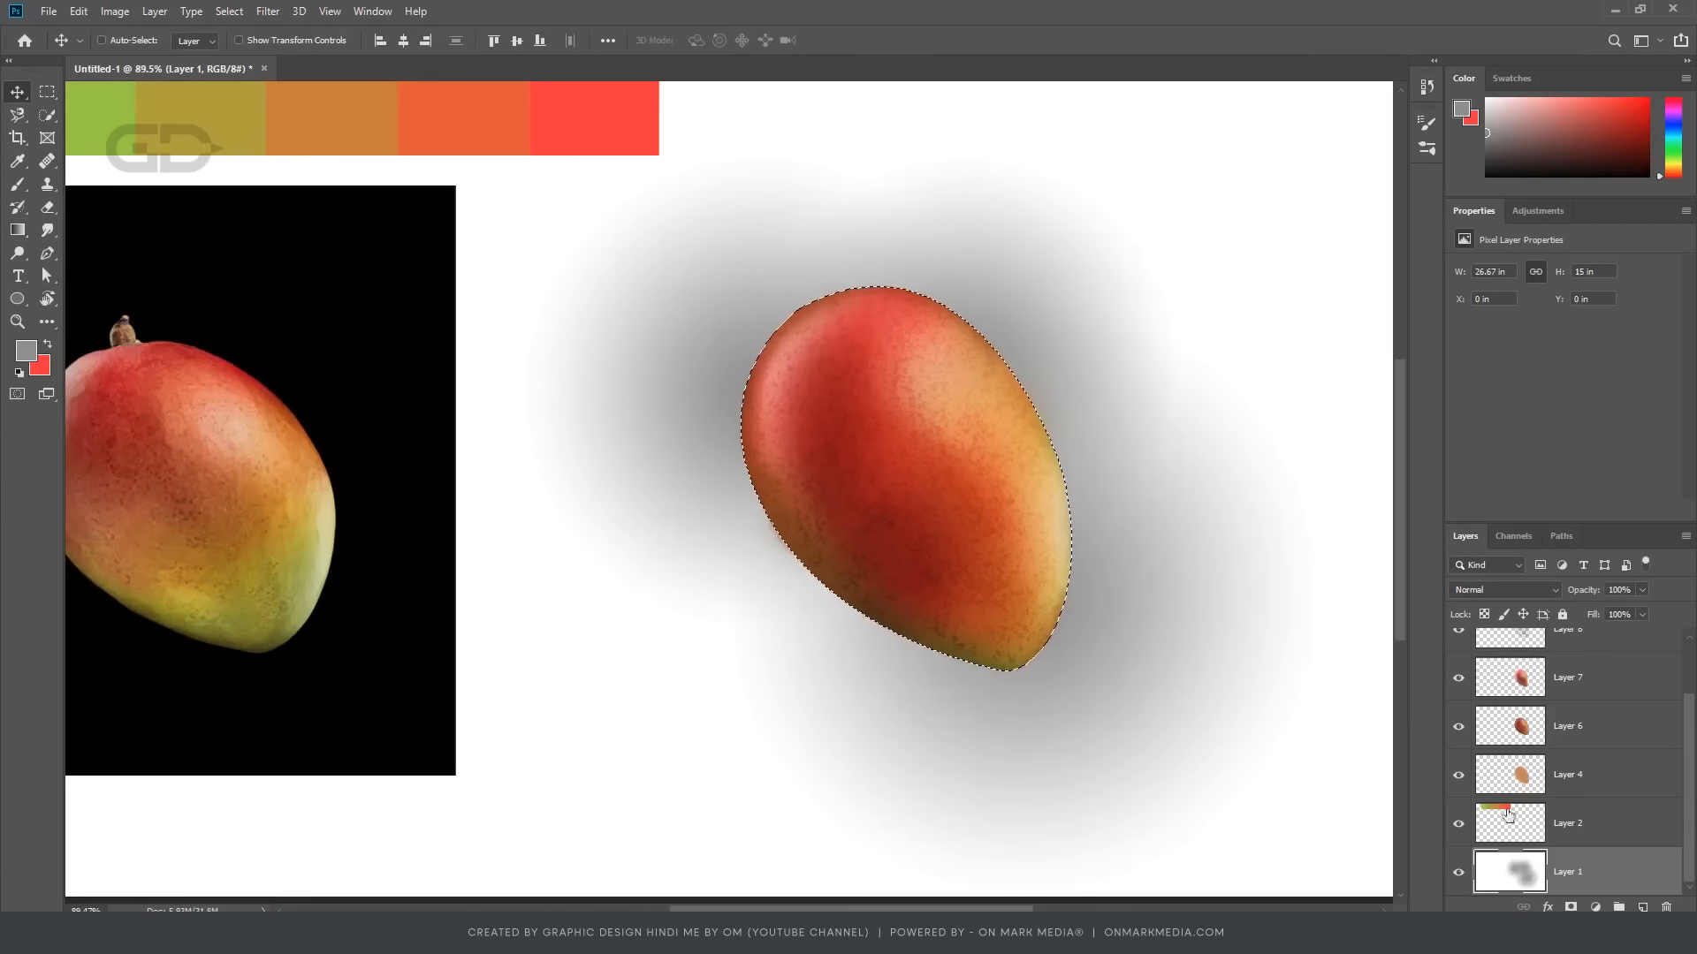
# Step: Brush black around the mango's inner edge on a new layer above Layer 7, in Soft Light mode with 27% fill
pyautogui.click(1568, 775)
pyautogui.press('d')
pyautogui.hotkey('ctrl', 'd')
pyautogui.moveTo(1568, 775)
pyautogui.mouseDown()
pyautogui.moveTo(1569, 656)
pyautogui.moveTo(1587, 633)
pyautogui.mouseUp()
pyautogui.click(1641, 616)
pyautogui.click(1503, 589)
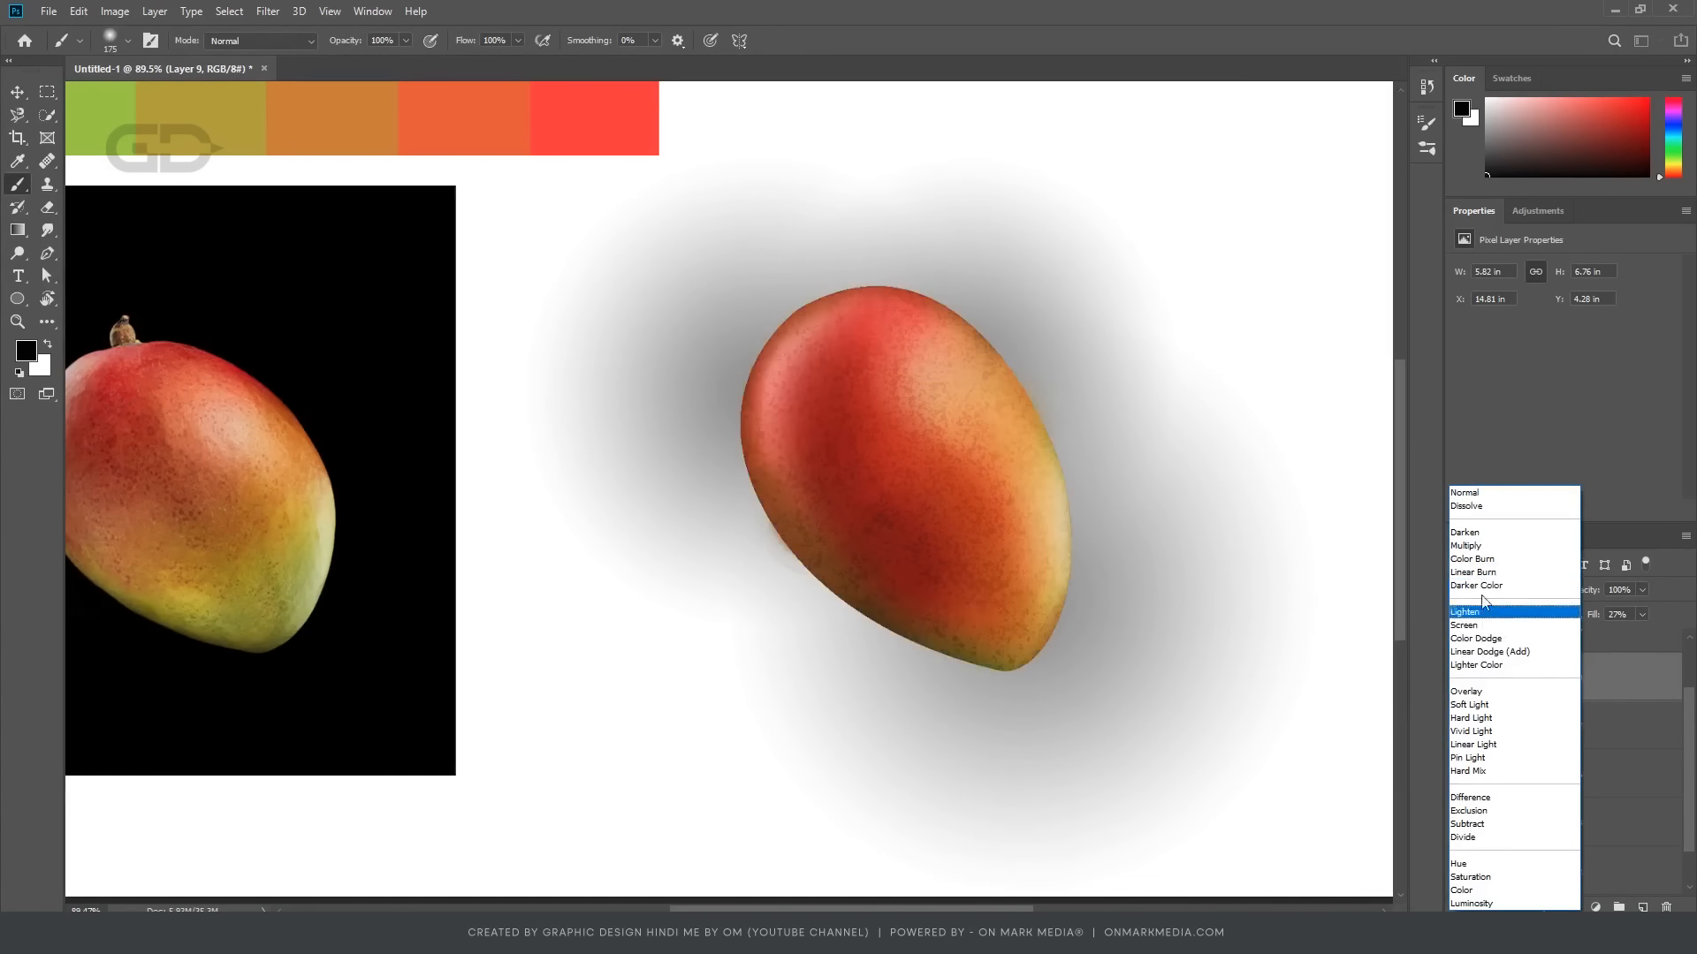
pyautogui.click(1495, 704)
pyautogui.press('v')
pyautogui.hotkey('ctrl', '0')
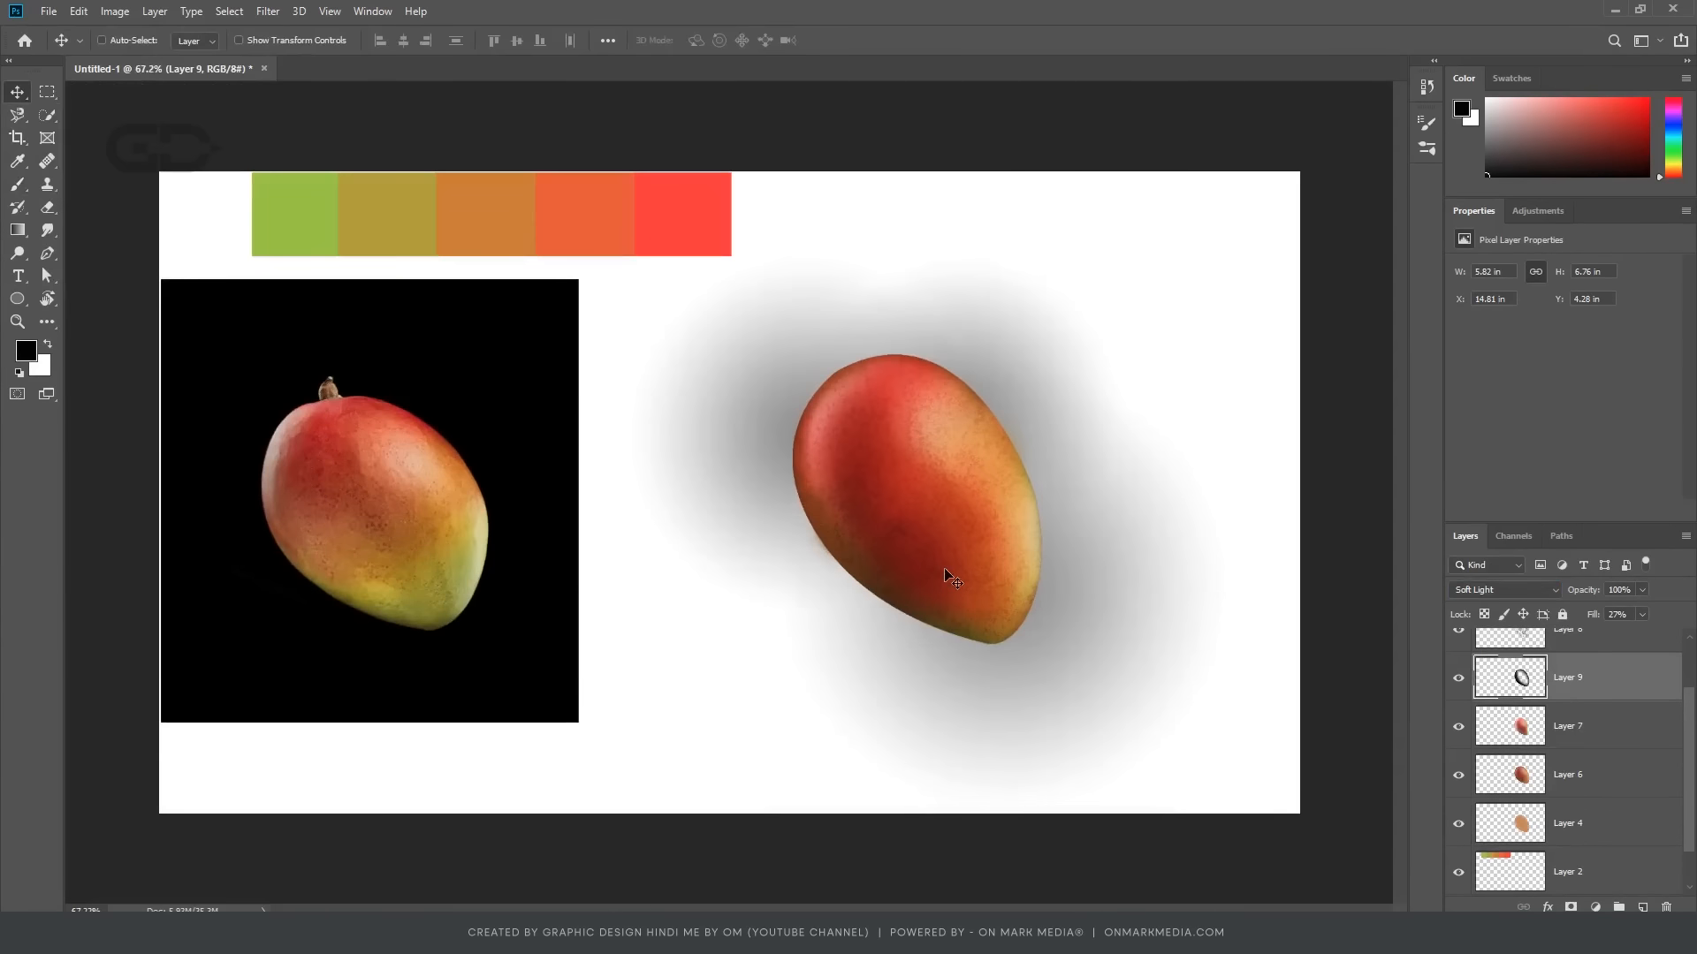
# Step: Add a new layer directly above Layer 7 and load Layer 7's outline as a selection
pyautogui.keyDown('ctrl'); pyautogui.click(945, 571); pyautogui.keyUp('ctrl')
pyautogui.hotkey('ctrl', 'shift', 'alt', 'n')
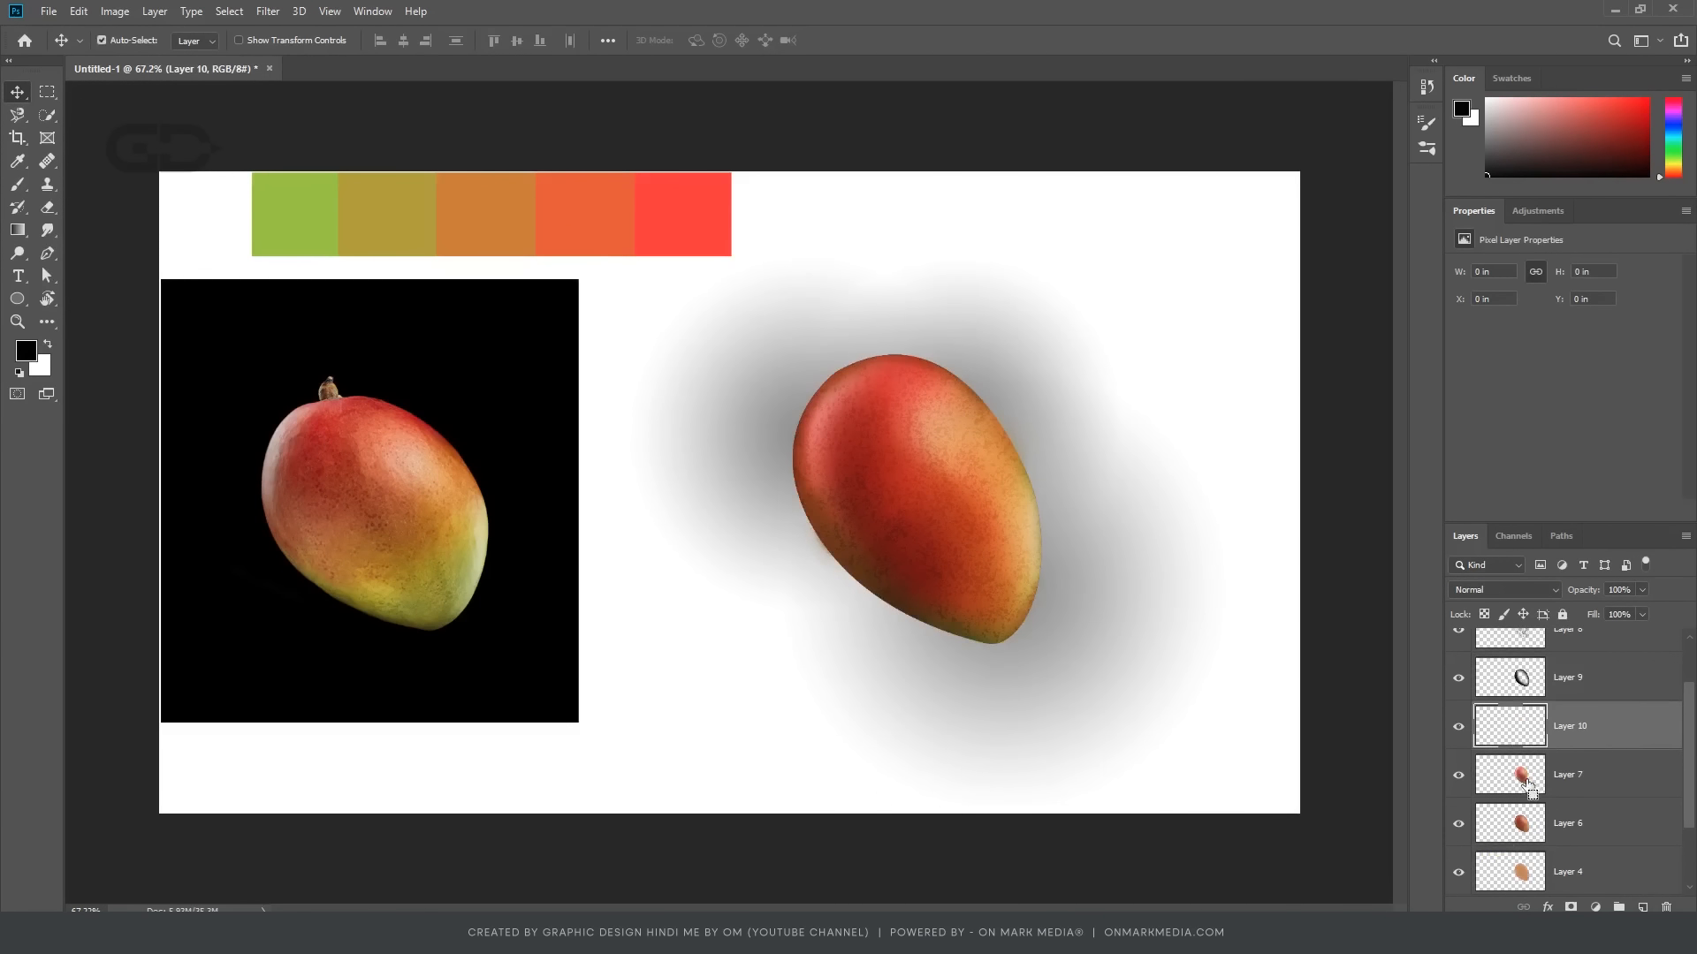
pyautogui.keyDown('ctrl'); pyautogui.click(1521, 778); pyautogui.keyUp('ctrl')
pyautogui.press('e')
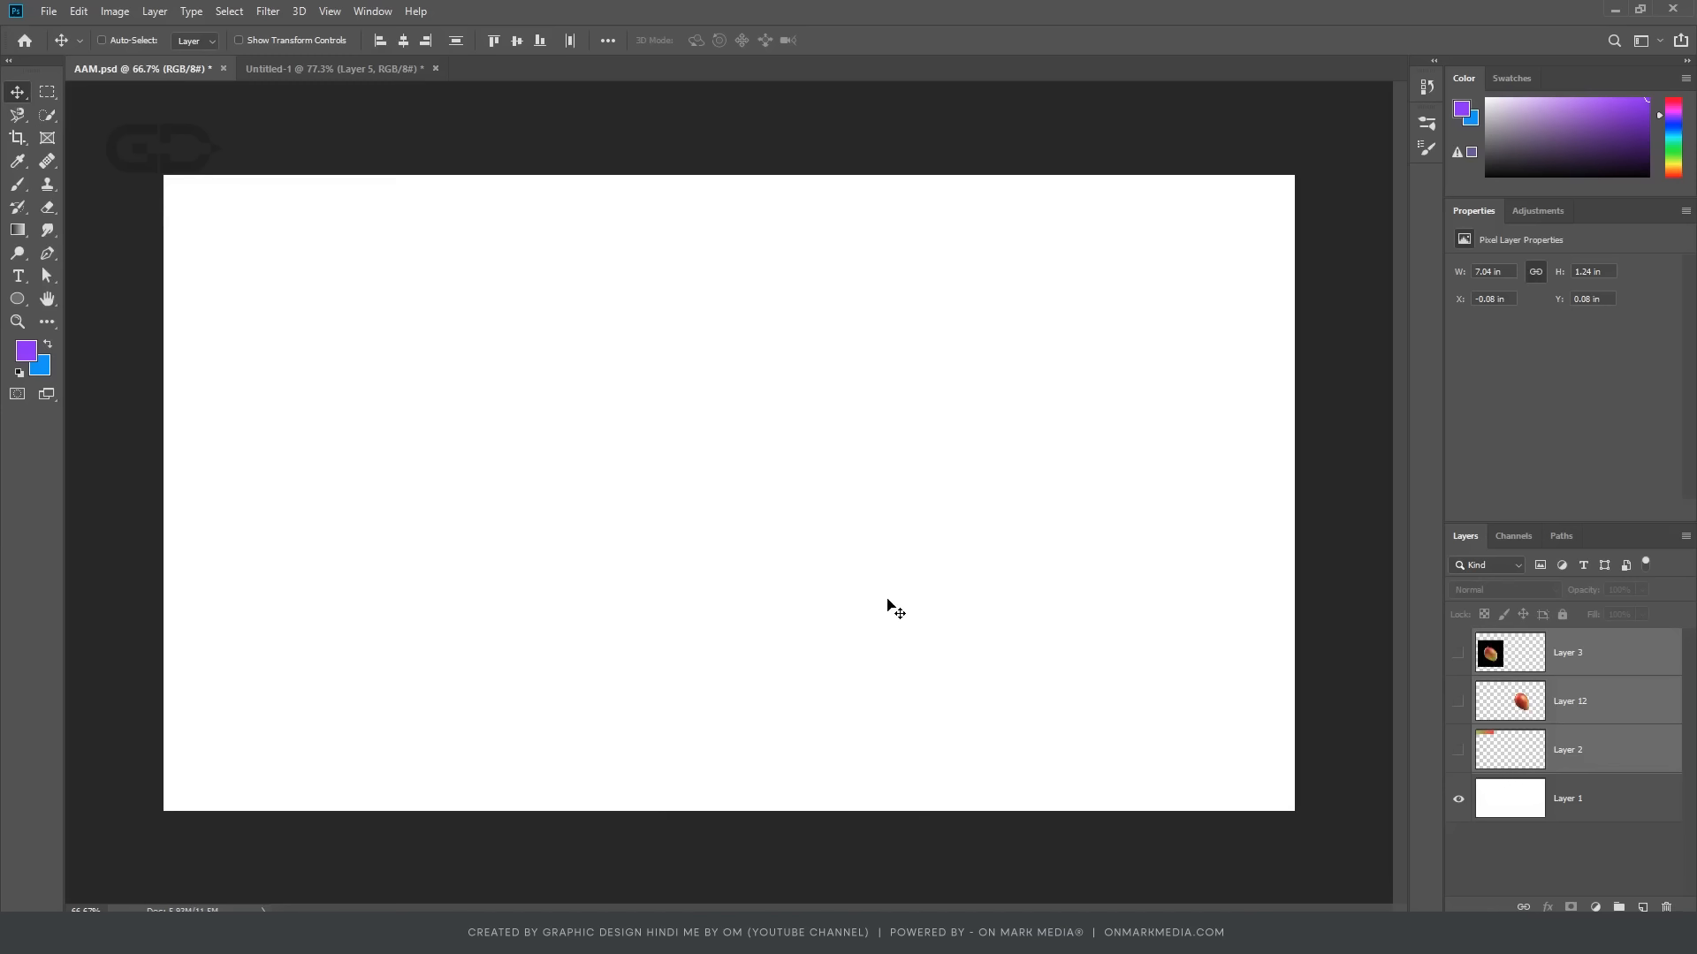
# Step: Switch to the desktop and open the gvl_Suddenly_Spring_by_gvalkyrie.abr brush file to load it into Photoshop
pyautogui.click(773, 252)
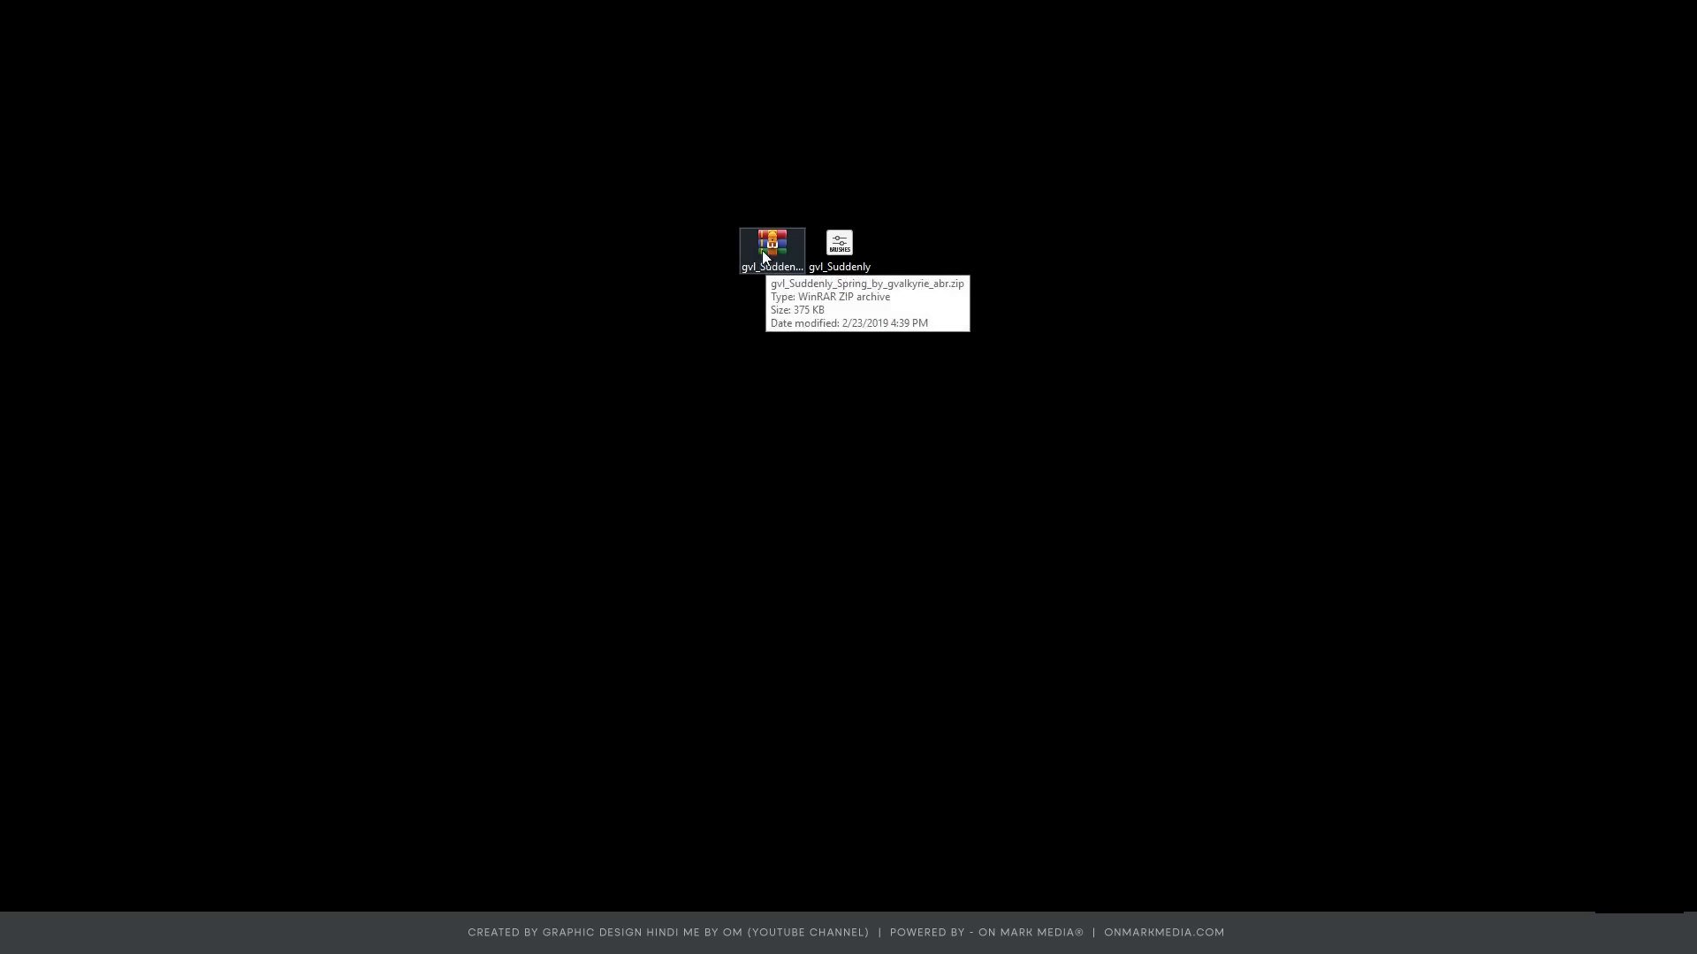
pyautogui.click(847, 284)
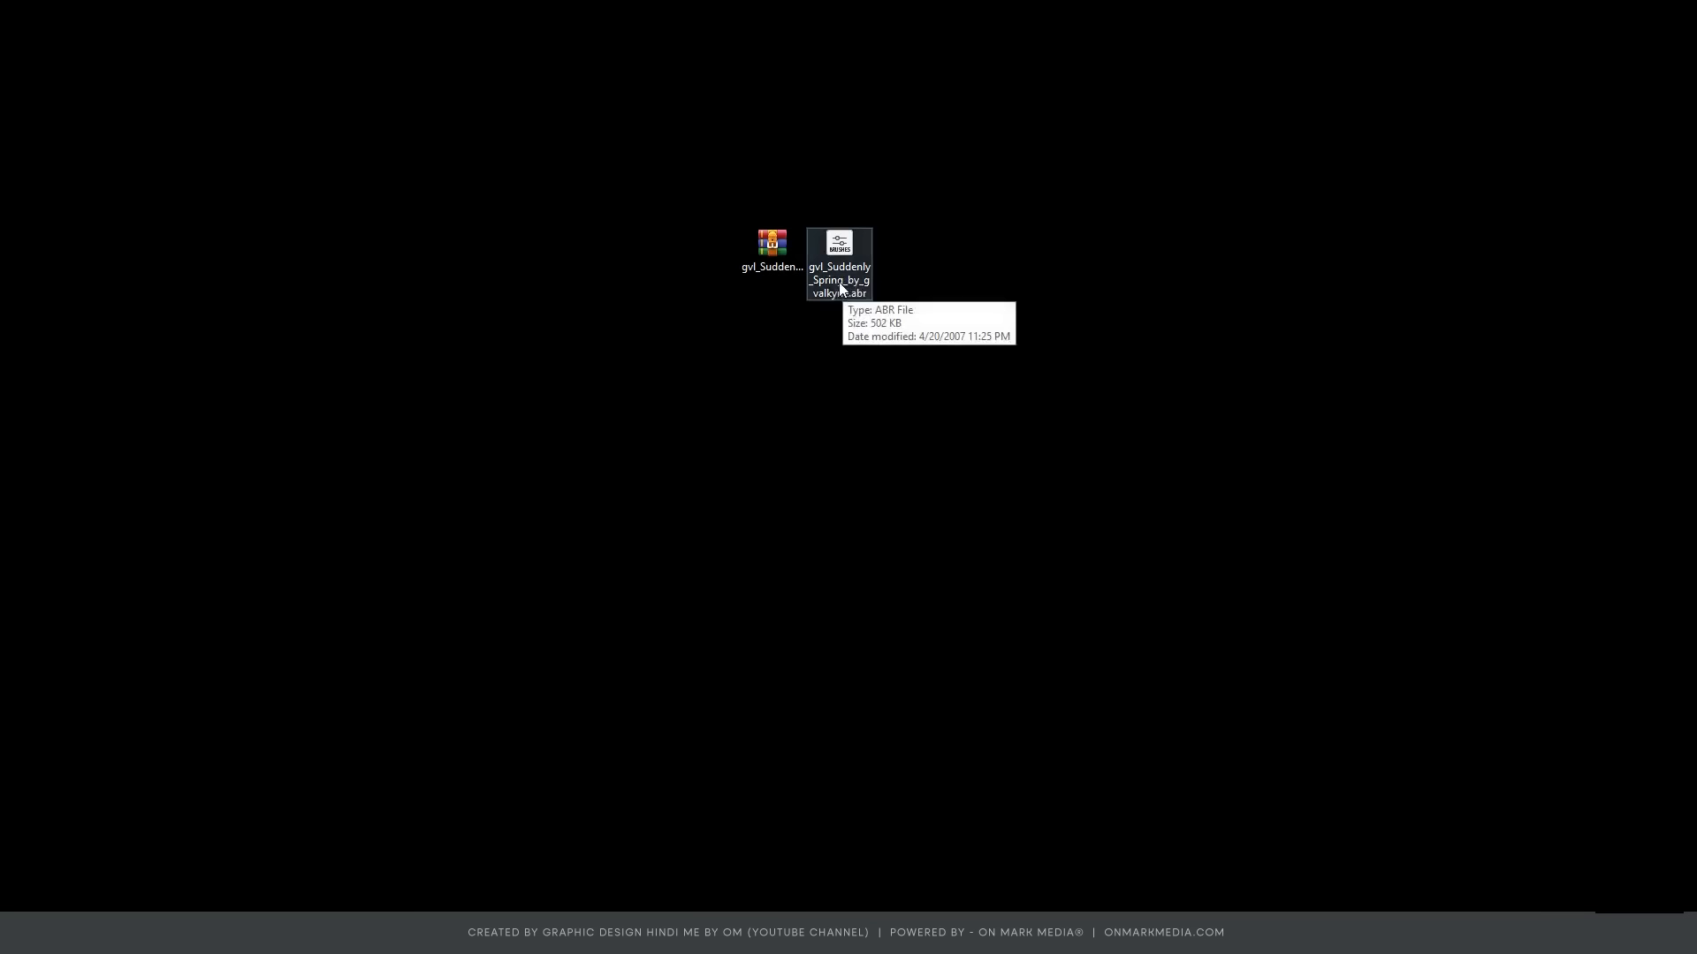
pyautogui.rightClick(839, 283)
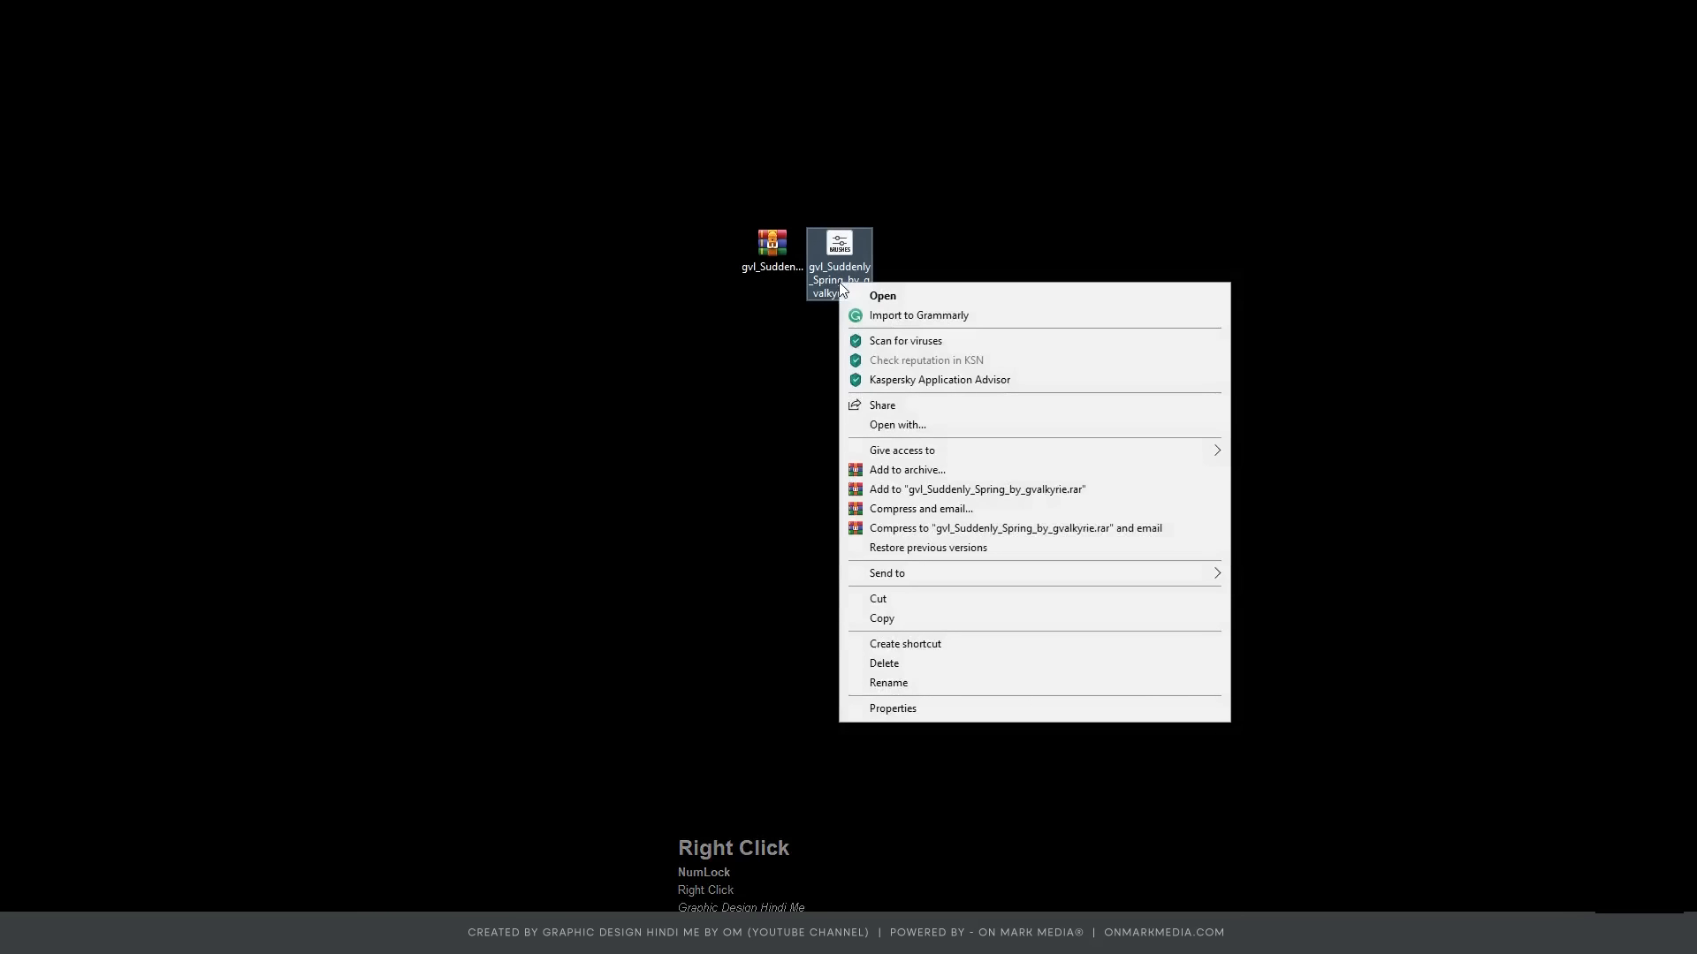
pyautogui.click(901, 423)
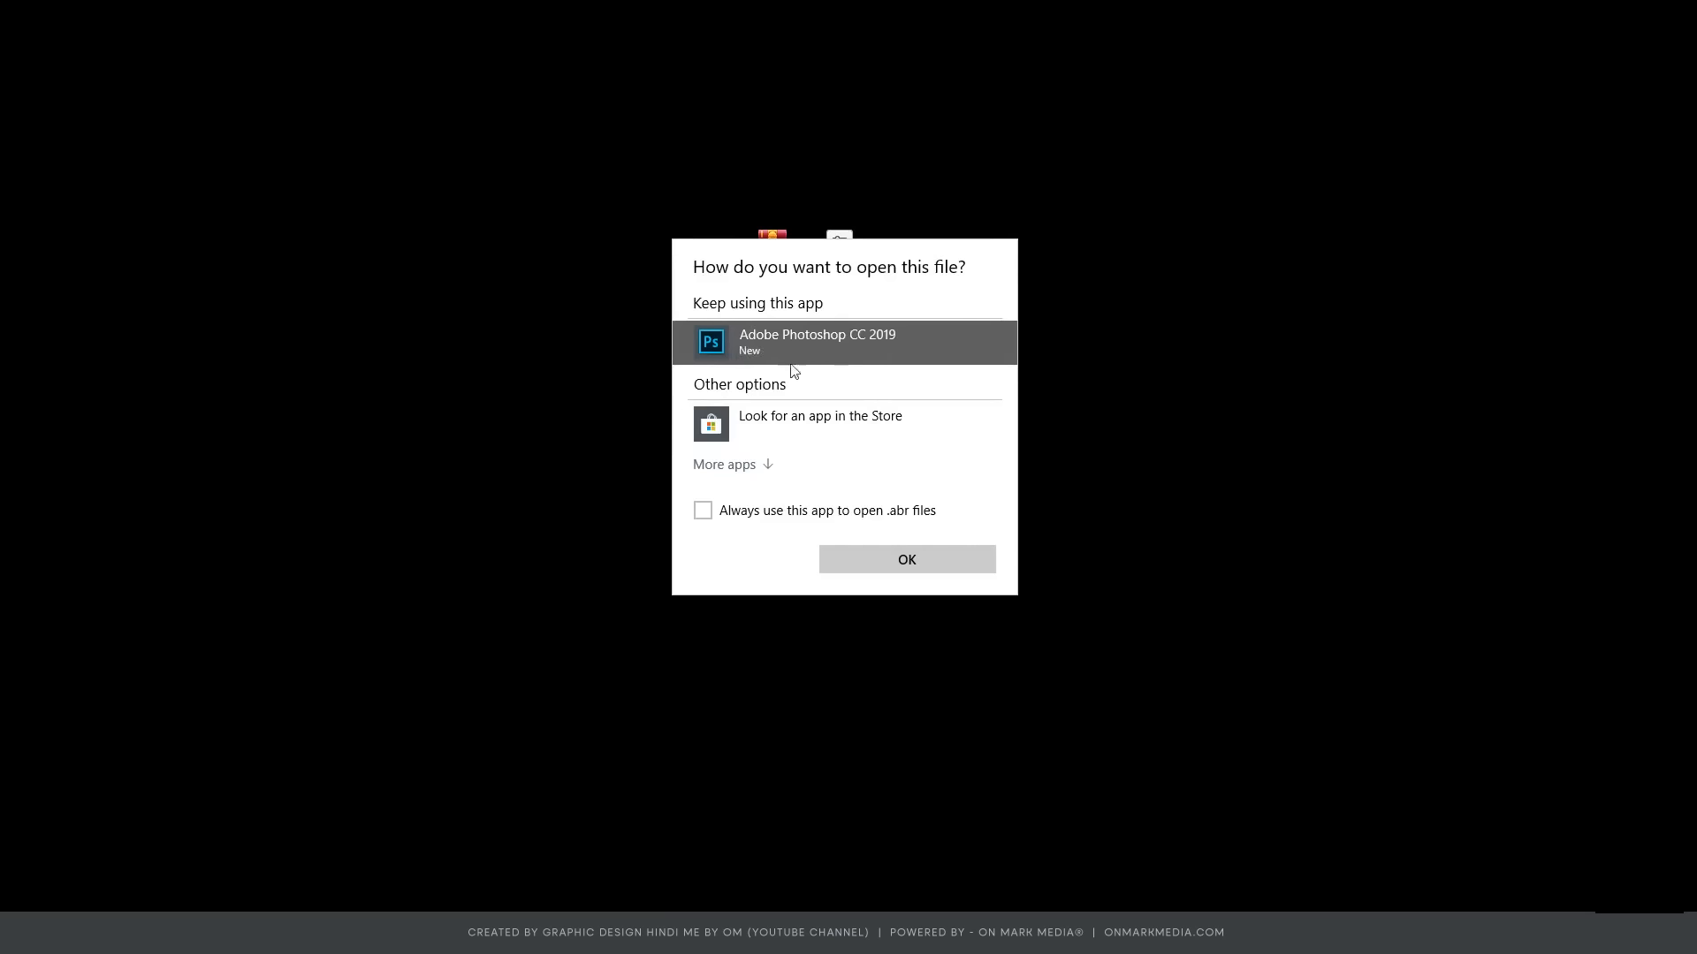
pyautogui.press('Escape')
pyautogui.doubleClick(839, 248)
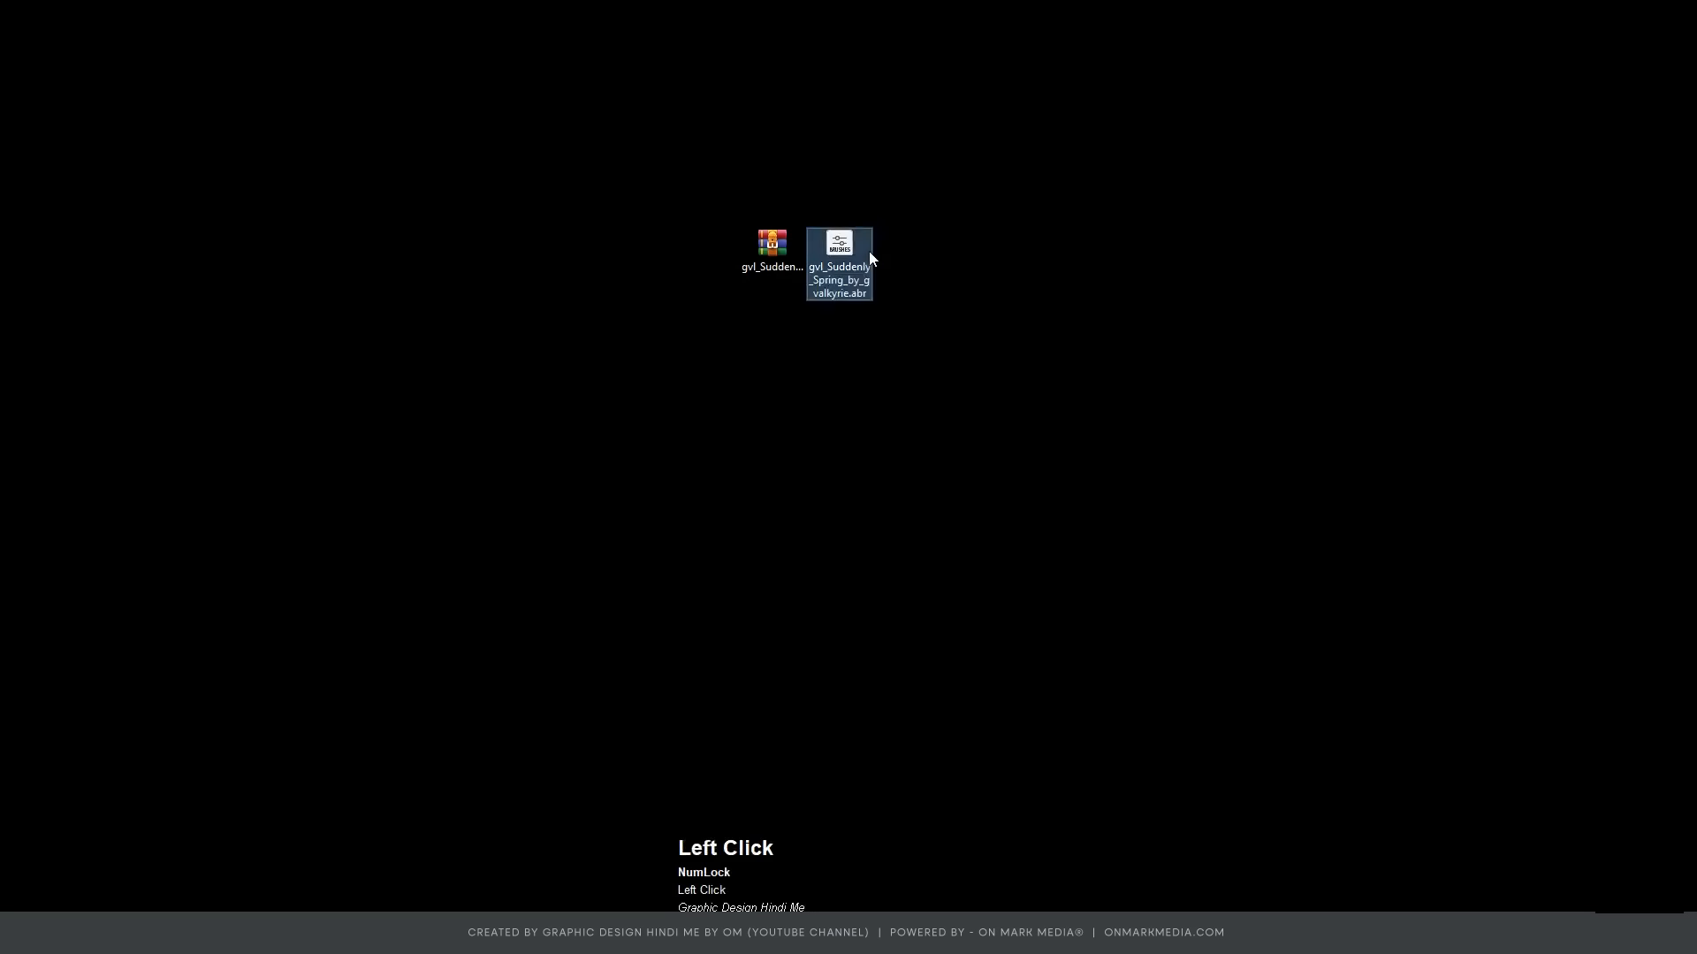
pyautogui.moveTo(469, 755)
pyautogui.mouseDown()
pyautogui.moveTo(815, 549)
pyautogui.moveTo(656, 440)
pyautogui.moveTo(467, 539)
pyautogui.moveTo(730, 552)
pyautogui.mouseUp()
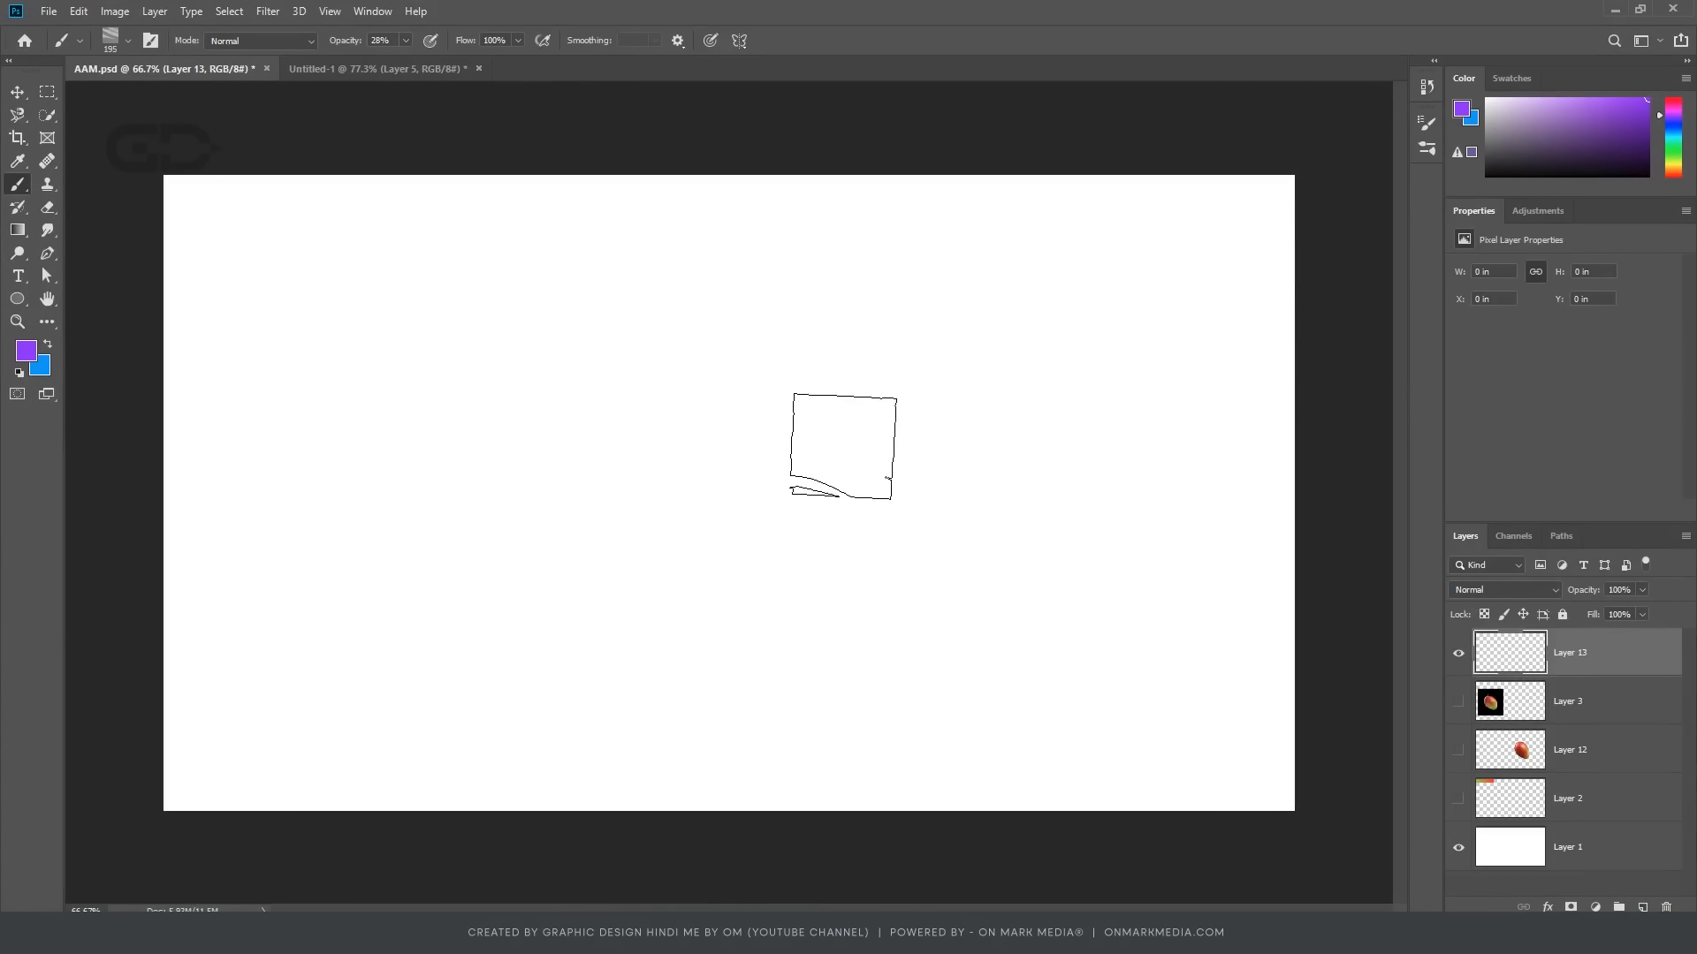
# Step: Expand the gvl_Suddenly_Spring_by_gvalkyrie brush group and choose its Sampled Brush 1
pyautogui.click(1428, 127)
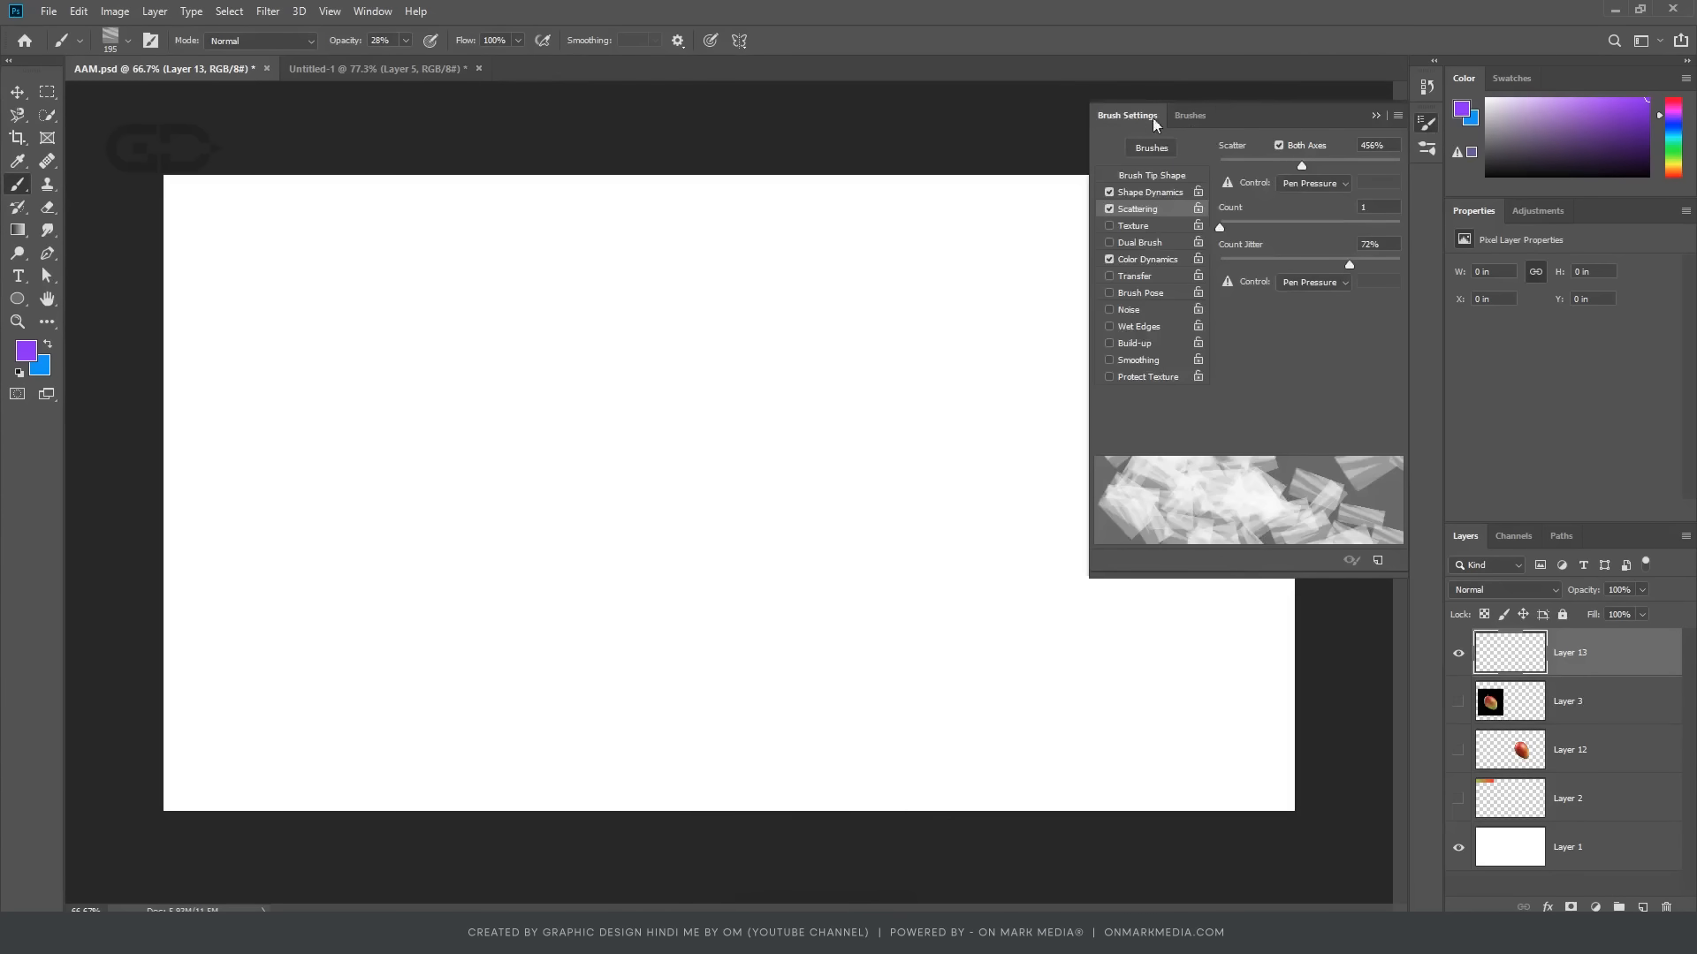
pyautogui.click(1188, 116)
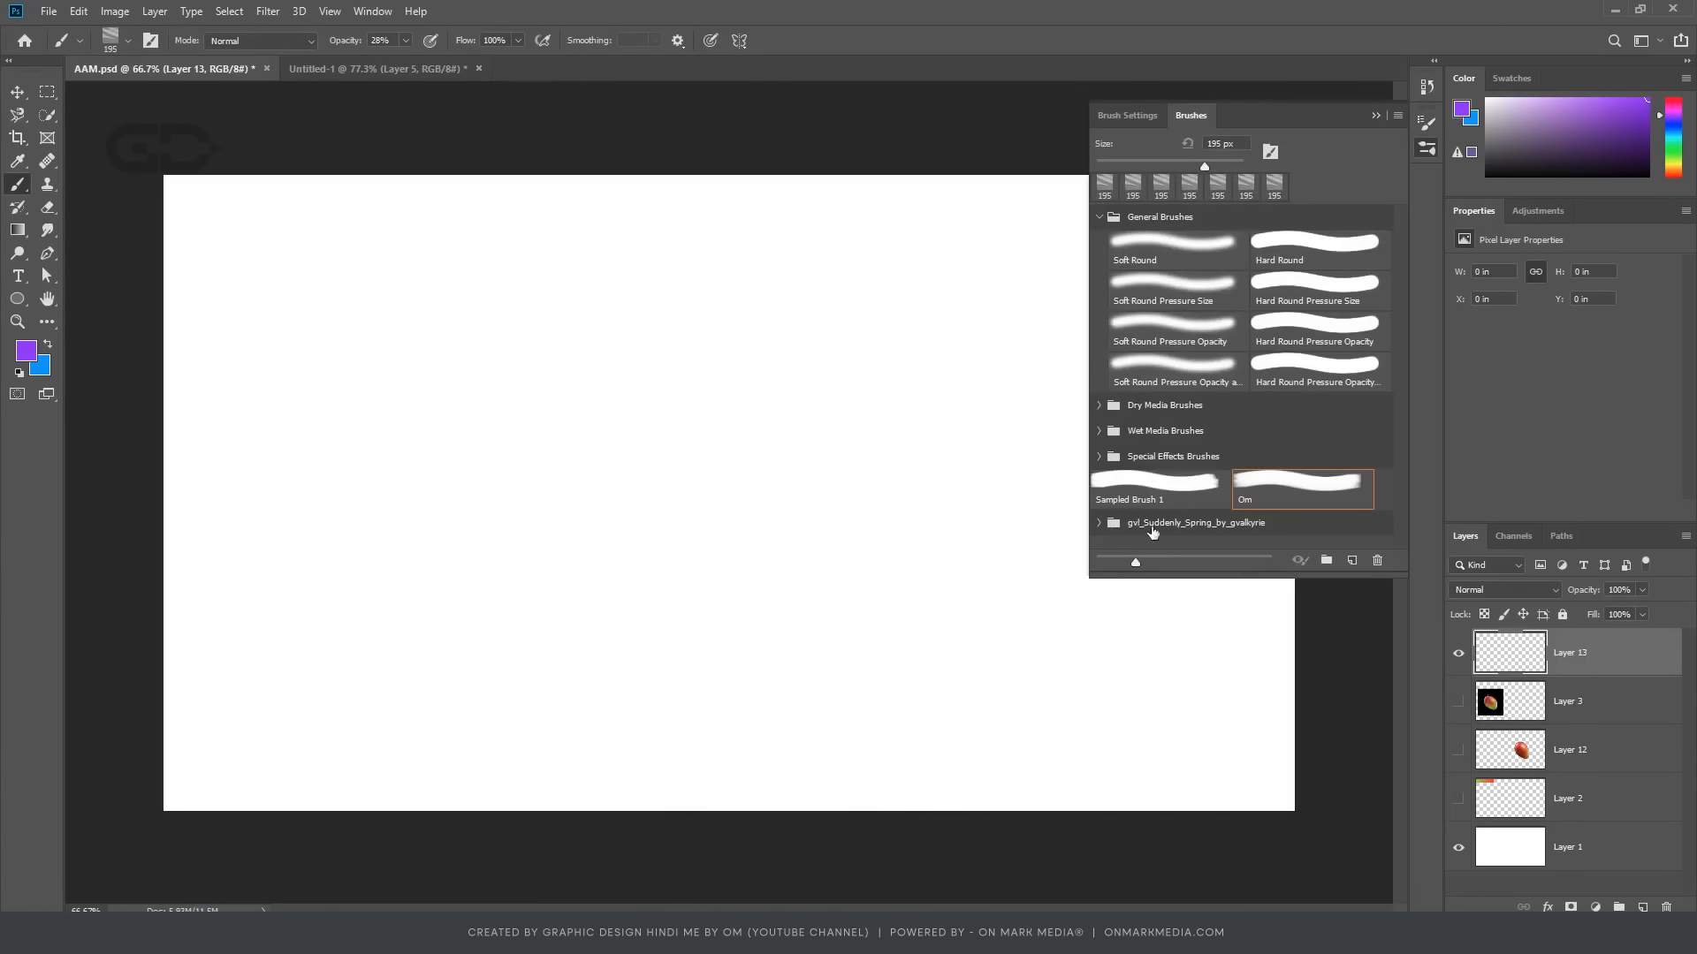
pyautogui.click(1099, 524)
pyautogui.scroll(-3, 1208, 525)
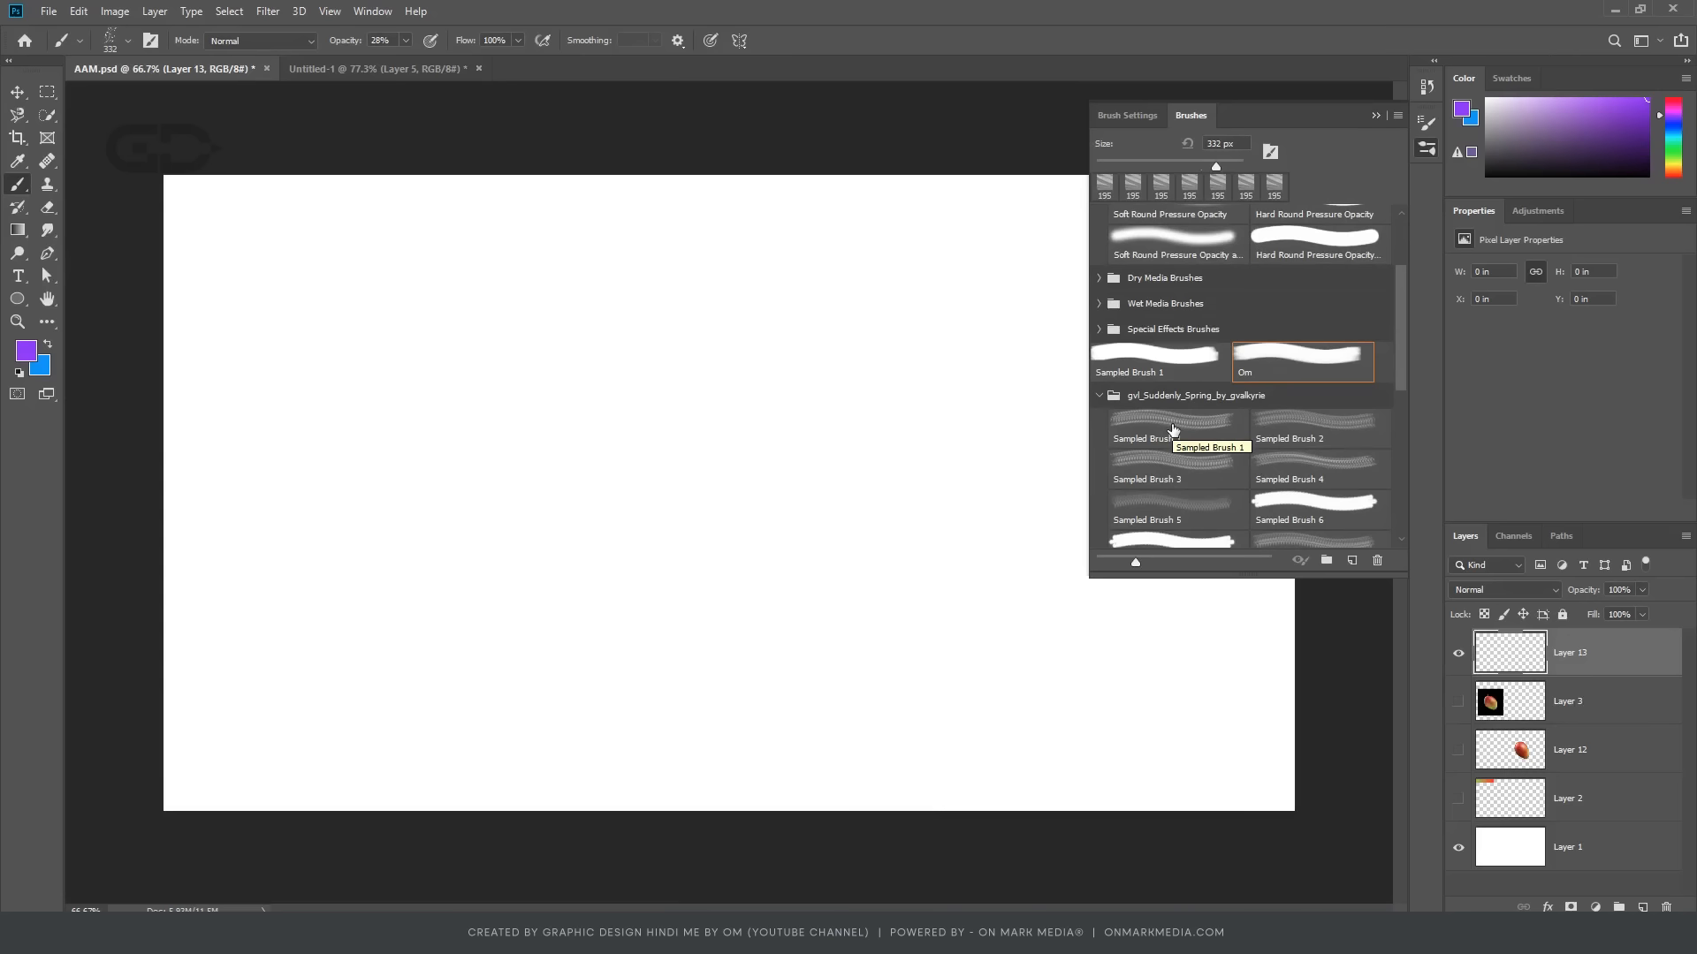
pyautogui.click(1172, 430)
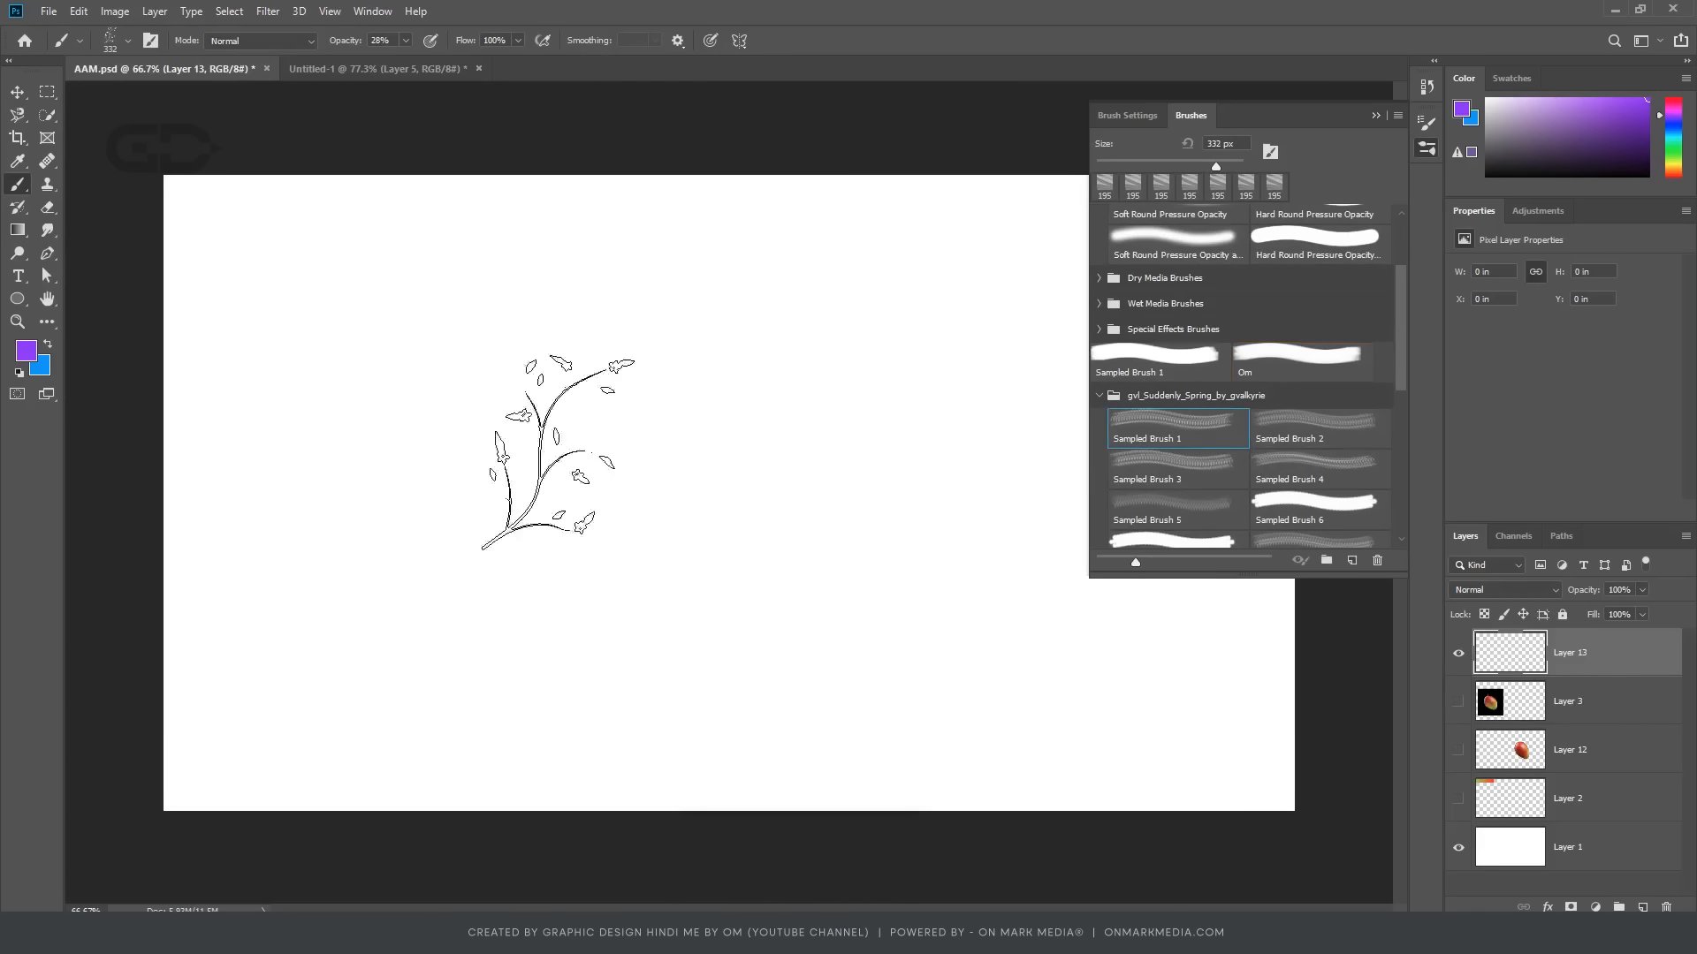
# Step: Stamp one purple and one blue flowering branch at 332 px, plus three larger blue branches at 700 px
pyautogui.click(520, 455)
pyautogui.press('x')
pyautogui.click(673, 541)
pyautogui.press(']')
pyautogui.press(']')
pyautogui.press(']')
pyautogui.press(']')
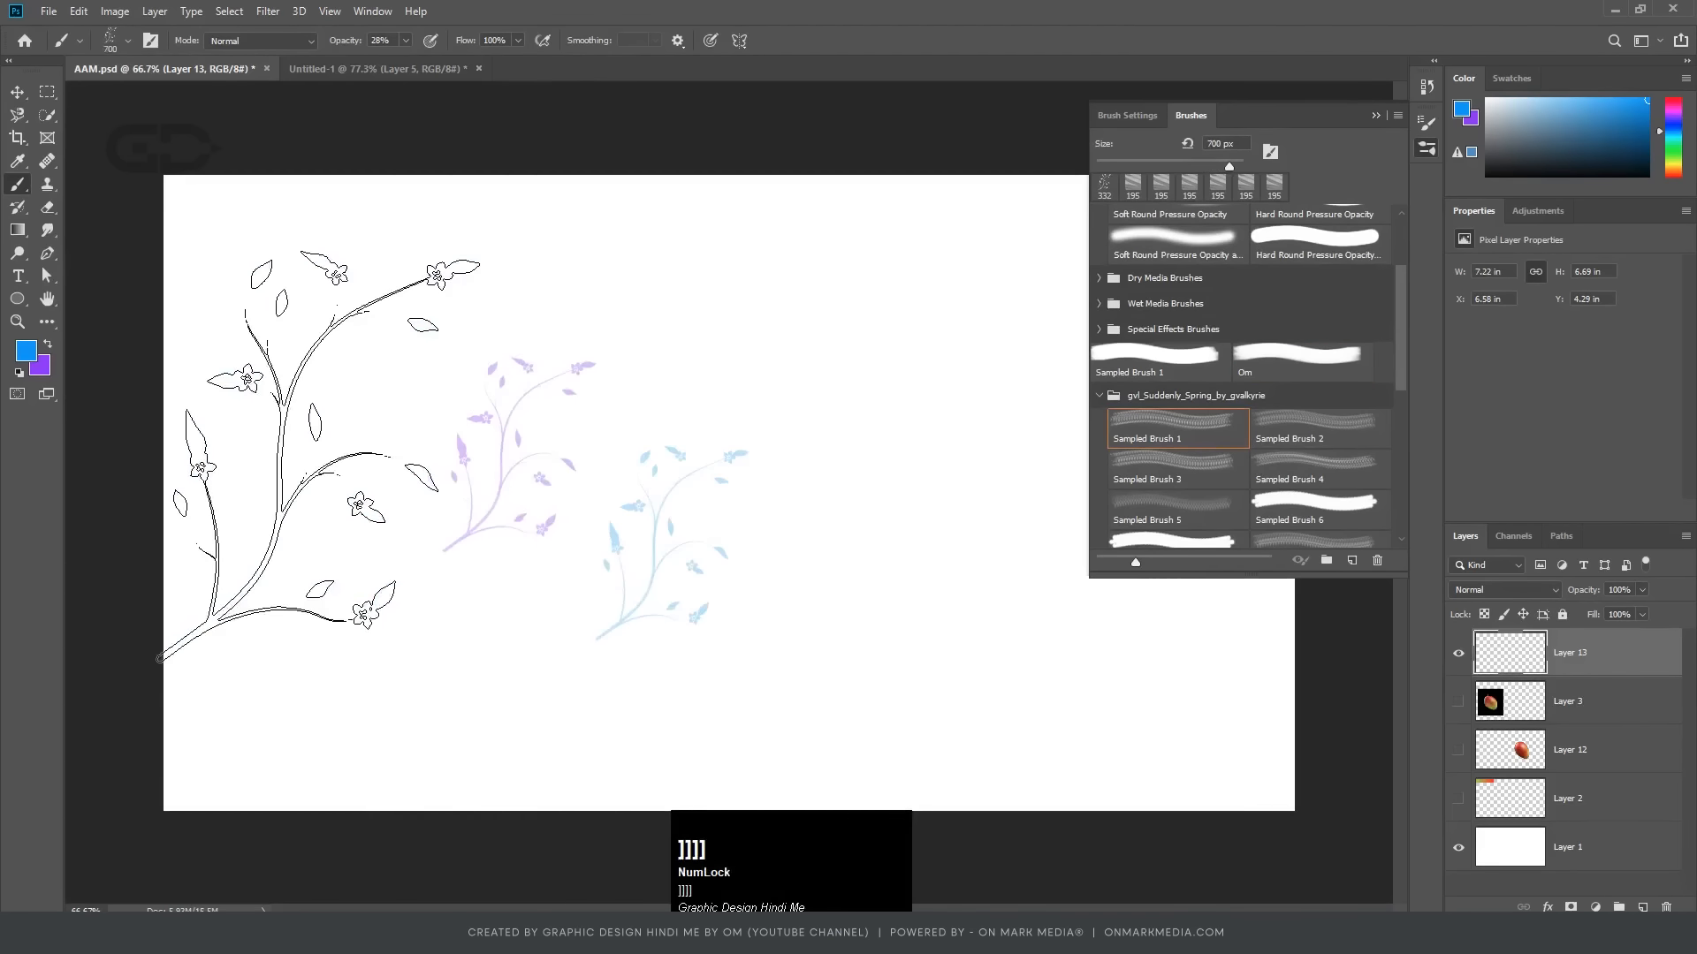
pyautogui.click(320, 455)
pyautogui.click(527, 712)
pyautogui.click(990, 566)
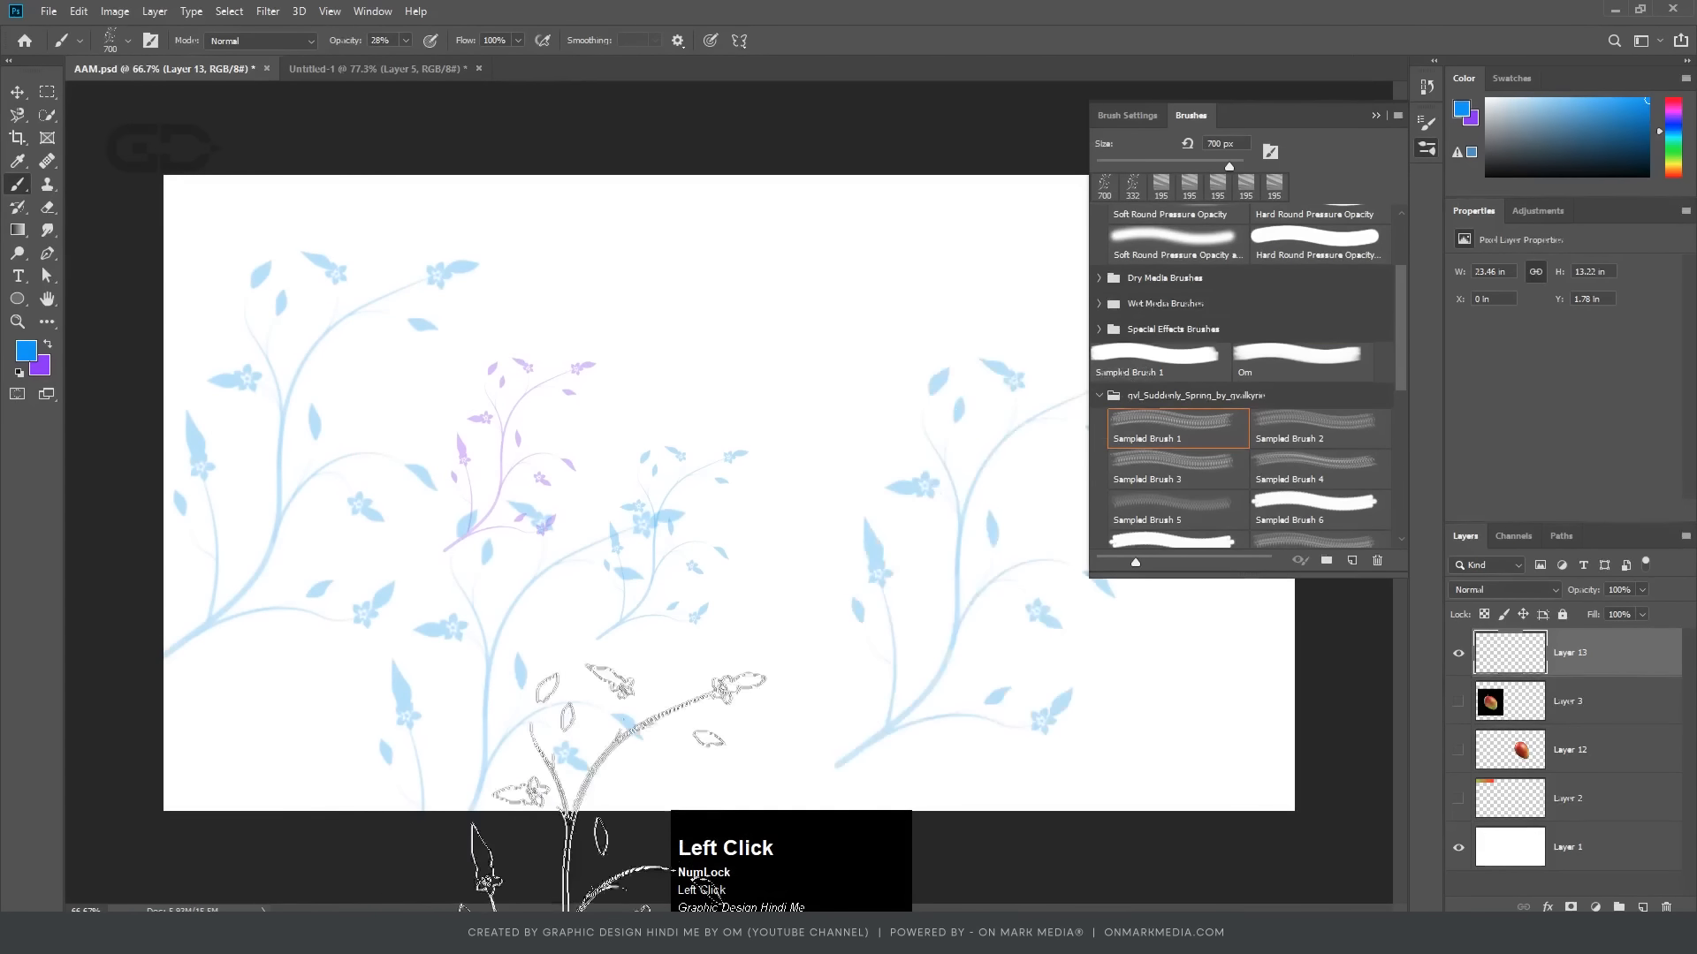
# Step: Stamp two yellow-orange leafy branches in the upper middle of the canvas with Sampled Brush 2 at 370 px
pyautogui.click(1317, 428)
pyautogui.click(680, 380)
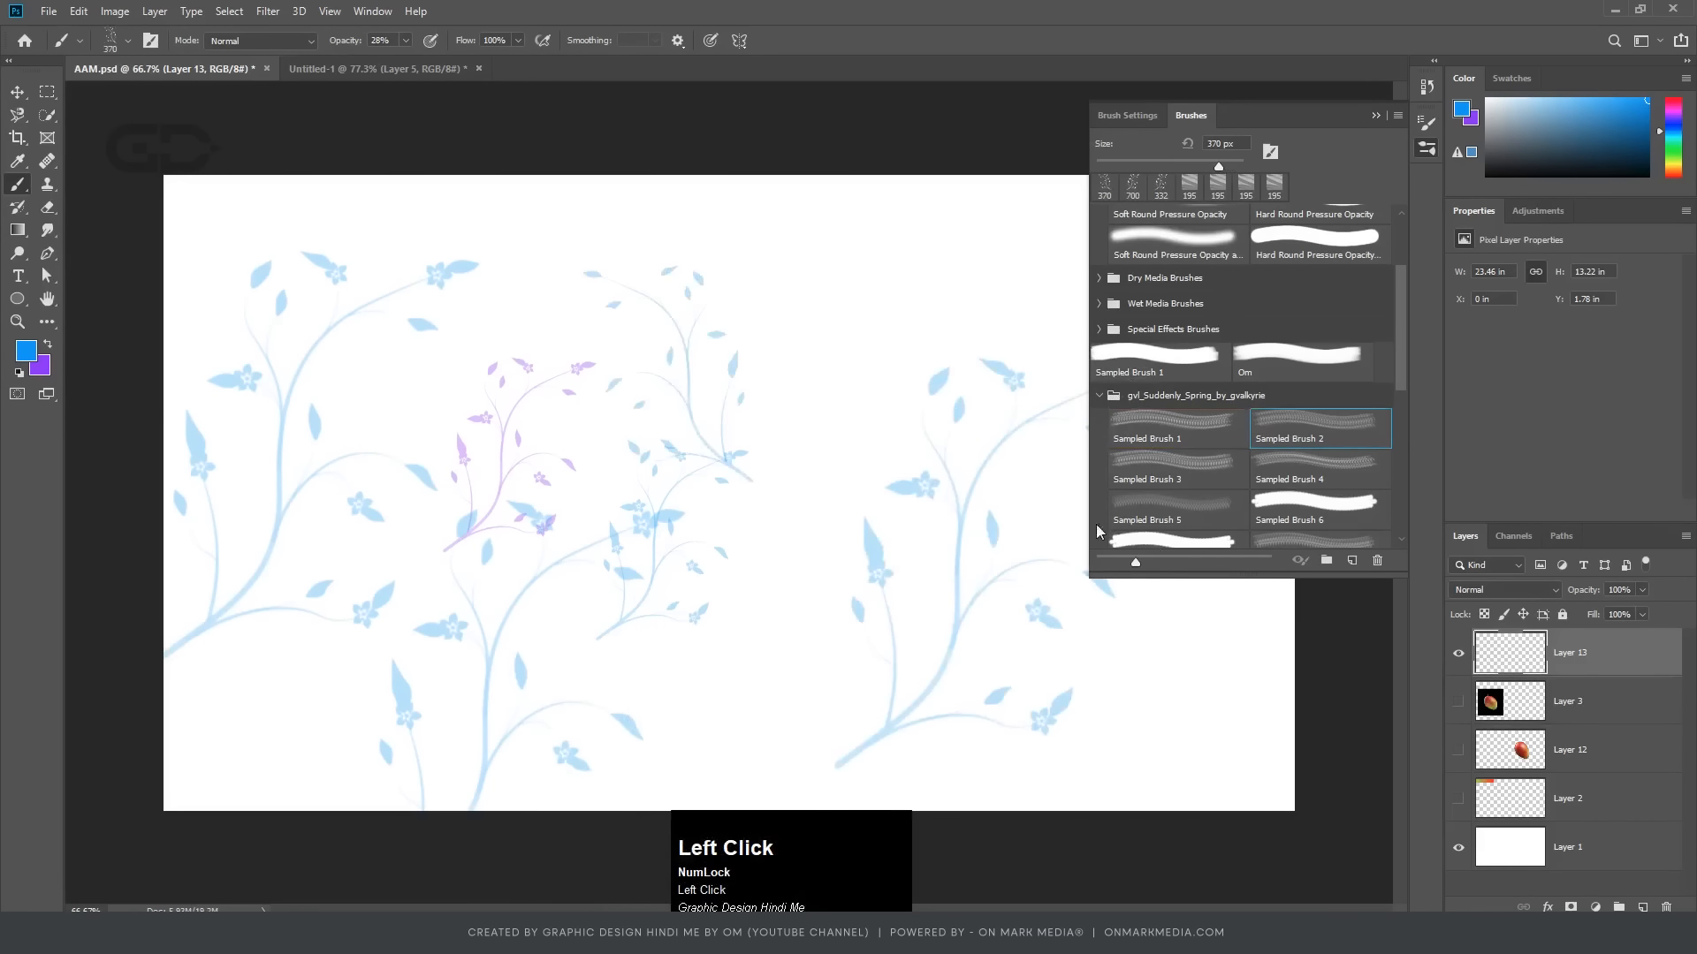
pyautogui.hotkey('ctrl', 'z')
pyautogui.click(26, 351)
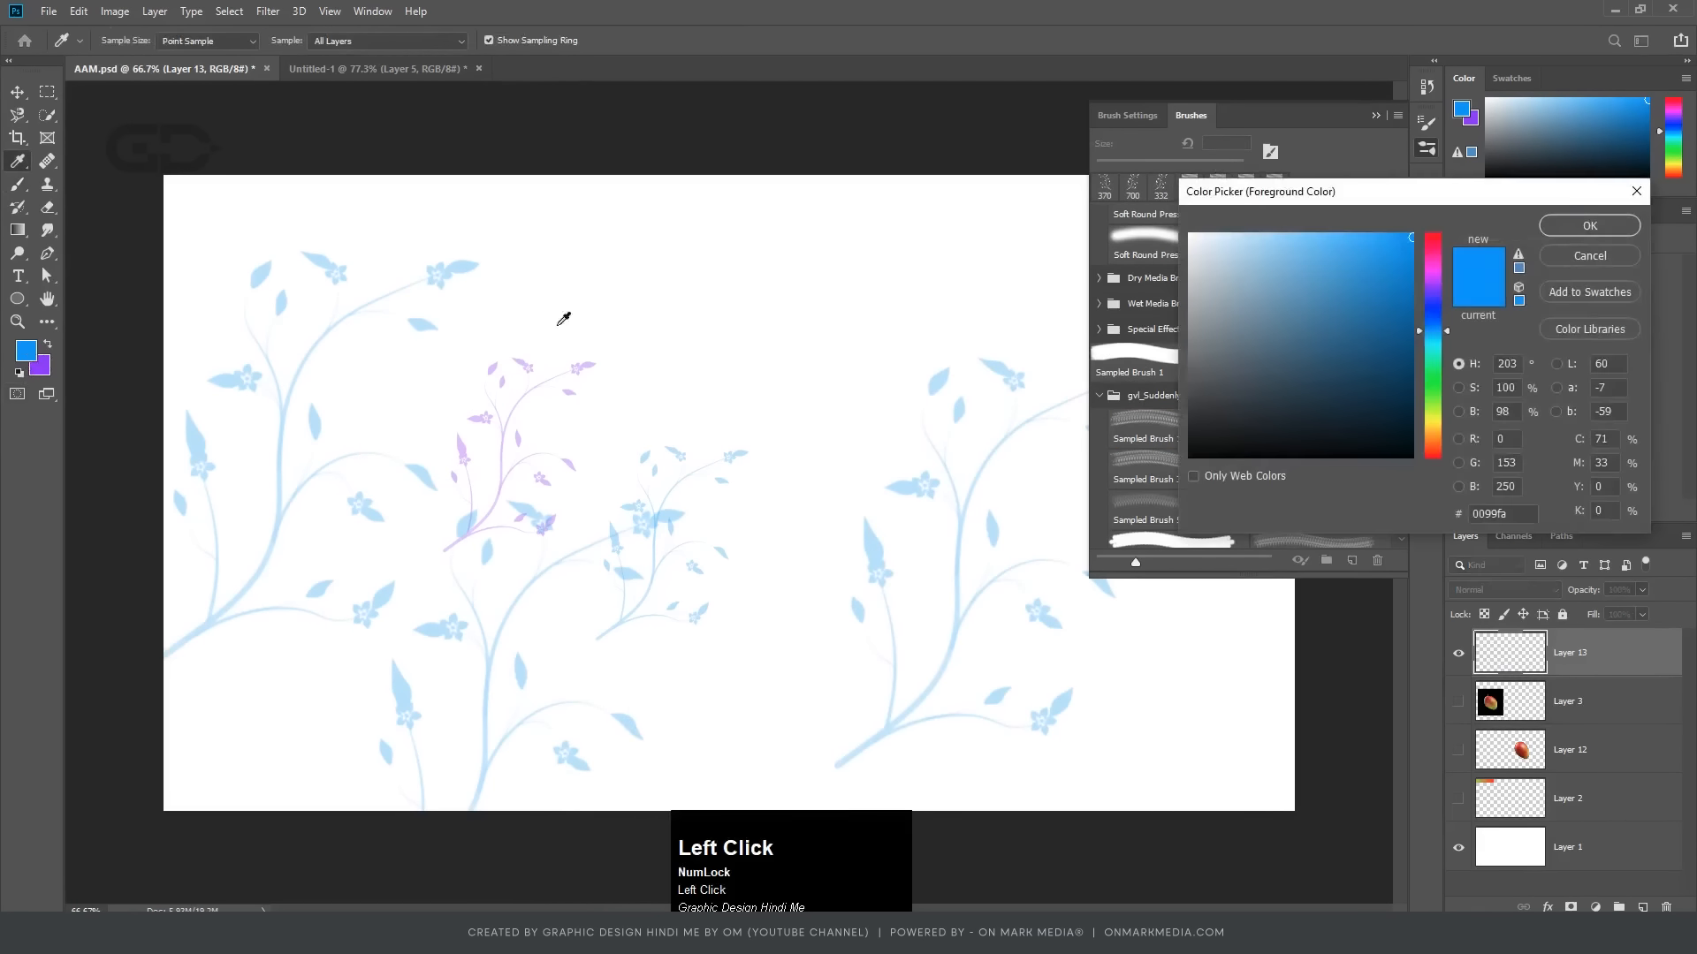
pyautogui.click(1433, 430)
pyautogui.click(1589, 225)
pyautogui.click(820, 416)
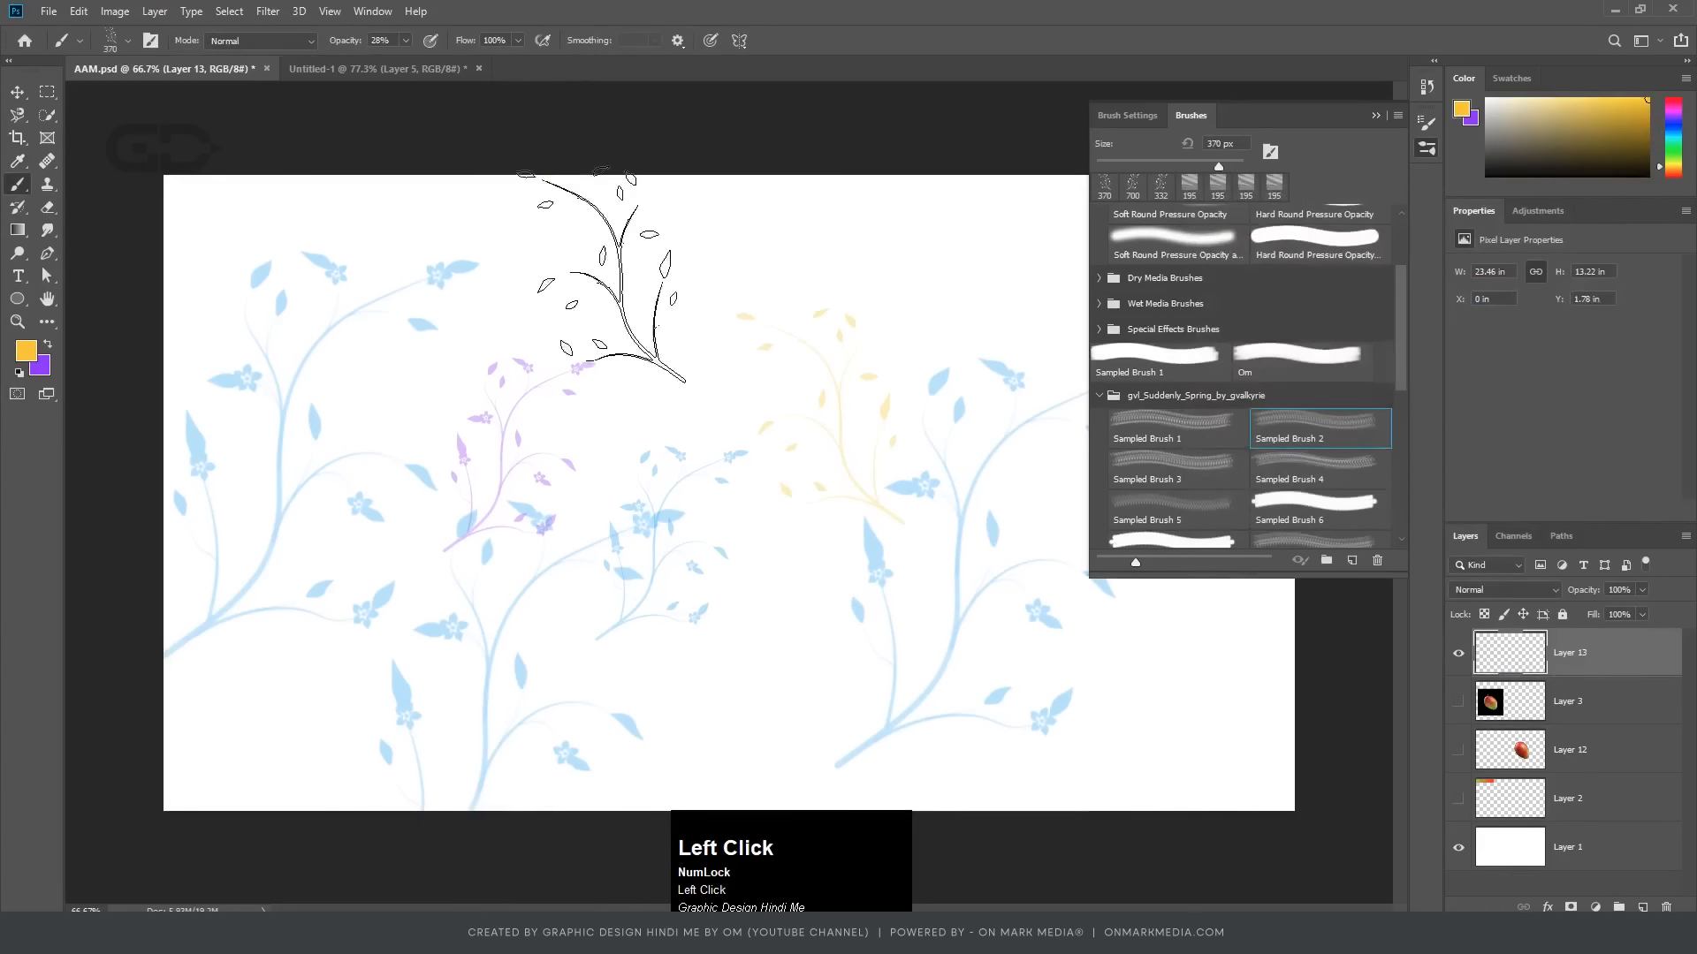
pyautogui.click(601, 275)
# Step: Stamp one yellow and three green four-petal flowers with Sampled Brush 6 at 75 px
pyautogui.click(1319, 509)
pyautogui.click(779, 539)
pyautogui.click(25, 351)
pyautogui.click(1433, 388)
pyautogui.click(1589, 225)
pyautogui.click(903, 486)
# Step: Scatter green and pink dots across the bottom of the canvas with Sampled Brush 24 1 at 21 px
pyautogui.scroll(-4, 1307, 430)
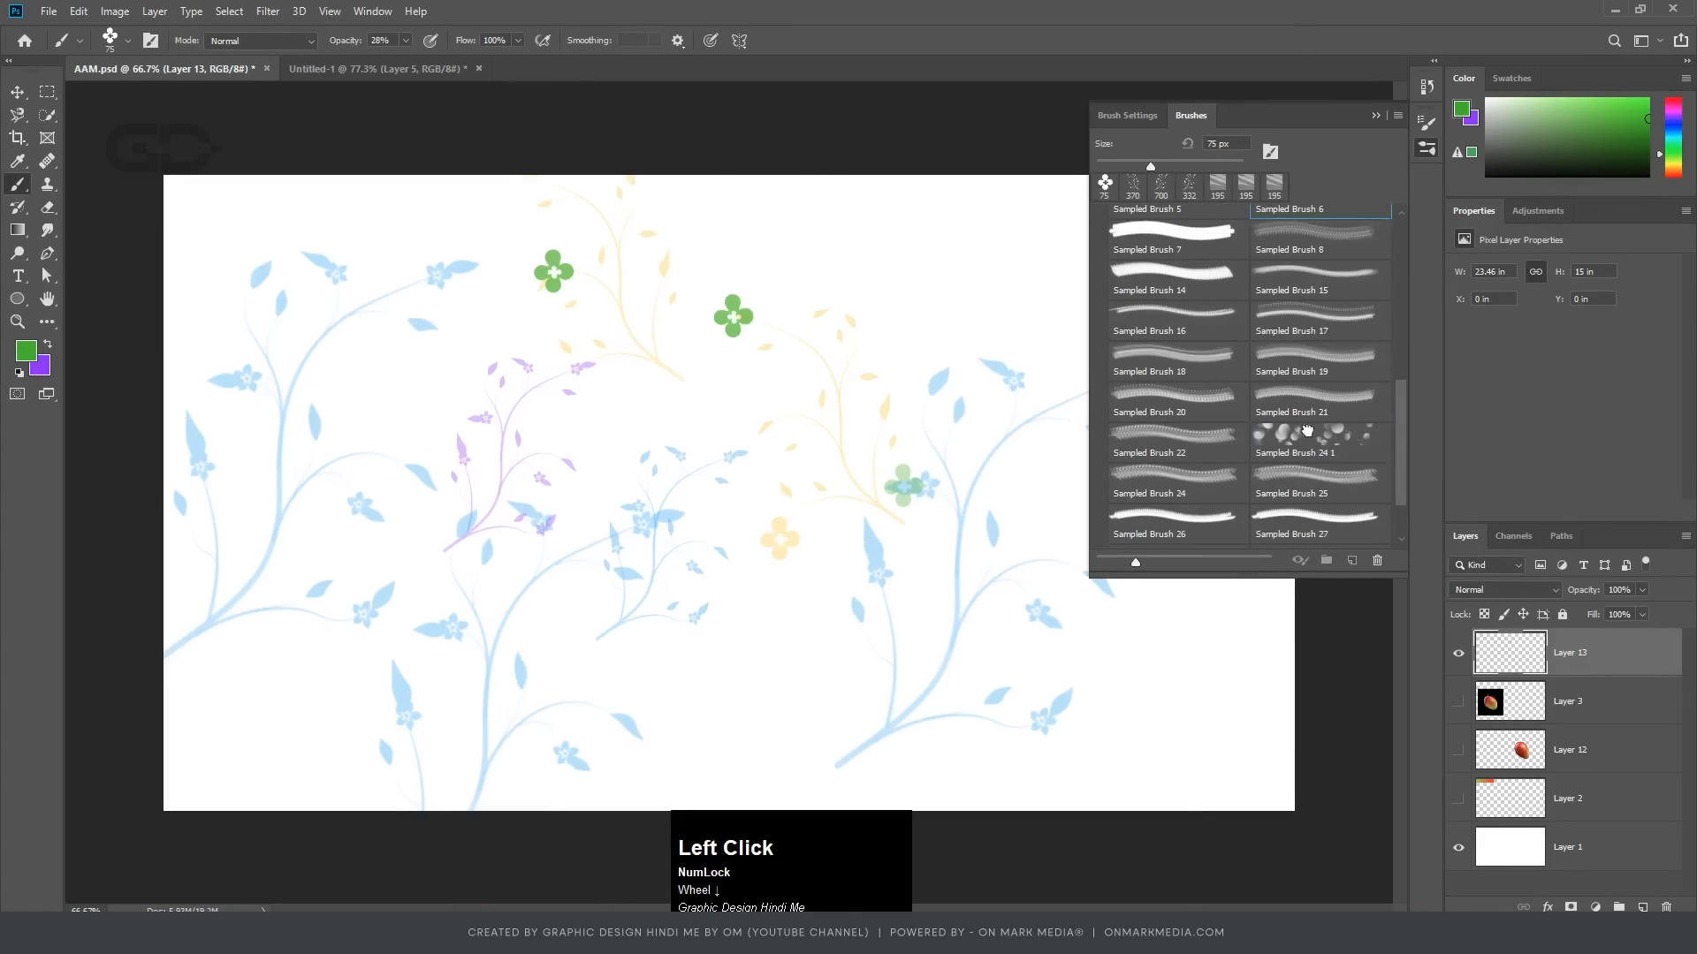
pyautogui.click(1307, 430)
pyautogui.moveTo(212, 742)
pyautogui.mouseDown()
pyautogui.moveTo(1060, 777)
pyautogui.moveTo(1193, 717)
pyautogui.moveTo(627, 764)
pyautogui.moveTo(185, 671)
pyautogui.moveTo(1323, 673)
pyautogui.mouseUp()
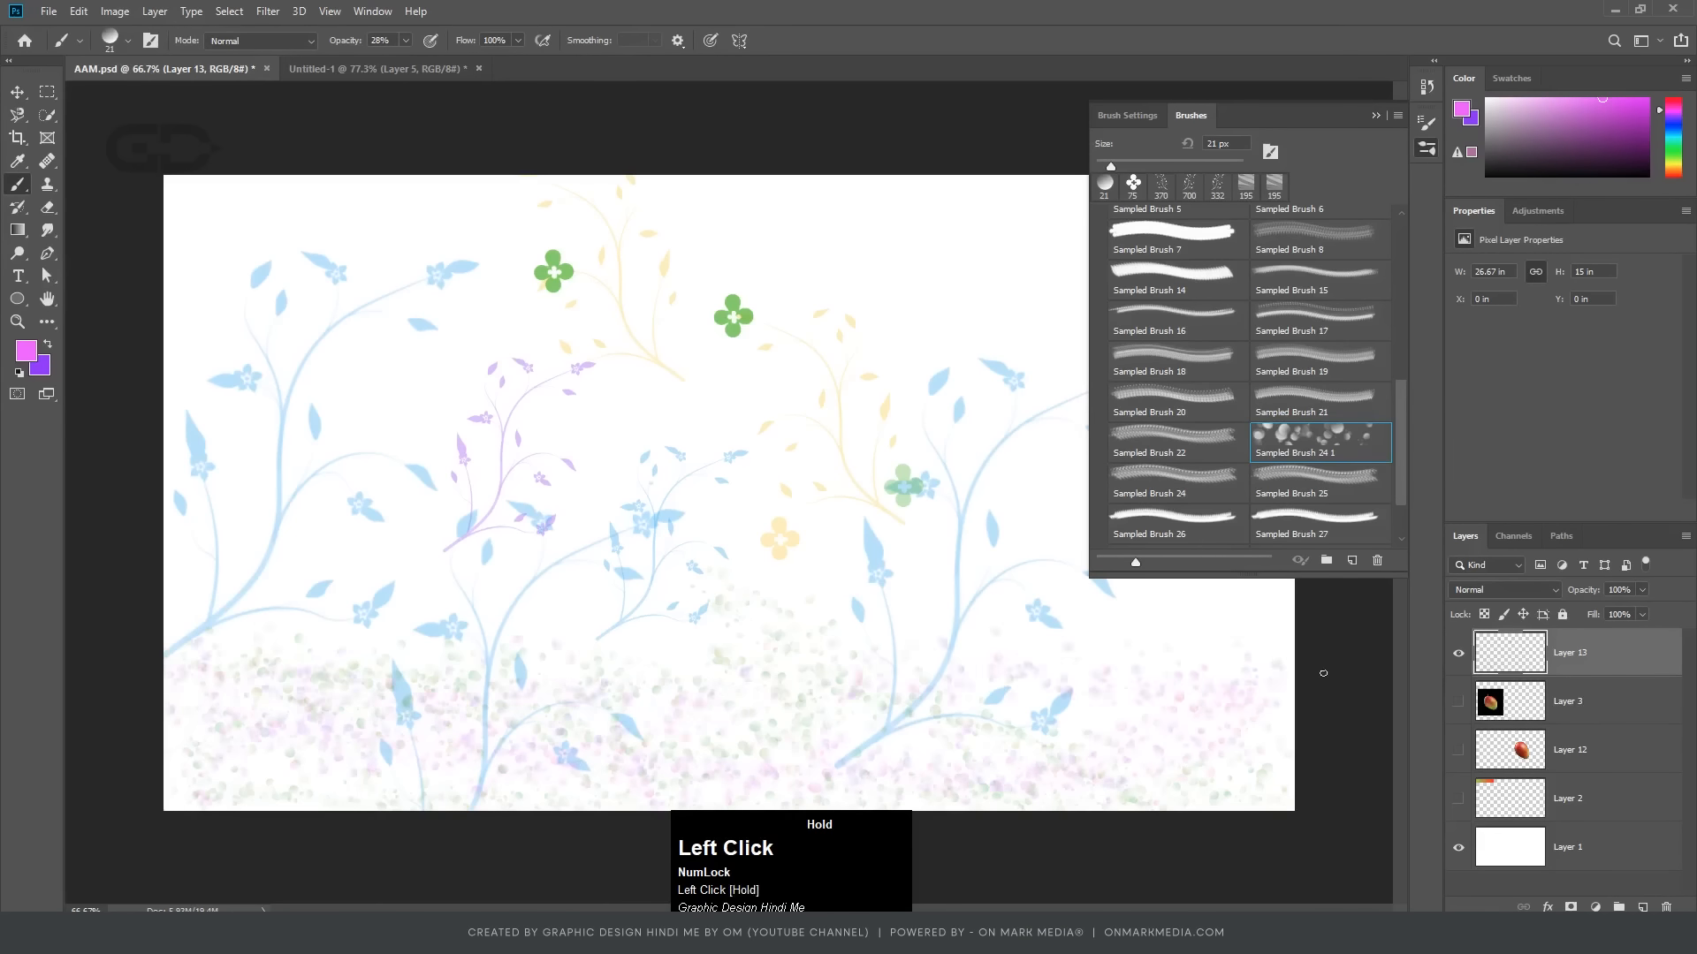
# Step: Stamp pink curling vines across the lower corners, middle and upper left of the canvas with Sampled Brush 22 at 388 px
pyautogui.click(1173, 444)
pyautogui.click(345, 643)
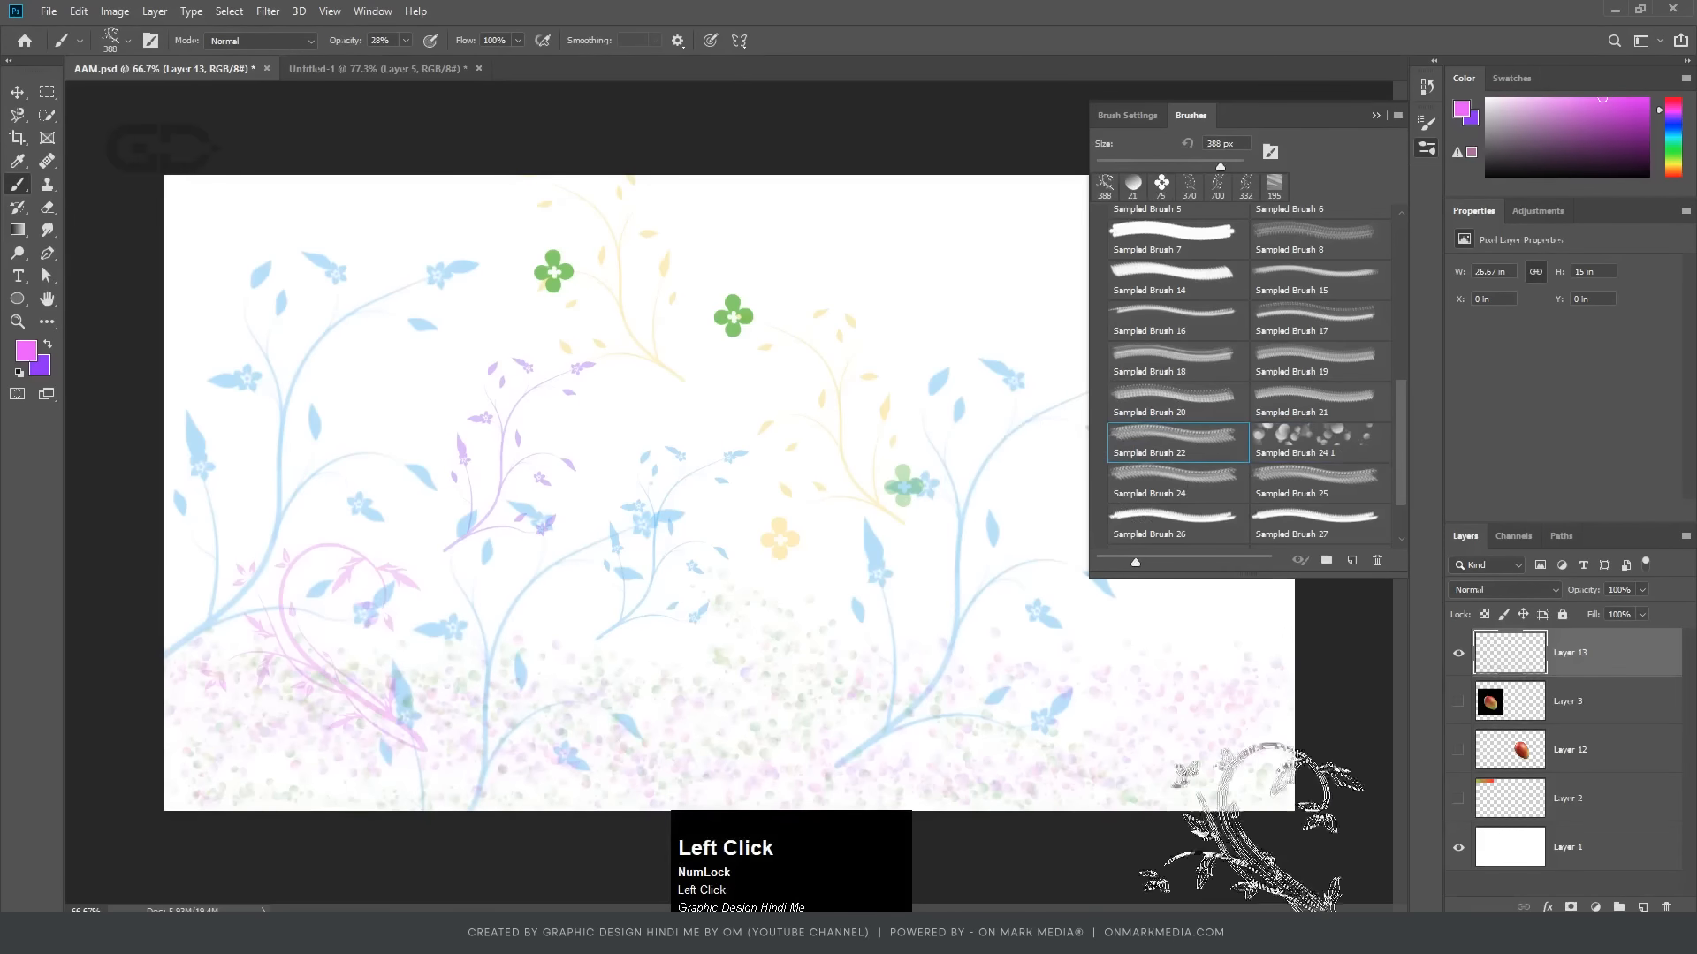
pyautogui.click(1078, 706)
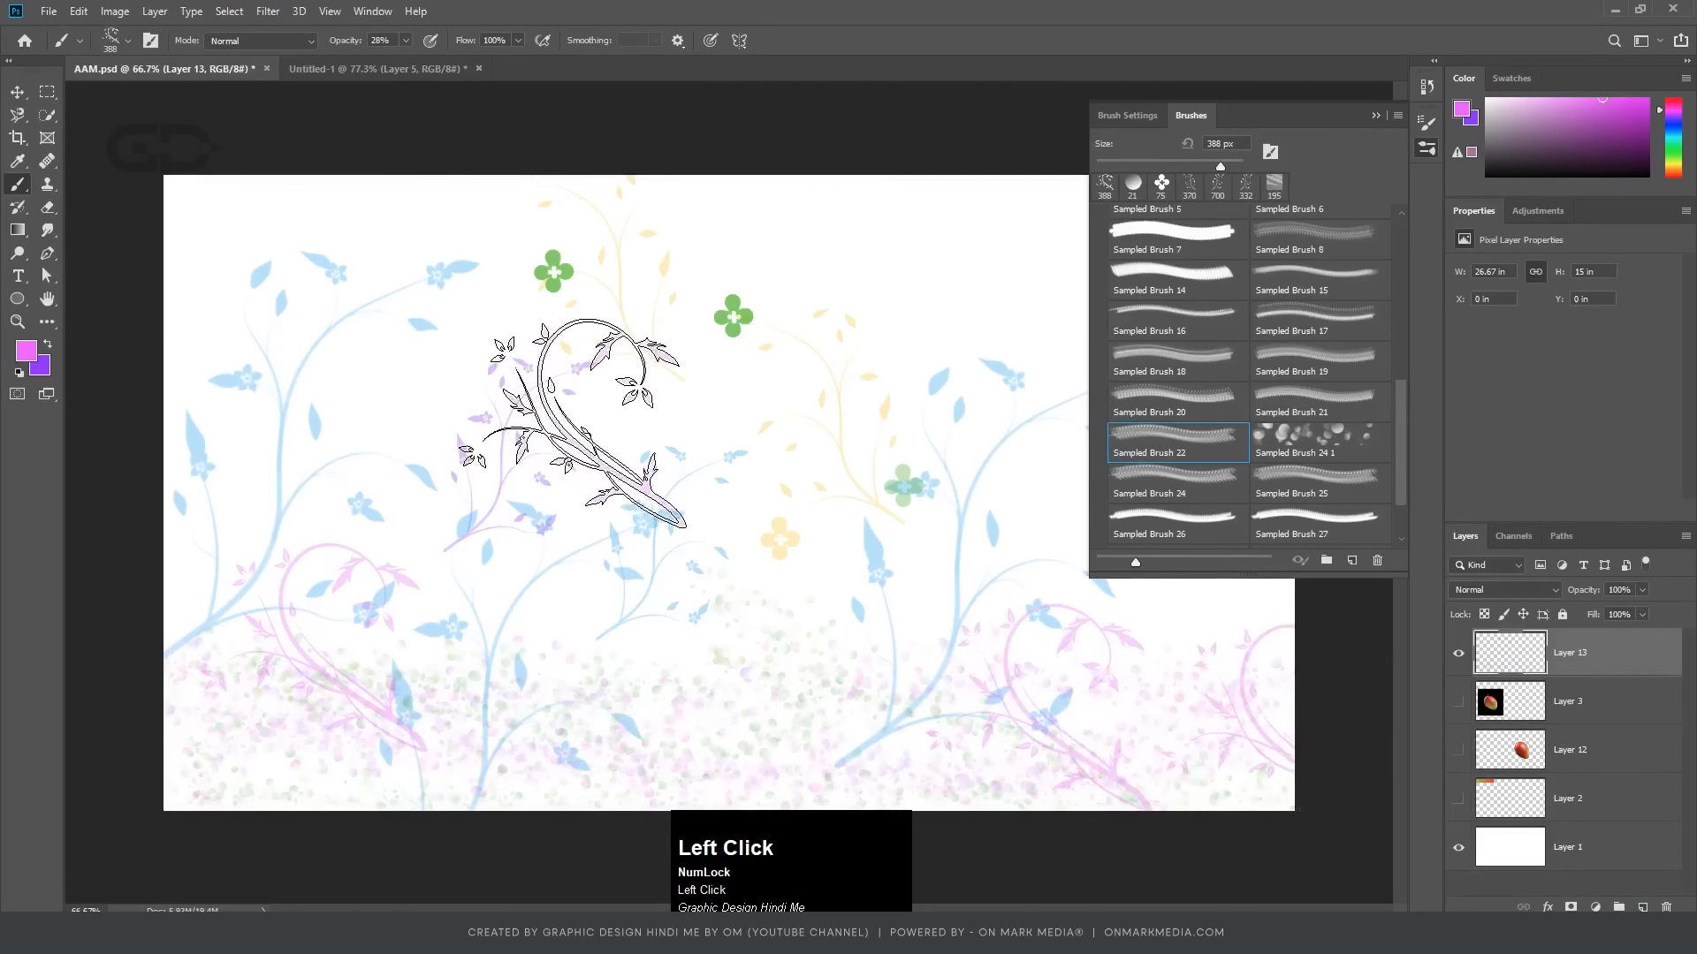
pyautogui.click(573, 424)
pyautogui.click(213, 384)
pyautogui.click(357, 204)
# Step: Set the foreground color to saturated blue and stamp curling vines in the middle and along the bottom of the canvas
pyautogui.click(25, 351)
pyautogui.click(1431, 308)
pyautogui.click(1412, 233)
pyautogui.click(1591, 223)
pyautogui.click(765, 446)
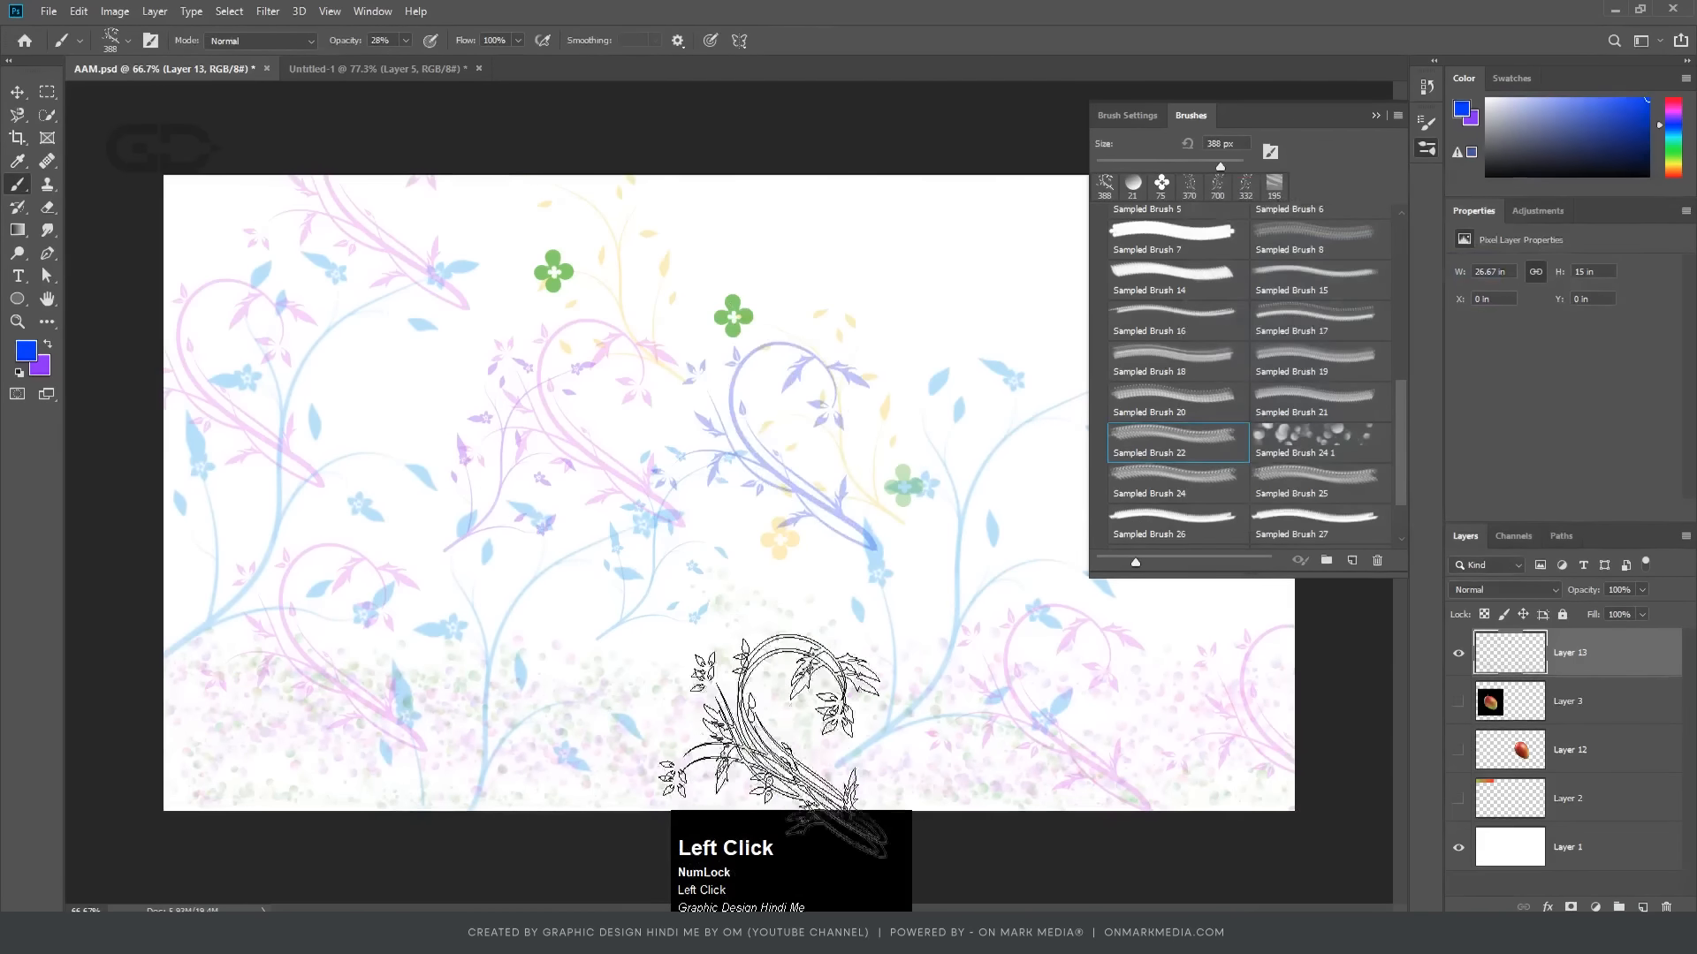
pyautogui.click(774, 722)
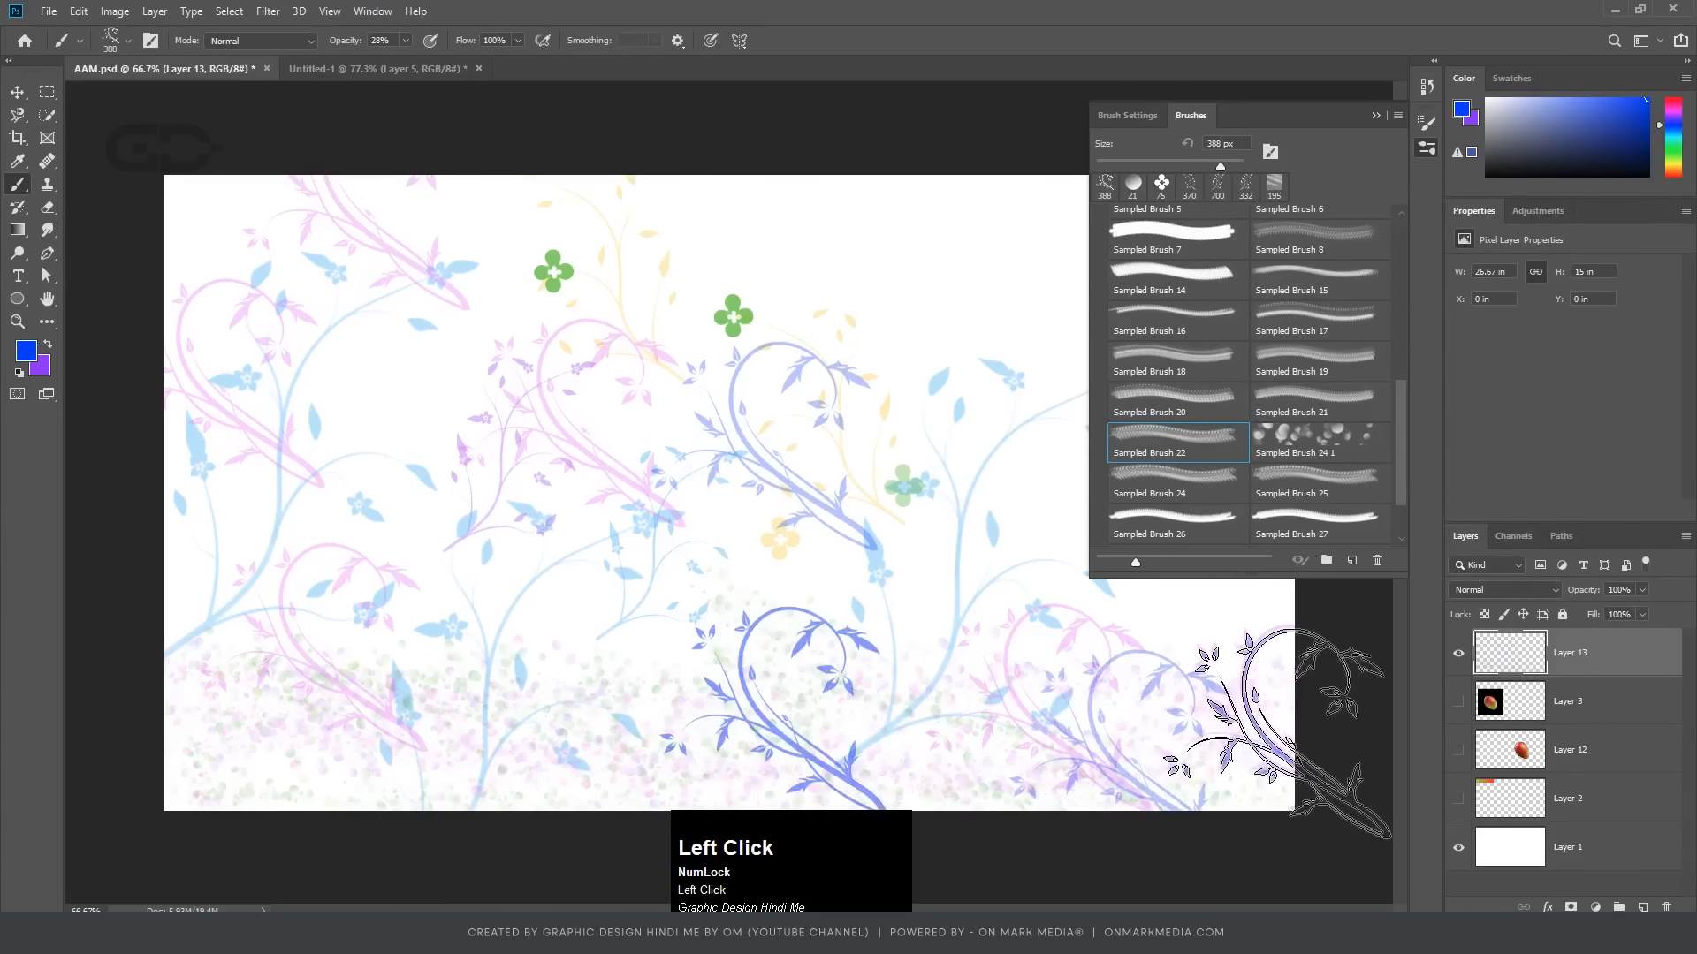
pyautogui.click(424, 723)
pyautogui.click(227, 739)
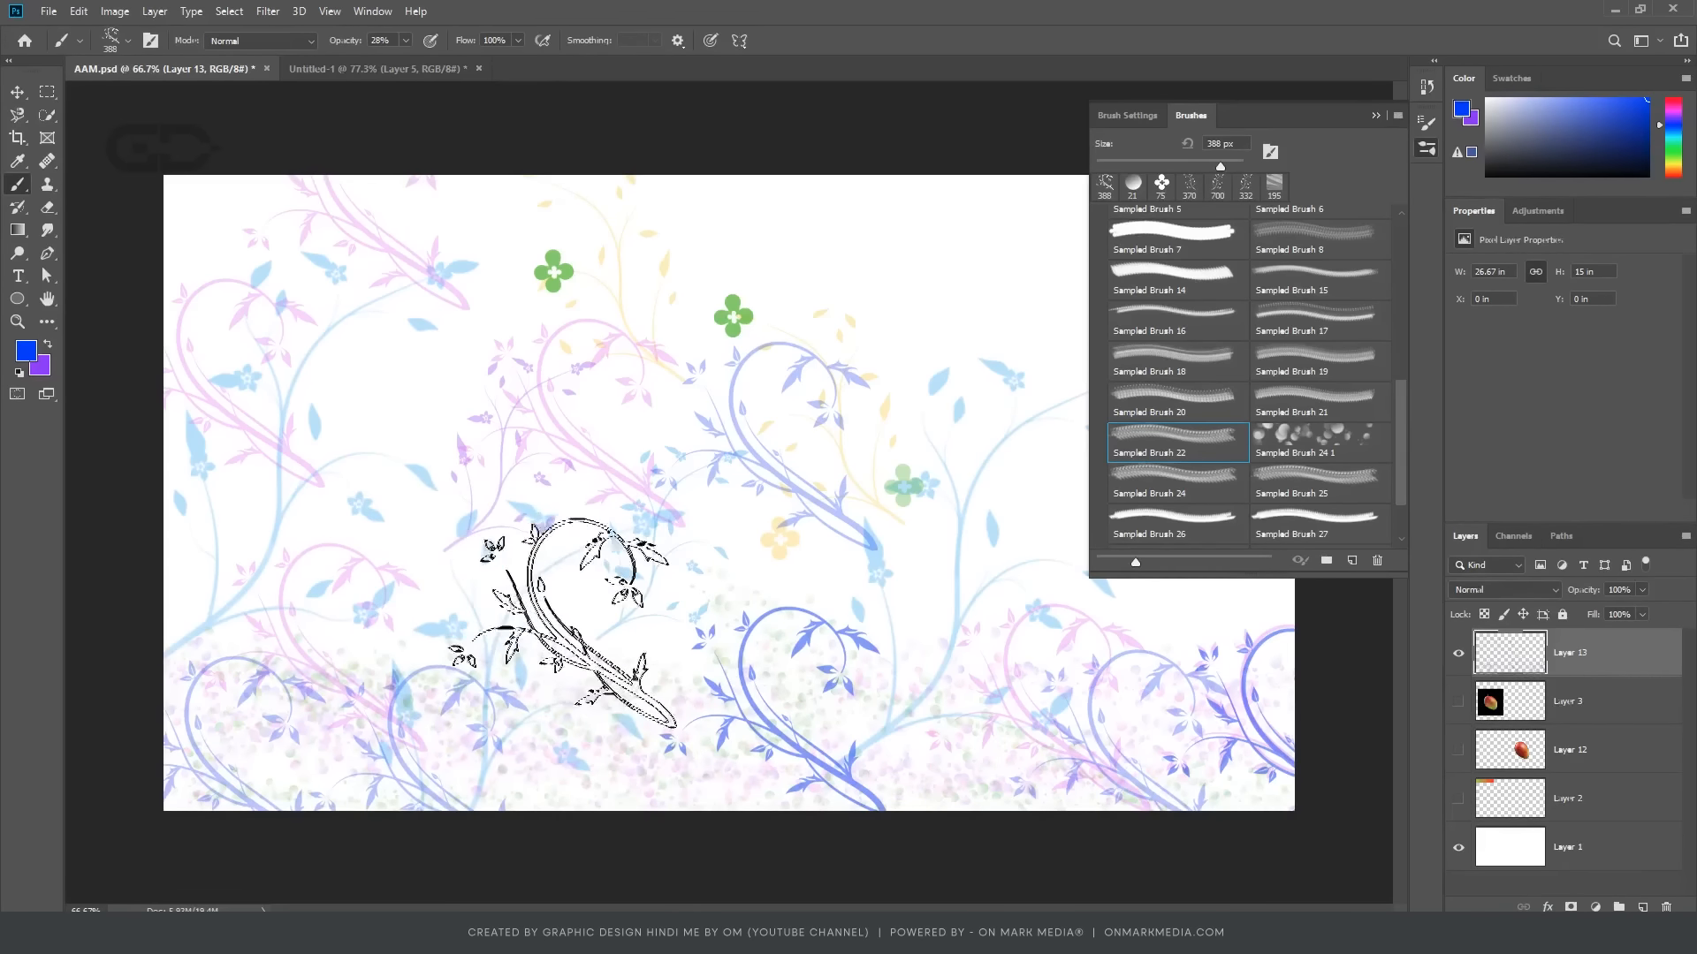
# Step: Set the foreground color to ff007e and stamp two curling vines over the canvas's left-center area
pyautogui.moveTo(1434, 265); pyautogui.dragTo(1434, 253)
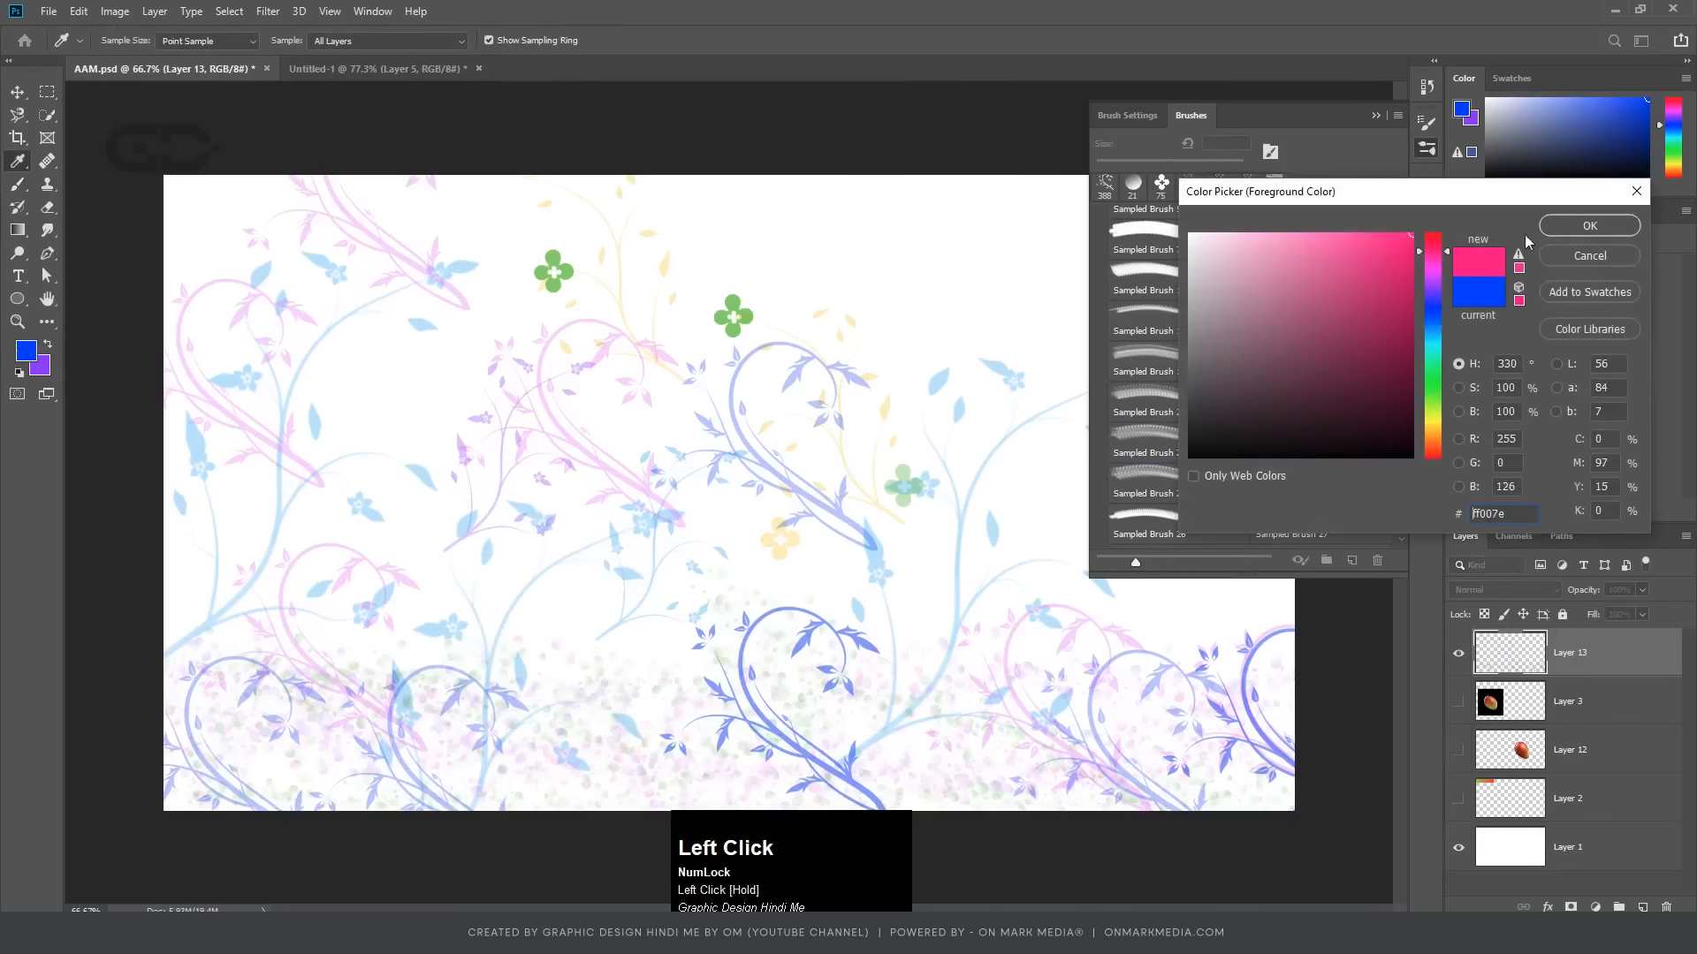
pyautogui.click(1555, 227)
pyautogui.click(562, 599)
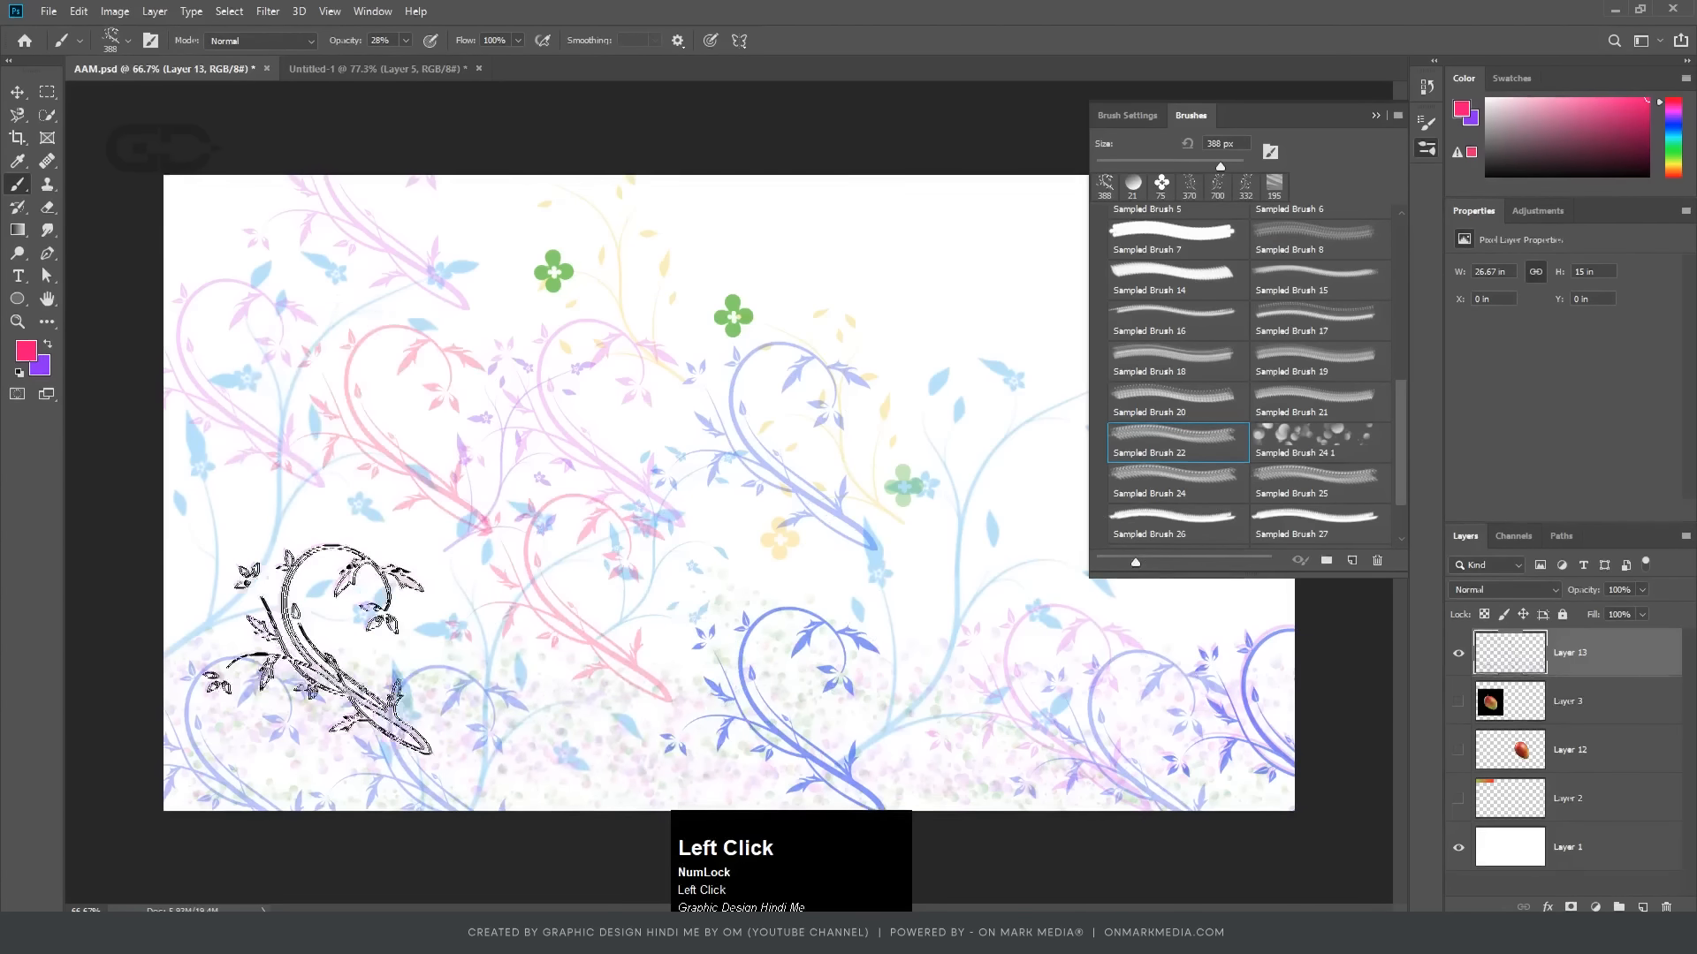
pyautogui.scroll(-1, 380, 671)
pyautogui.scroll(-1, 375, 678)
pyautogui.scroll(1, 957, 586)
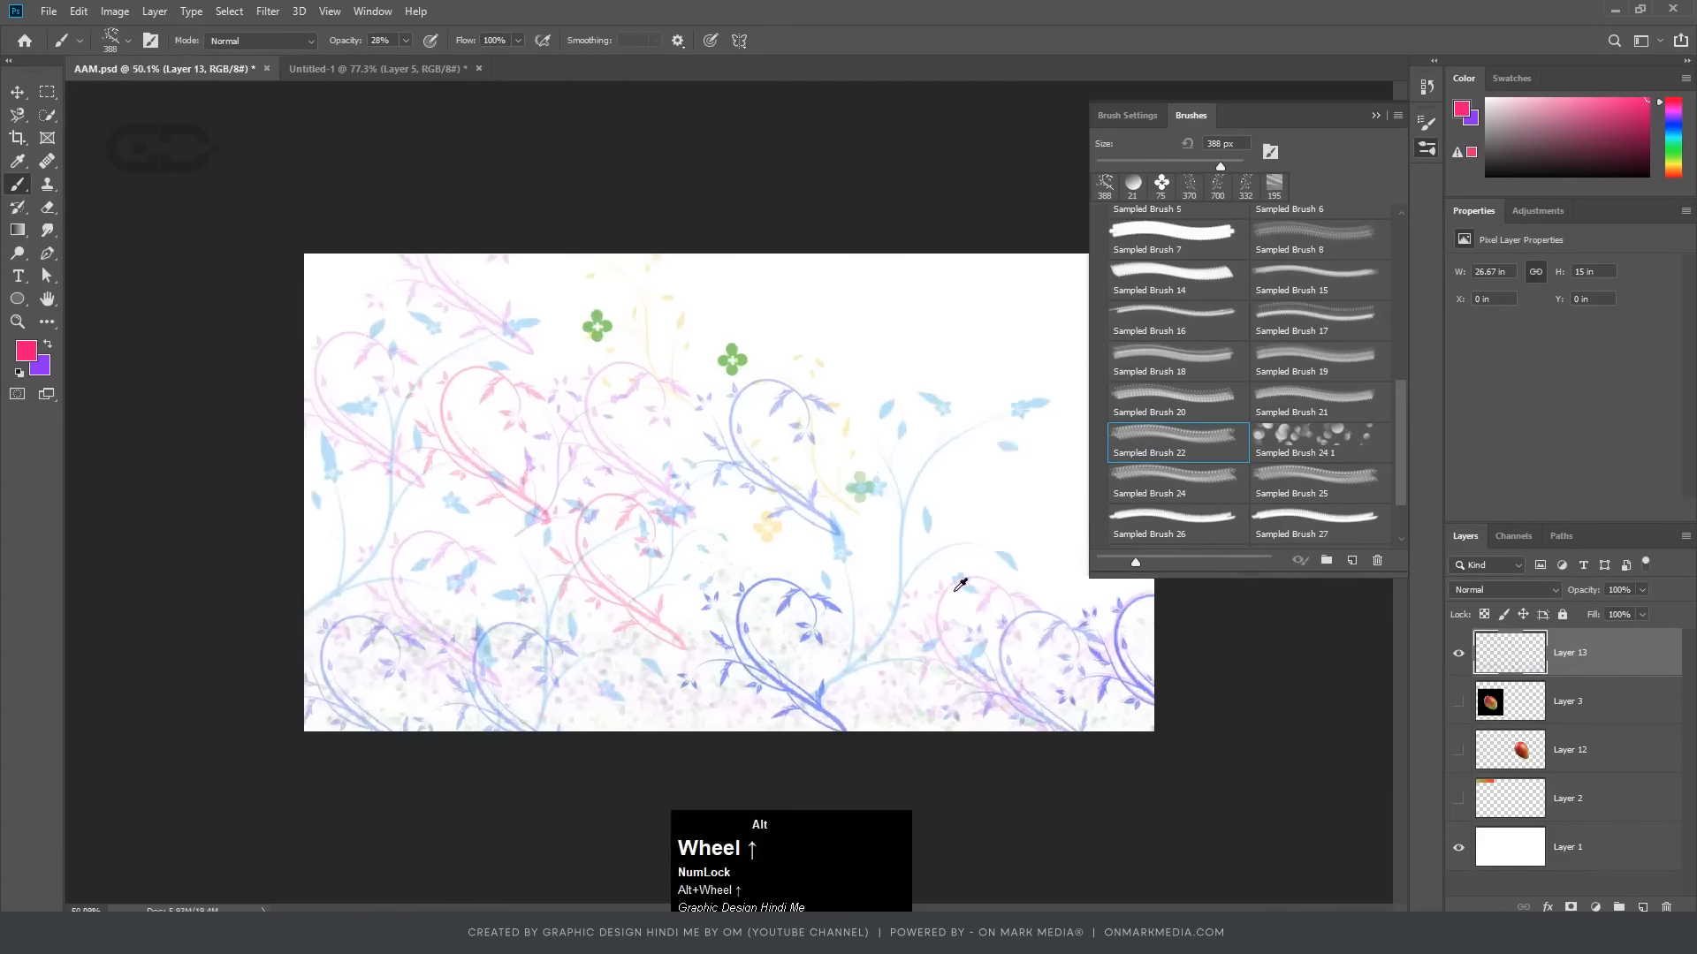